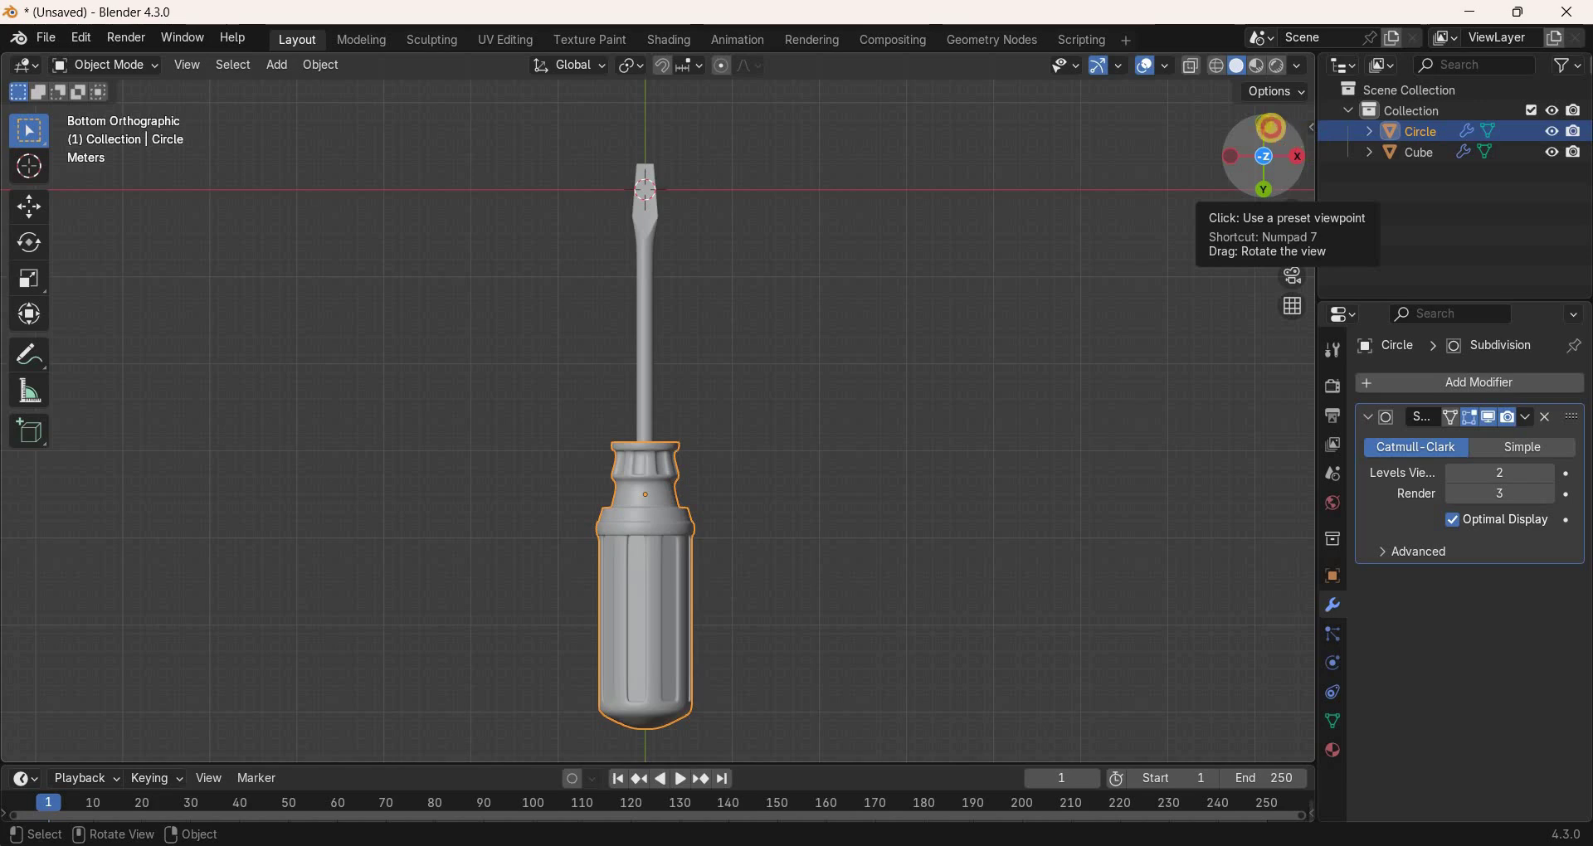
drag(1269, 131, 962, 563)
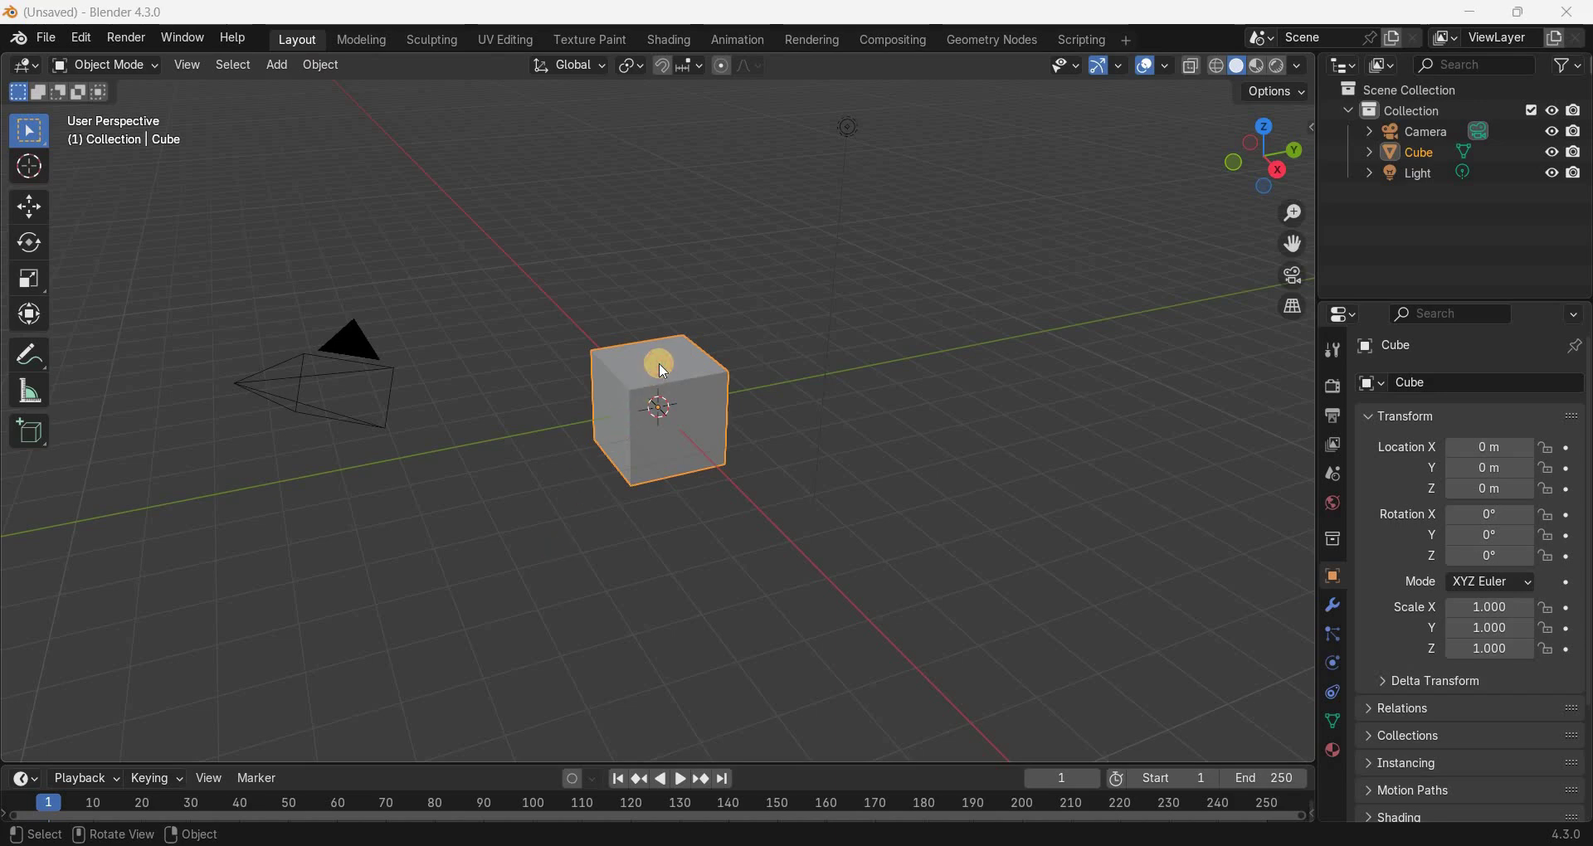
Delete all the default scene objects and add a new cube mesh.
key(a)
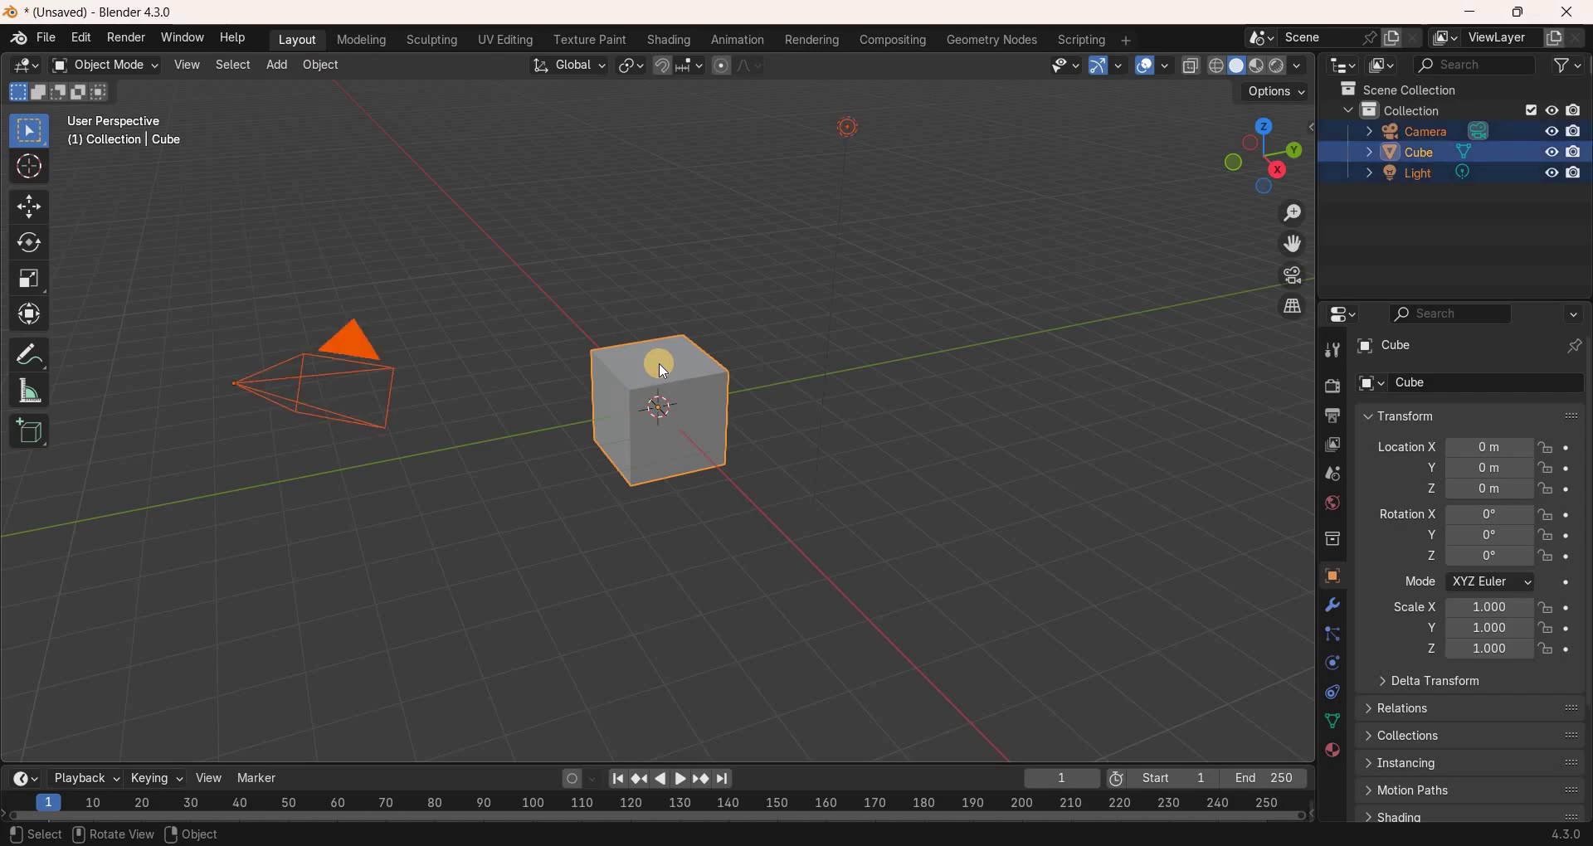
key(Delete)
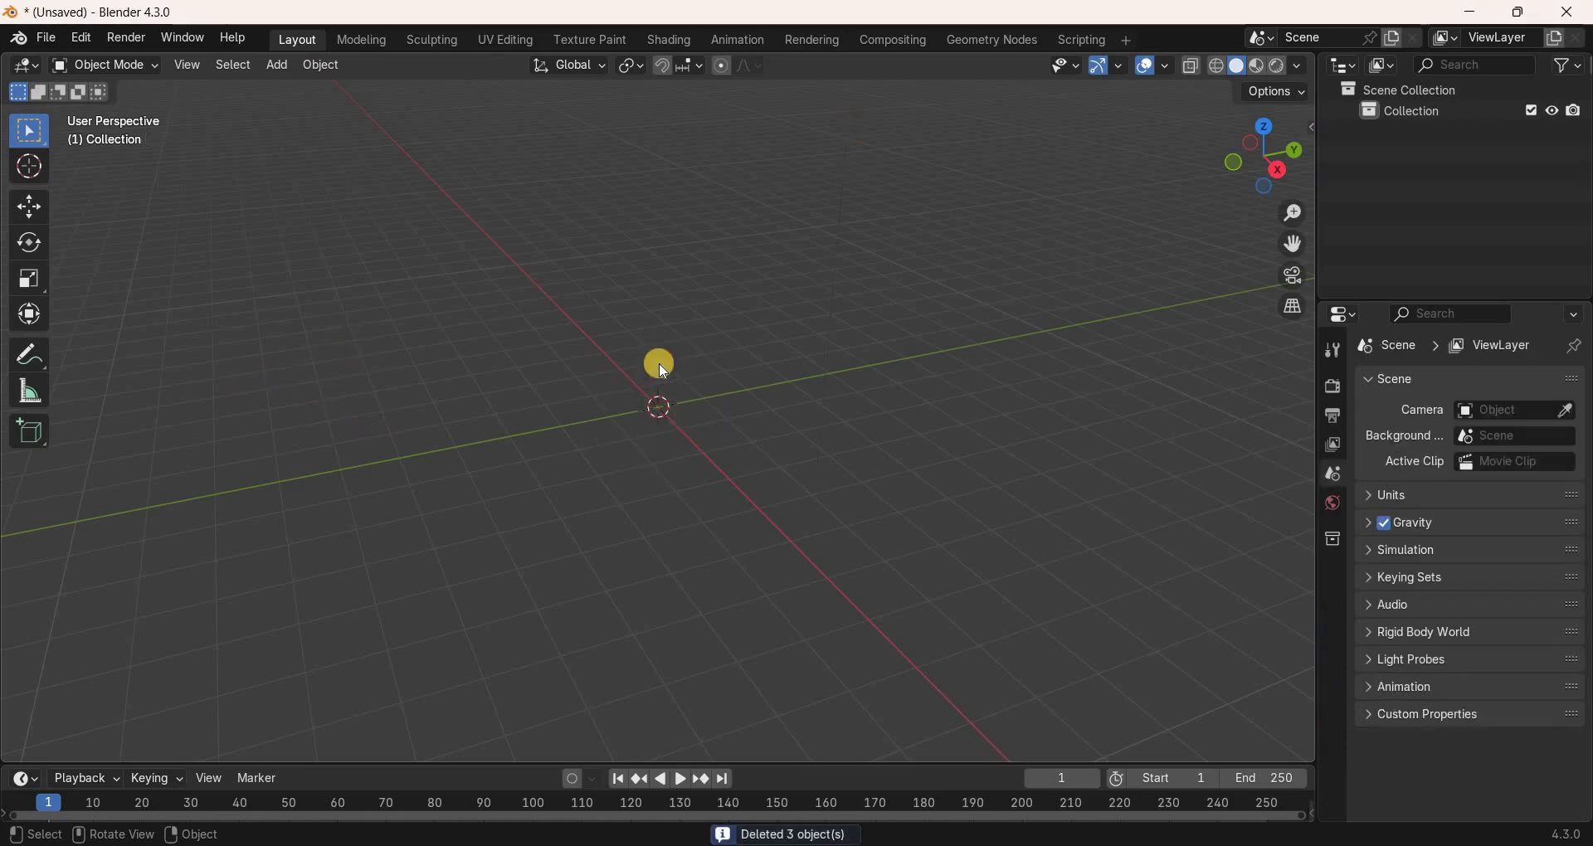
click(276, 64)
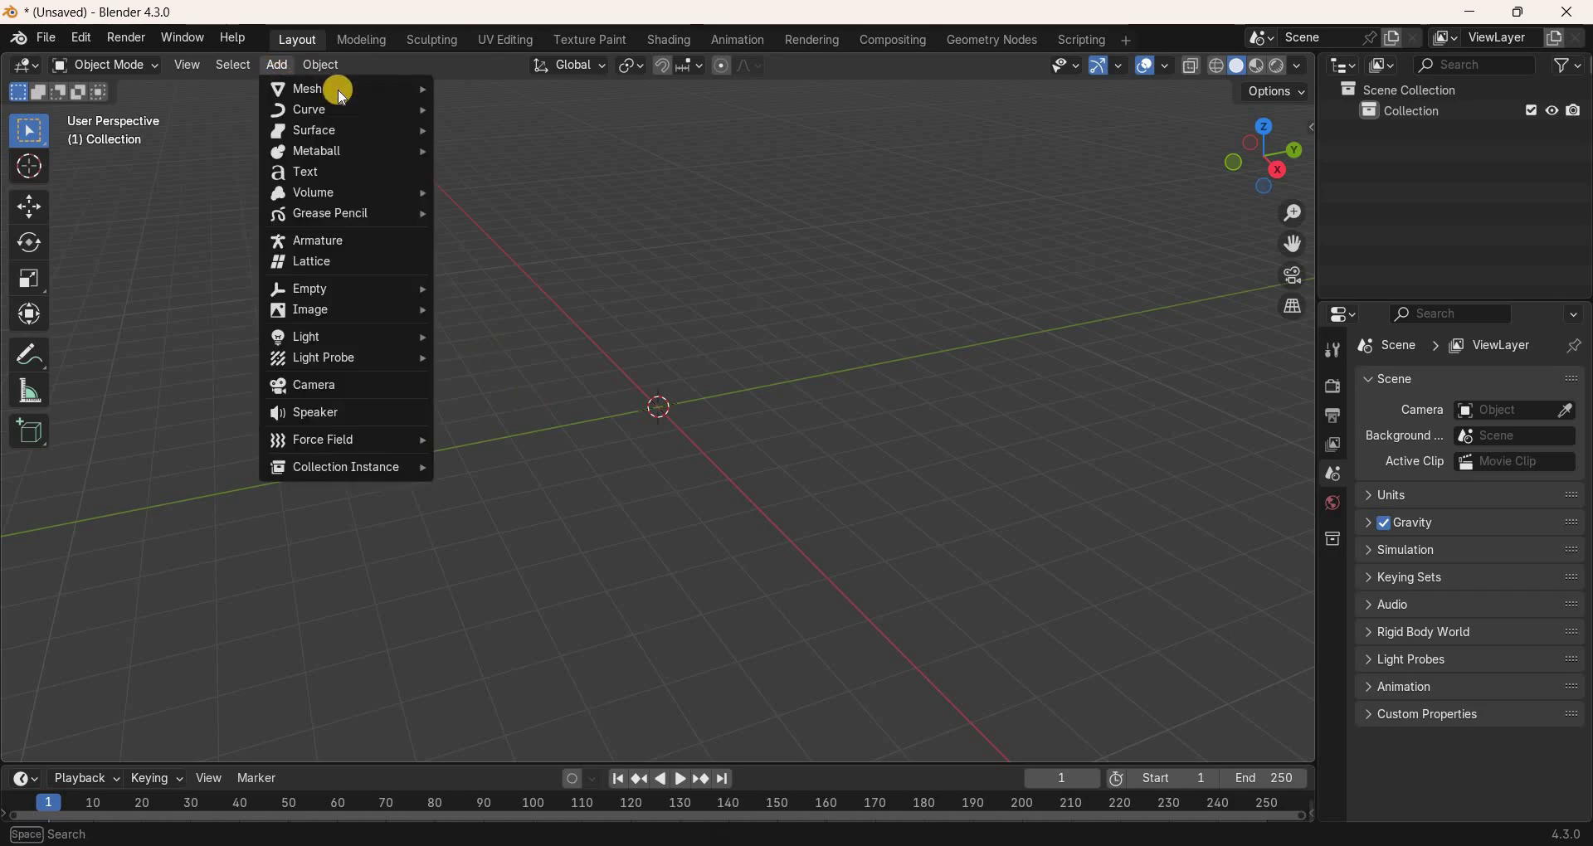
mouse_move(340, 89)
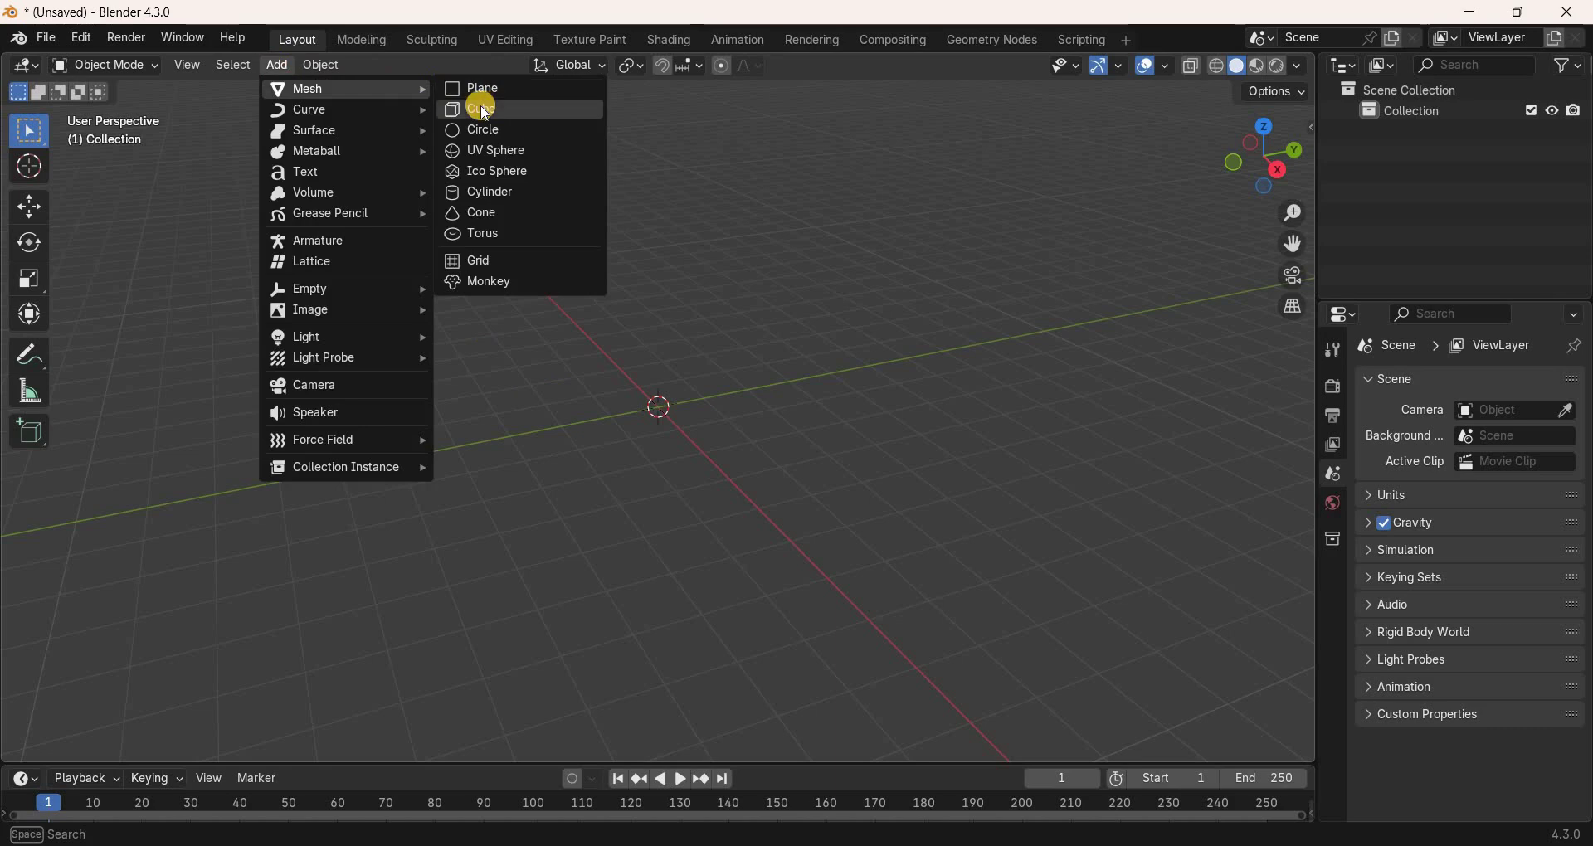
key(Return)
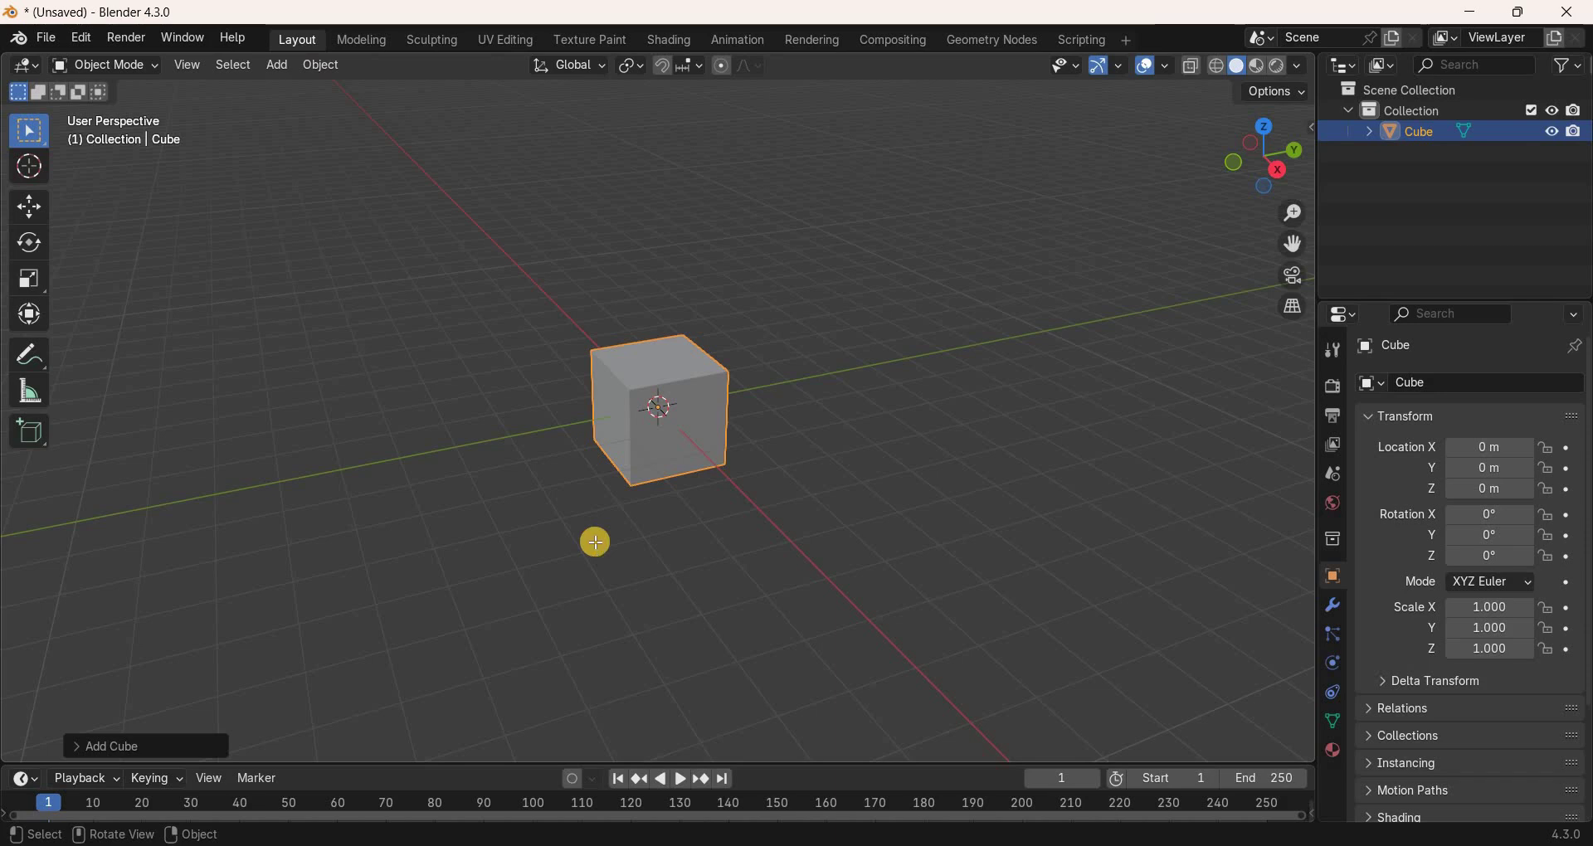
In Edit Mode, scale the whole cube by 3 along the Y axis.
key(Tab)
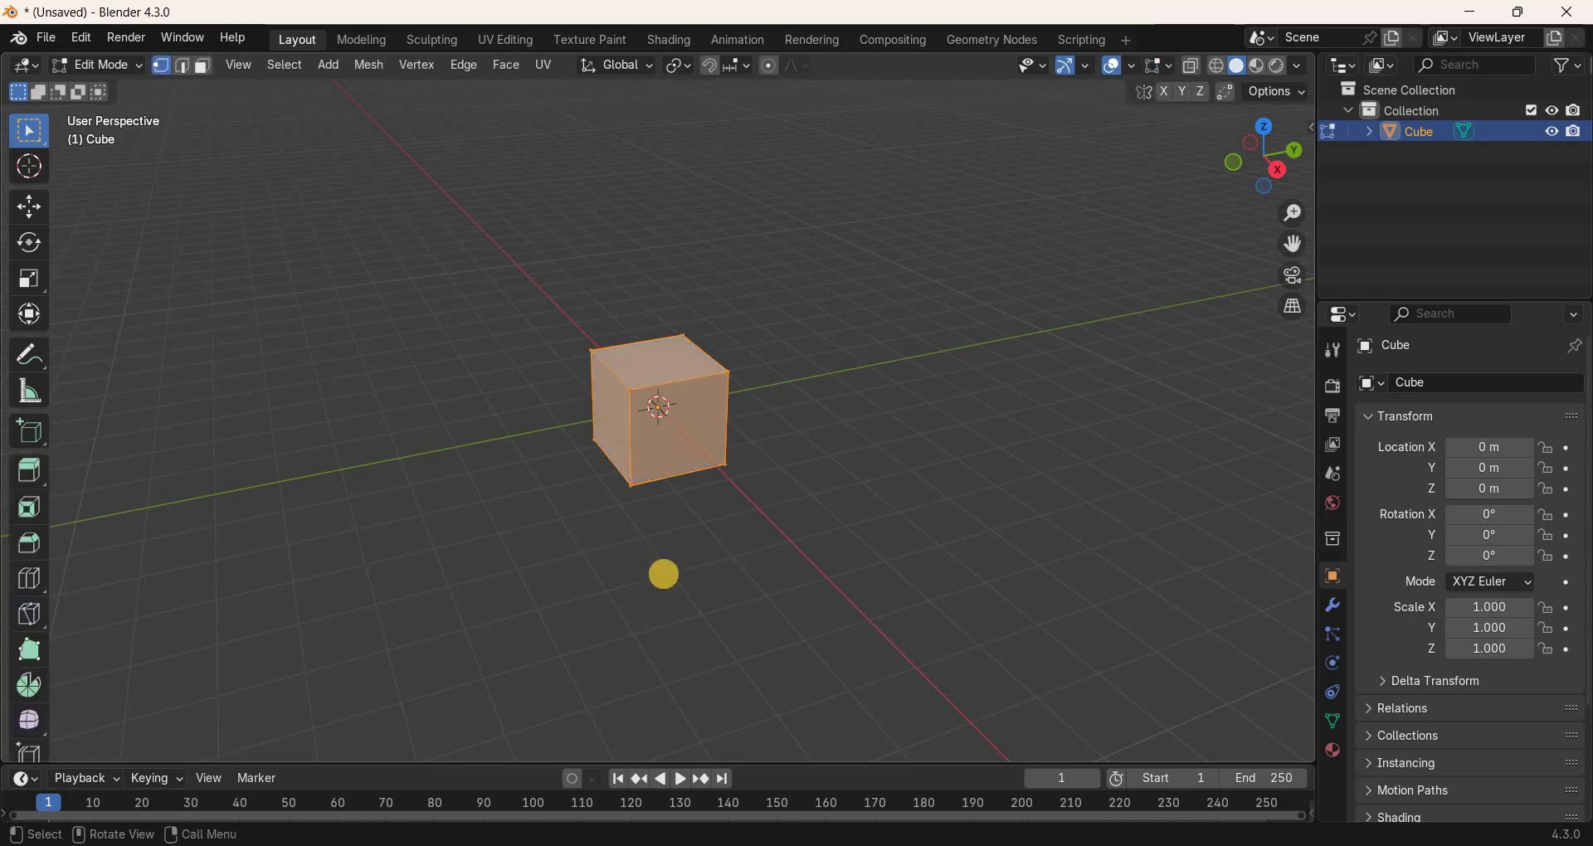
key(s)
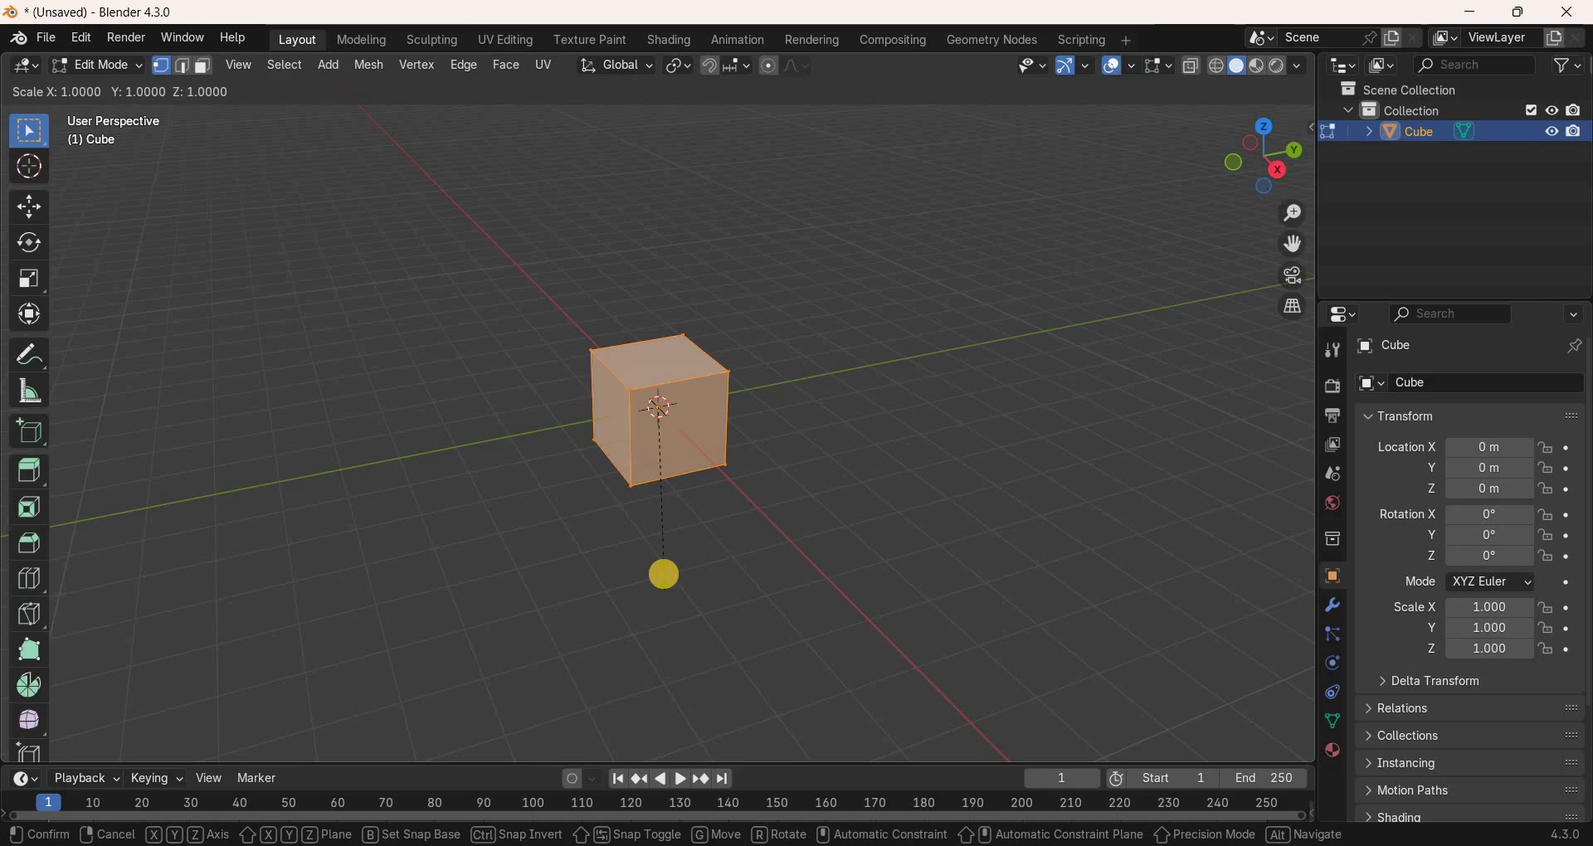
text(y)
text(3)
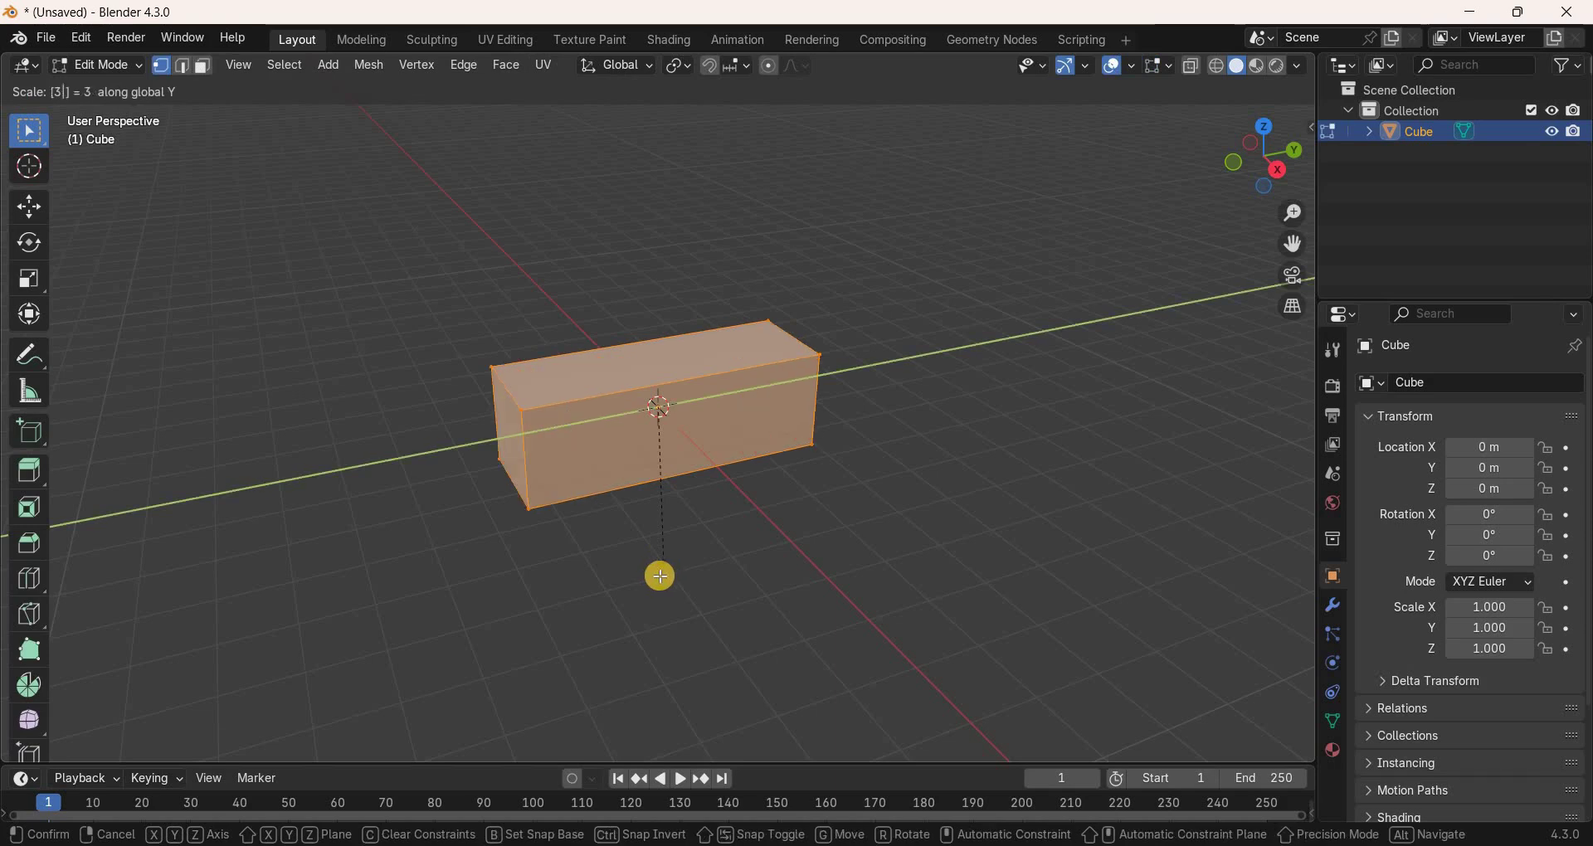
key(Return)
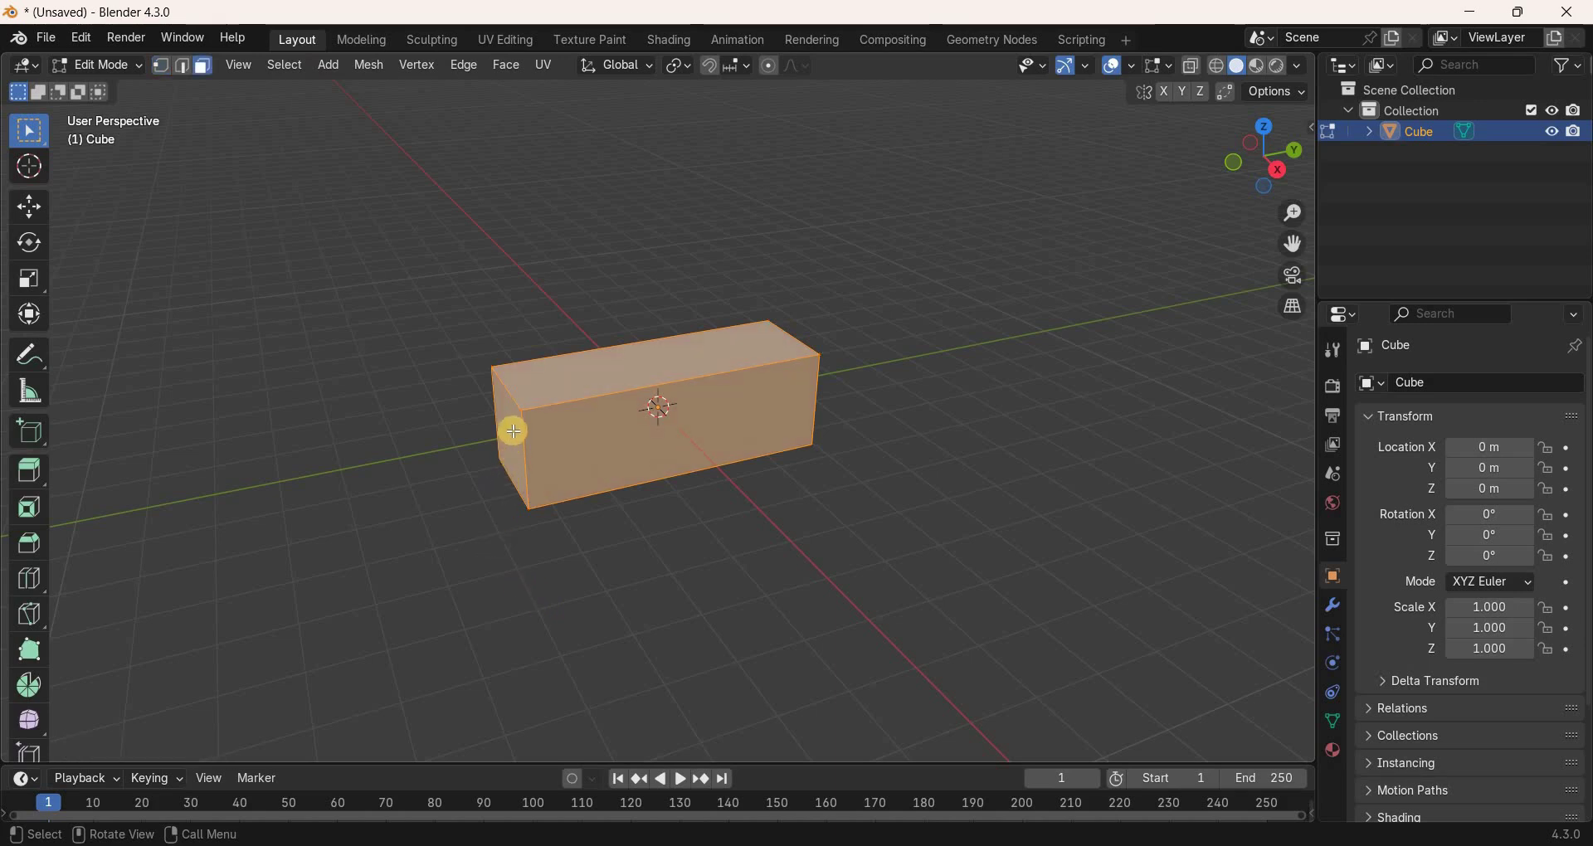
Scale the block's negative-Y end face along Z to a thin edge, forming a wedge.
click(626, 565)
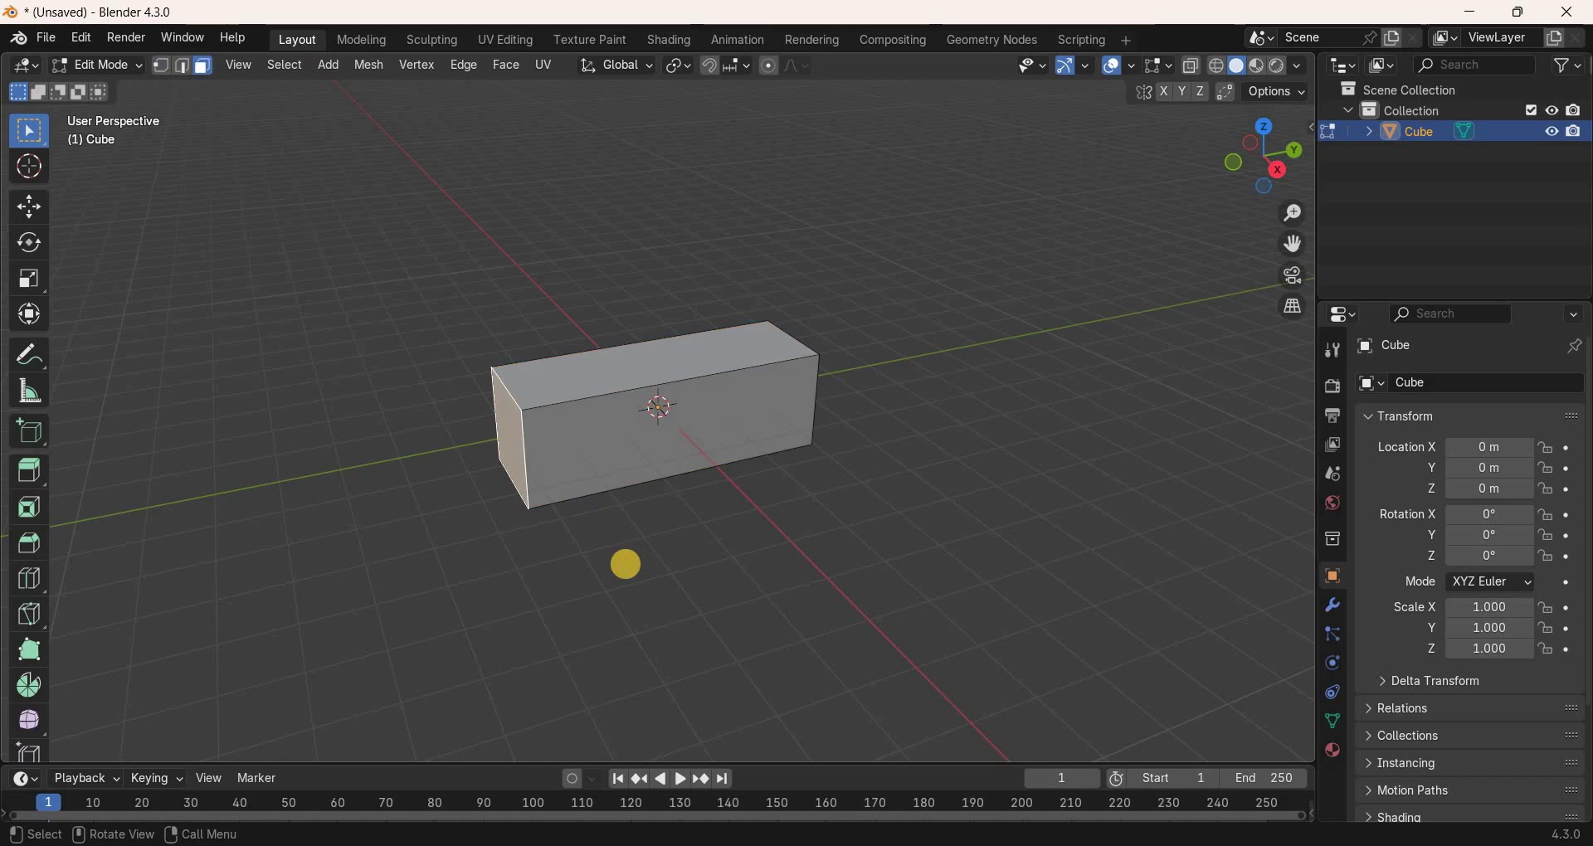
key(s)
key(z)
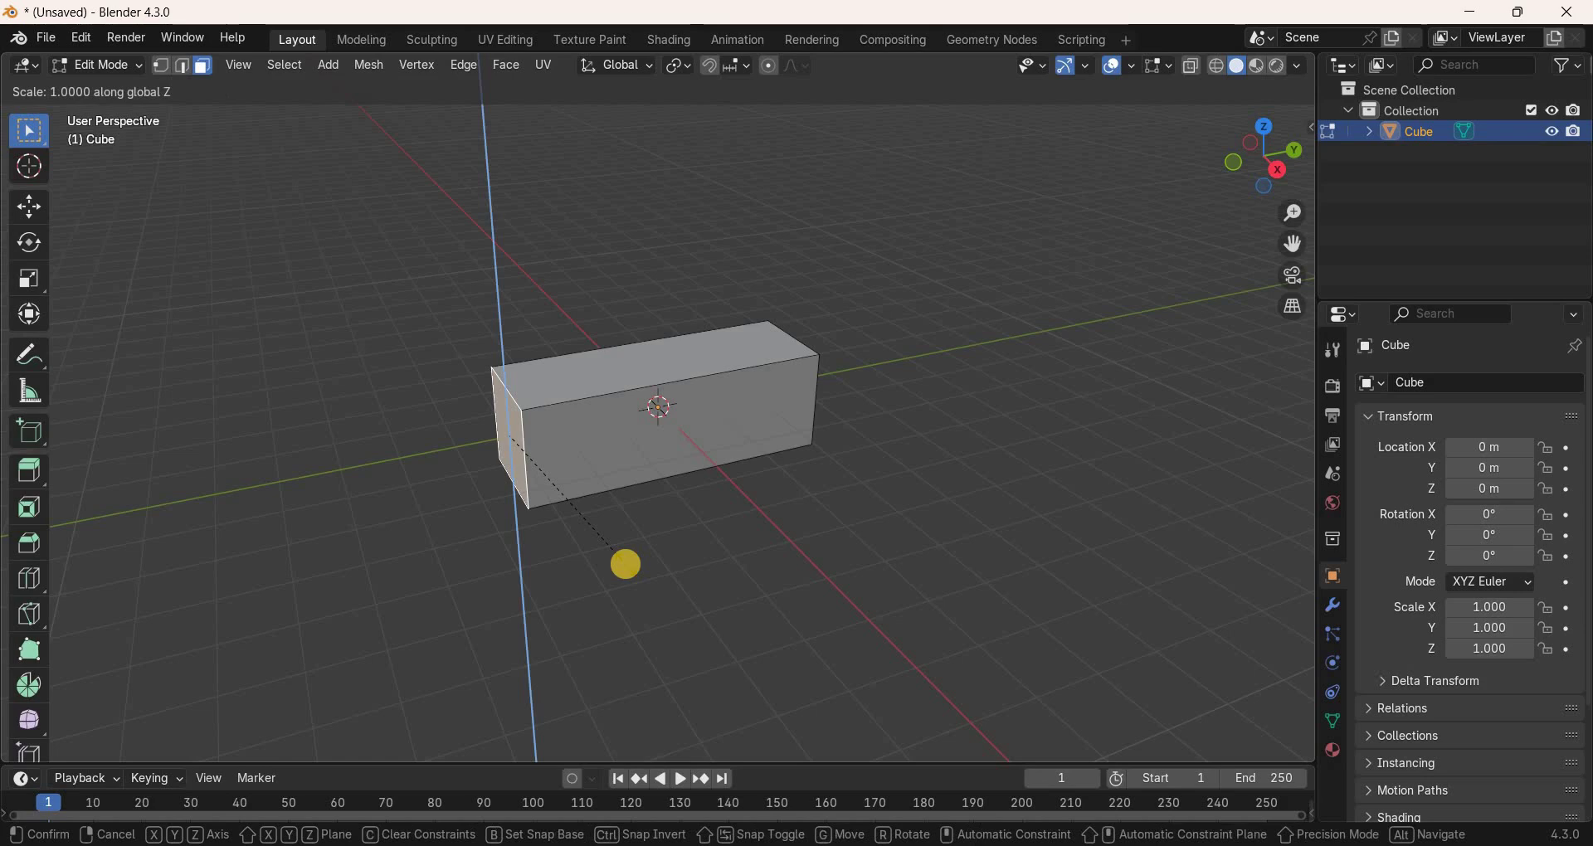
key(0)
key(Return)
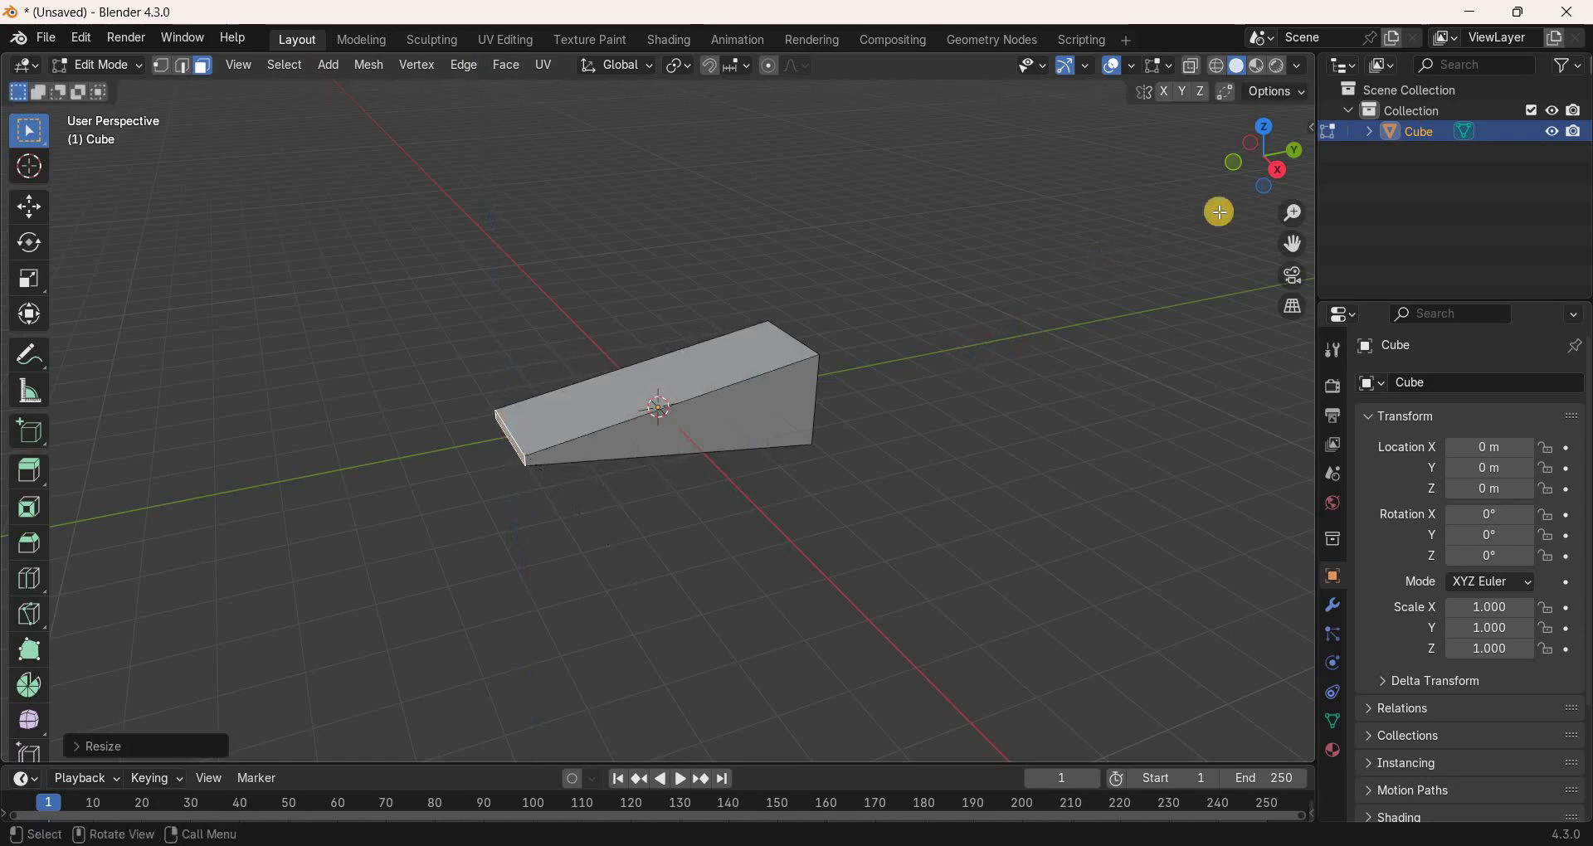
Widen the wedge's tall positive-Y end face by scaling it 1.5 along the X axis.
drag(1292, 170, 733, 425)
click(732, 425)
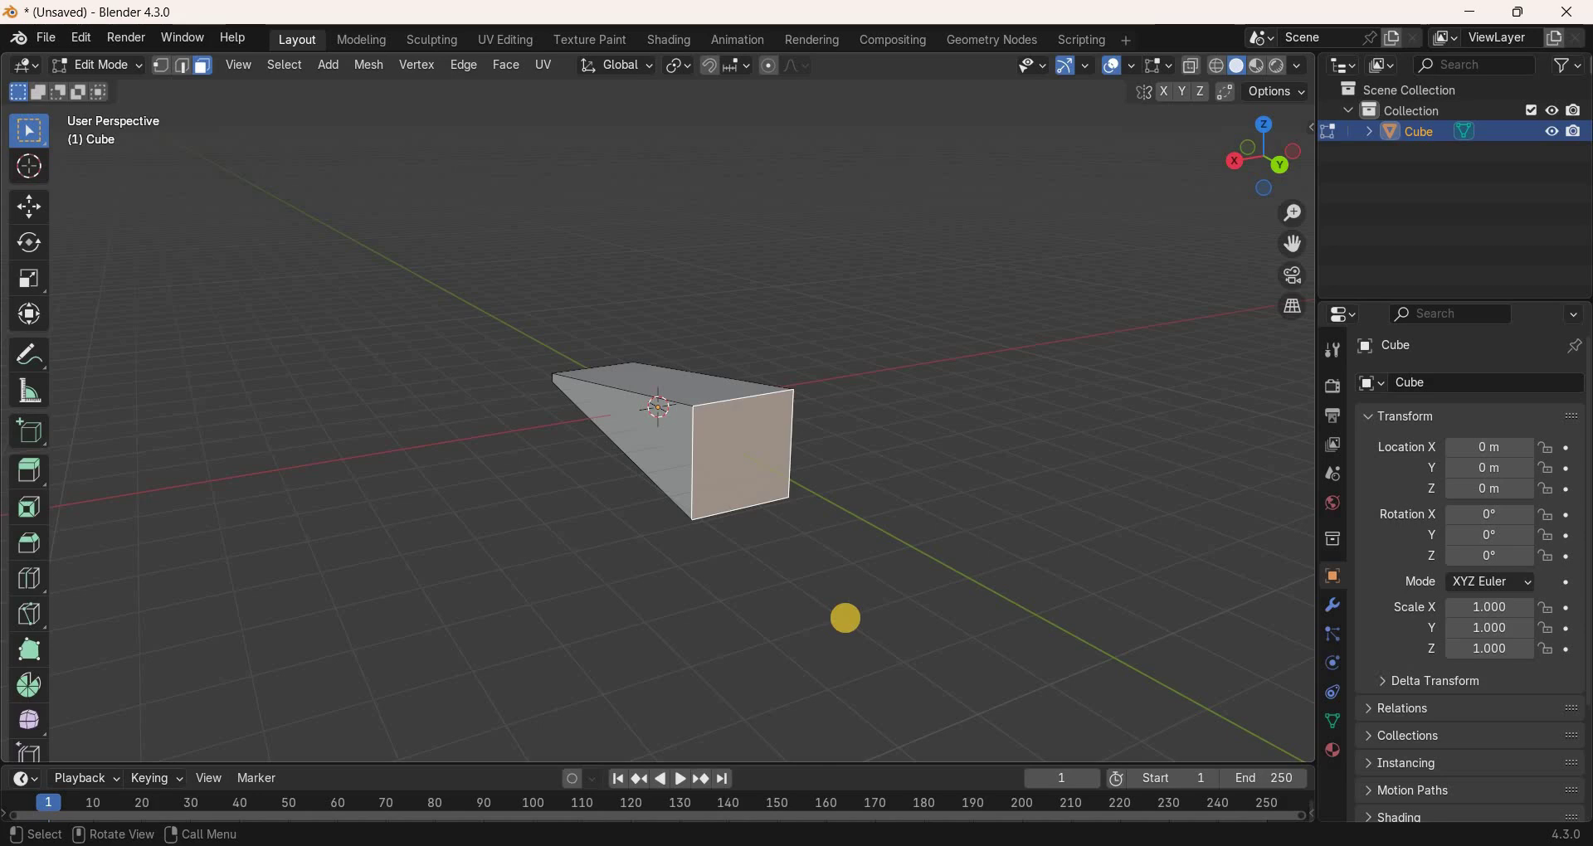
key(s)
text(x)
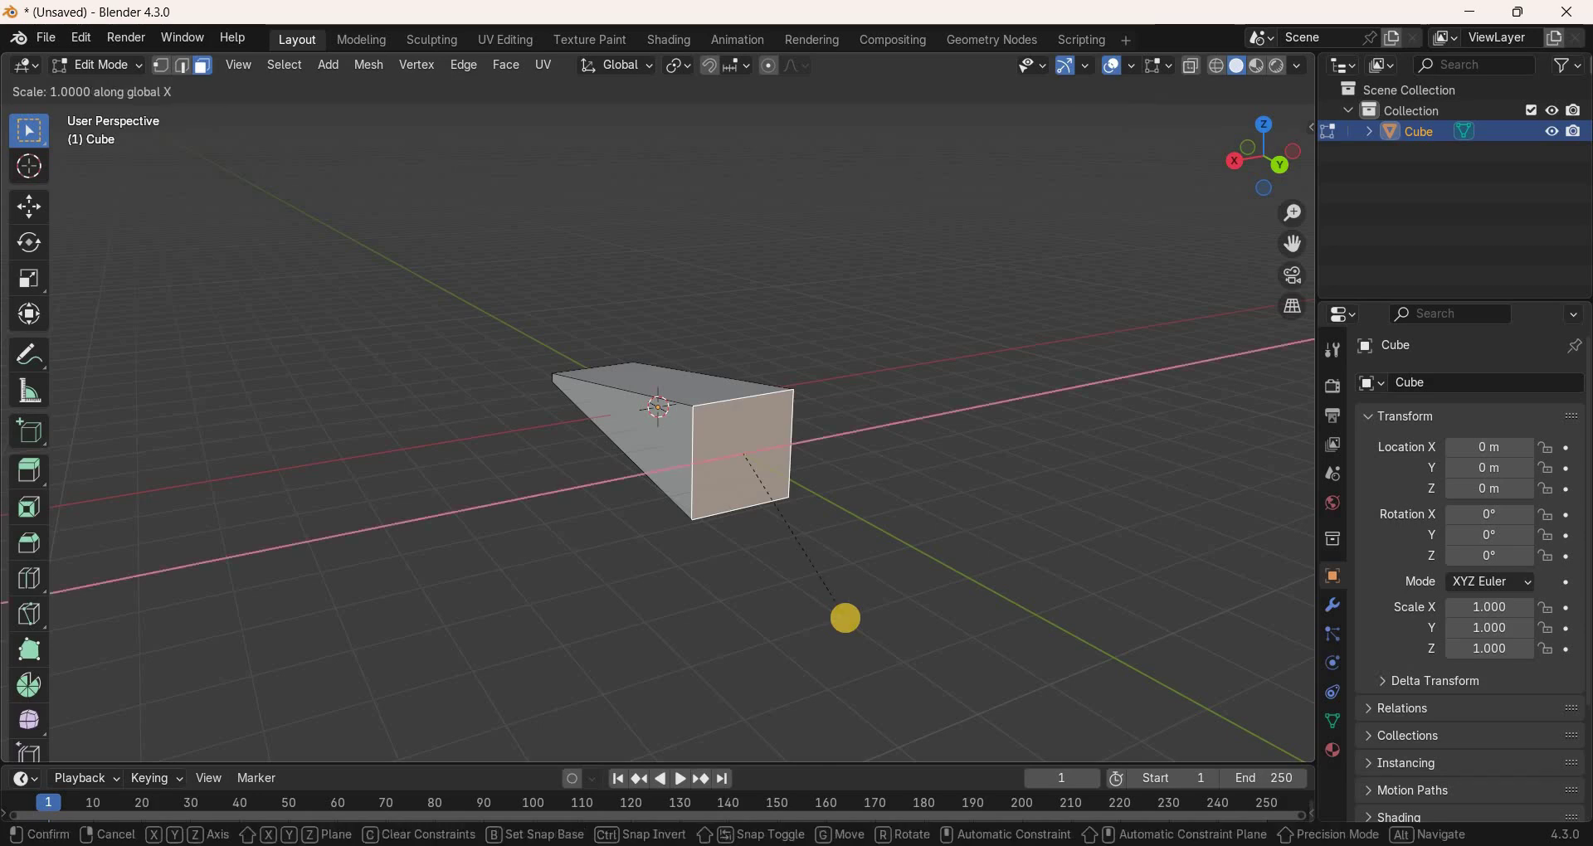
text(1.5)
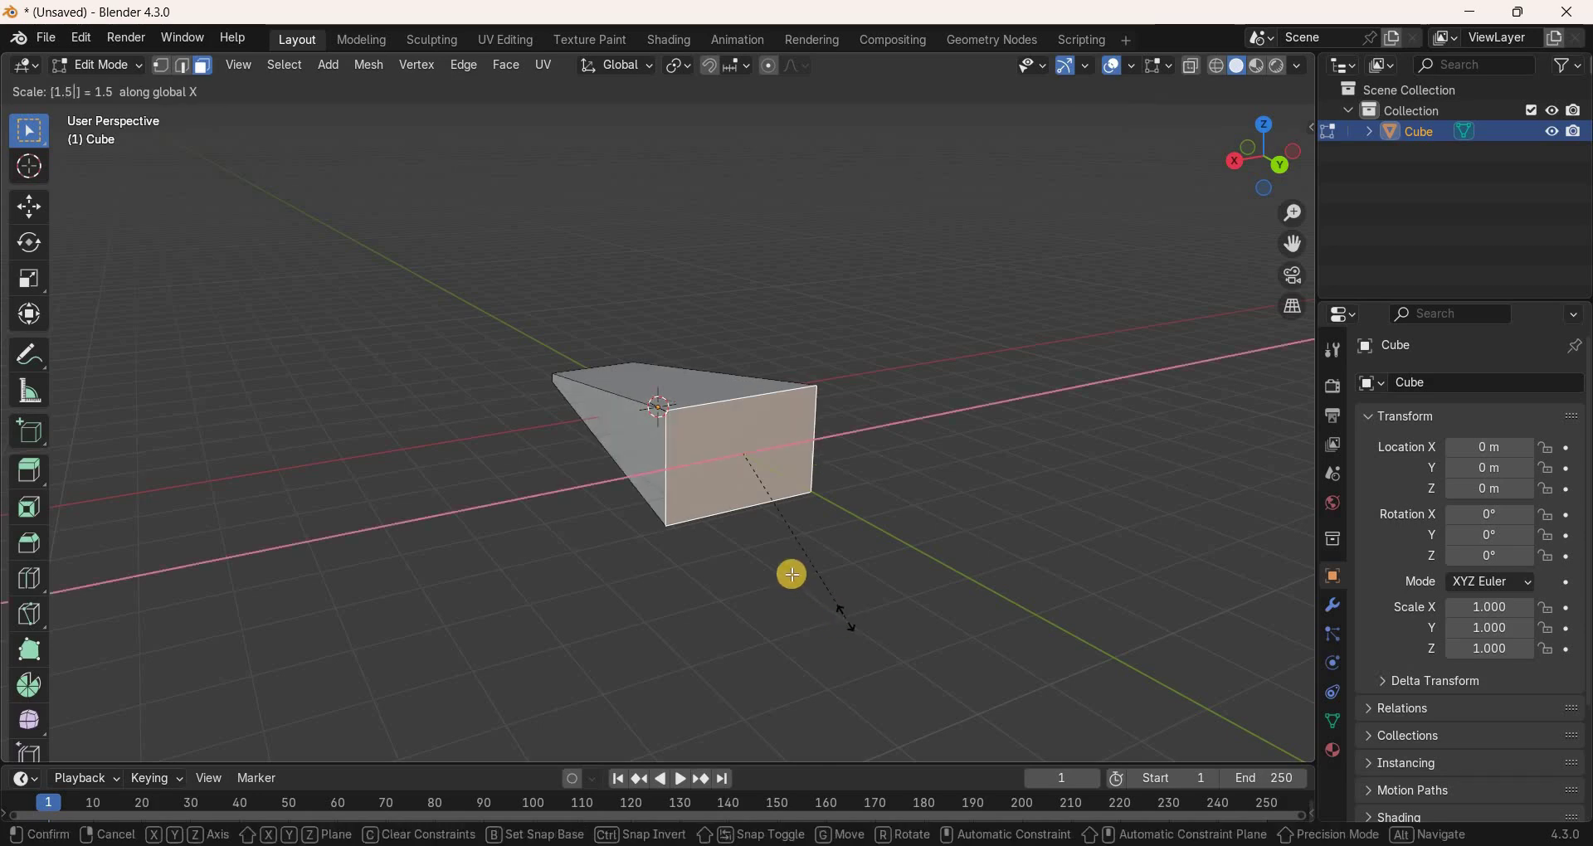
key(Return)
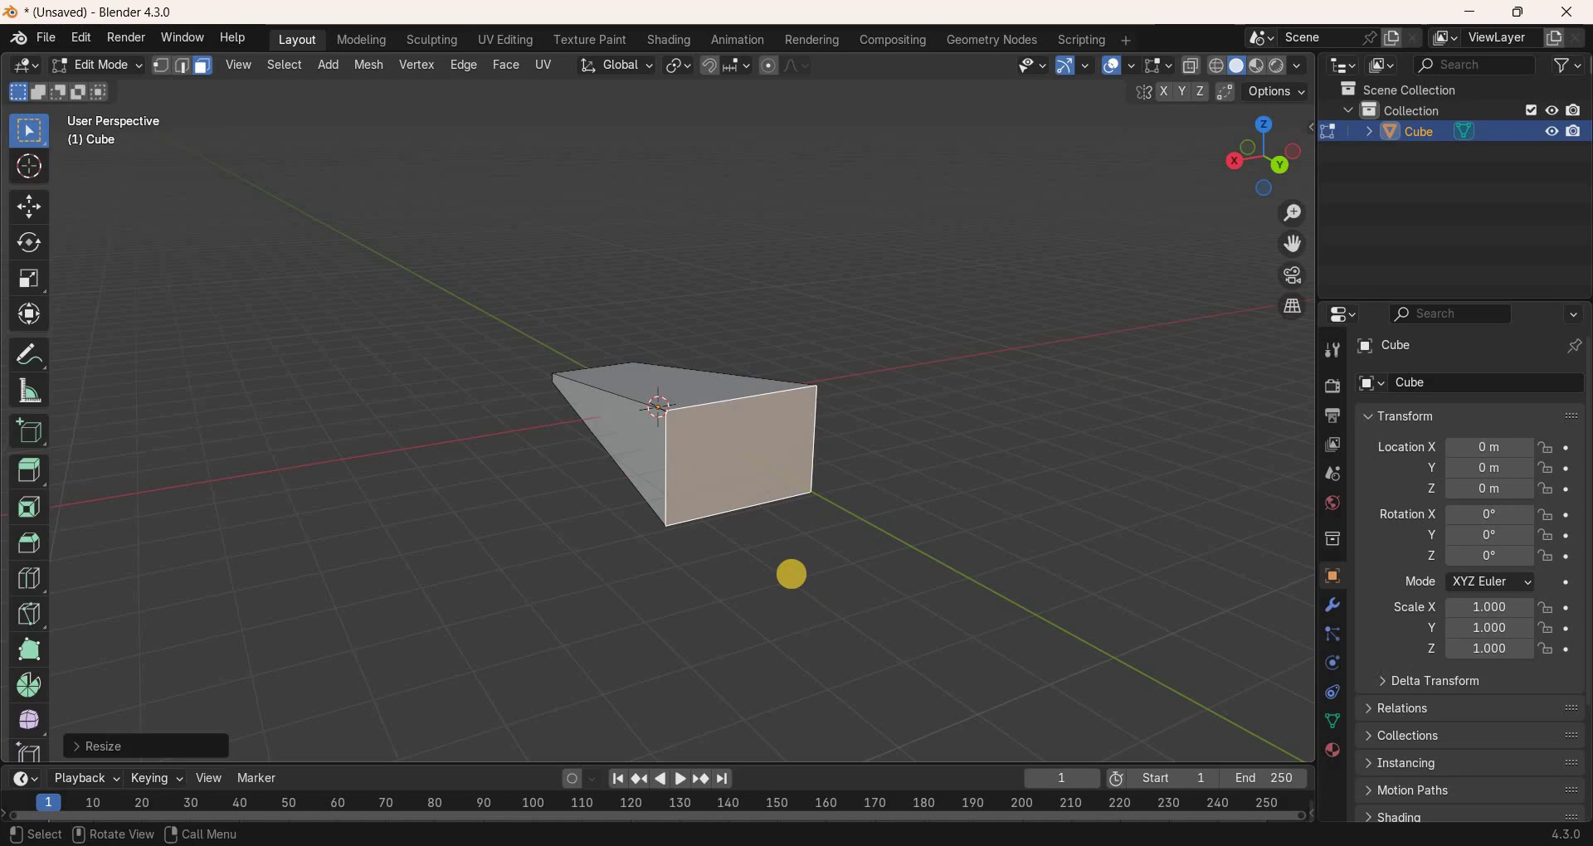
Reduce the height of the wedge's tall end face by scaling it 0.8 along the Z axis.
key(s)
key(z)
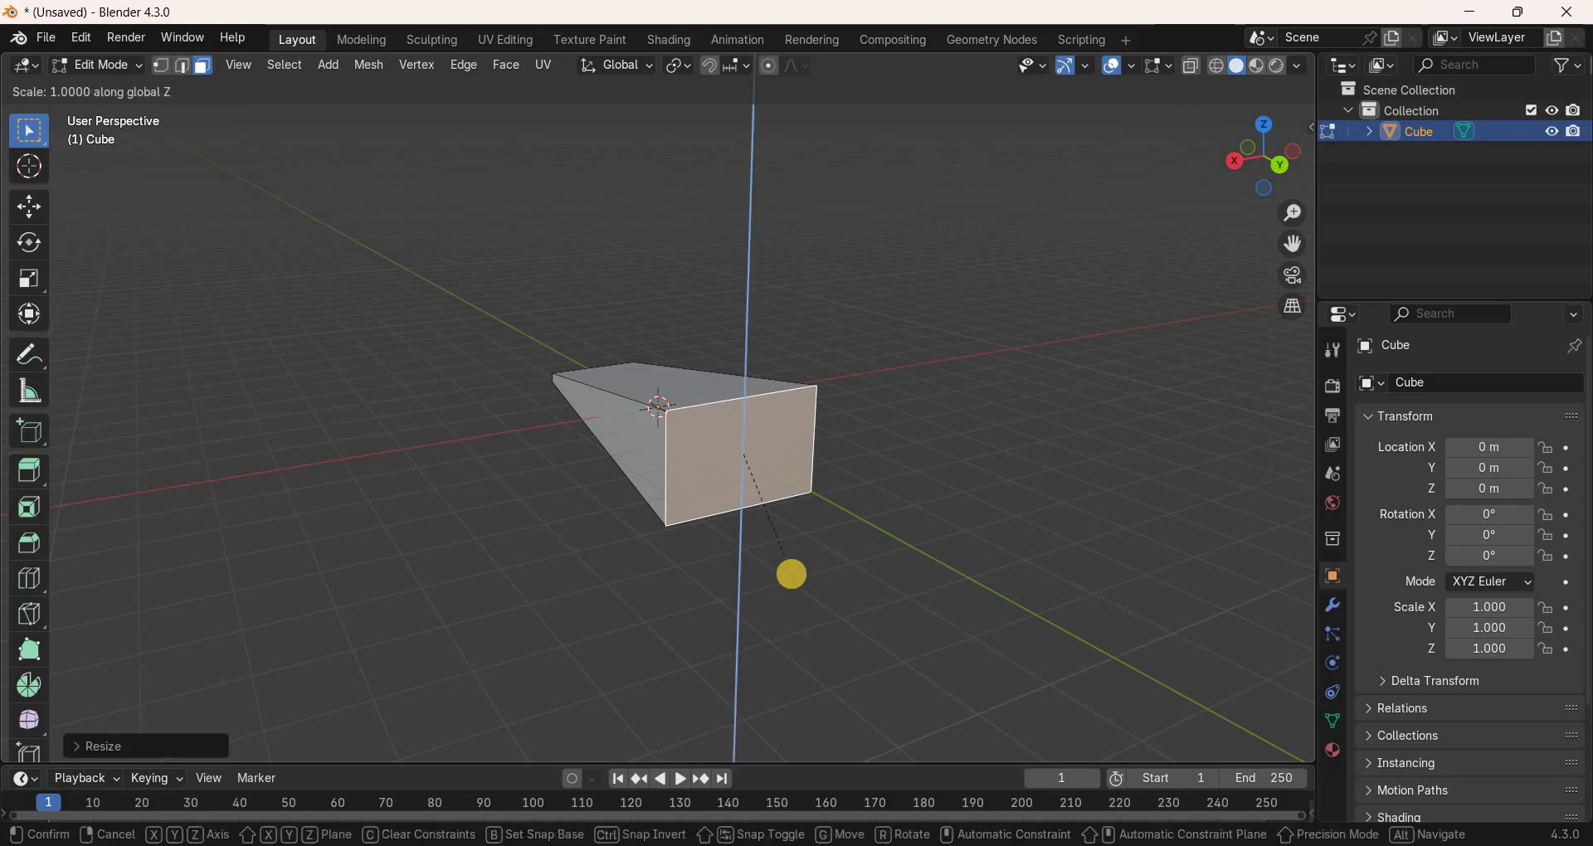
text(.8)
key(Return)
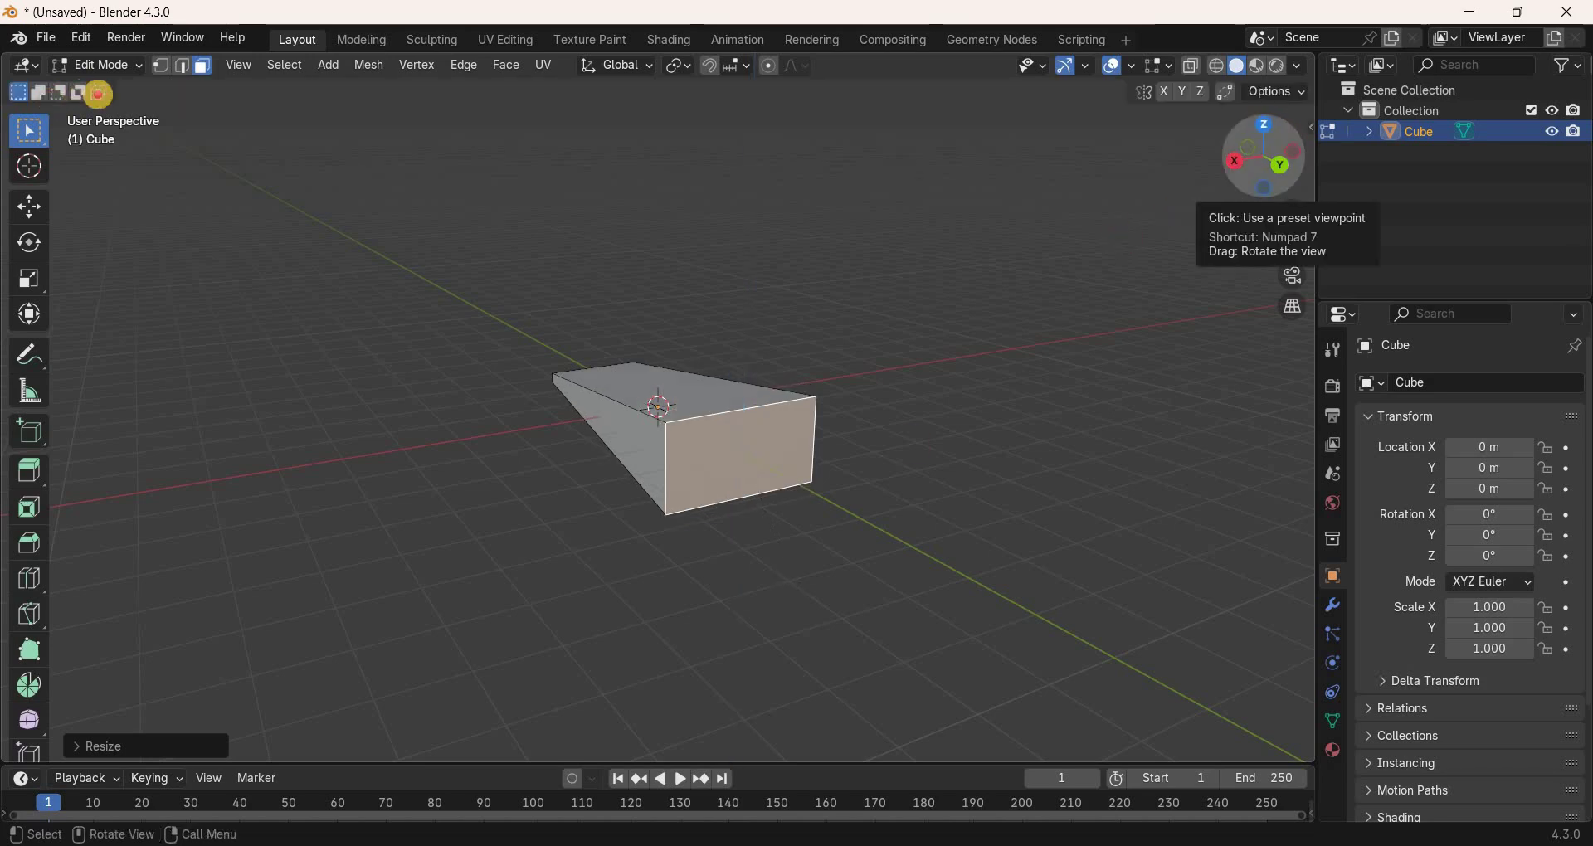
Add a cylinder to the same mesh and rotate it 90° about the X axis.
drag(1264, 132, 1236, 134)
drag(76, 70, 1240, 142)
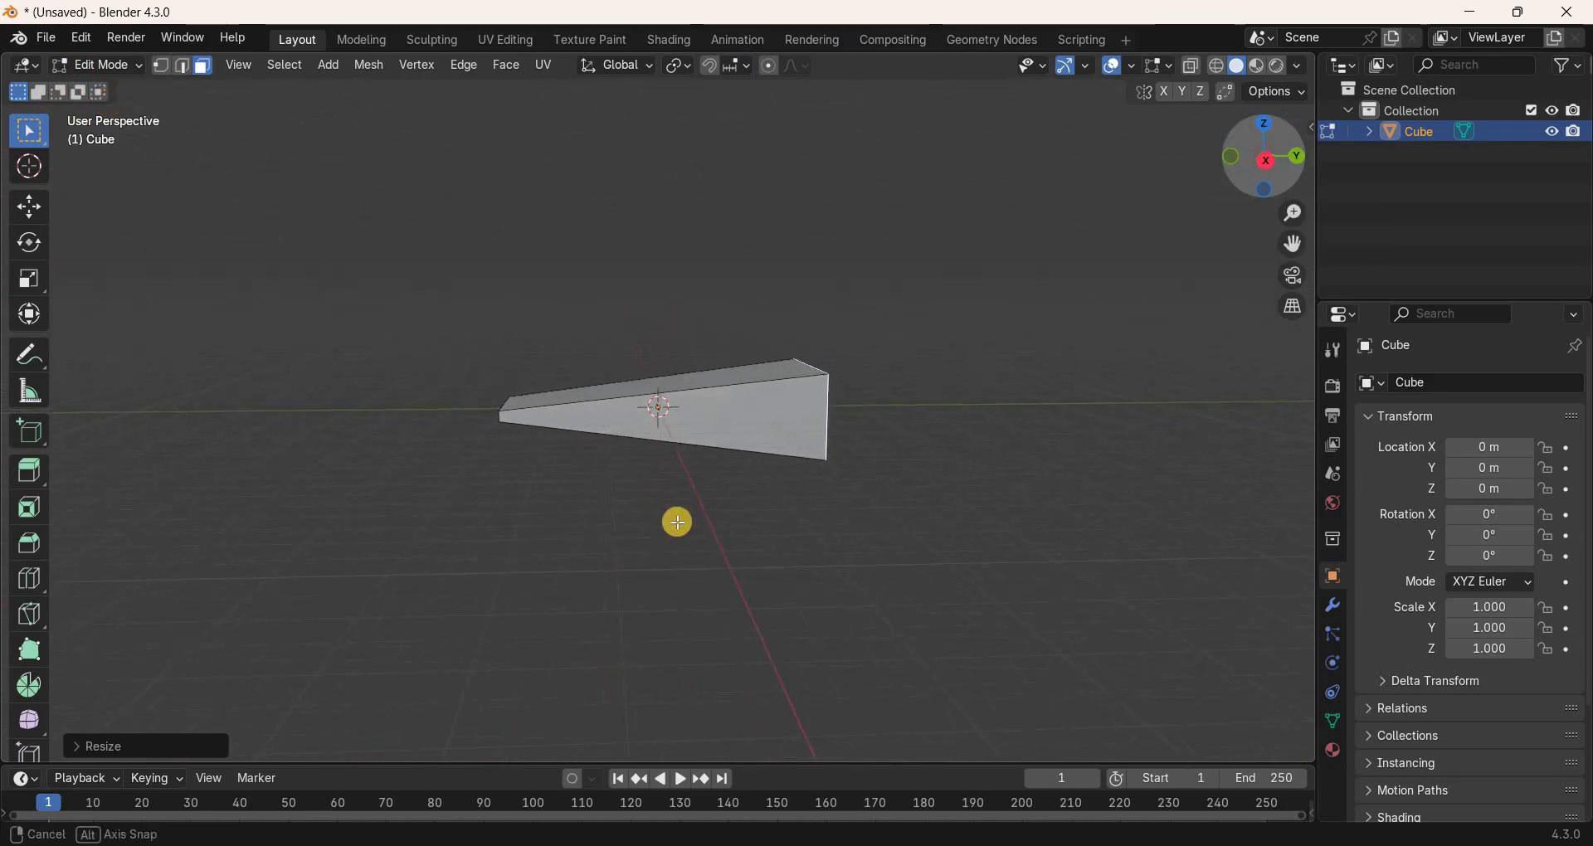
key(shift+a)
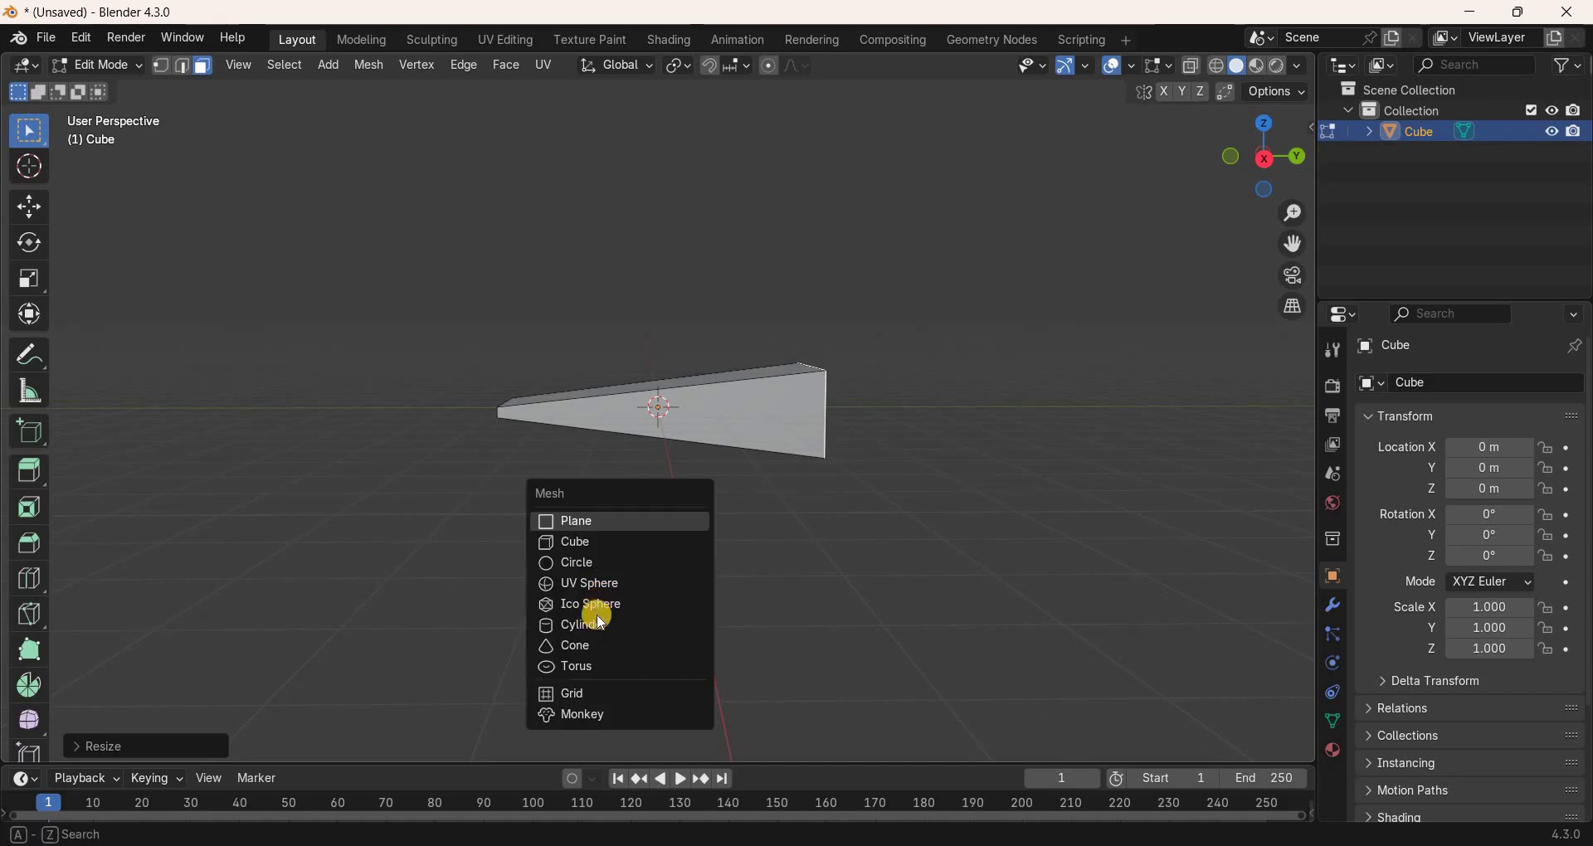
key(Return)
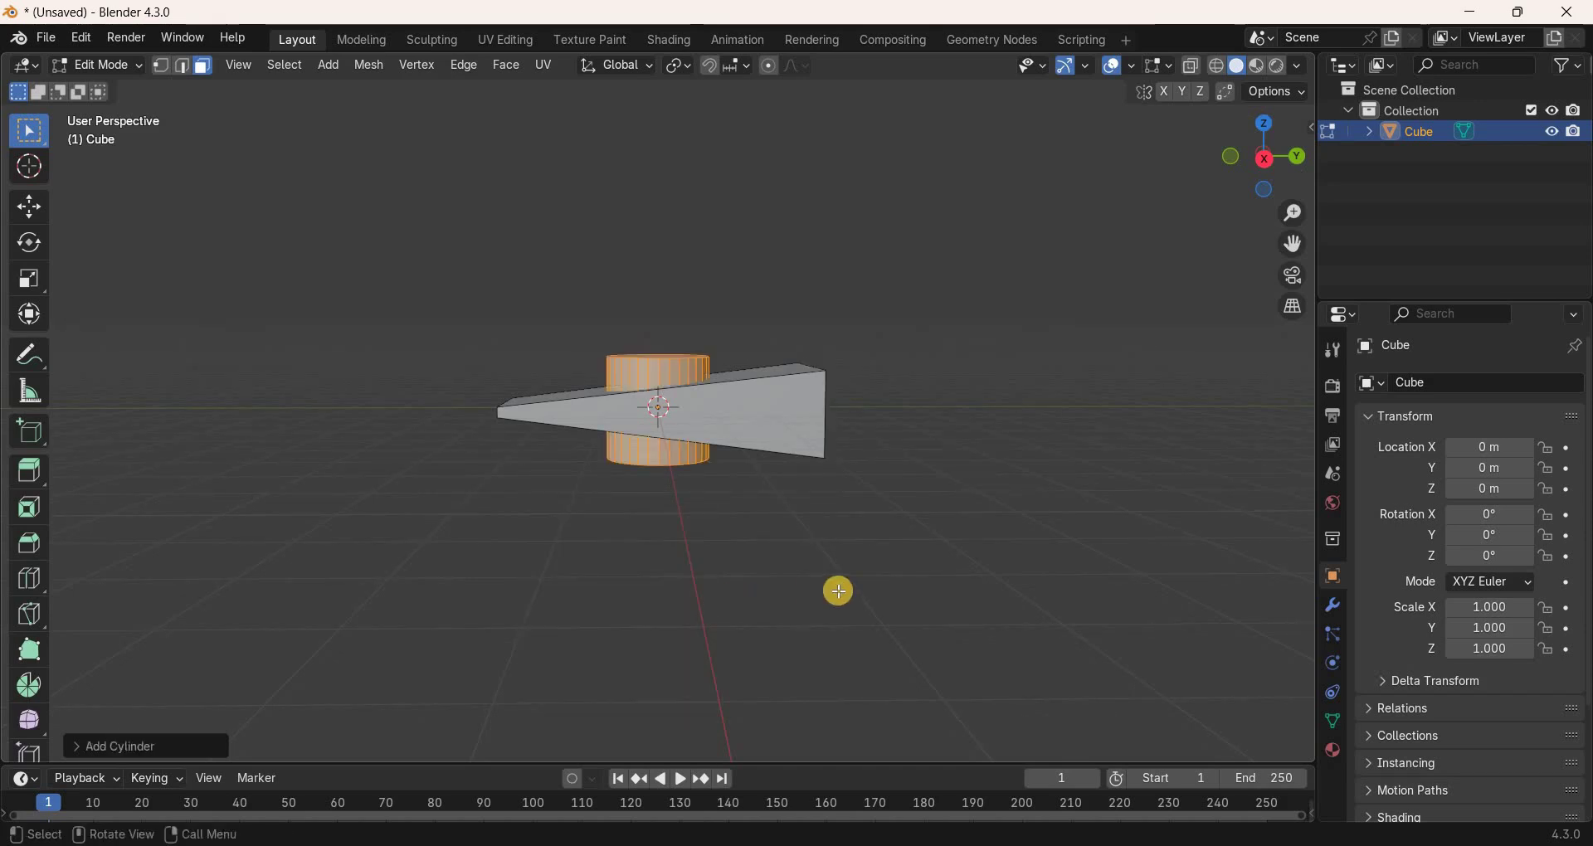
key(r)
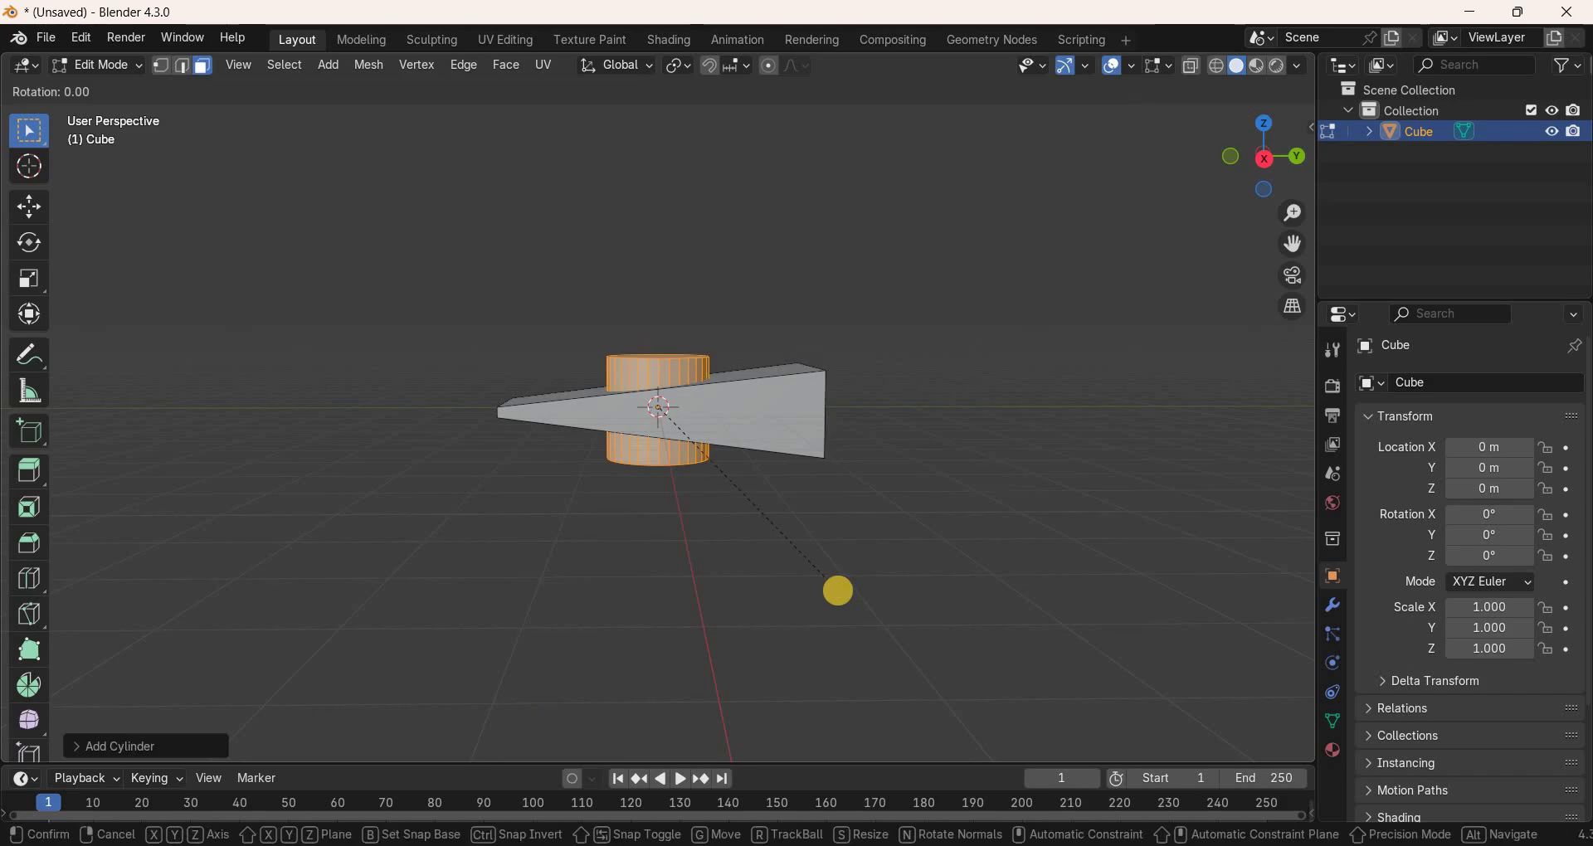
text(x)
text(90)
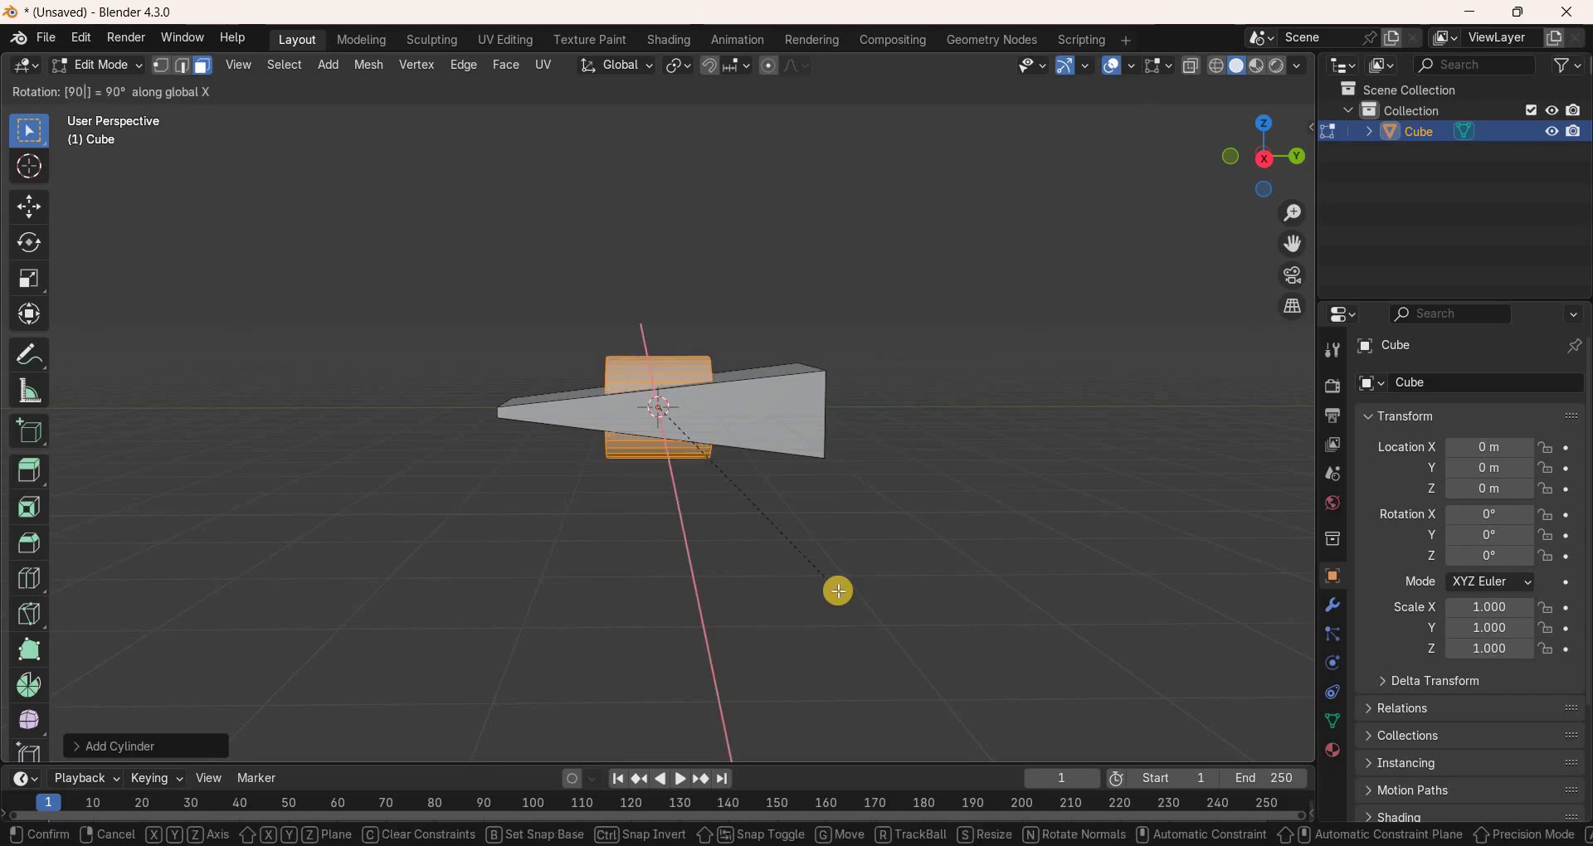
key(Return)
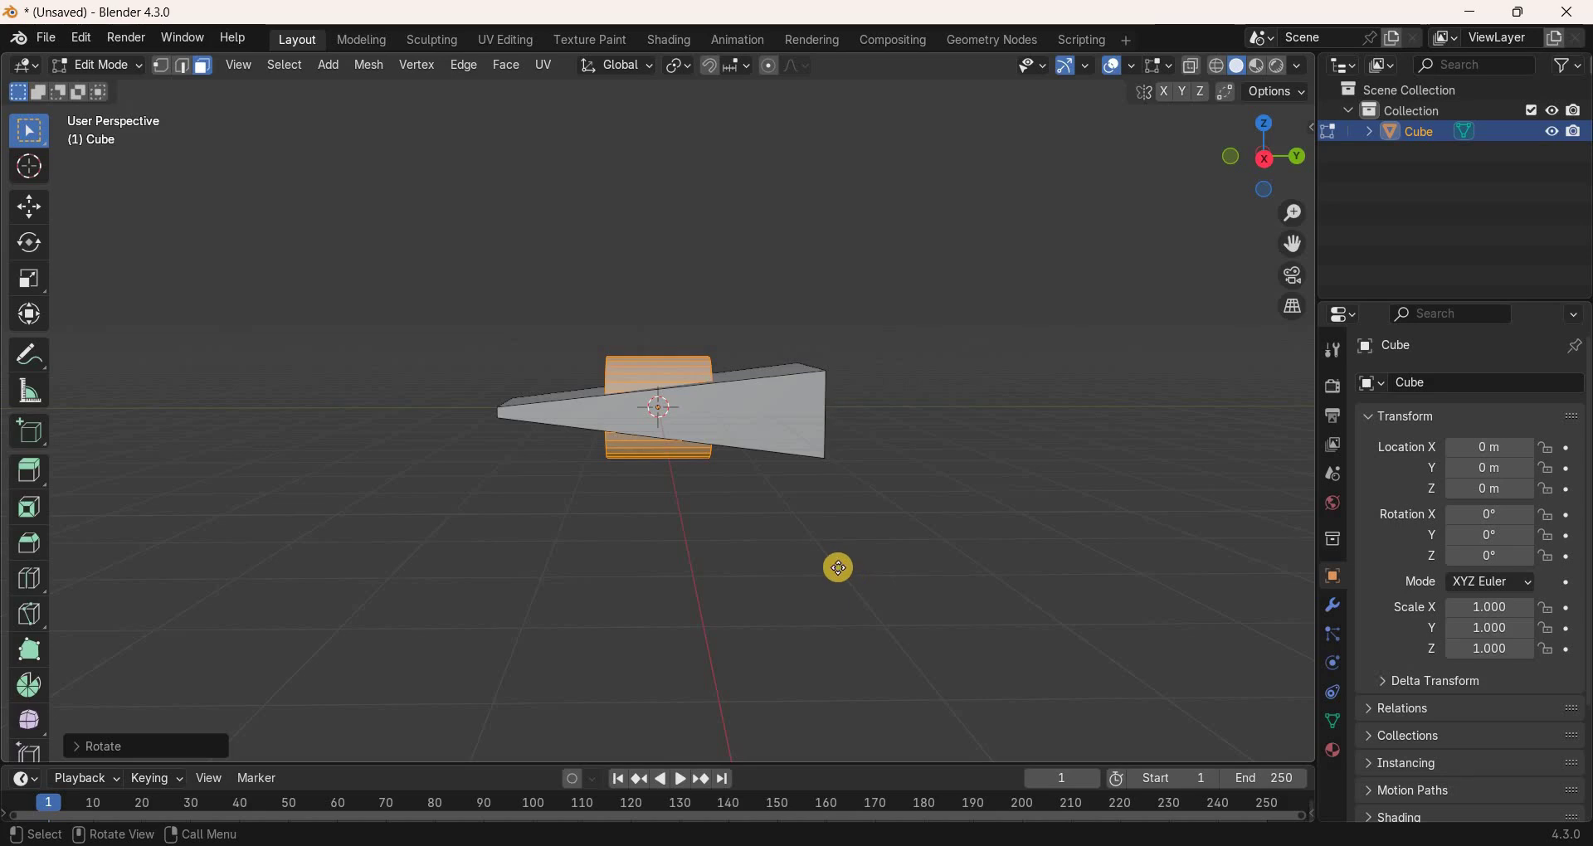
Move the cylinder along the positive Y axis, clear of the wedge's tall end.
key(g)
text(y)
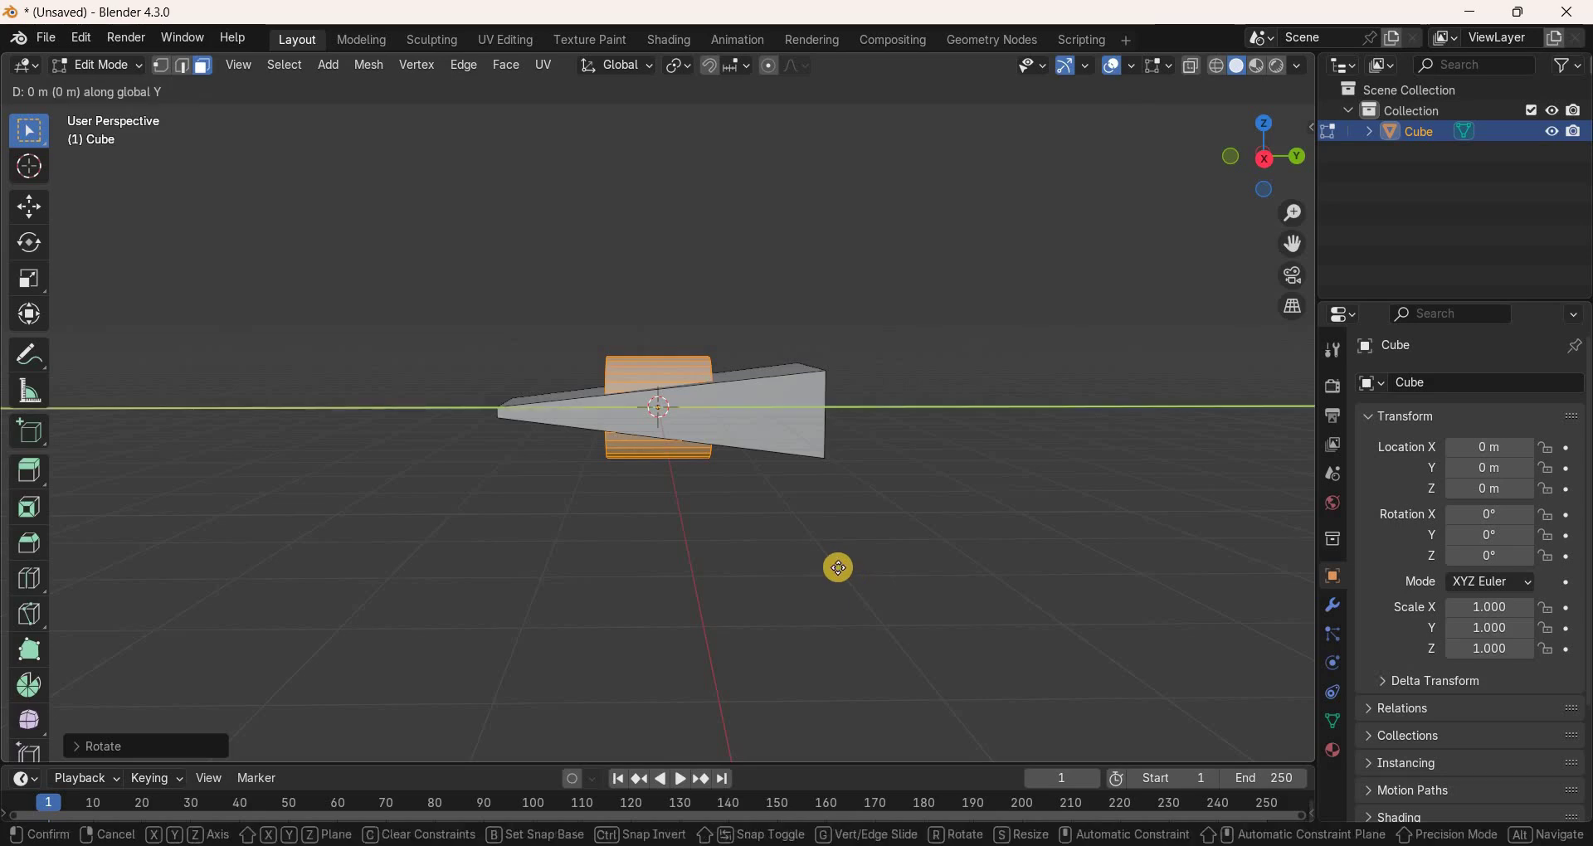
text(2)
key(Return)
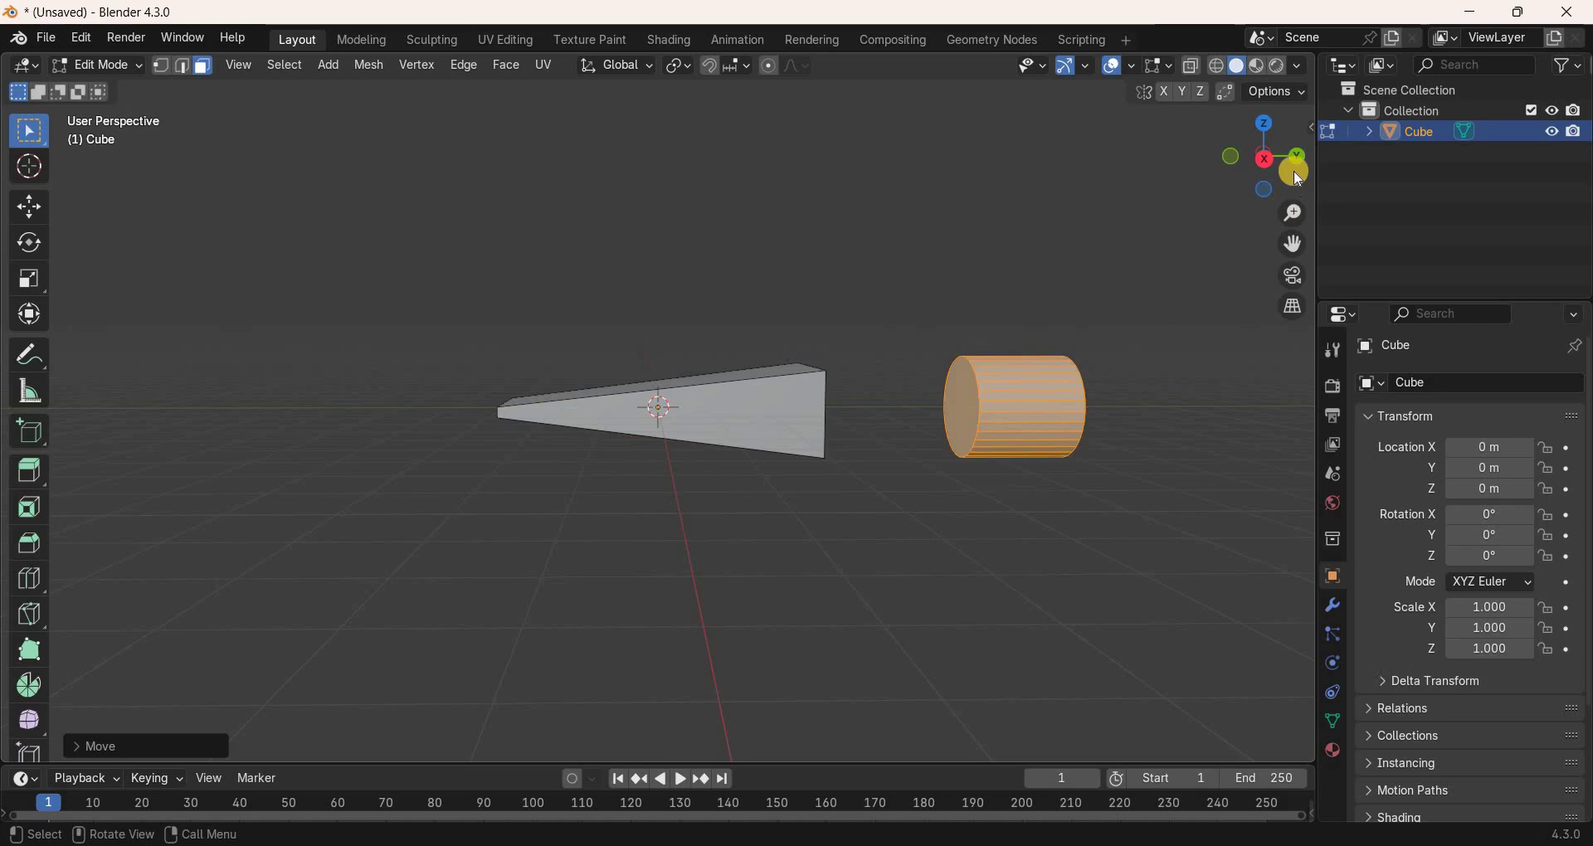
Add 12 evenly spaced lengthwise loop cuts across the wedge's width, running vertically on its tall end face.
drag(1232, 166, 1282, 178)
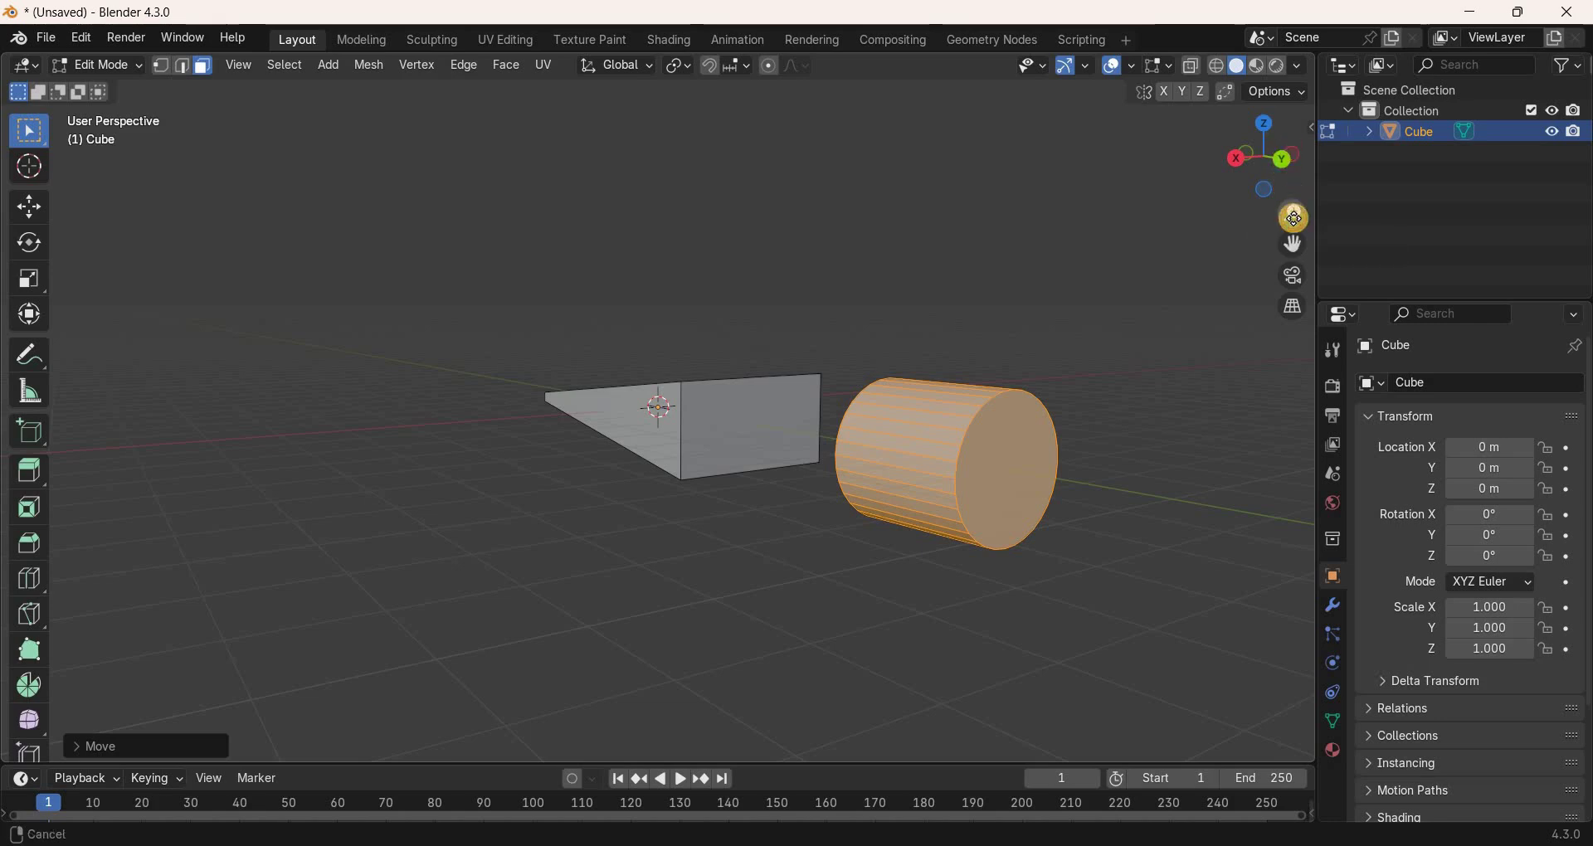
scroll(1278, 177, up, 2)
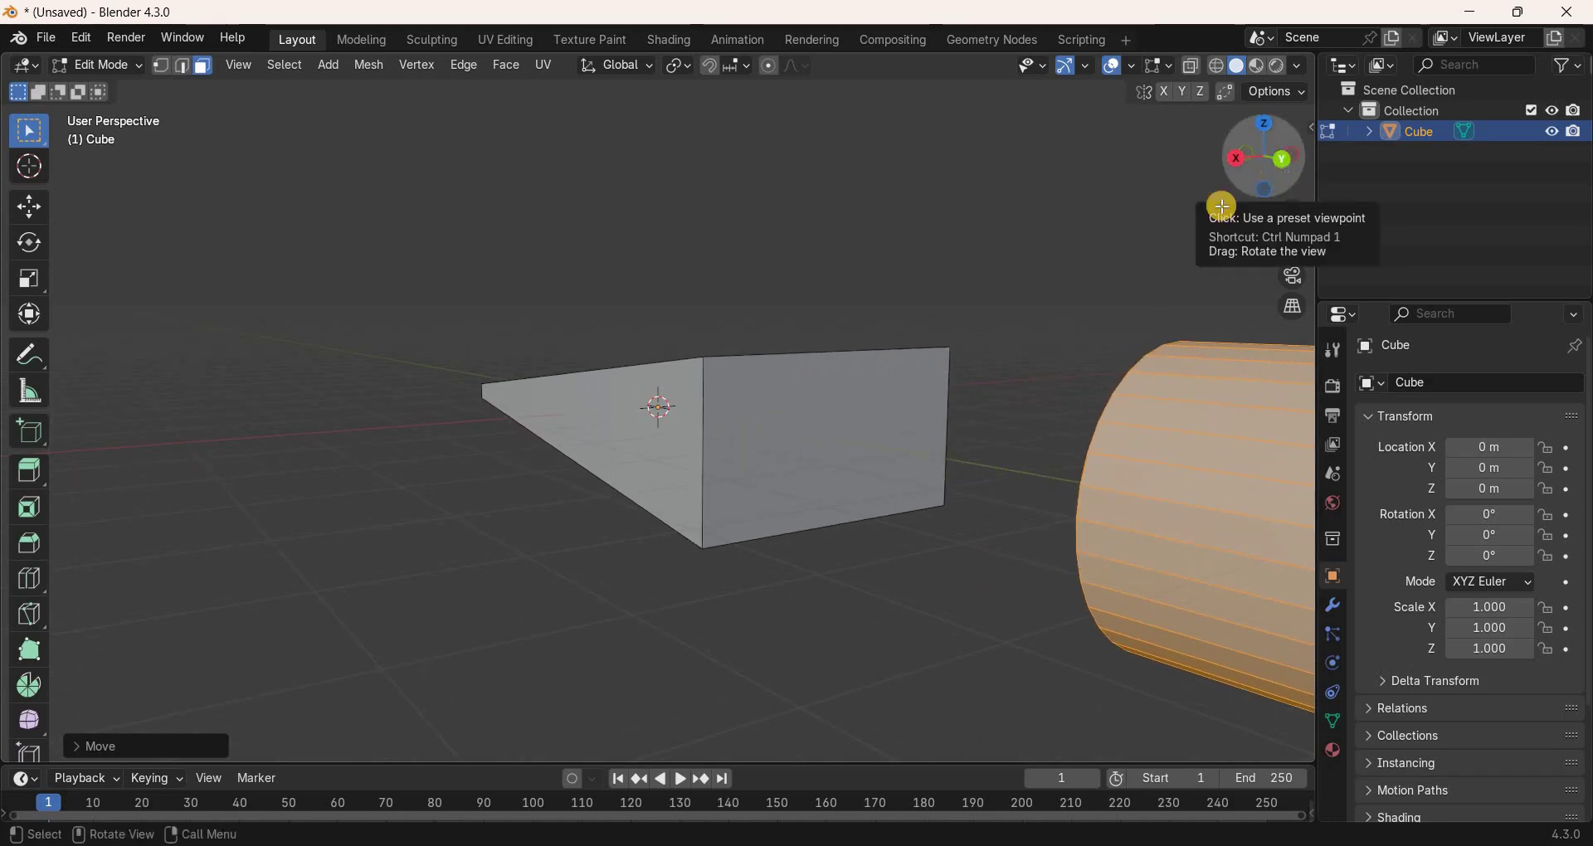
drag(1279, 178, 638, 664)
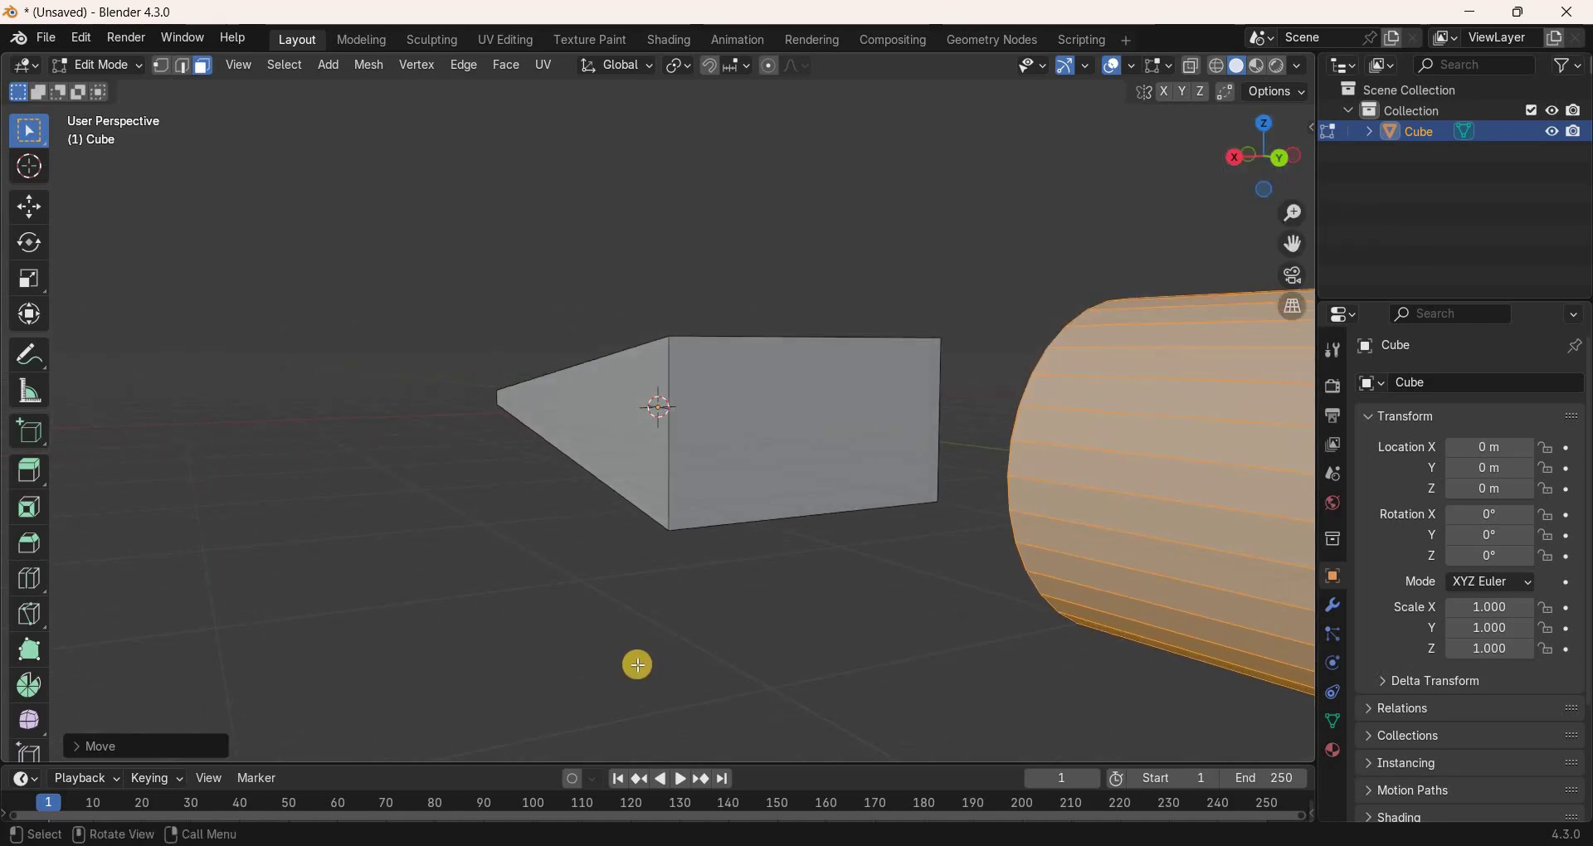
key(ctrl)
key(ctrl+r)
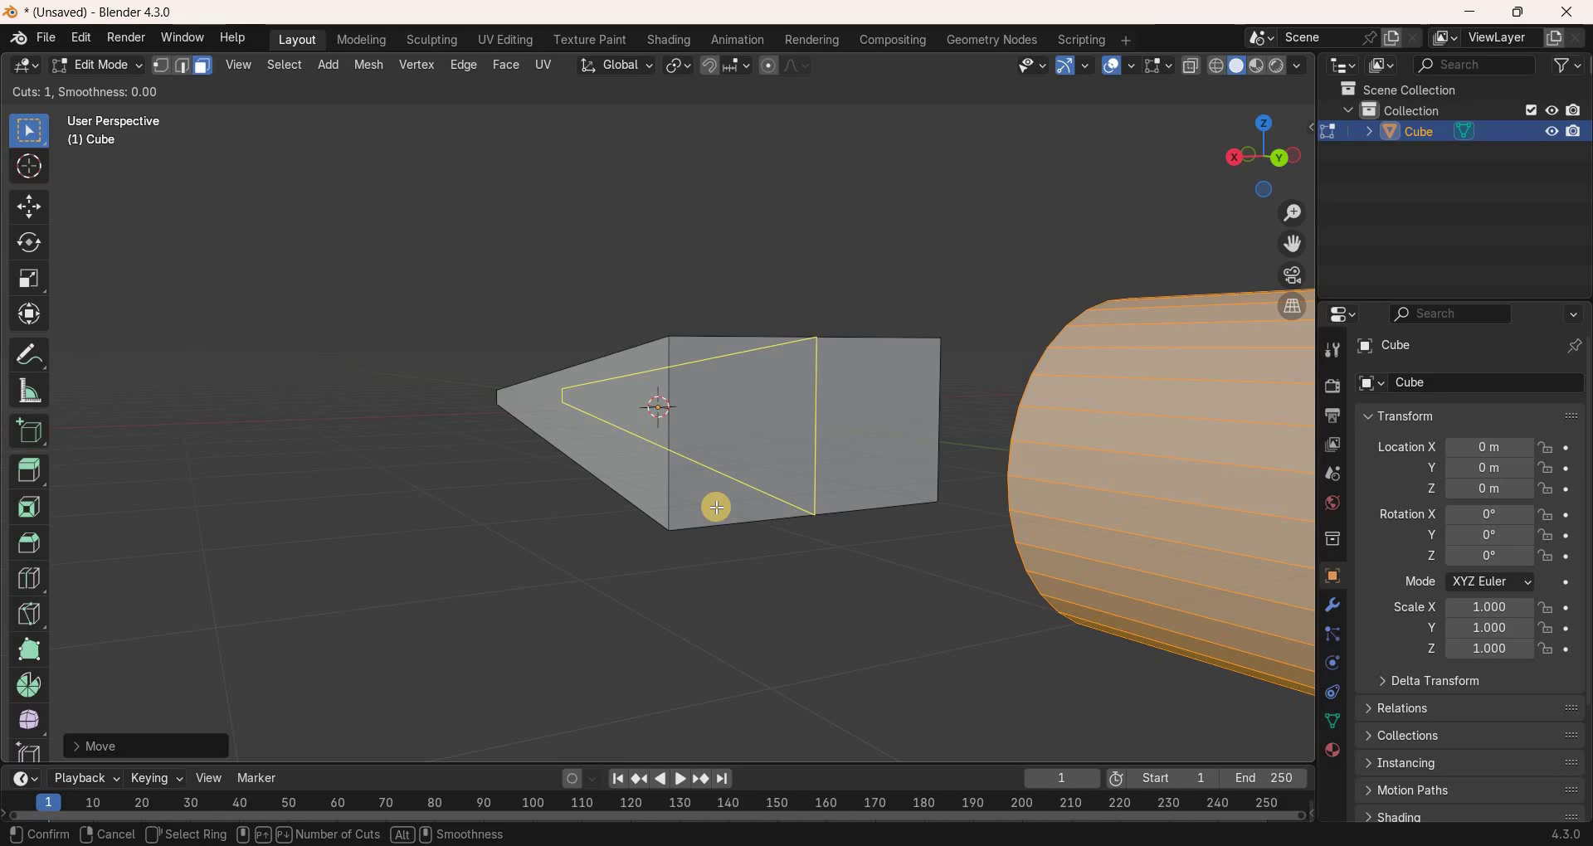
text(12)
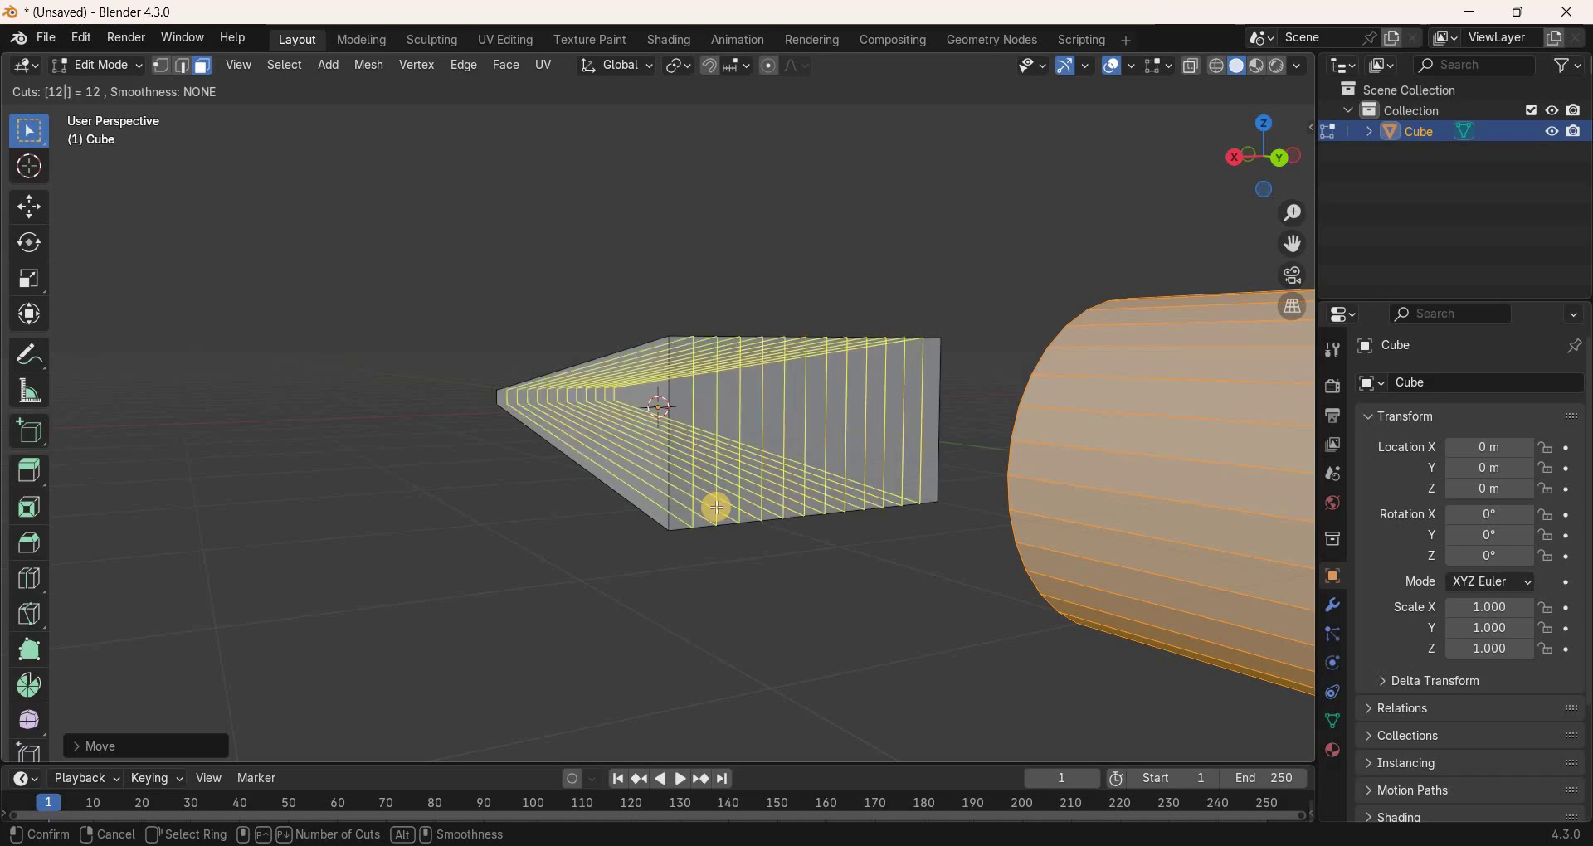
key(Return)
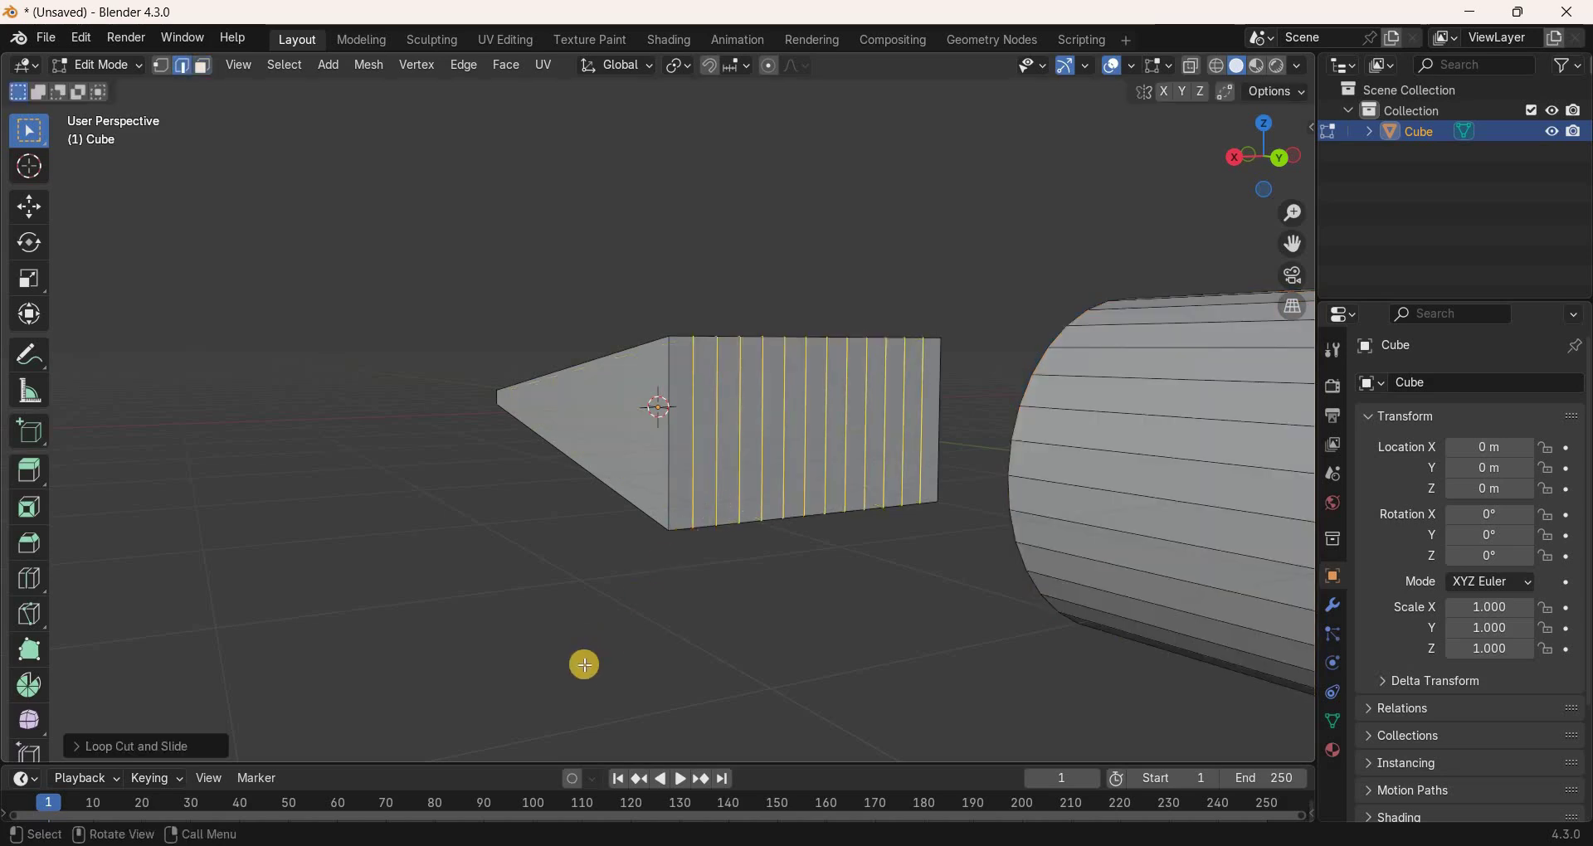
Add 2 evenly spaced horizontal loop cuts around the wedge, crossing its tall end face and sides.
key(ctrl+r)
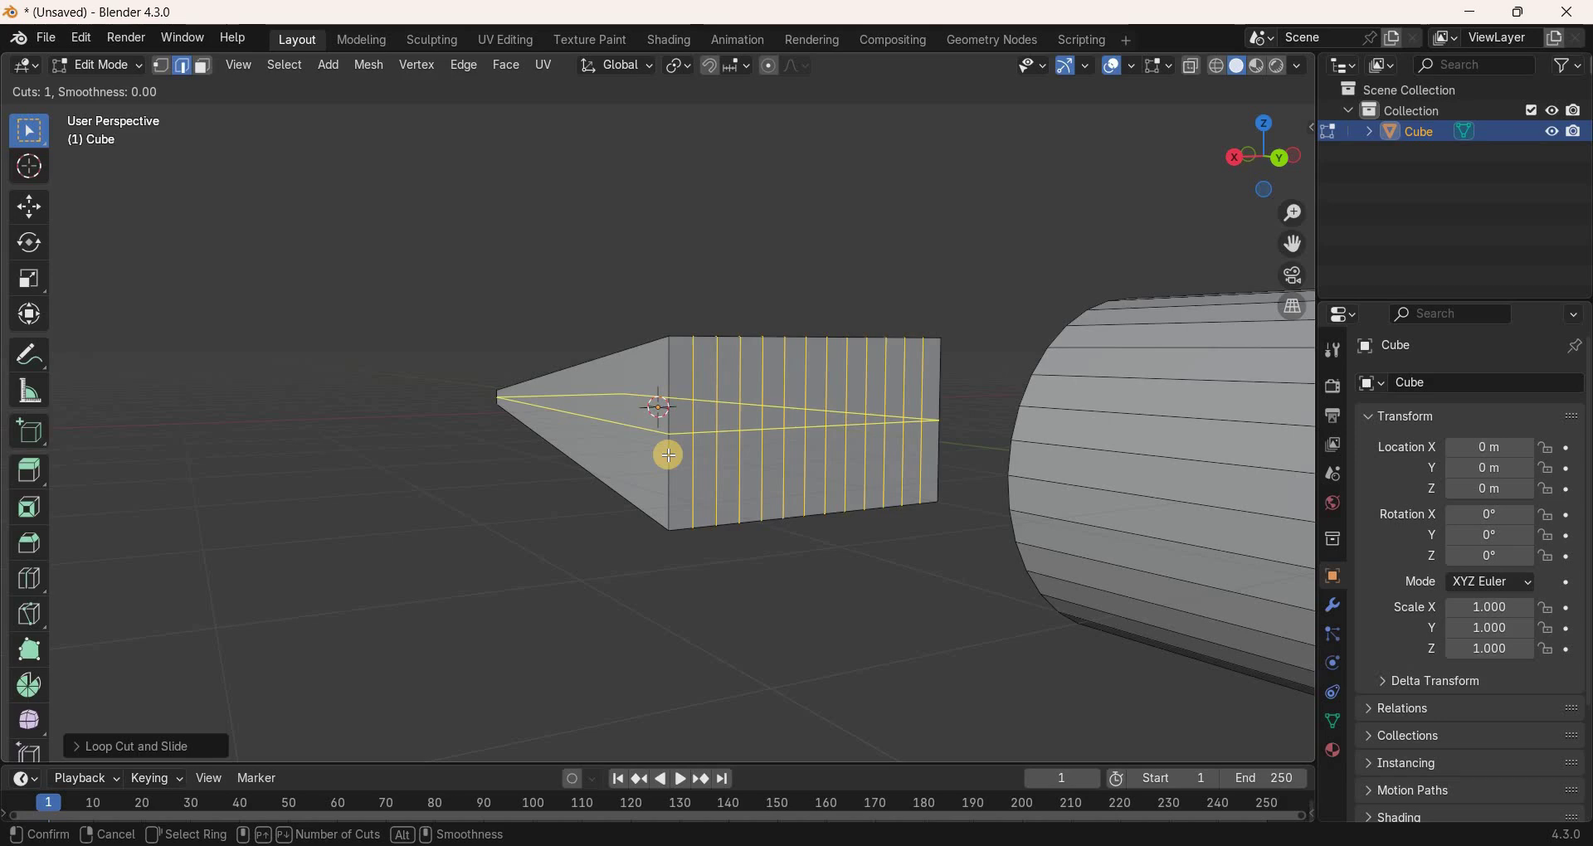
key(2)
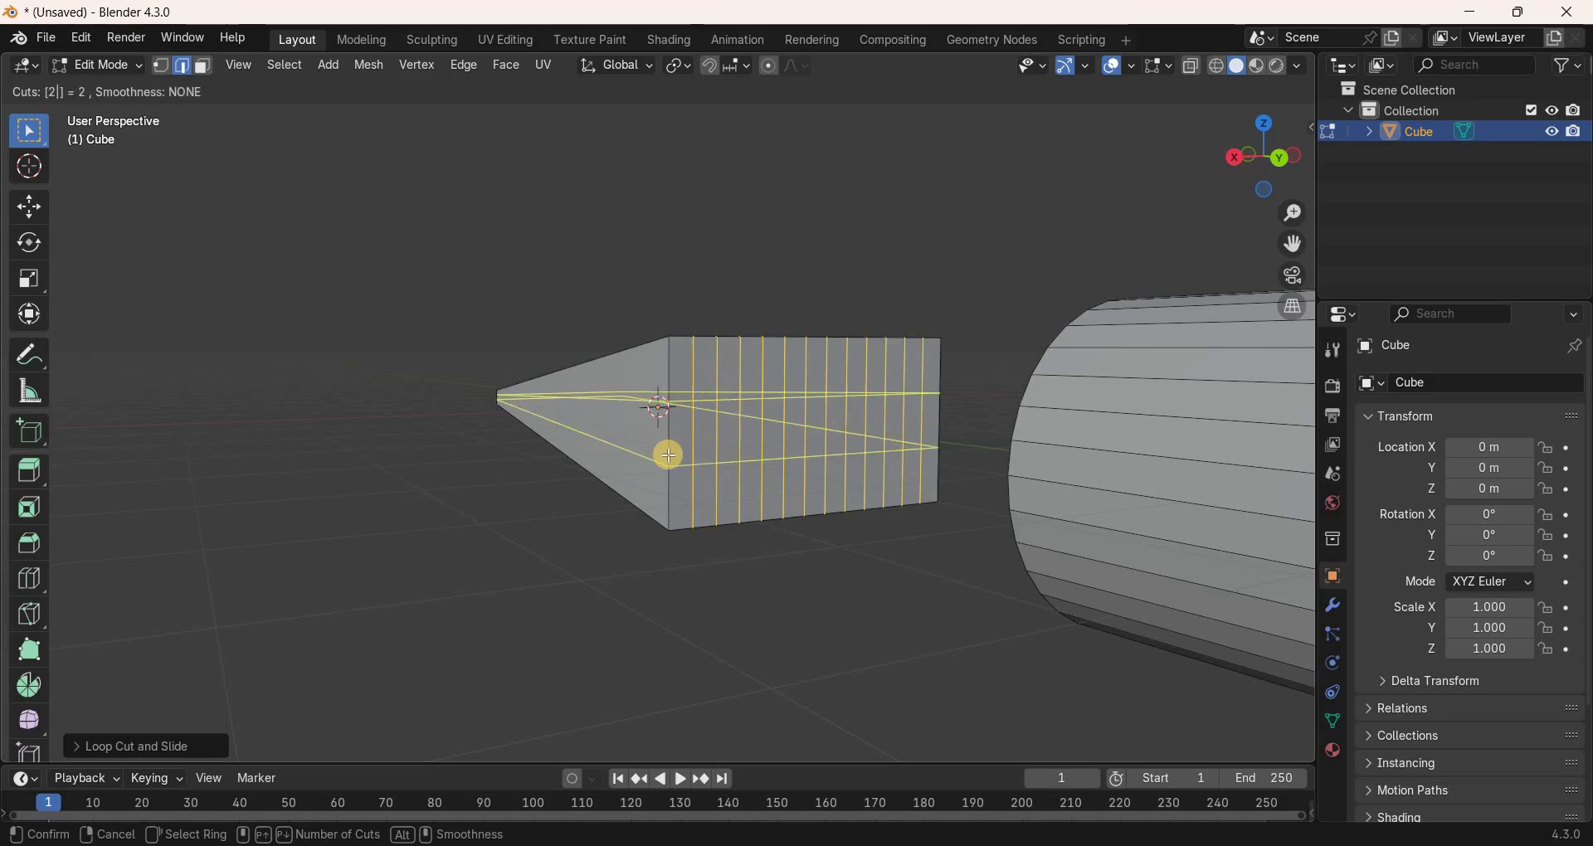
key(Return)
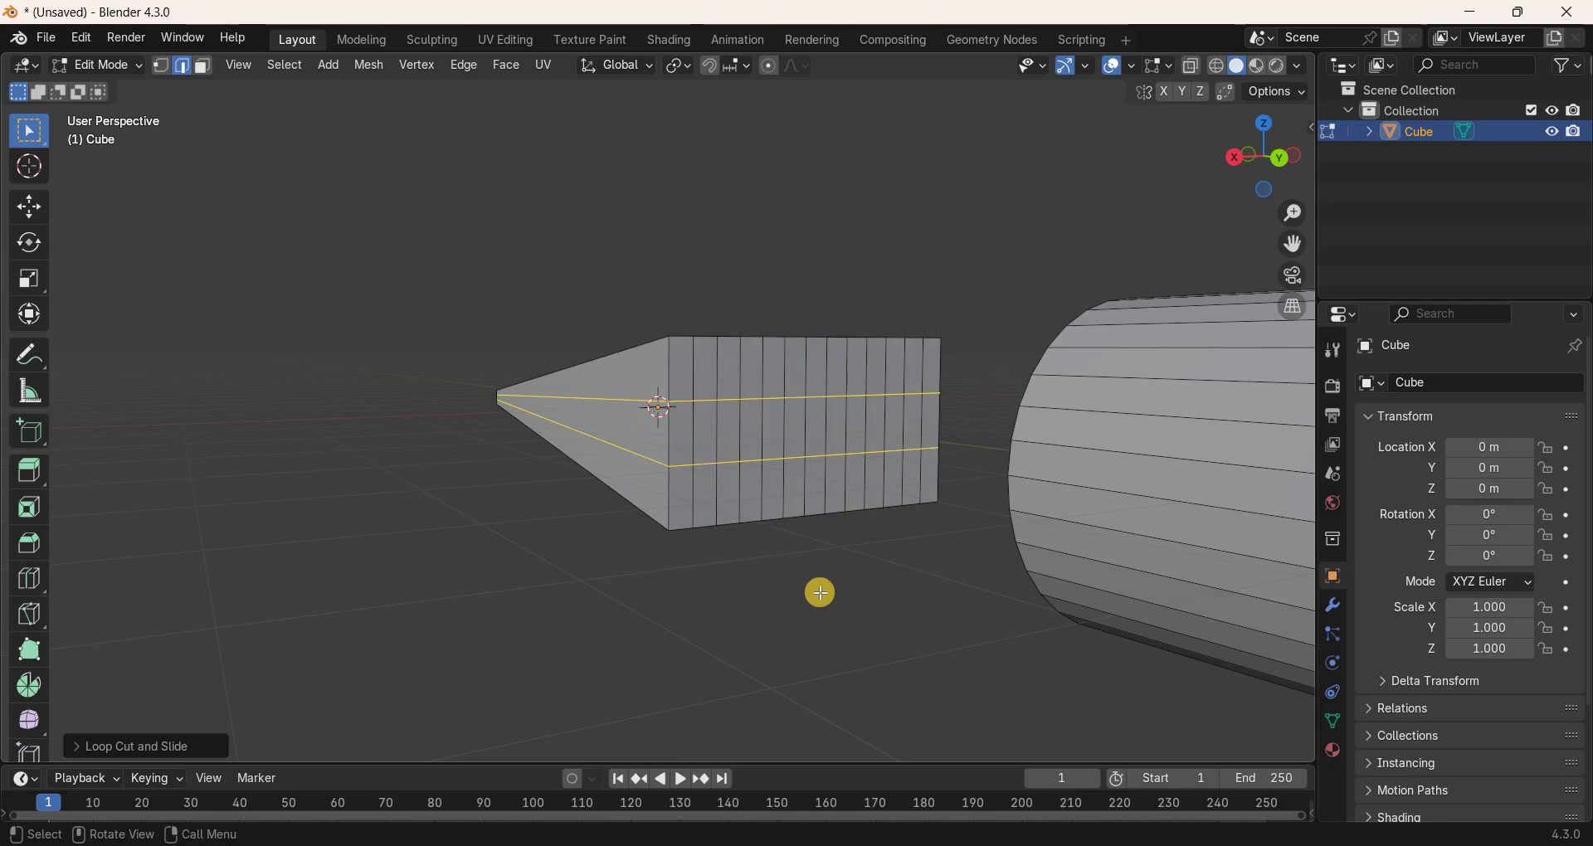
Select all vertices of the wedge's tall end and delete the faces there, leaving that end open.
key(1)
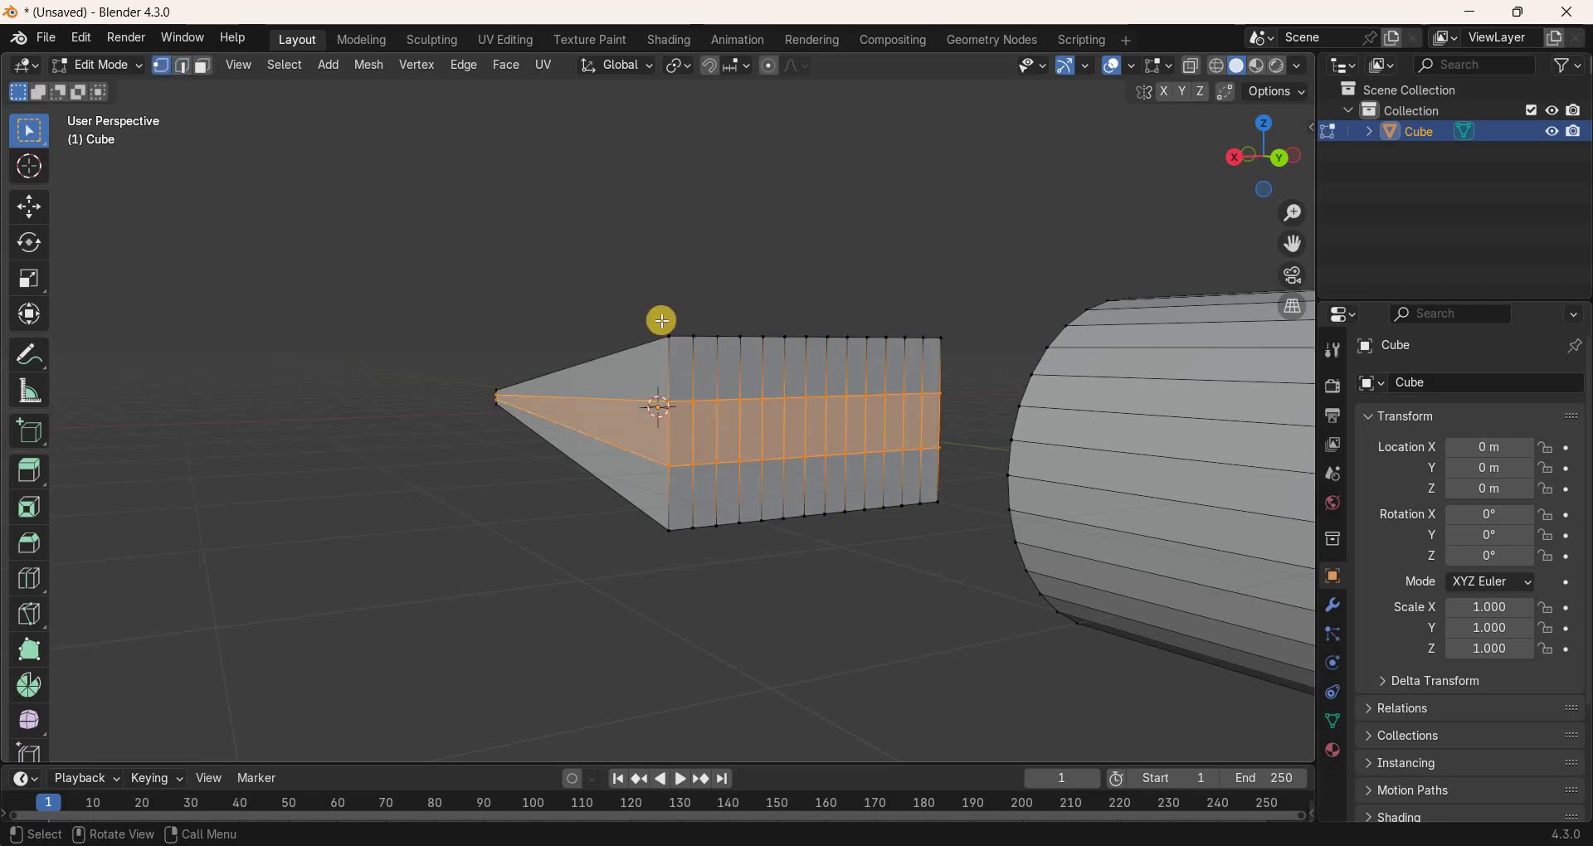
drag(699, 448, 799, 601)
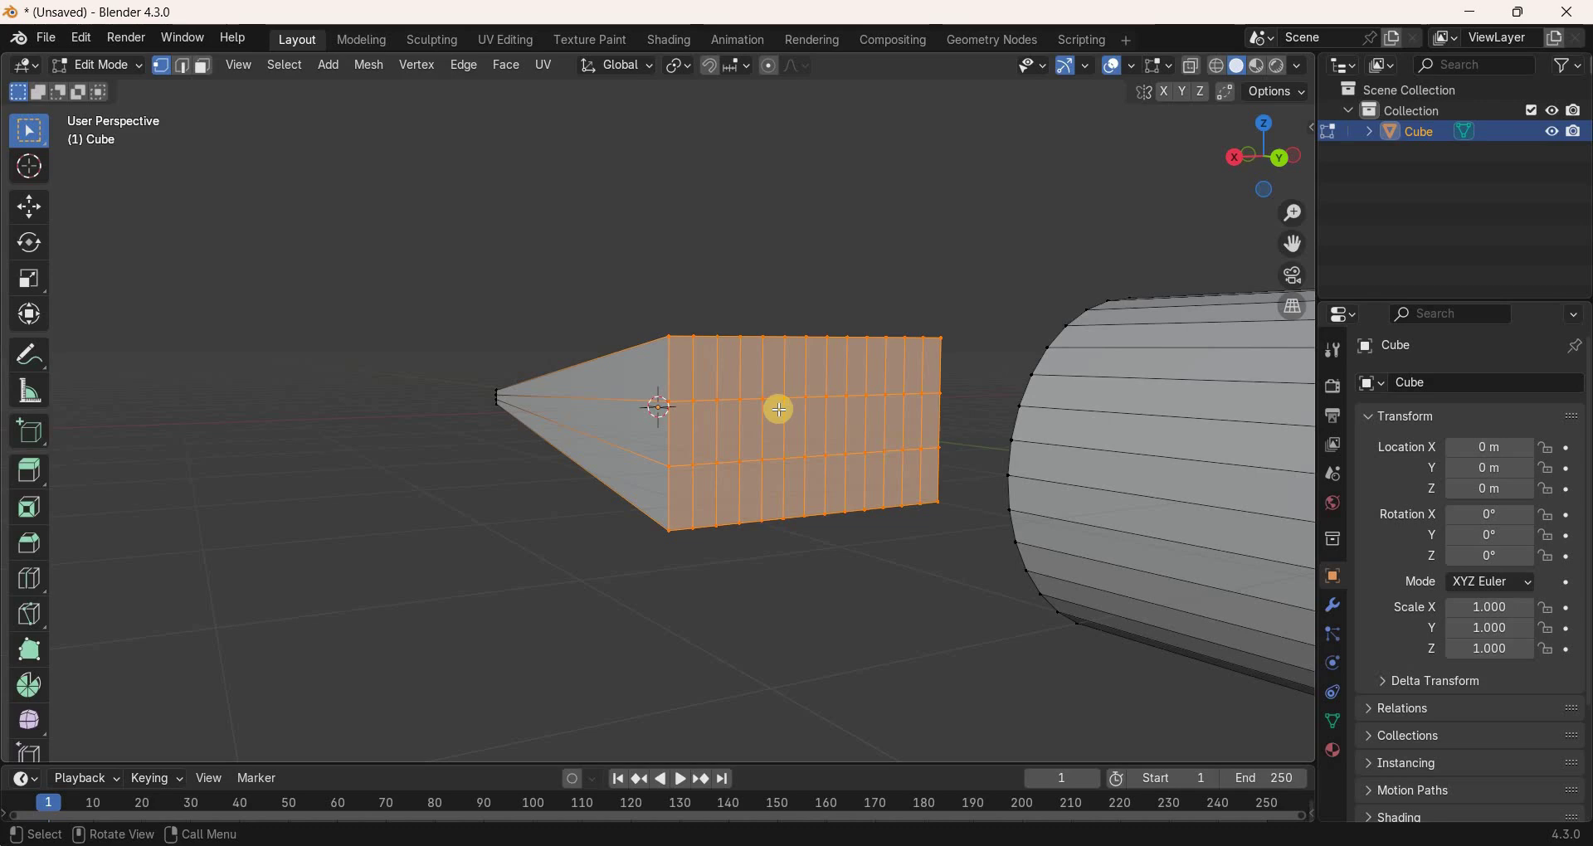
key(x)
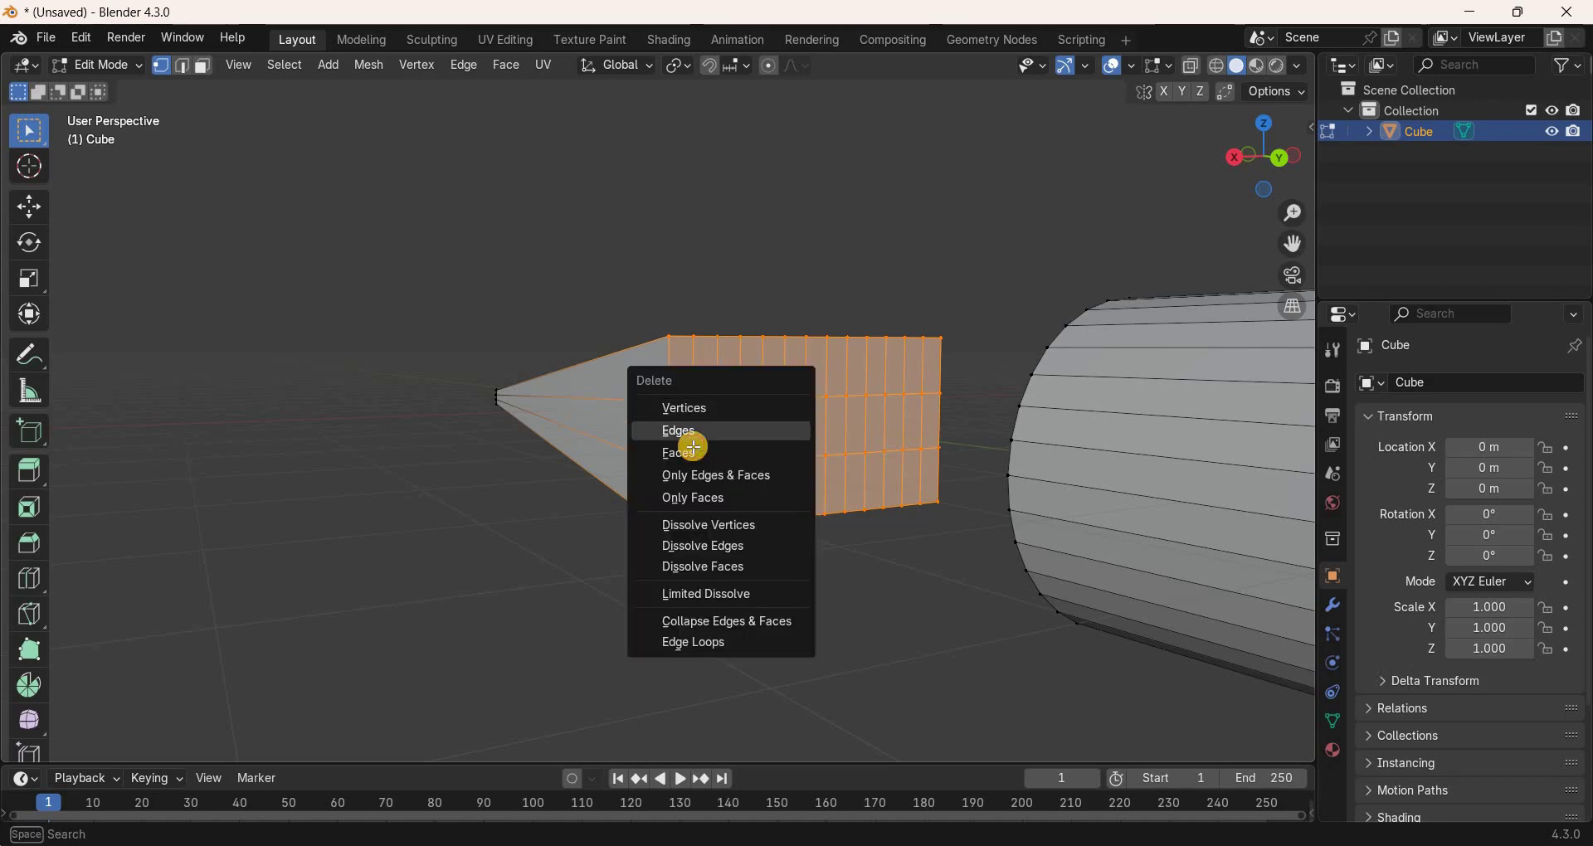
key(f)
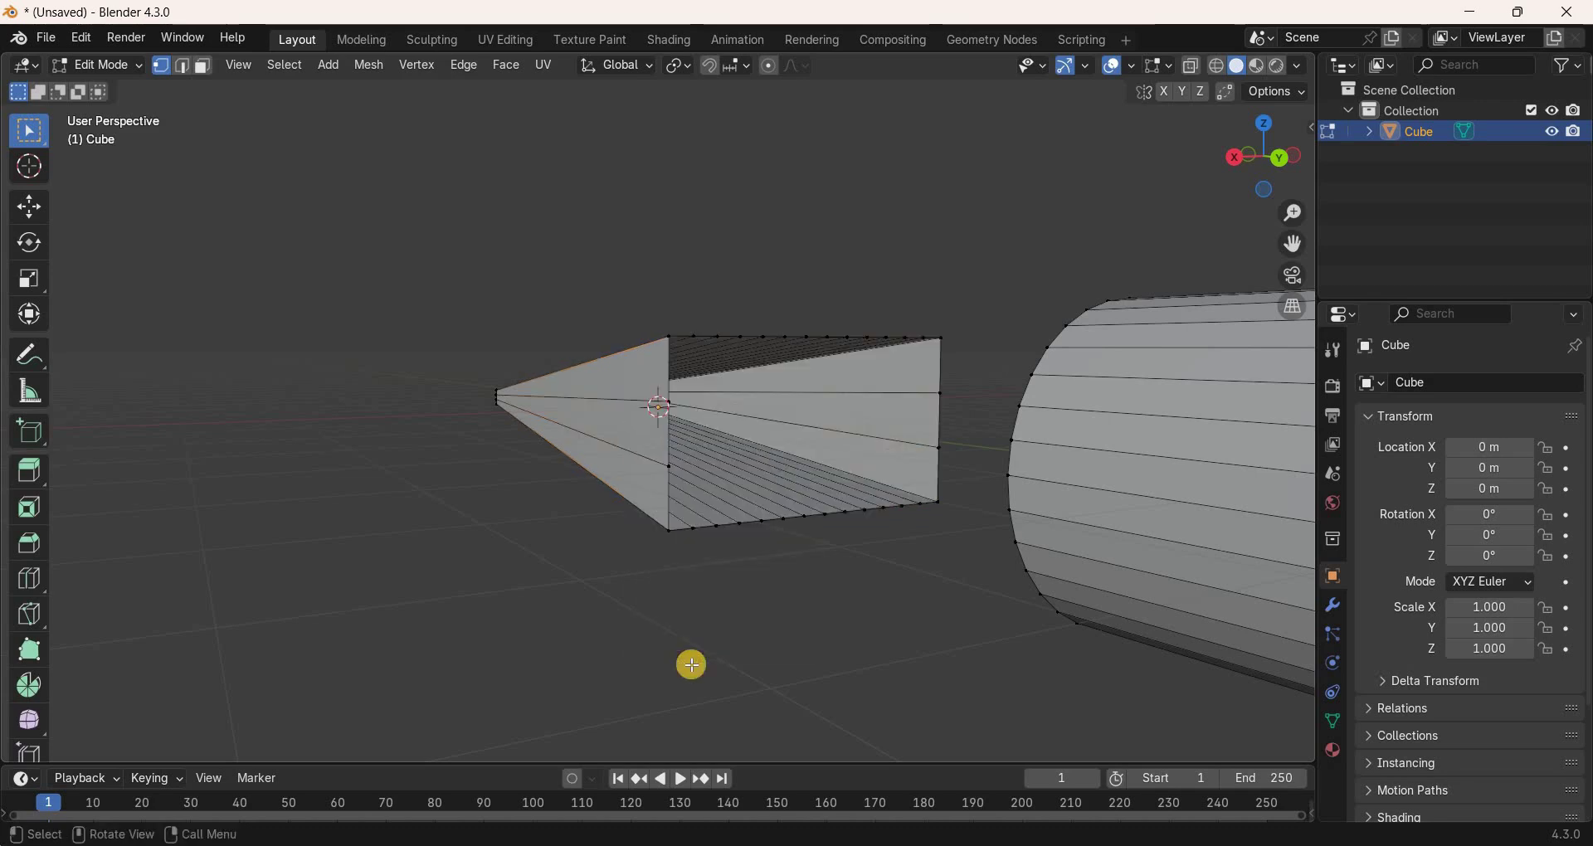
Bridge the edge loop of the wedge's open end to the edge loop of the cylinder's near end.
alt+click(669, 446)
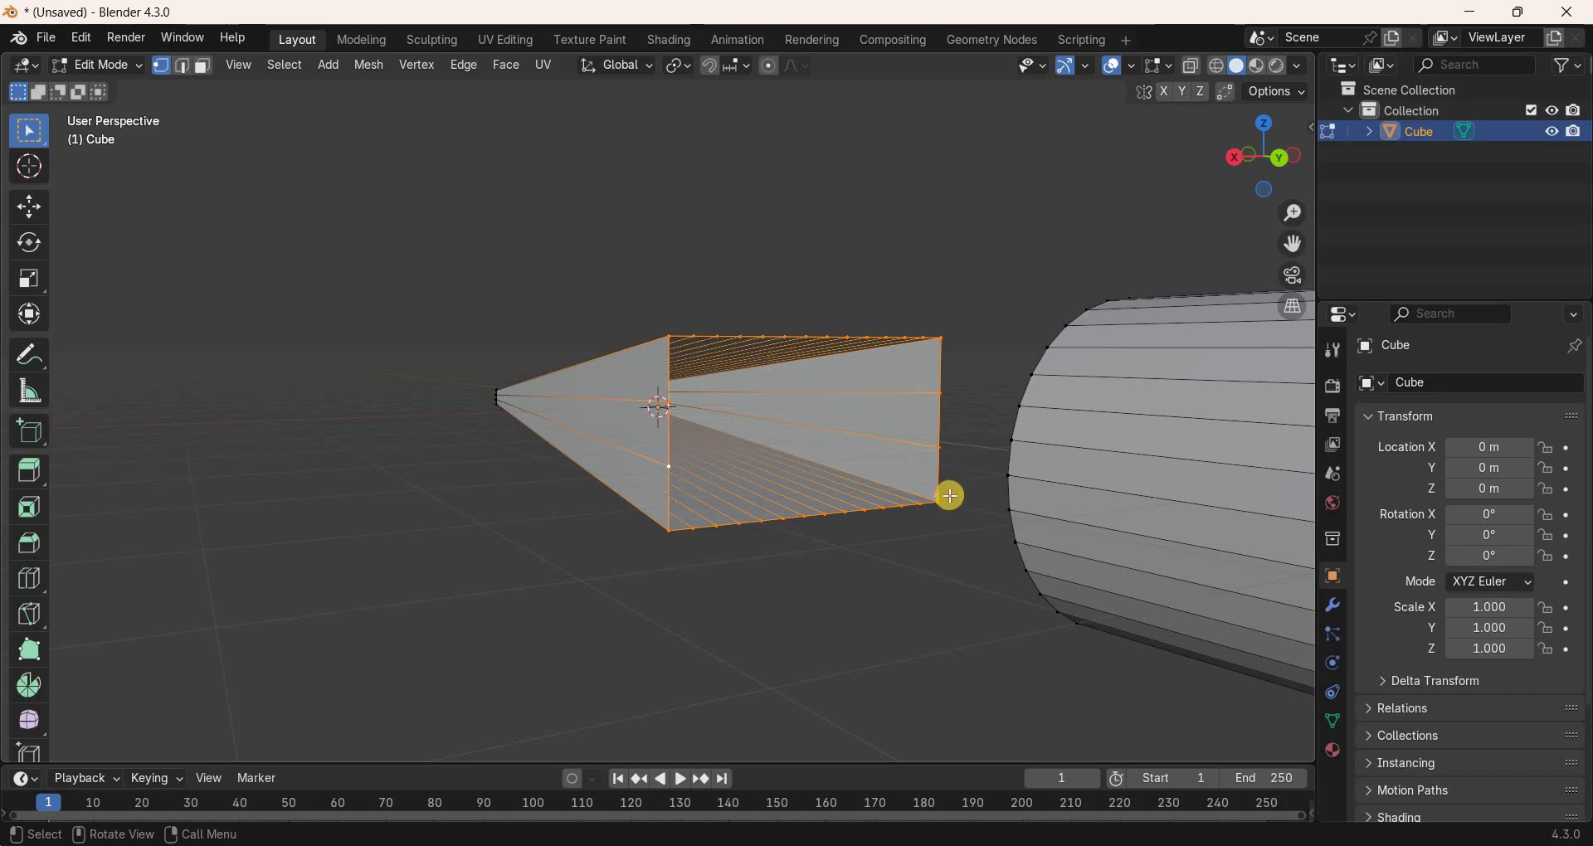
mouse_move(1299, 155)
mouse_down()
mouse_move(91, 167)
mouse_move(1252, 154)
mouse_move(1294, 249)
mouse_move(1211, 266)
mouse_move(1292, 249)
mouse_move(1297, 176)
mouse_up()
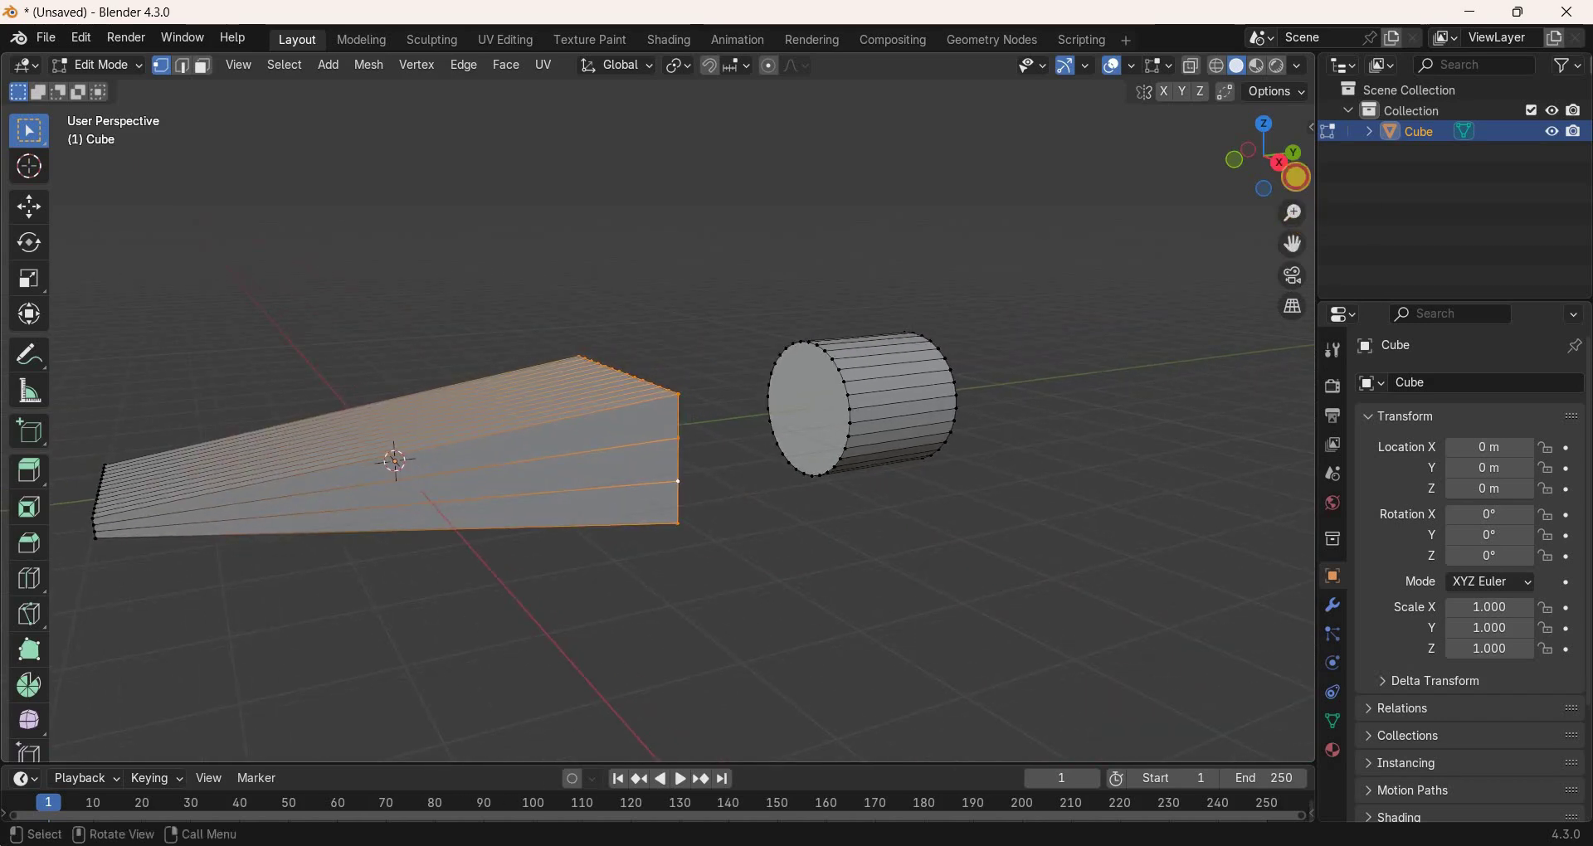
scroll(1095, 311, up, 4)
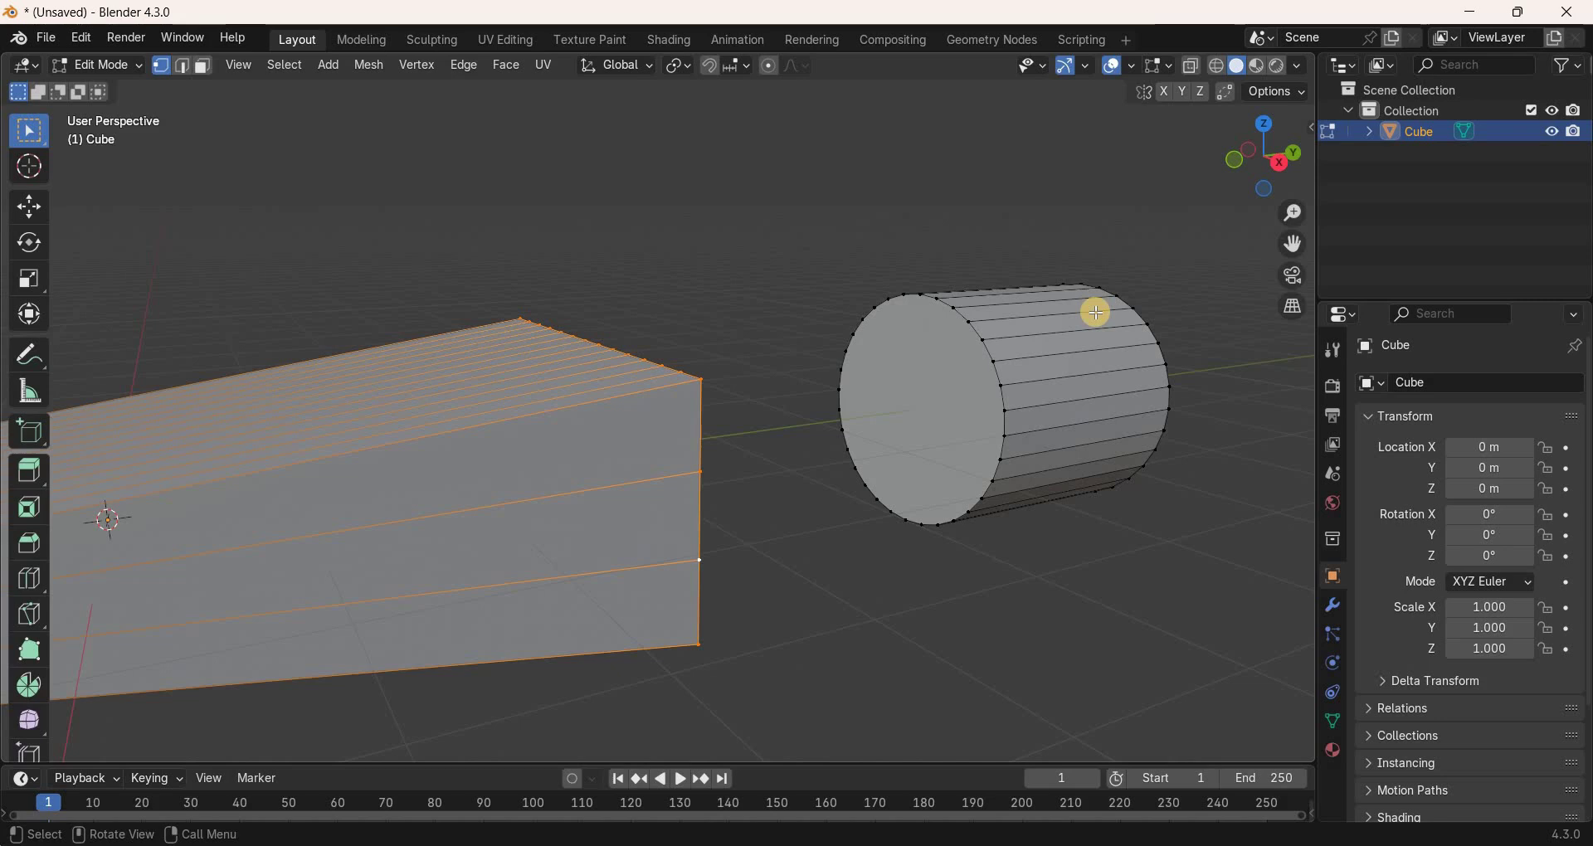
alt+click(998, 371)
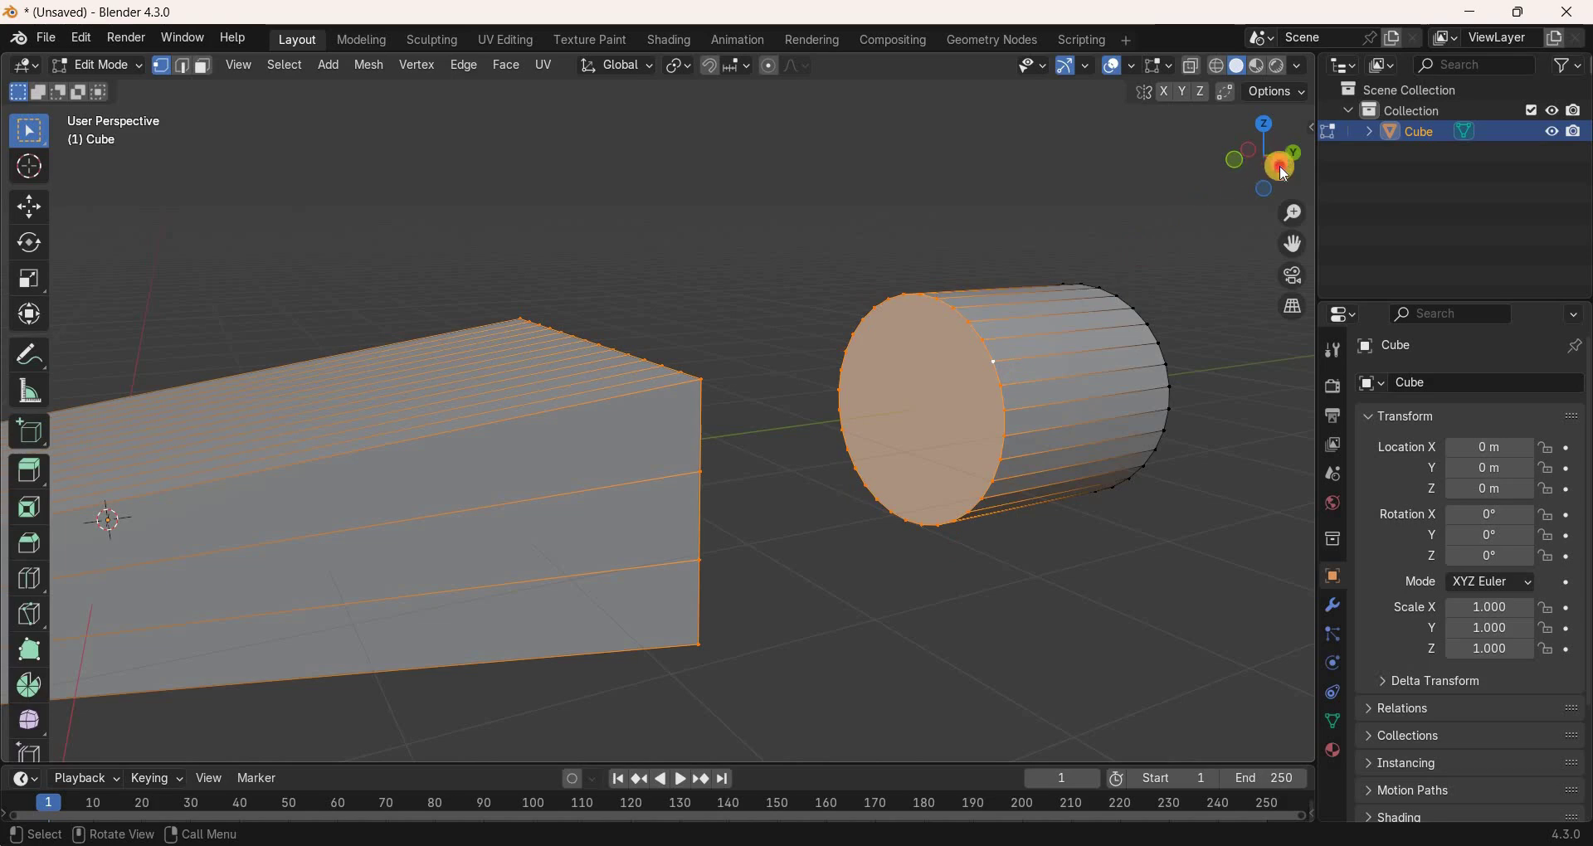
drag(1185, 174, 498, 96)
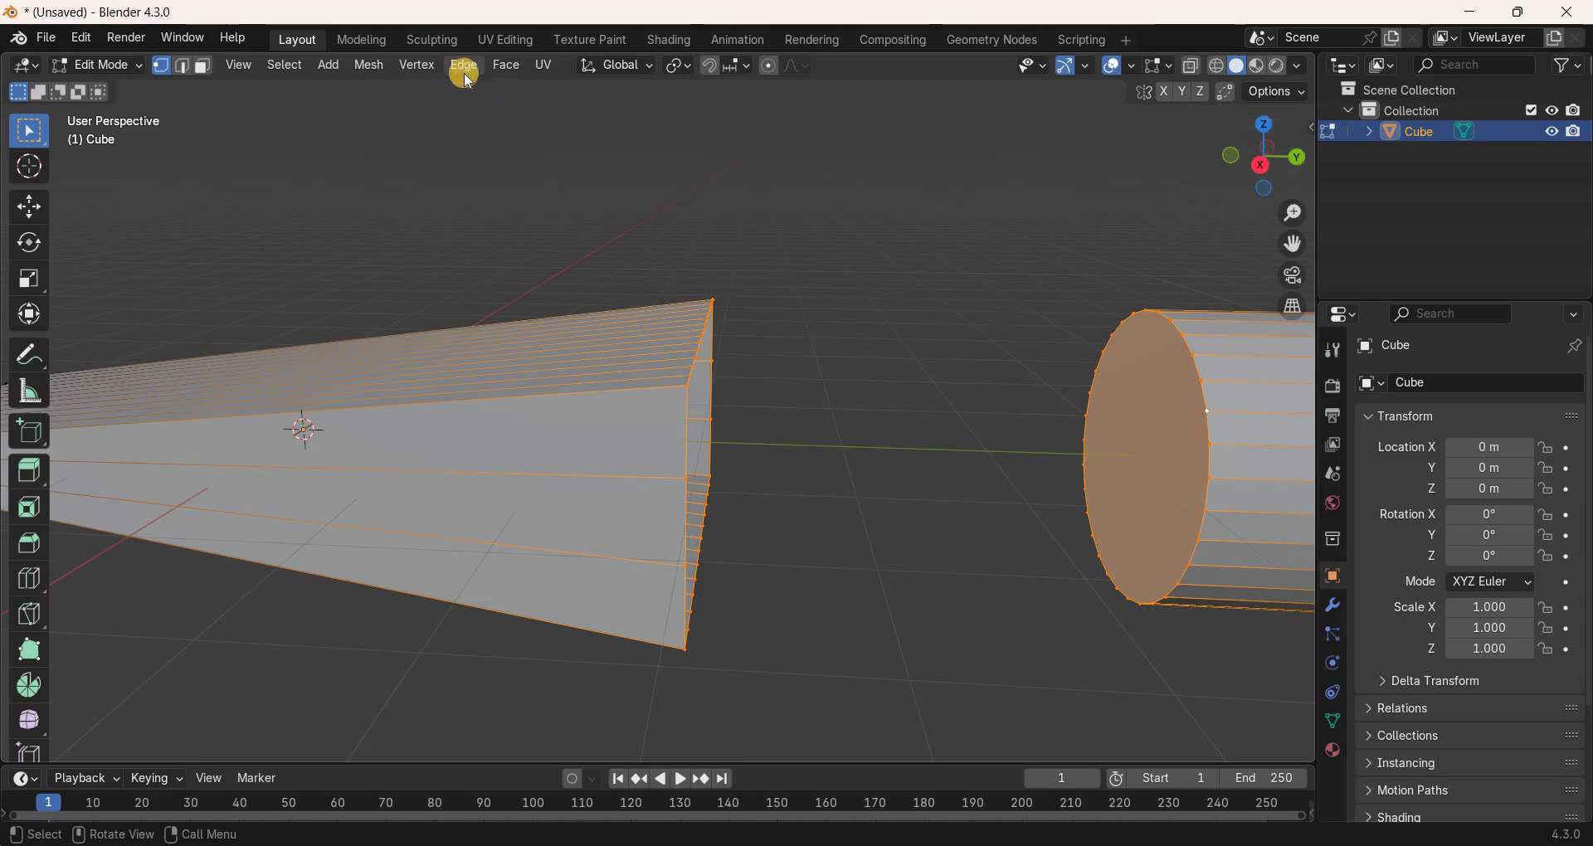
click(465, 73)
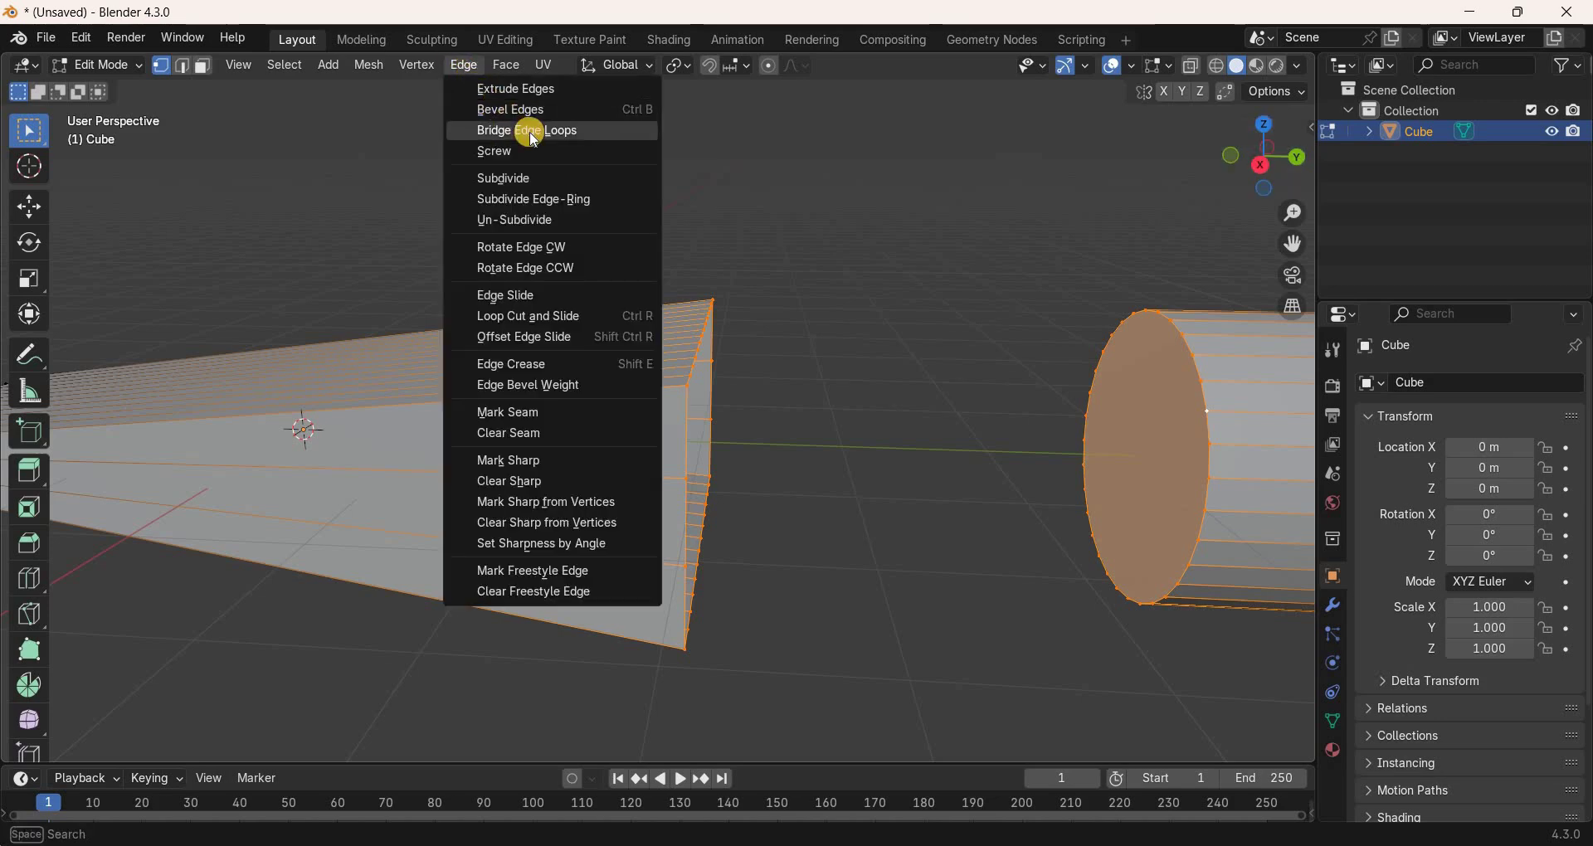
click(534, 133)
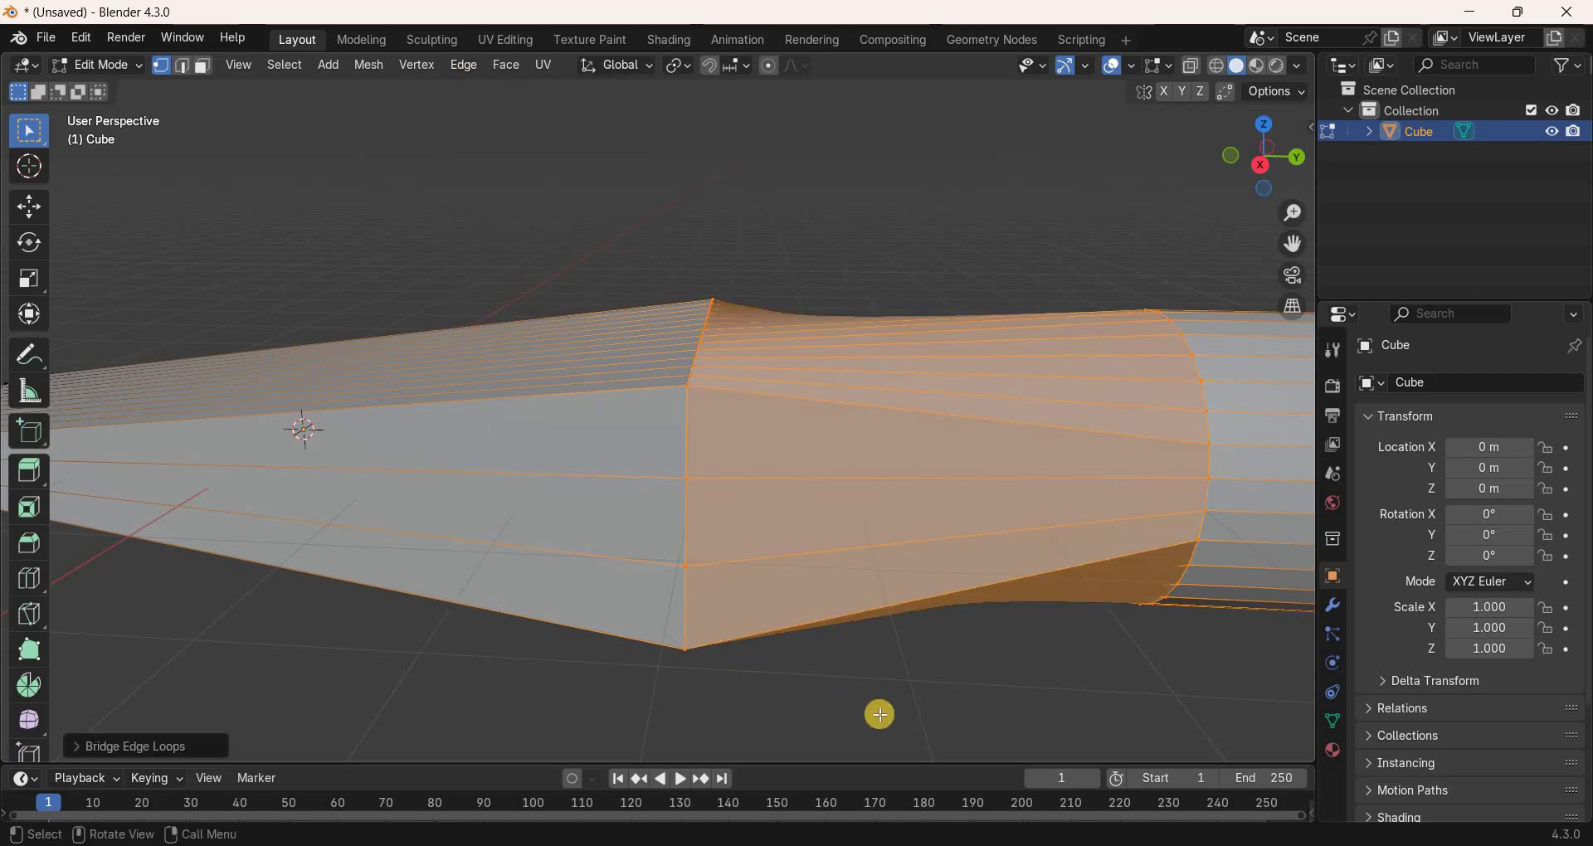
In top wireframe view, select the middle vertices of the wedge-to-bridge seam and enable smooth proportional editing with a size of 1.61 m.
key(KP_7)
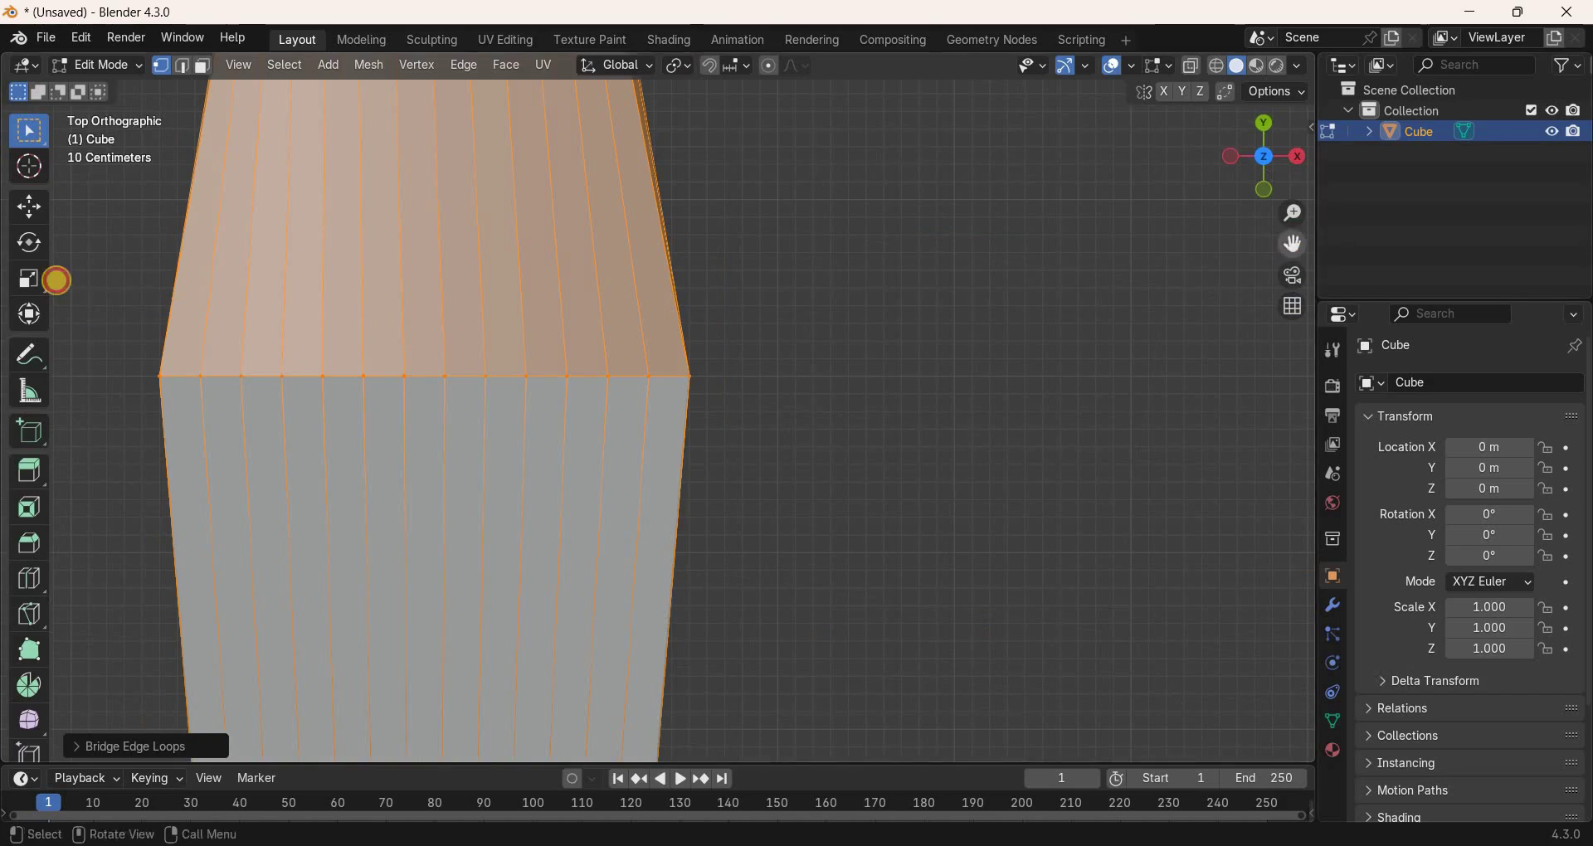
drag(1292, 244, 1220, 68)
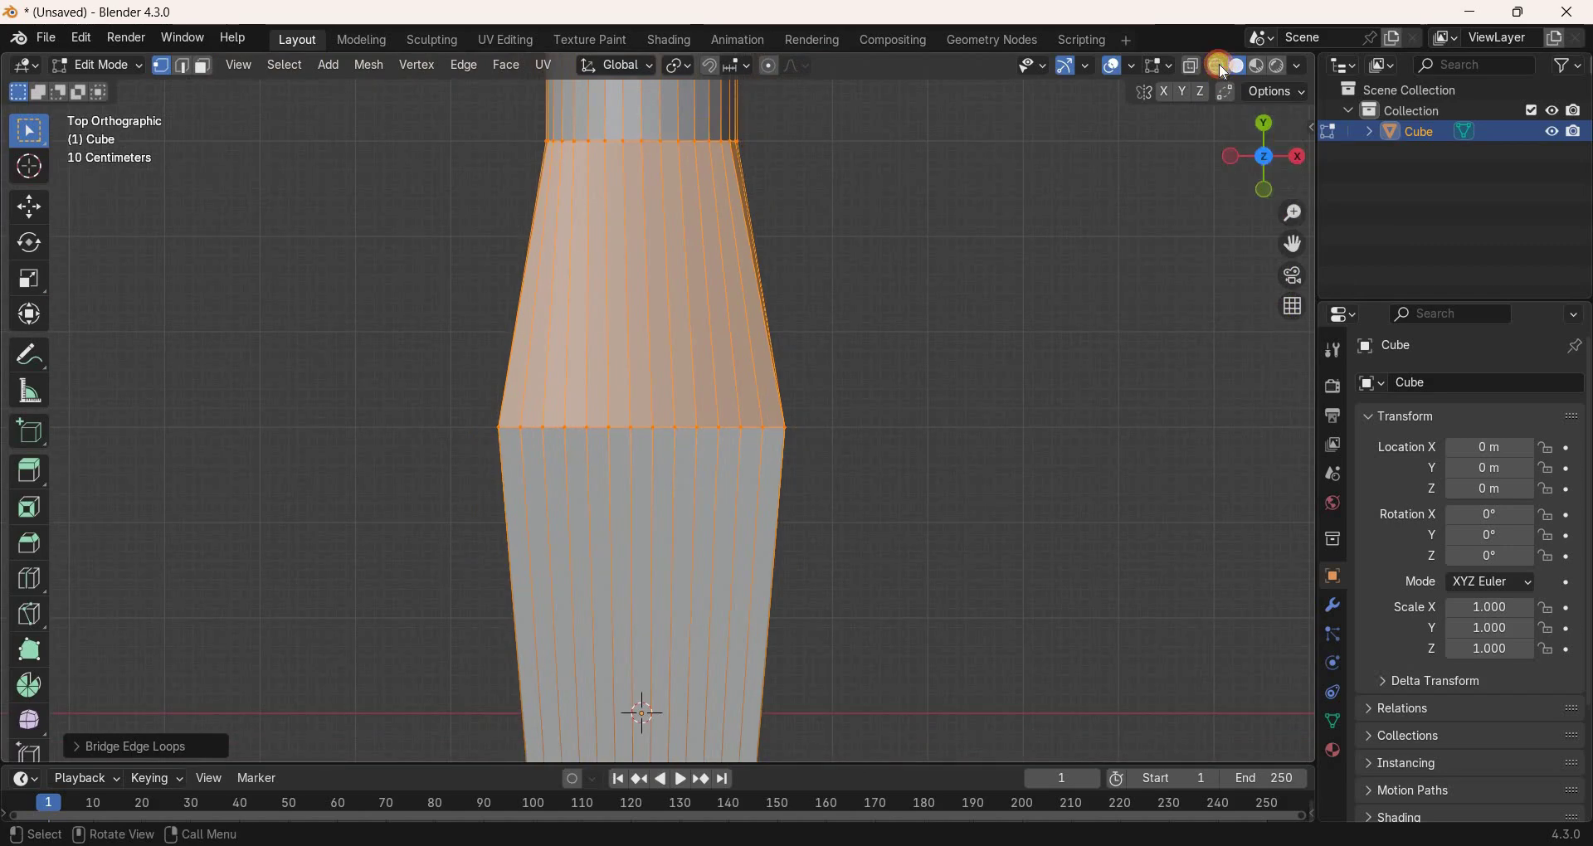
key(shift+z)
key(alt+a)
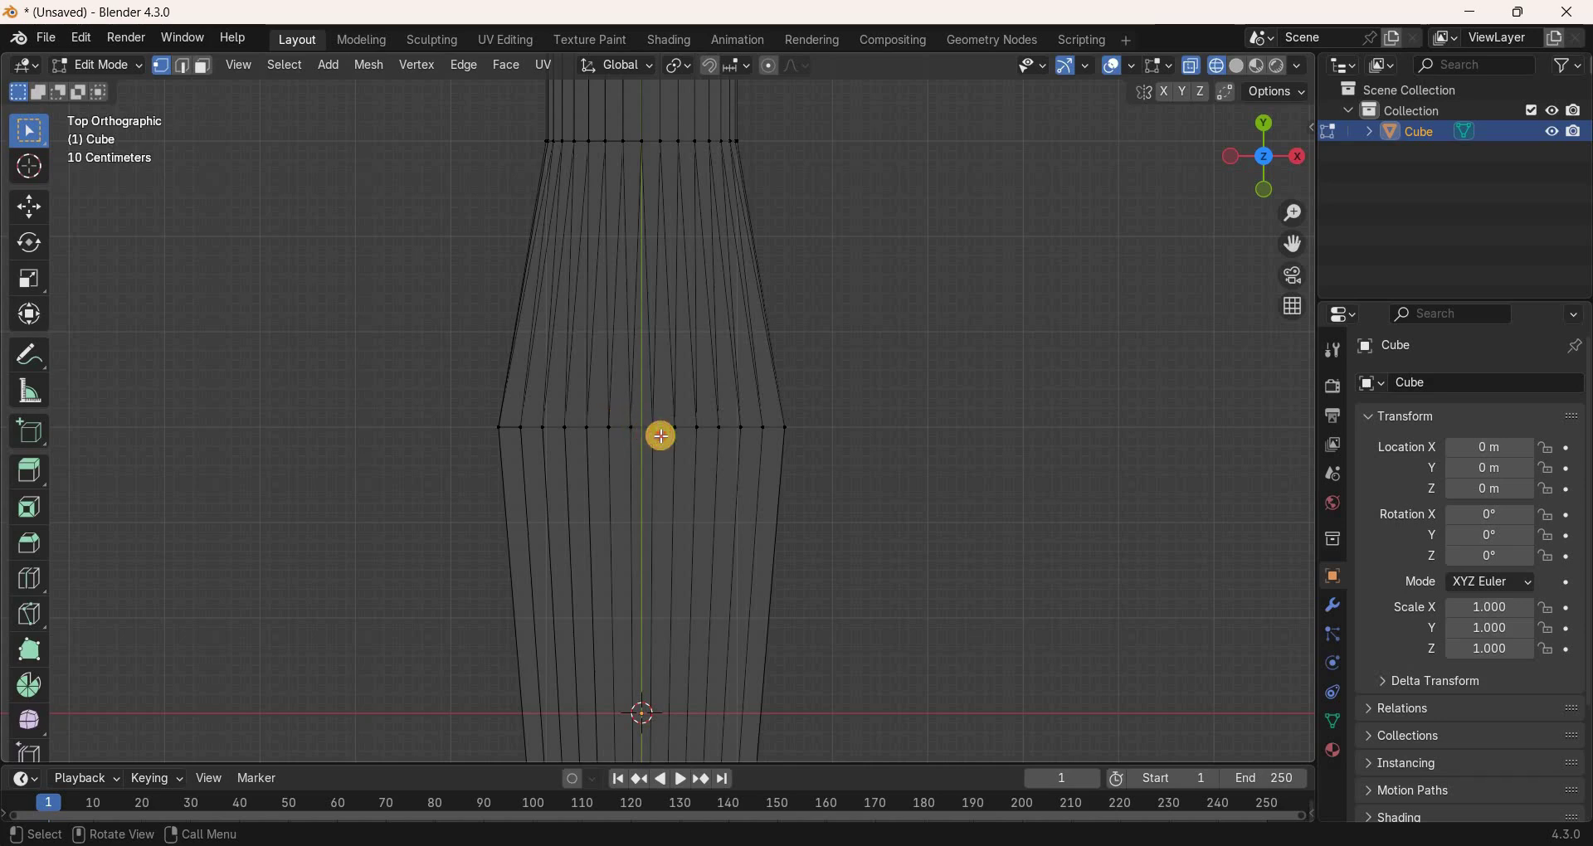
drag(627, 417, 656, 436)
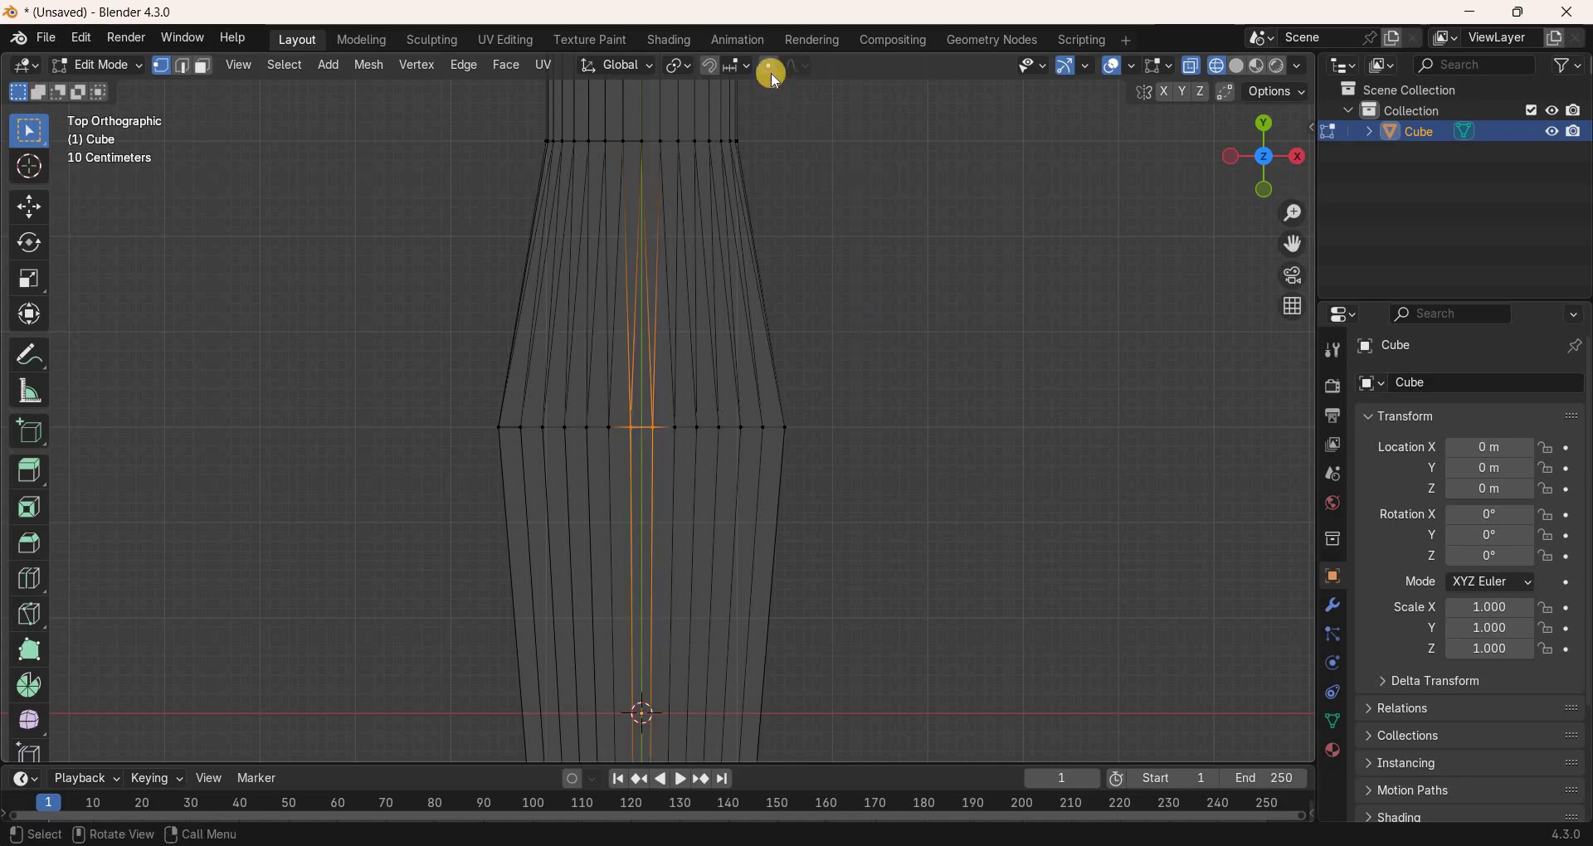
key(o)
click(801, 65)
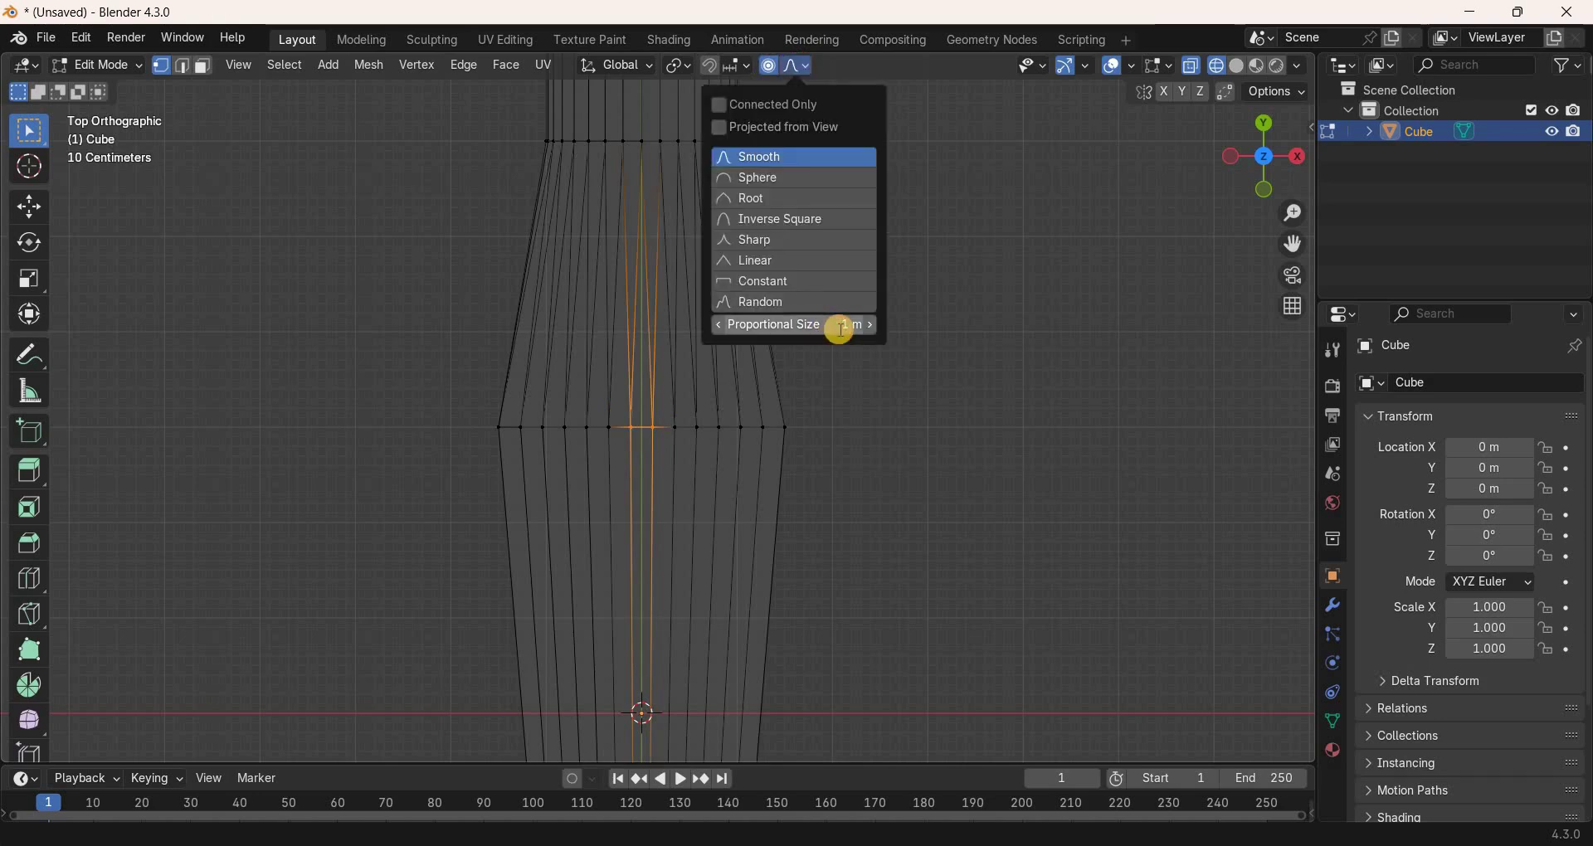
click(840, 327)
text(1.61)
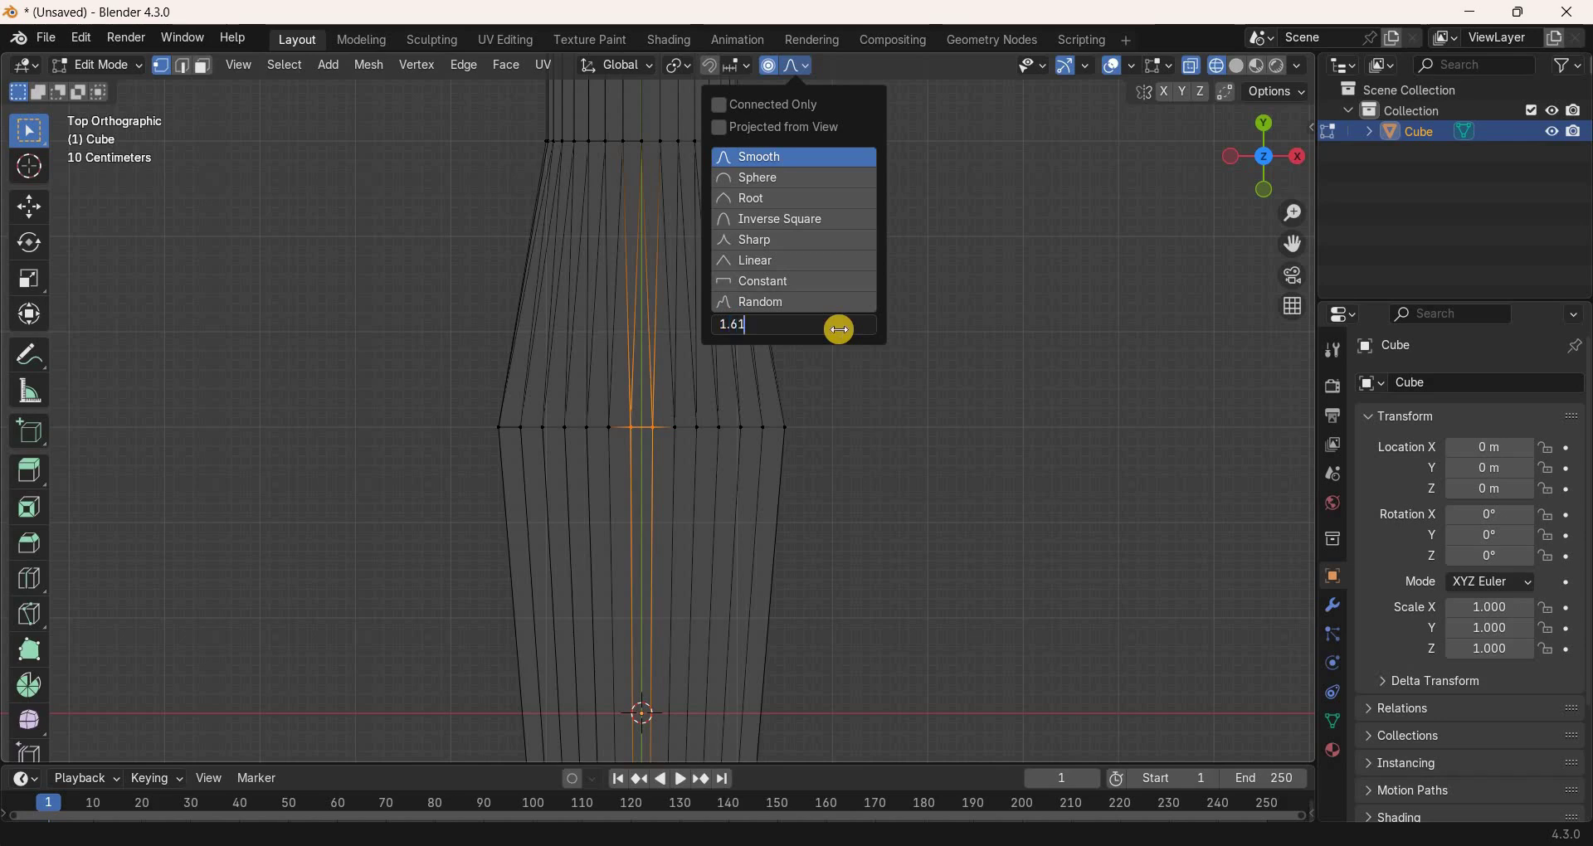
key(Return)
Move the selected seam vertices 2.5 m along the Y axis with proportional falloff, and turn proportional editing off.
key(g)
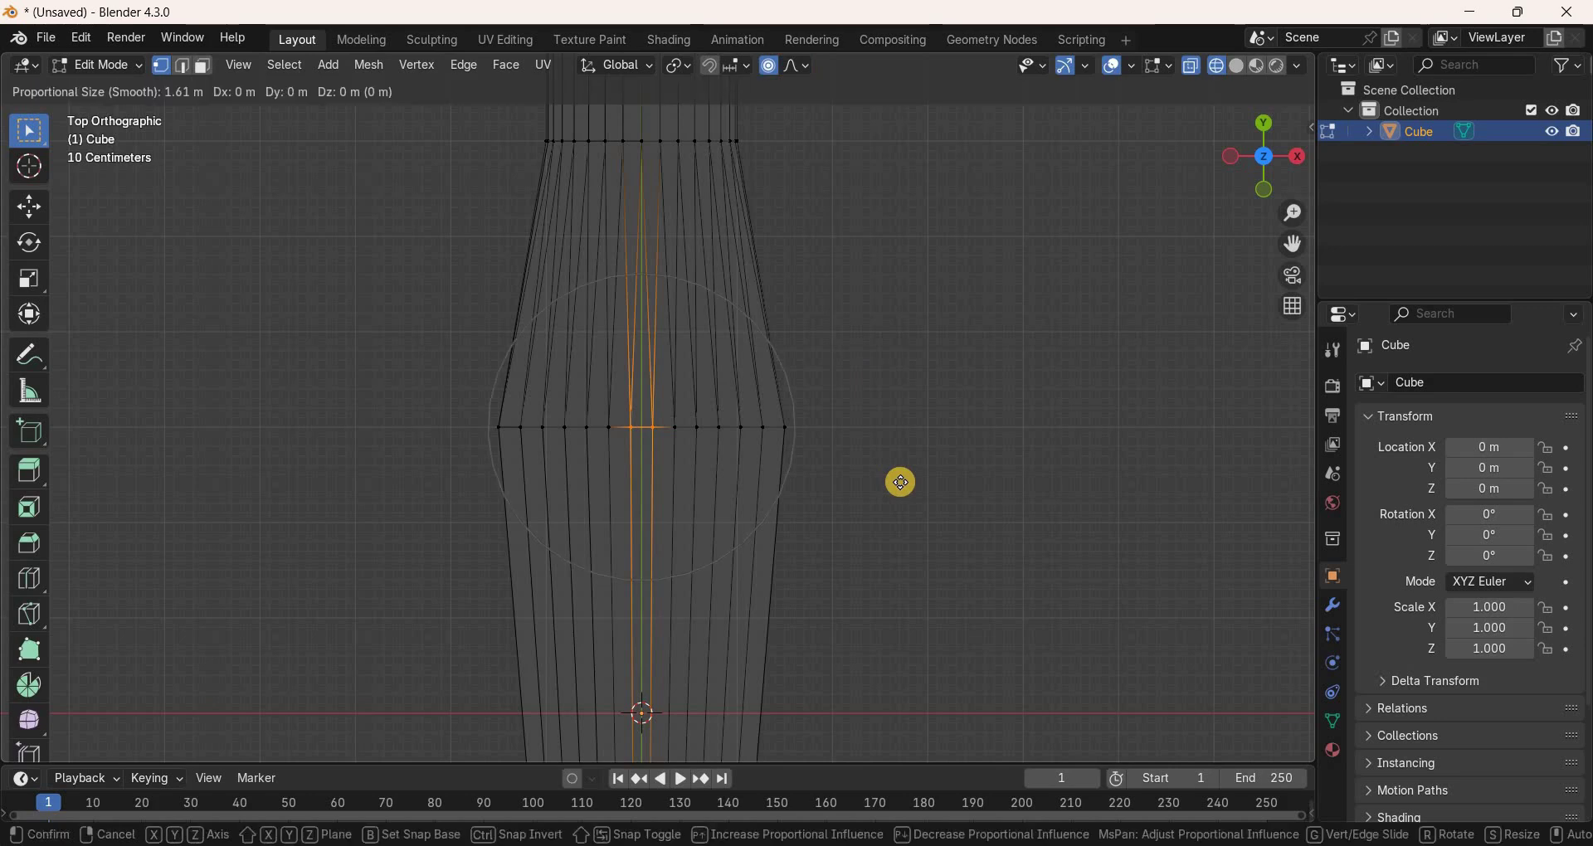
key(y)
text(2.5)
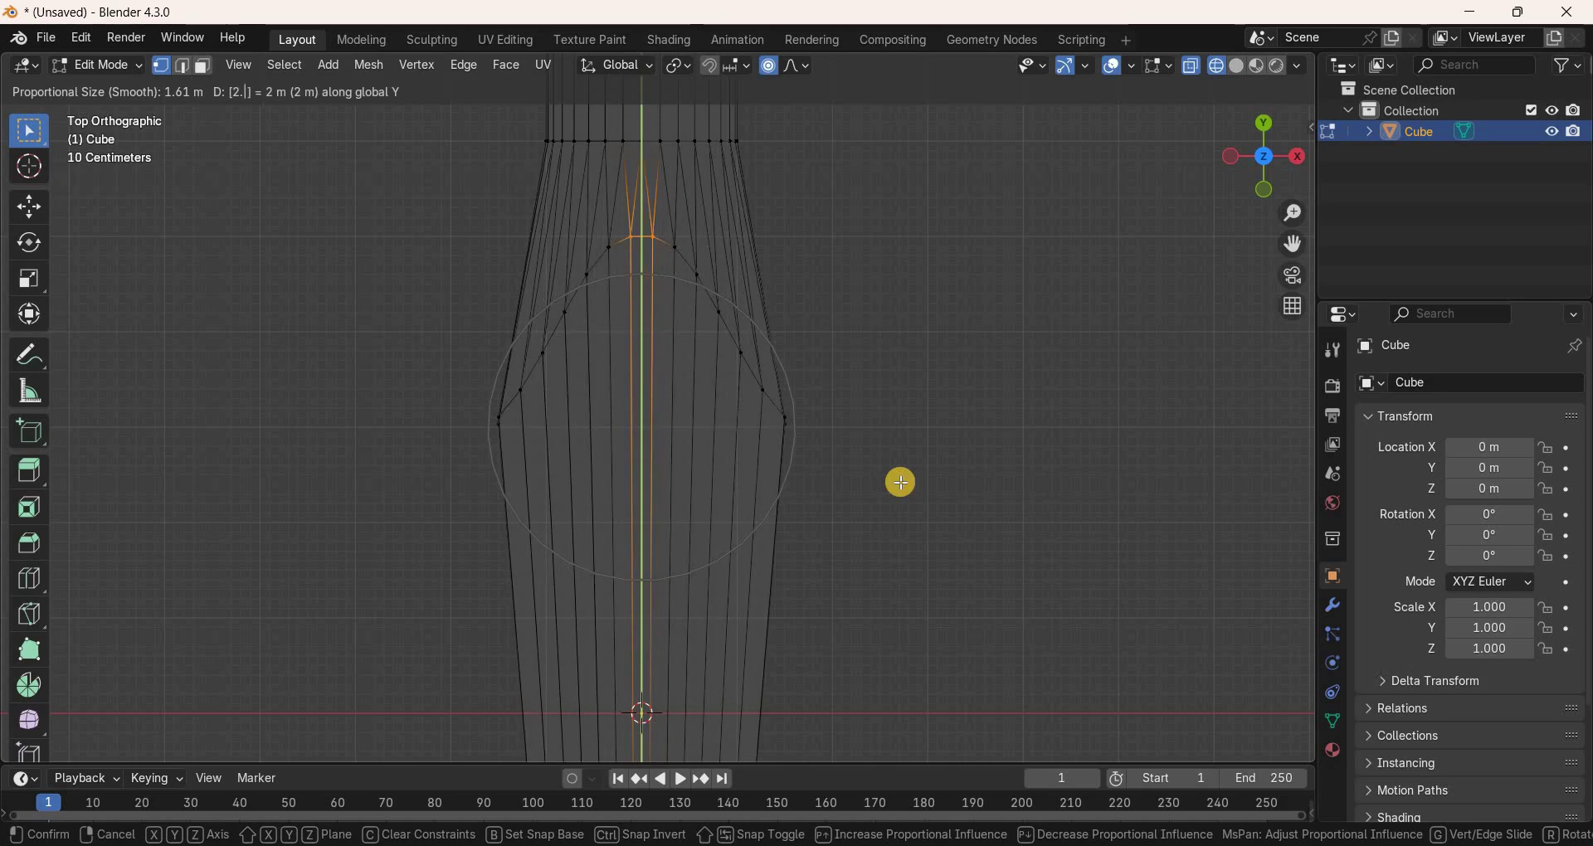
key(Return)
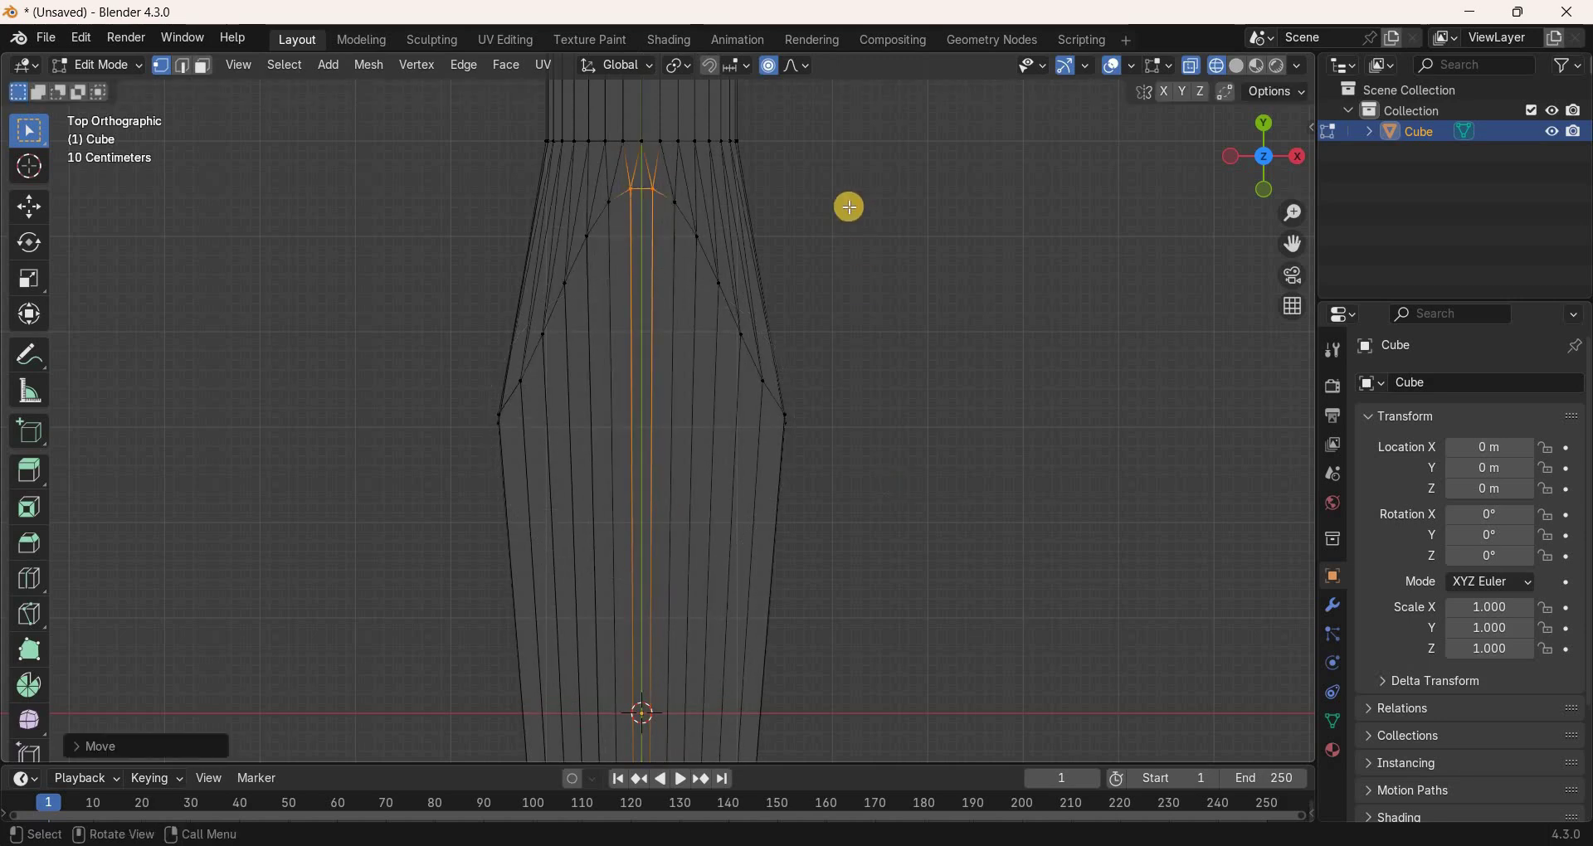
click(773, 66)
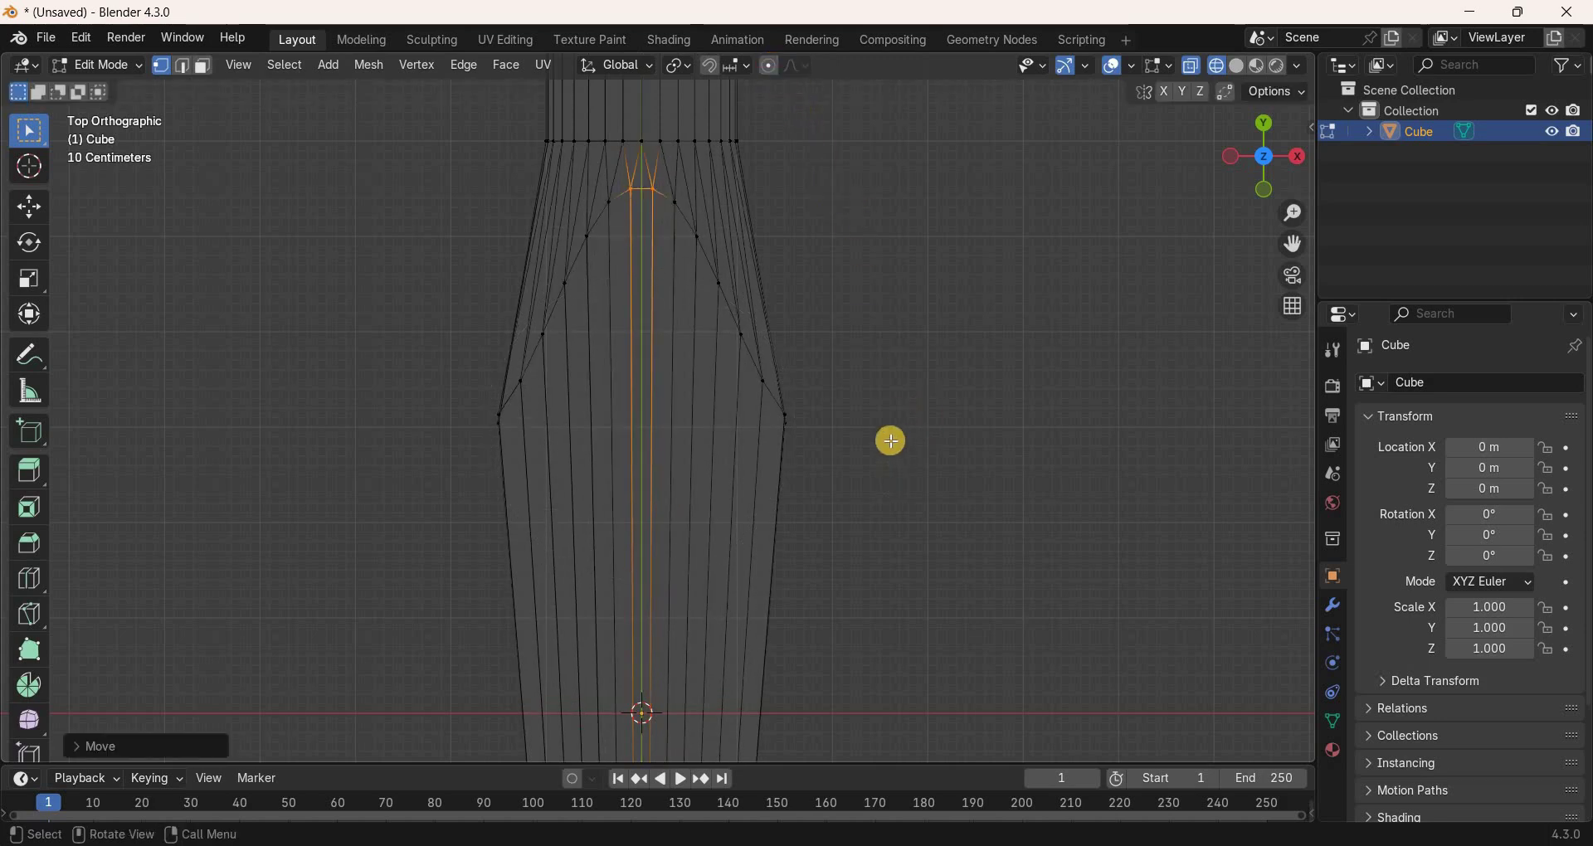
In solid shading, select the ring of the cylinder's side faces and rotate it slightly about the Y axis to straighten the bridged faces.
click(1062, 224)
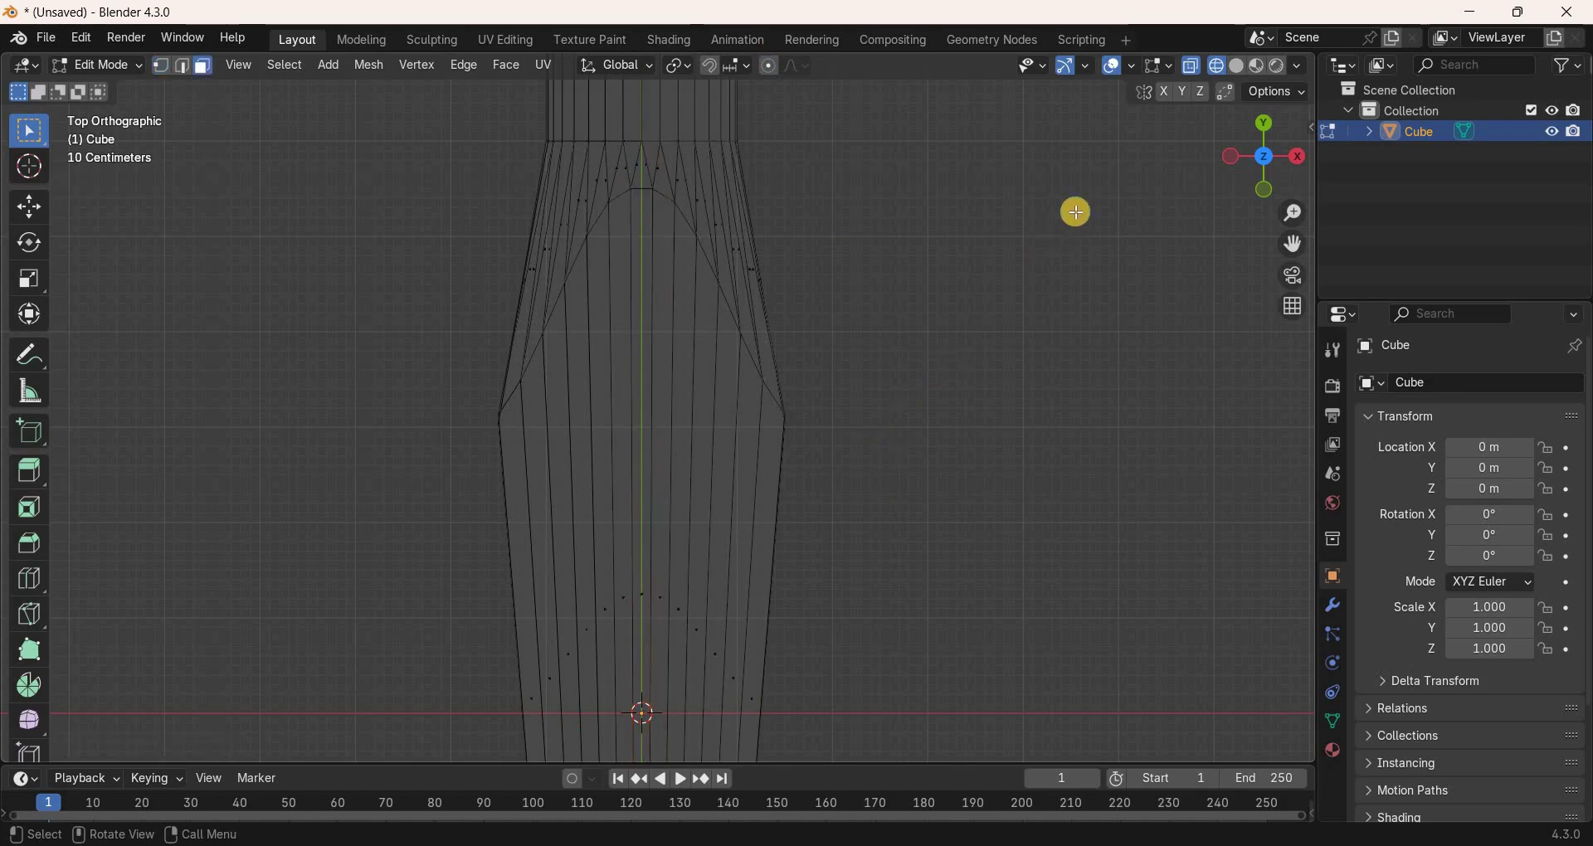
click(1237, 66)
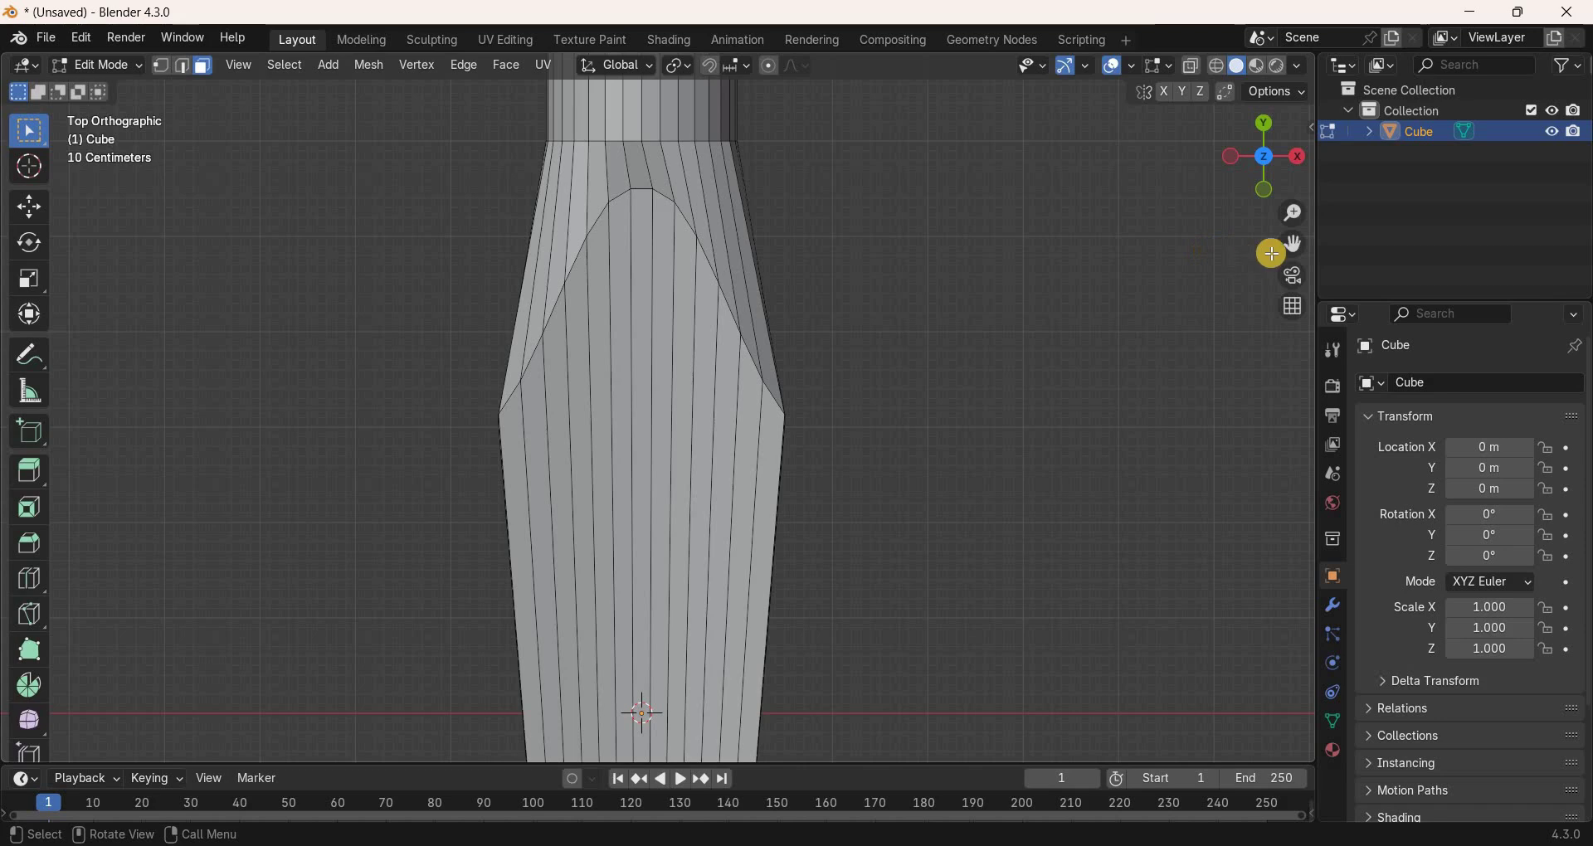
drag(1293, 243, 1152, 188)
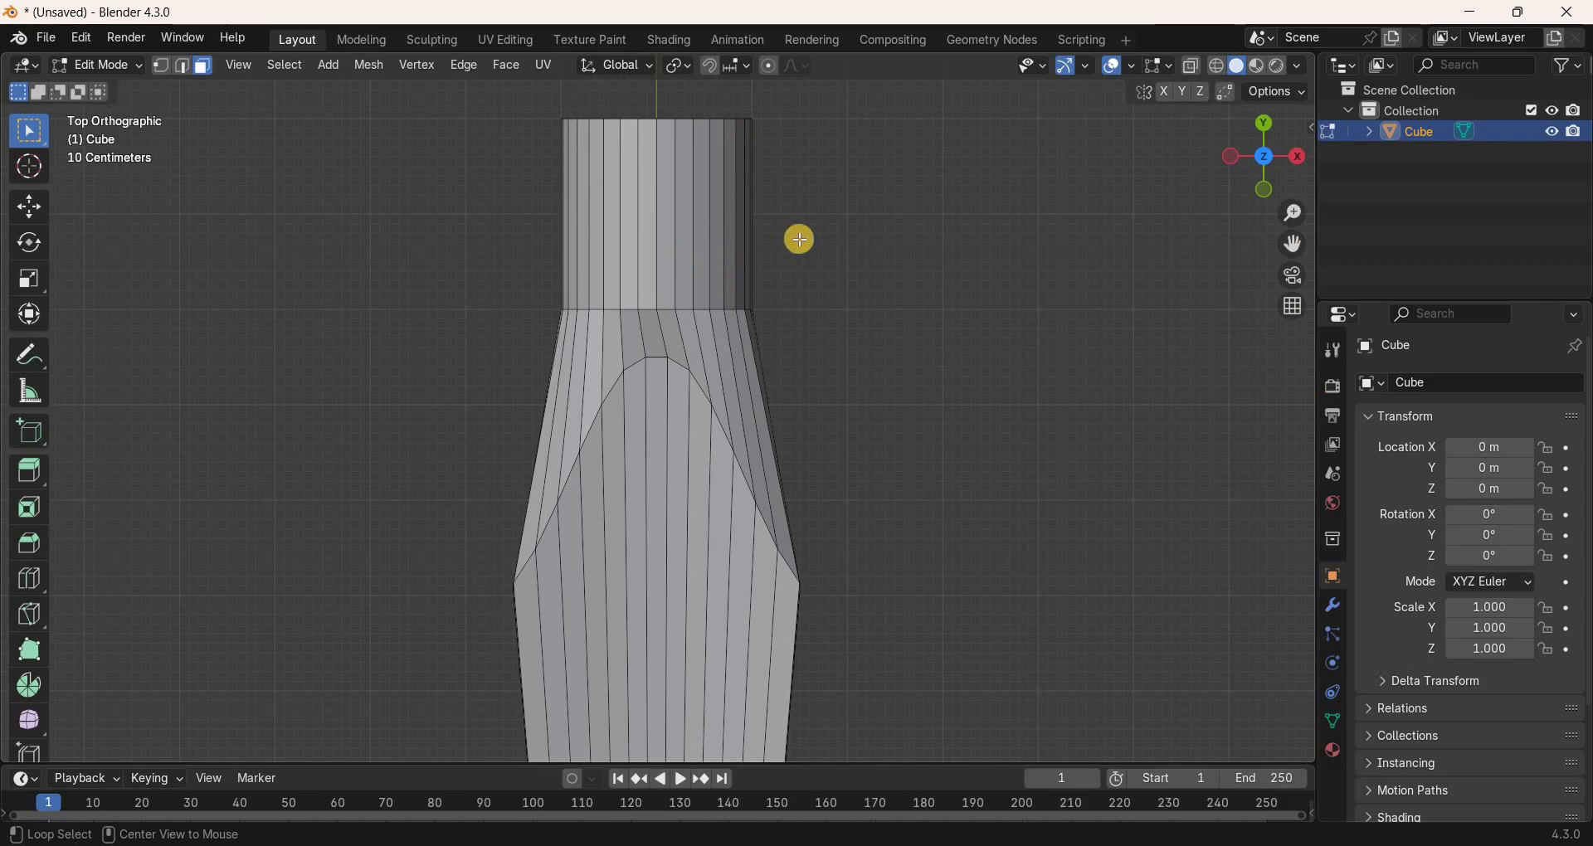
alt+click(683, 250)
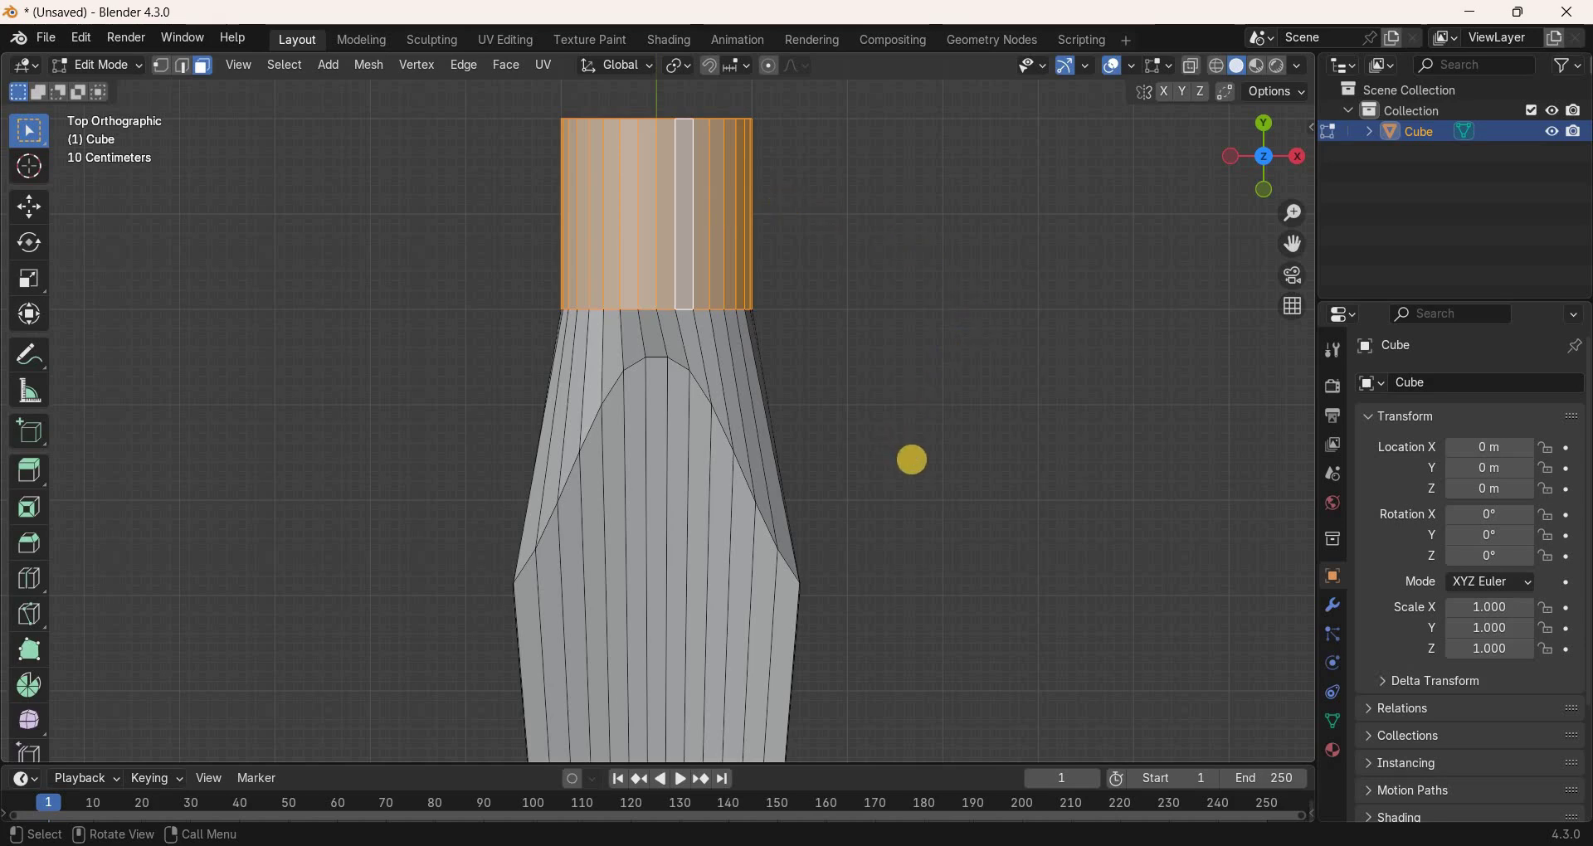
key(r)
key(y)
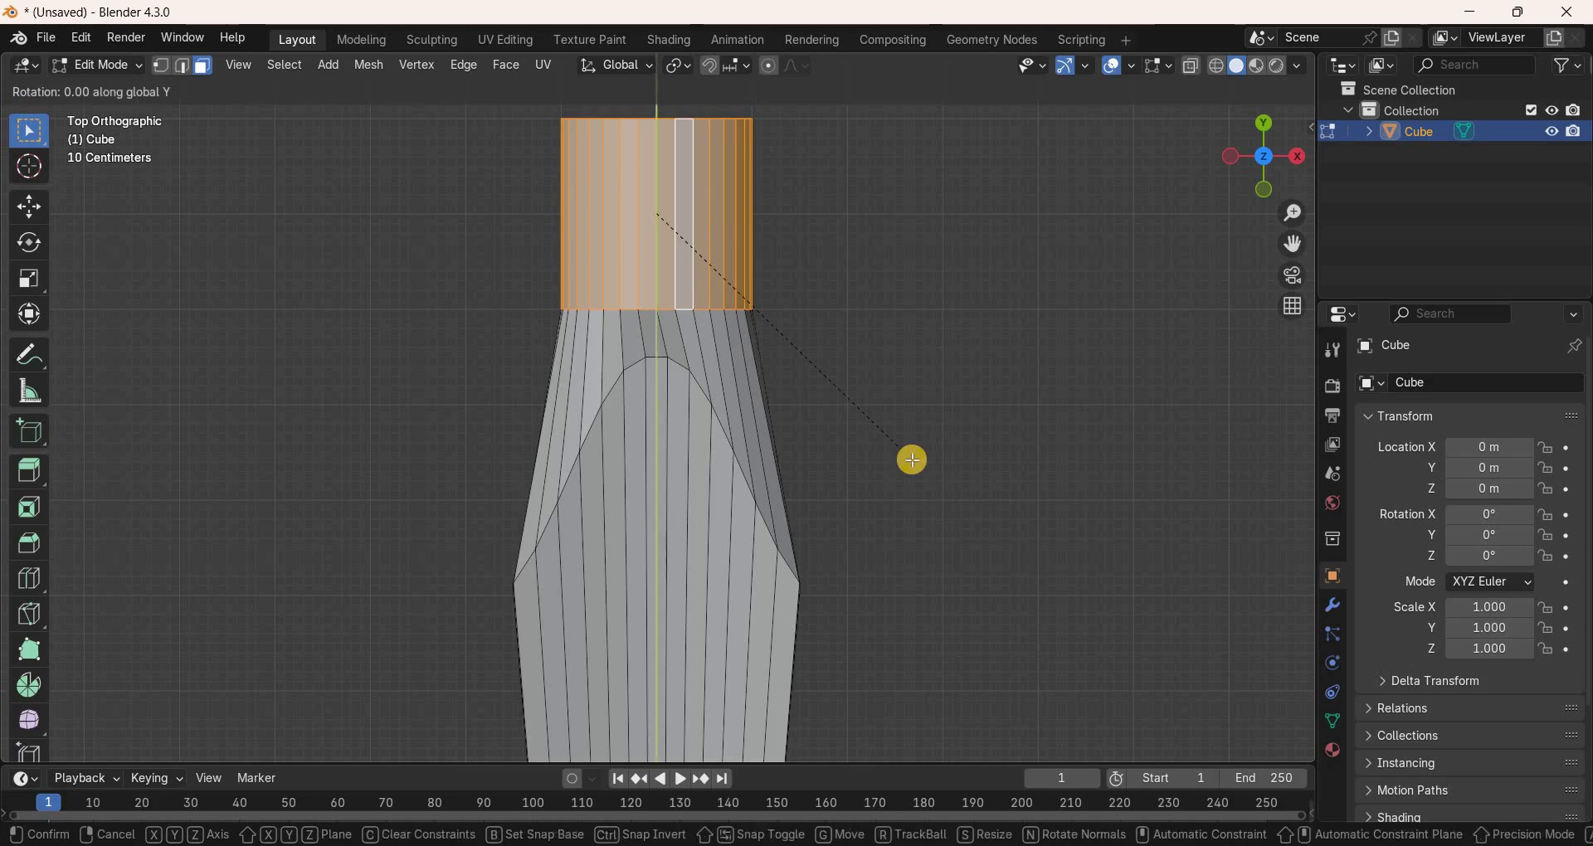
click(1065, 319)
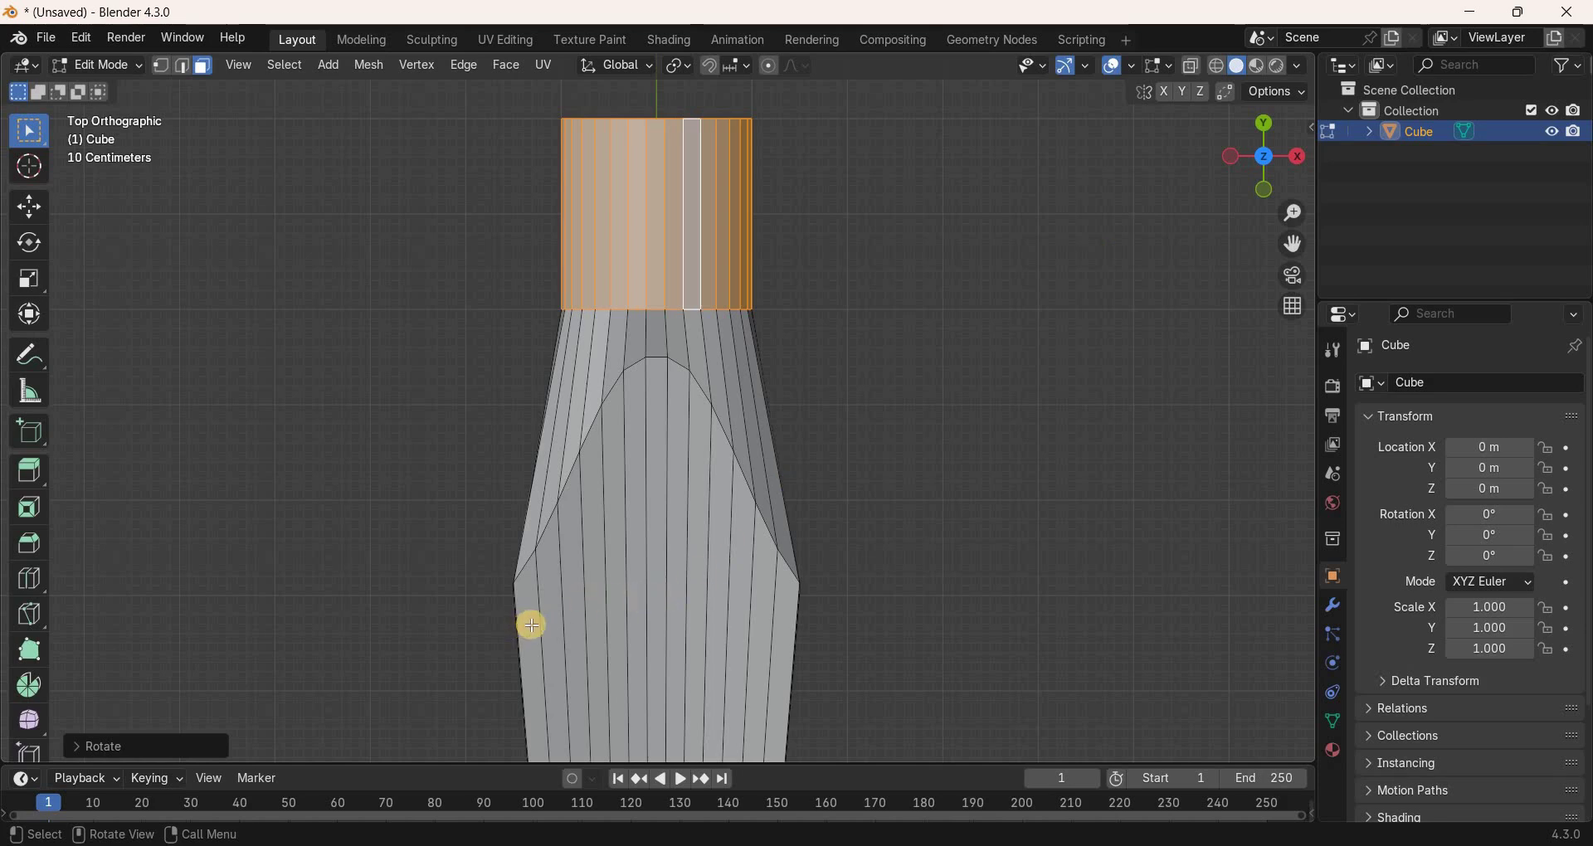
Select the blade's upper faces and flatten them by scaling to 0 along Z in right wireframe view.
drag(531, 626, 781, 673)
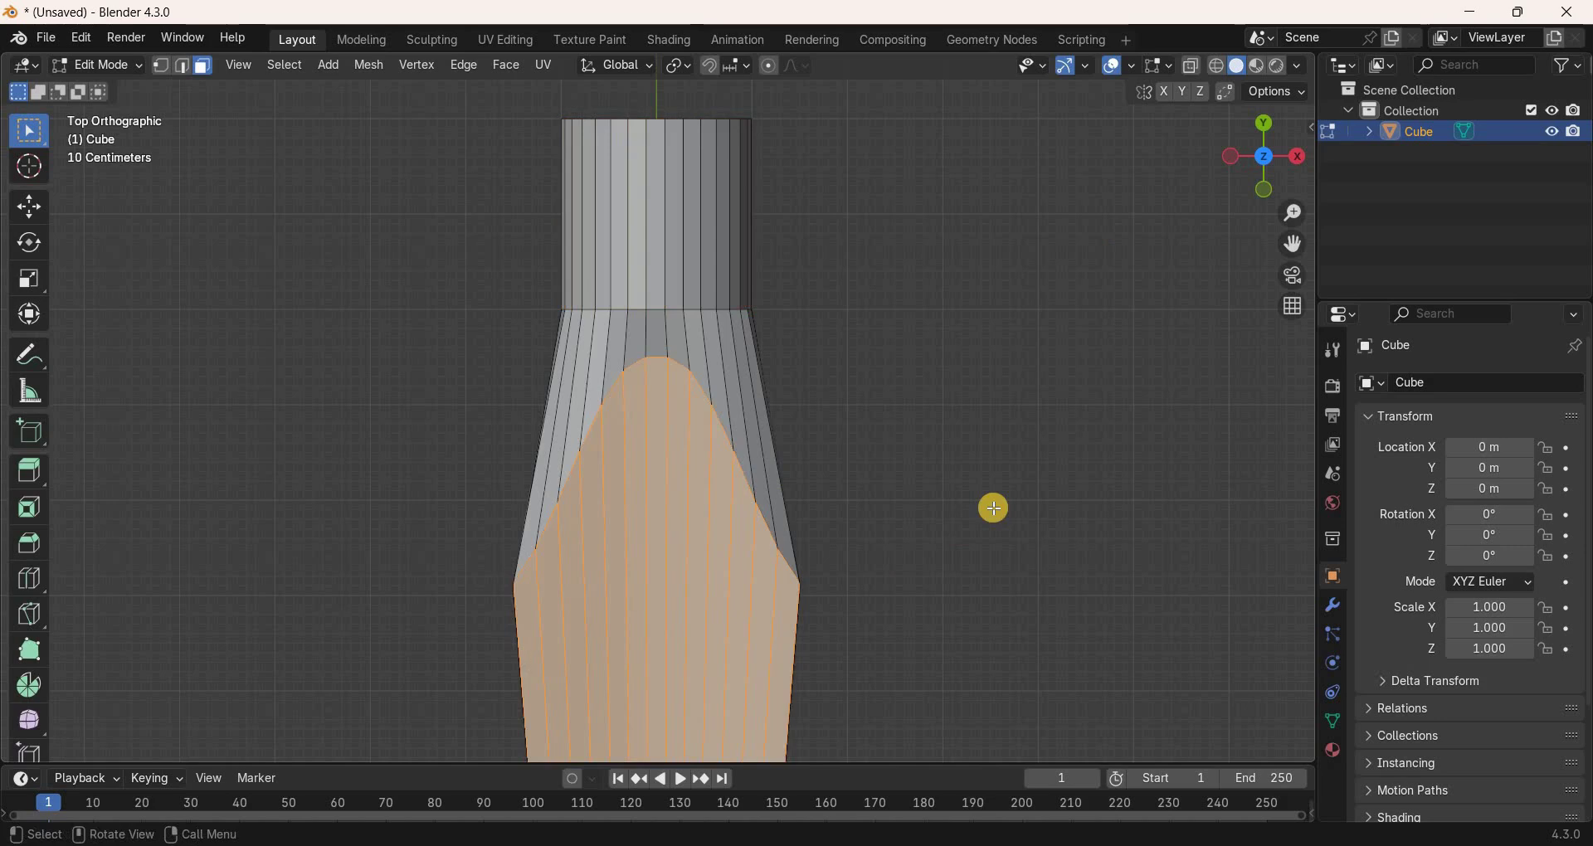
click(1299, 156)
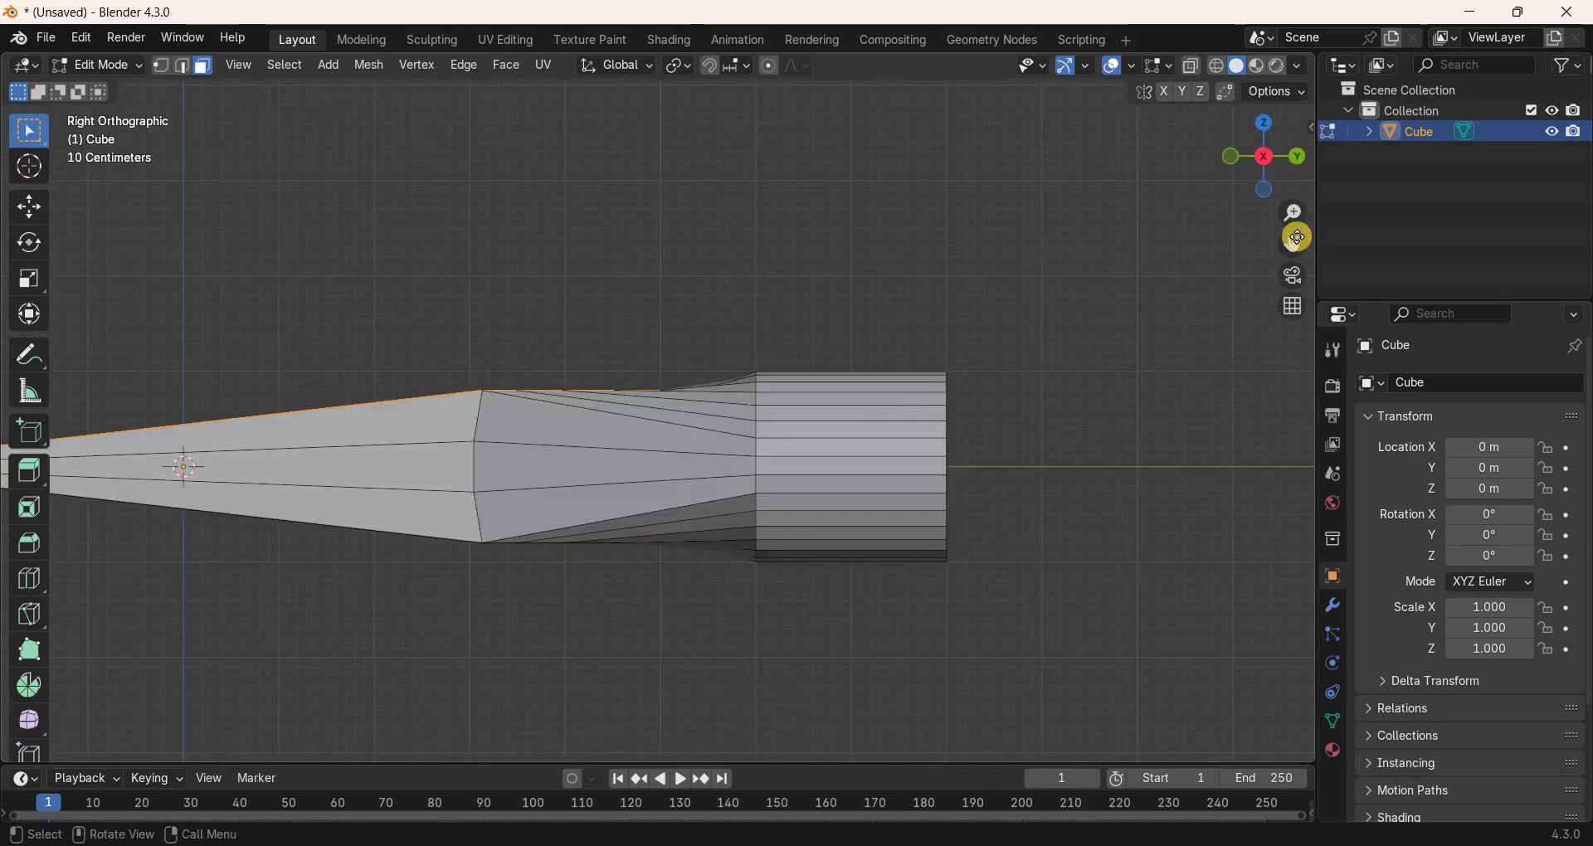
mouse_move(1293, 244)
mouse_down()
mouse_move(1236, 149)
mouse_move(1292, 244)
mouse_up()
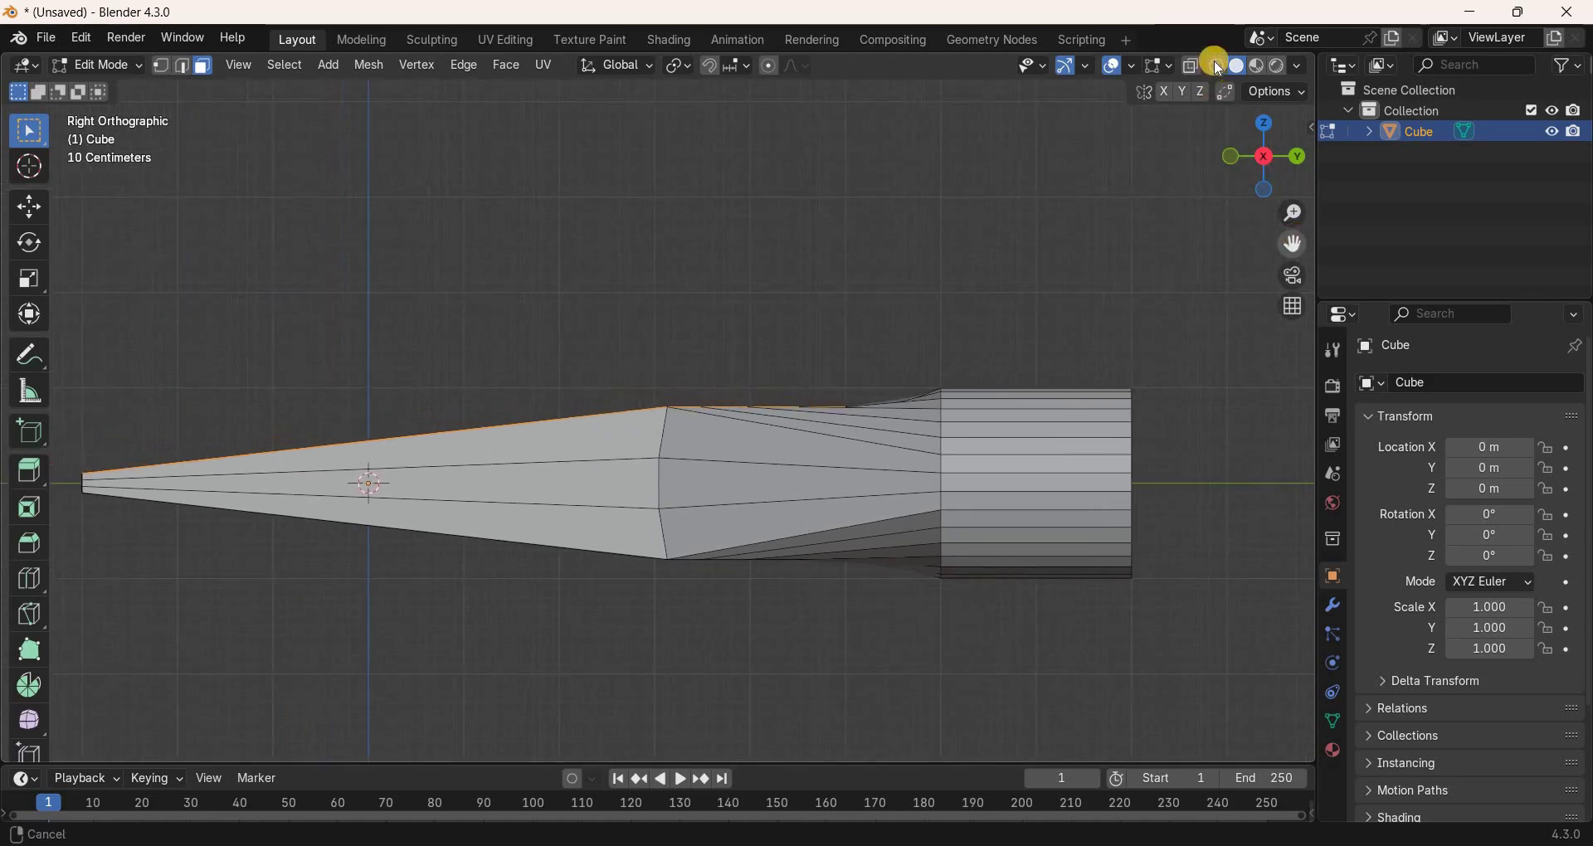
key(shift+z)
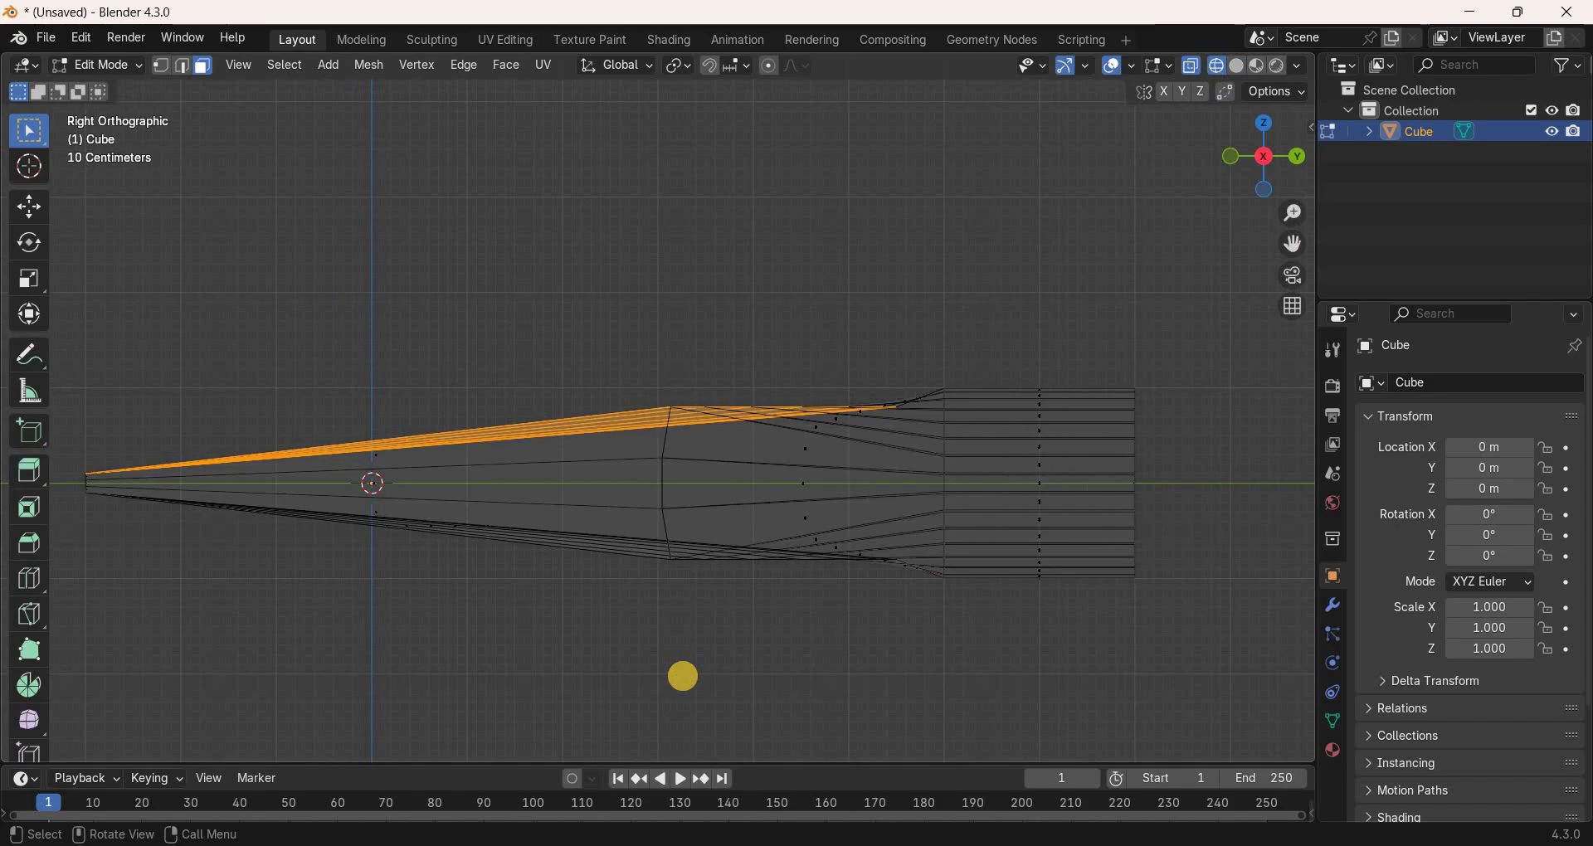
text(sz)
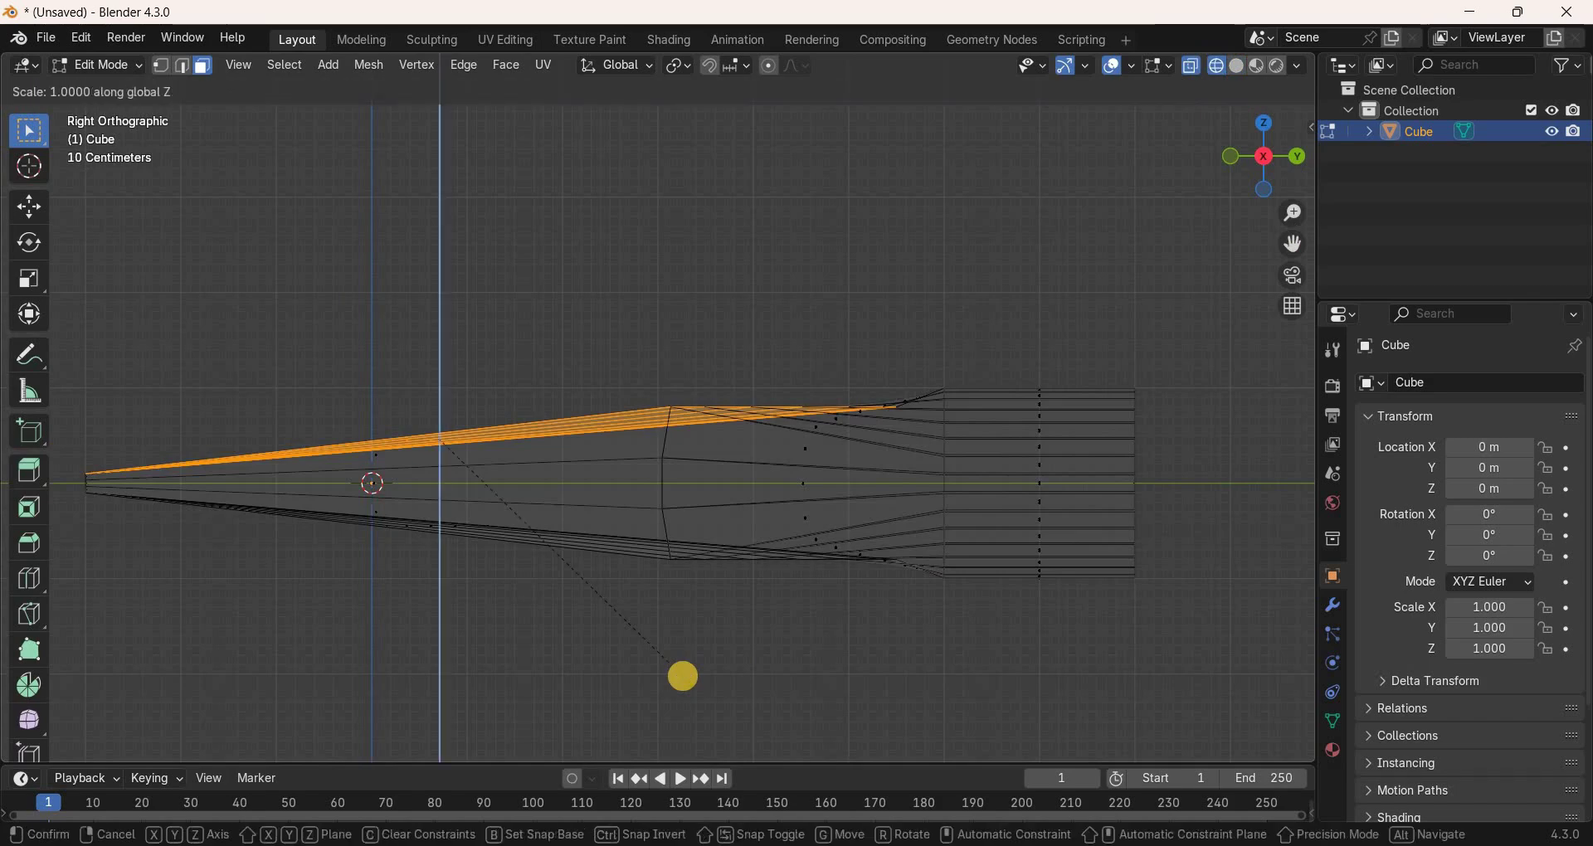
text(0)
key(Return)
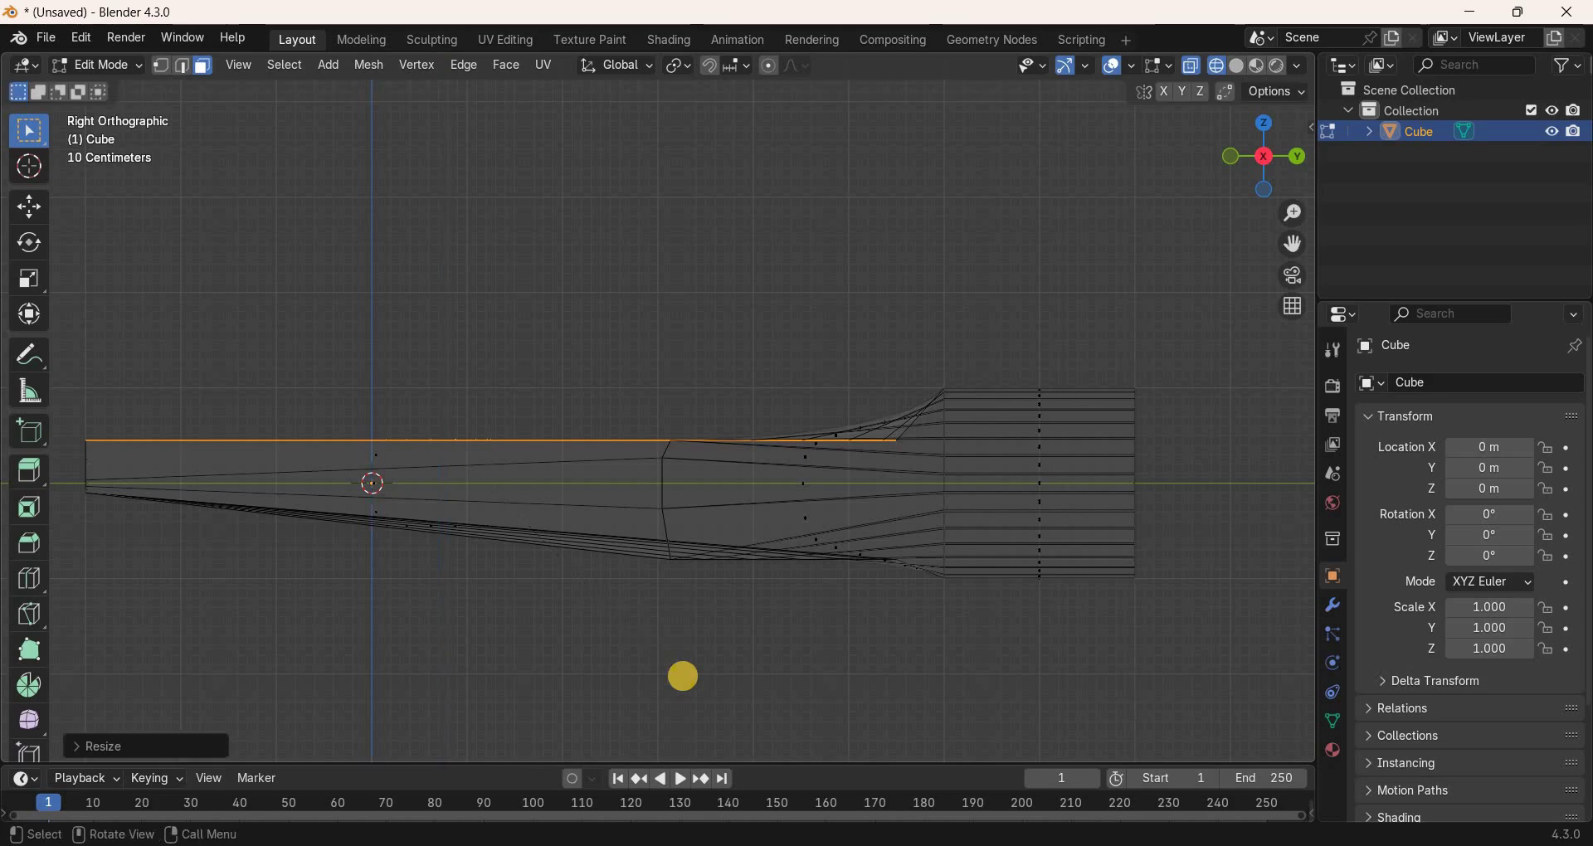
Rotate the flattened upper blade faces 5° about the X axis and move them 0.1247 m along Z.
key(r)
text(x)
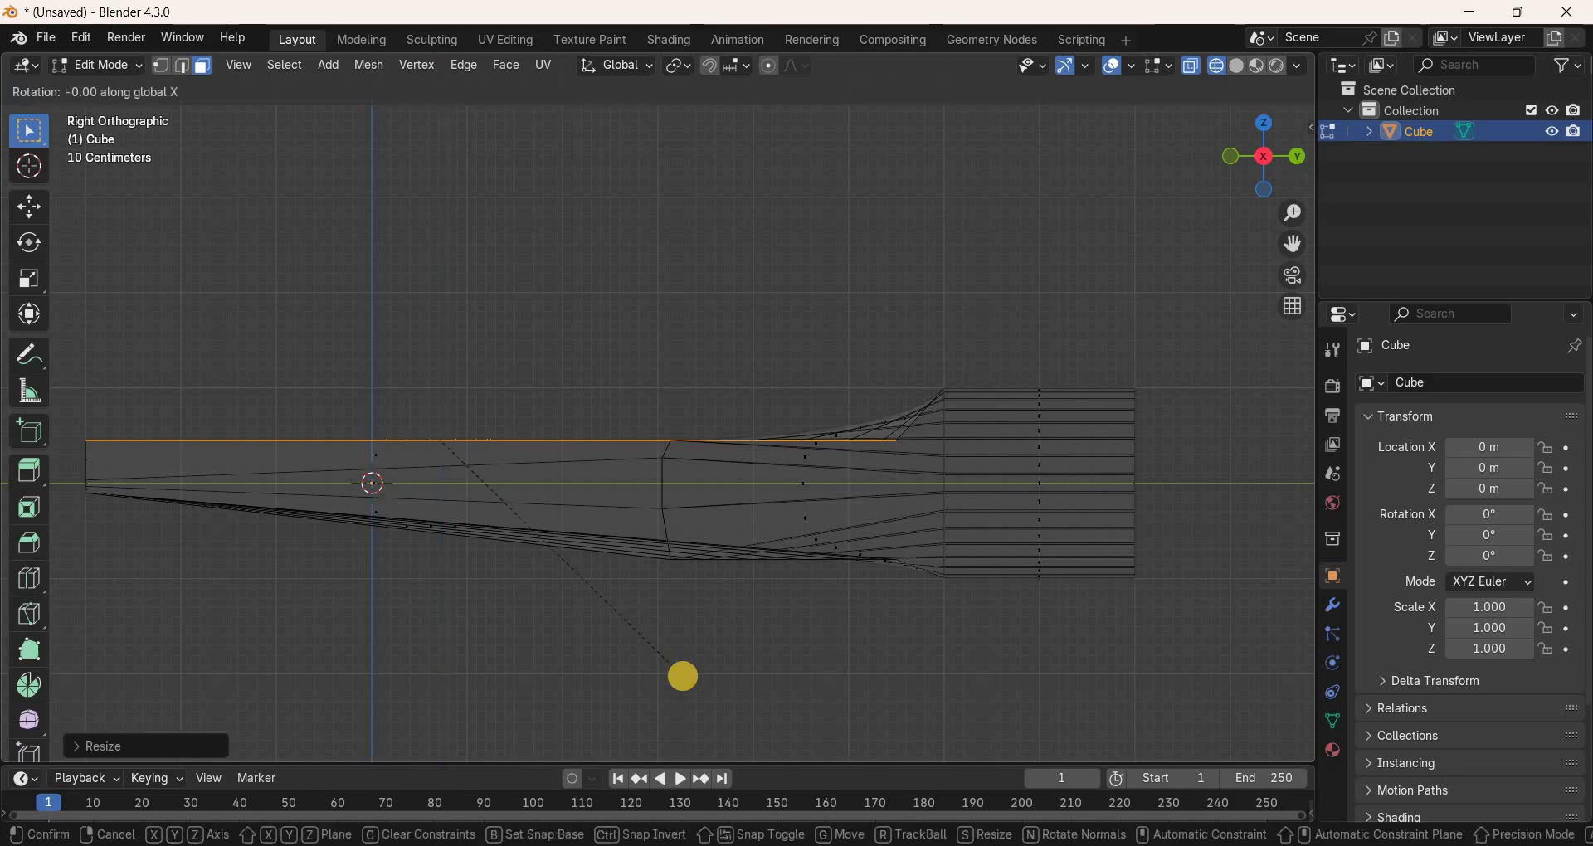
text(5)
key(Return)
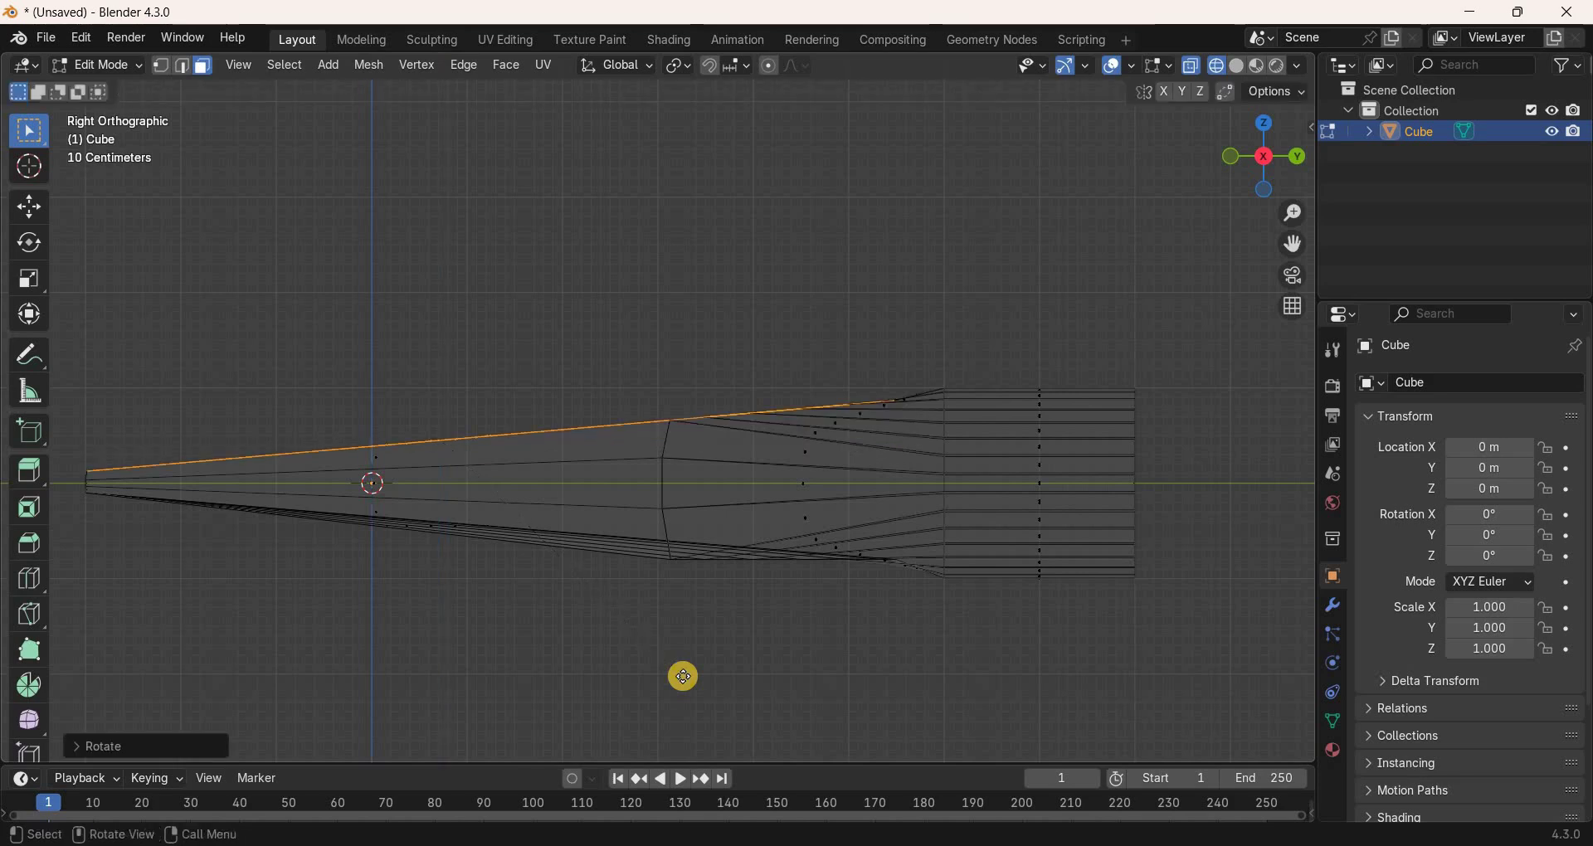
key(g)
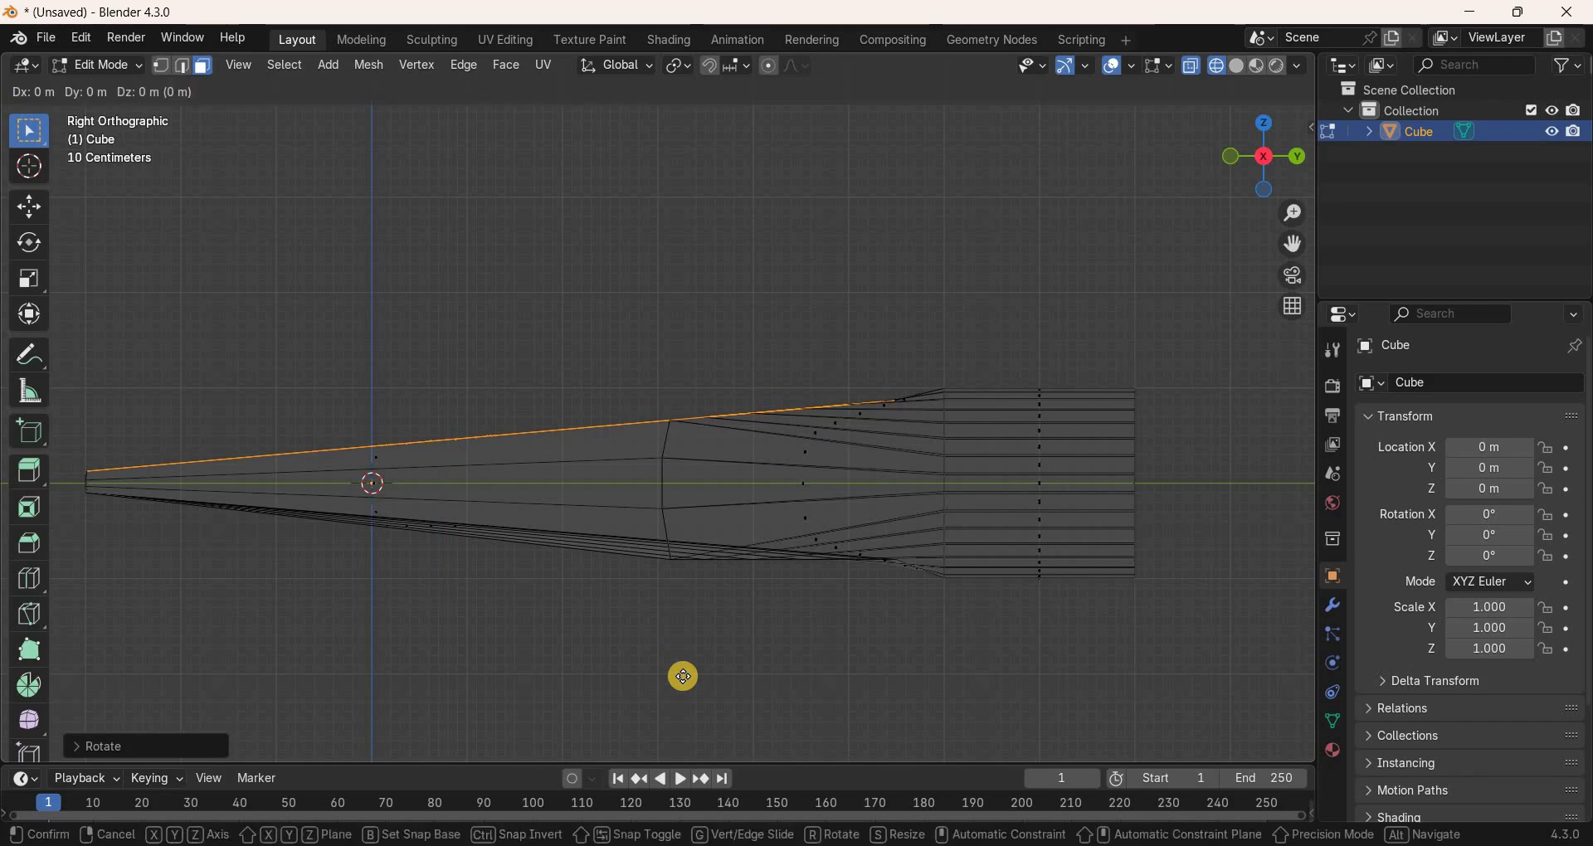
text(z0.12)
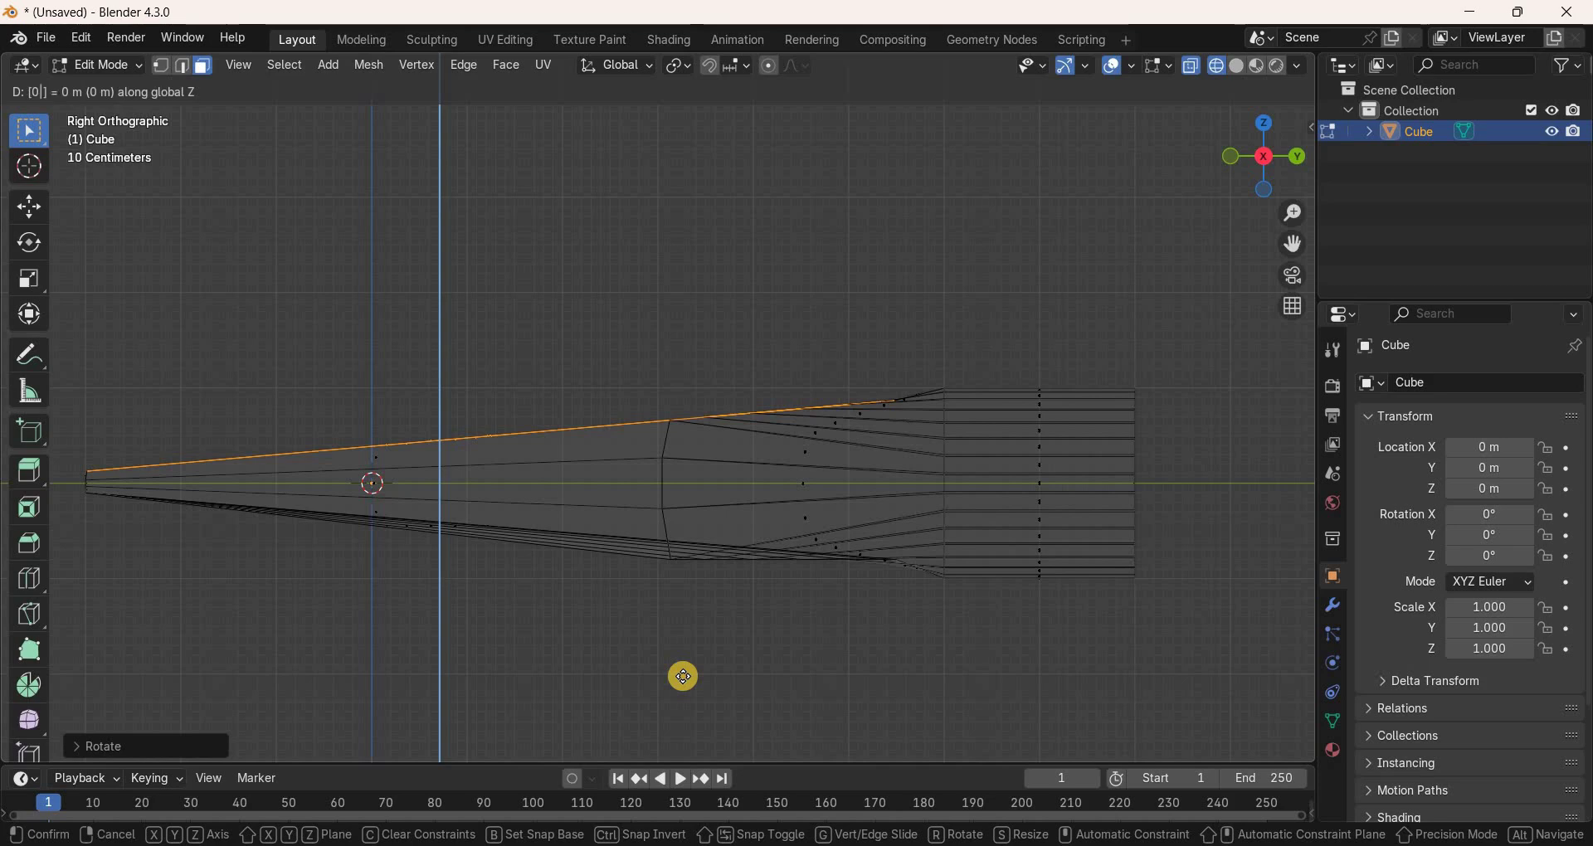
text(47)
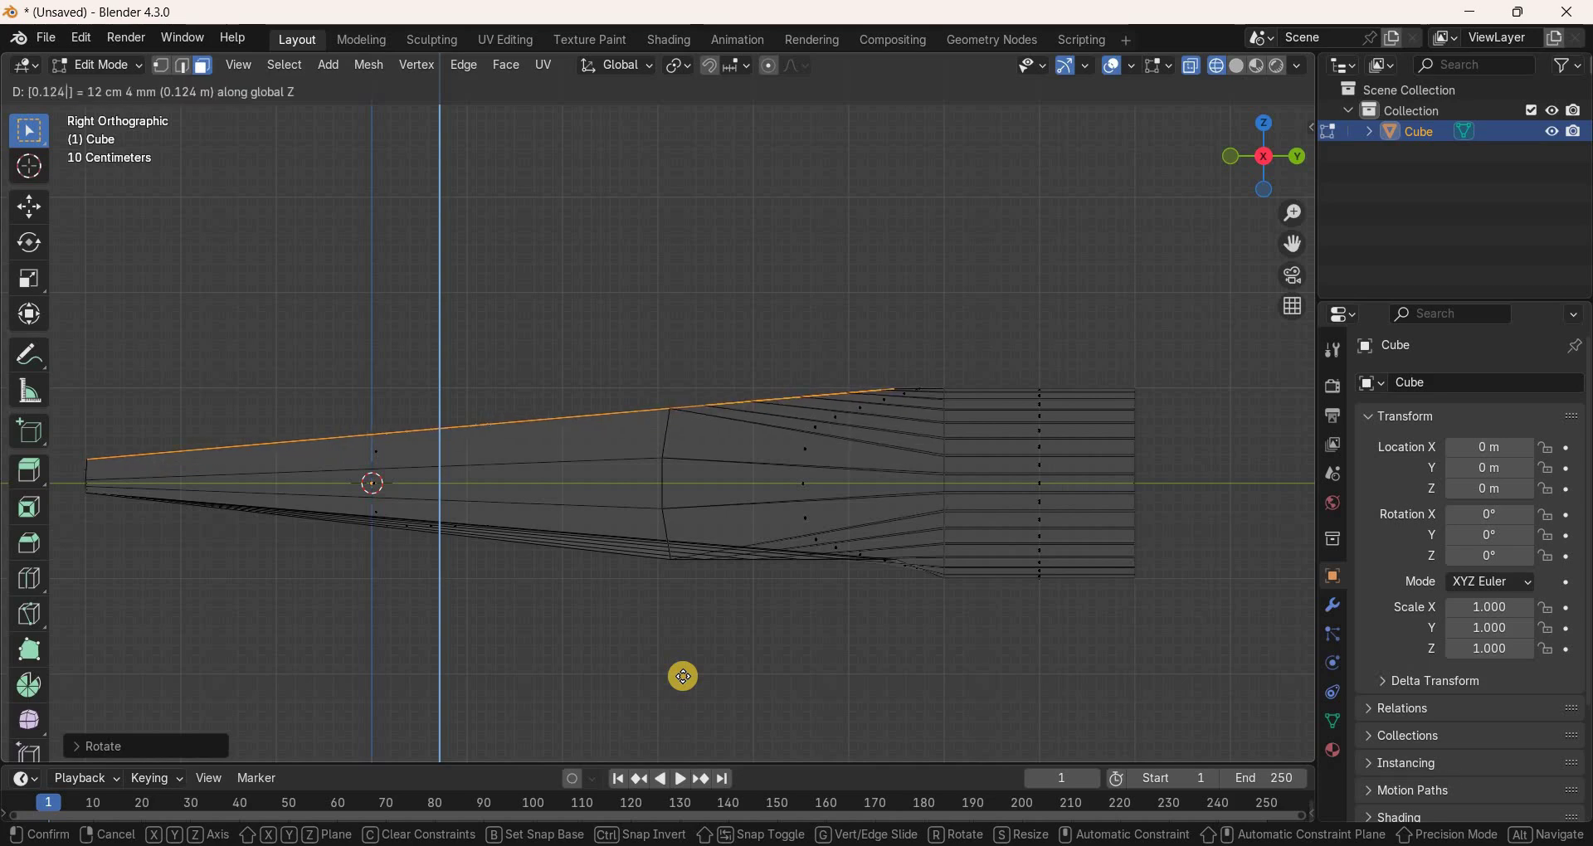
key(Return)
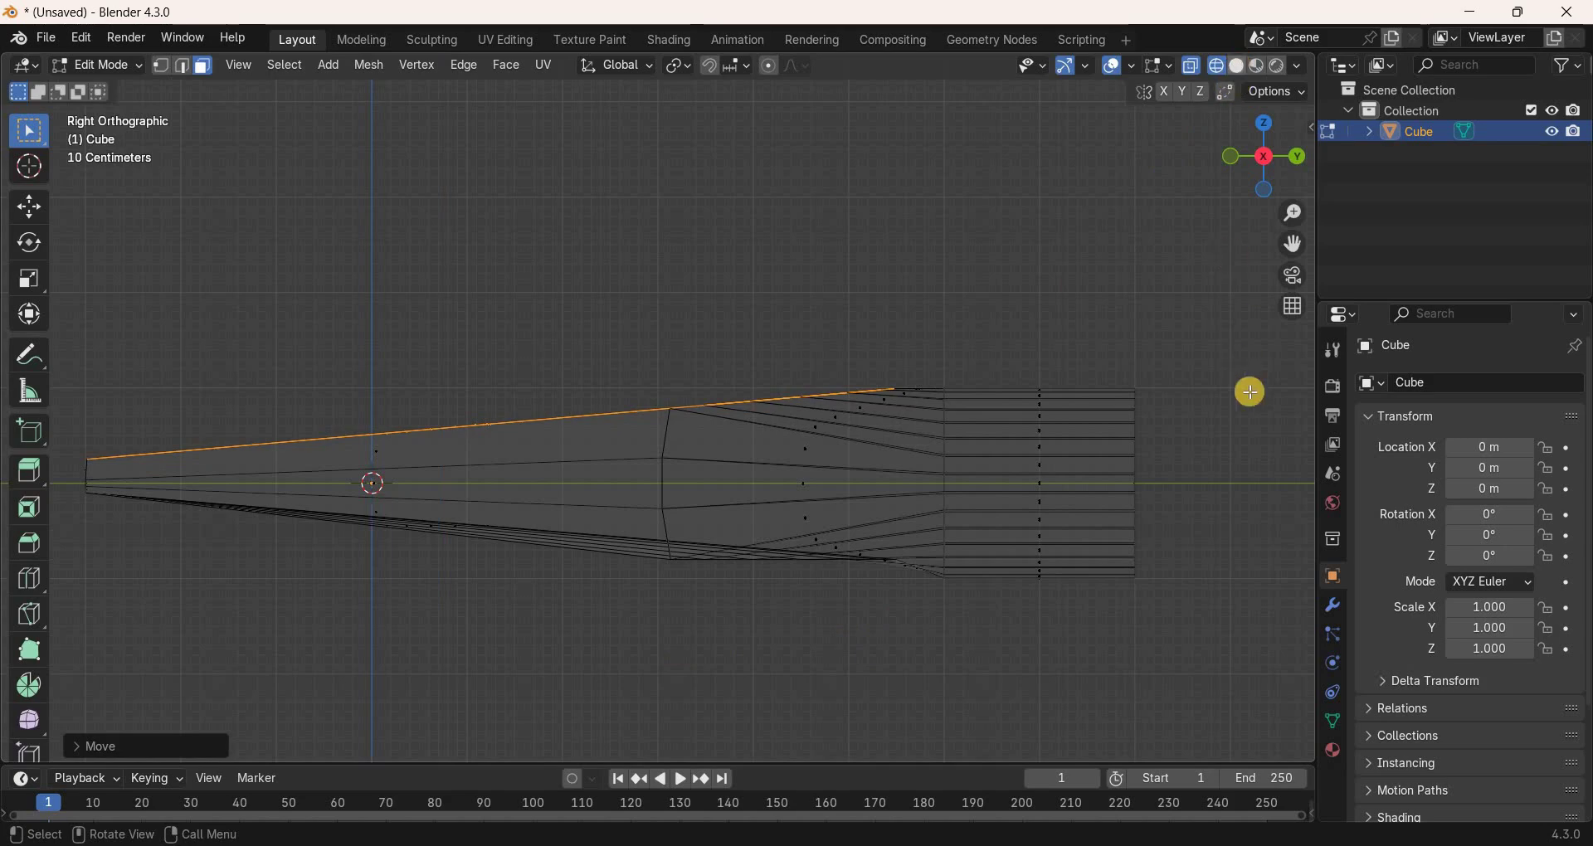
Select the blade's underside faces and flatten them by scaling to 0 along Z in right wireframe view.
key(shift+z)
middle_drag(1250, 392, 1073, 456)
key(KP_7)
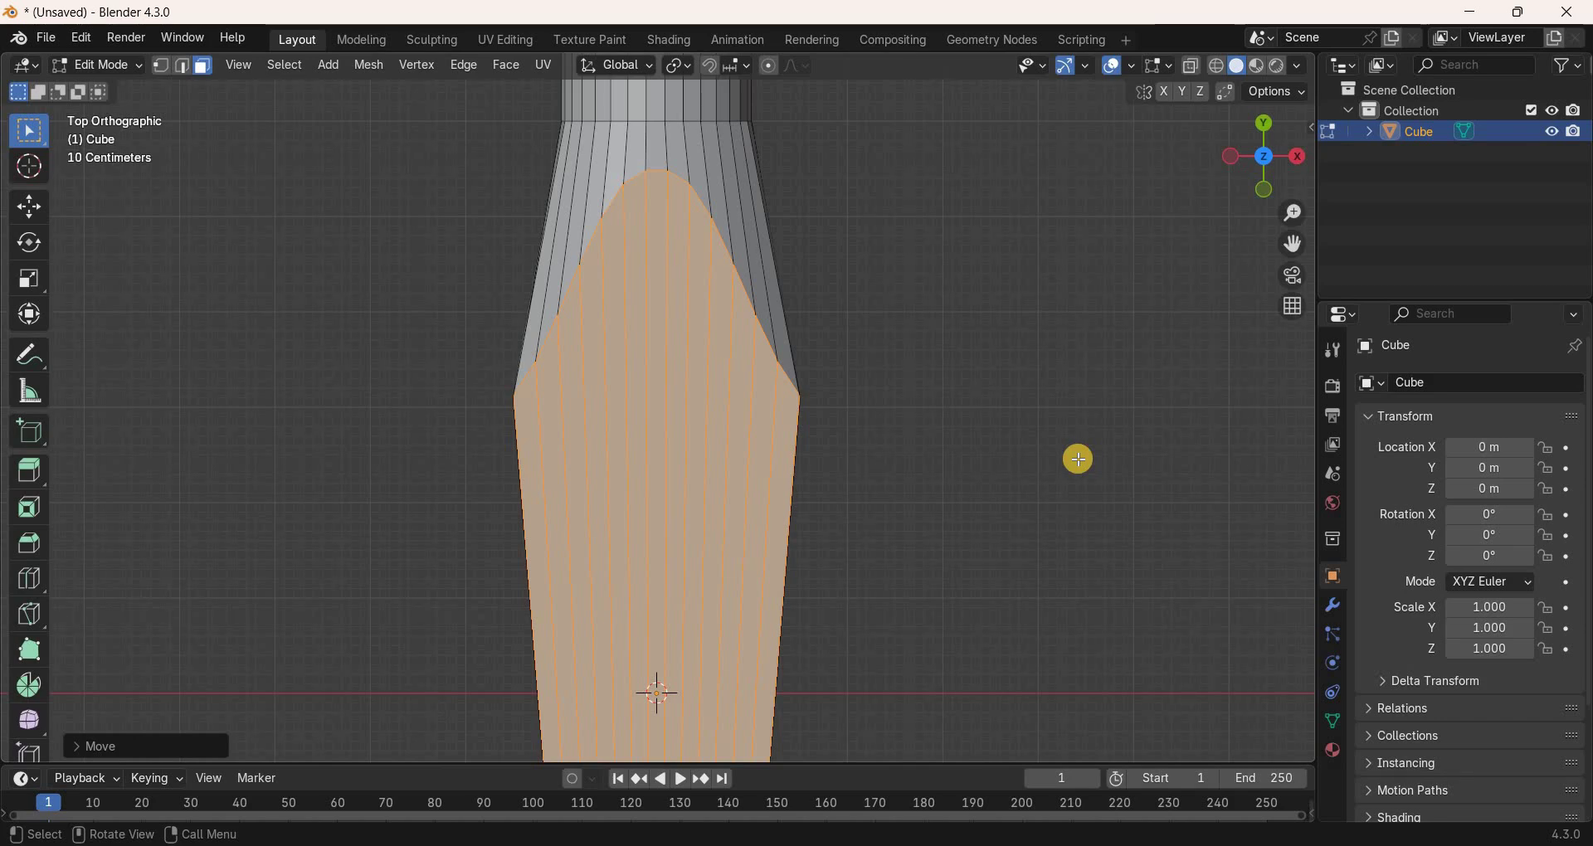
key(ctrl+KP_7)
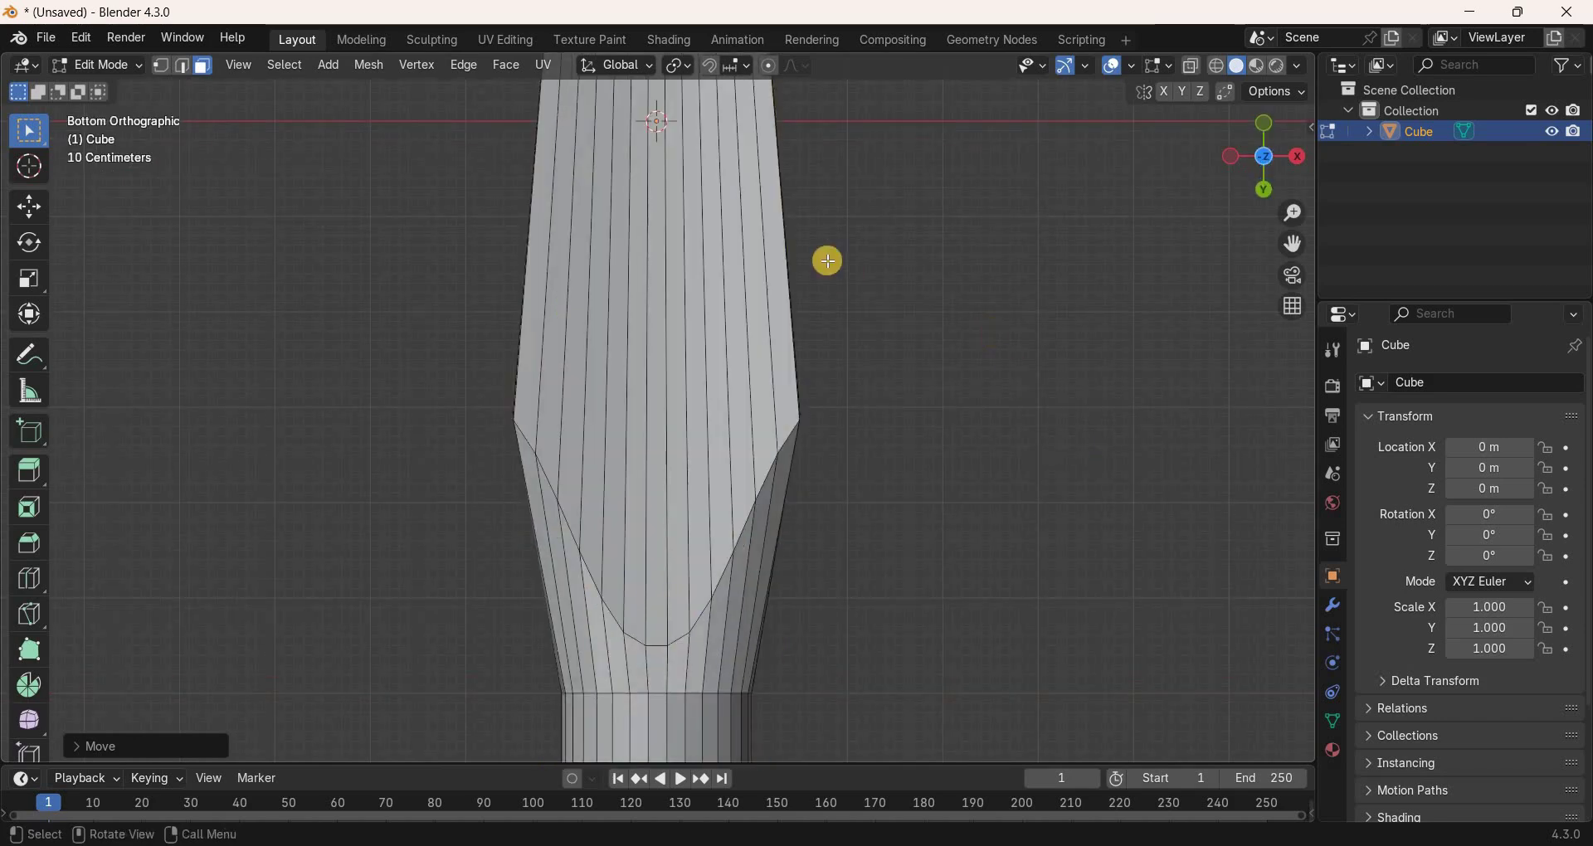
drag(544, 229, 1004, 281)
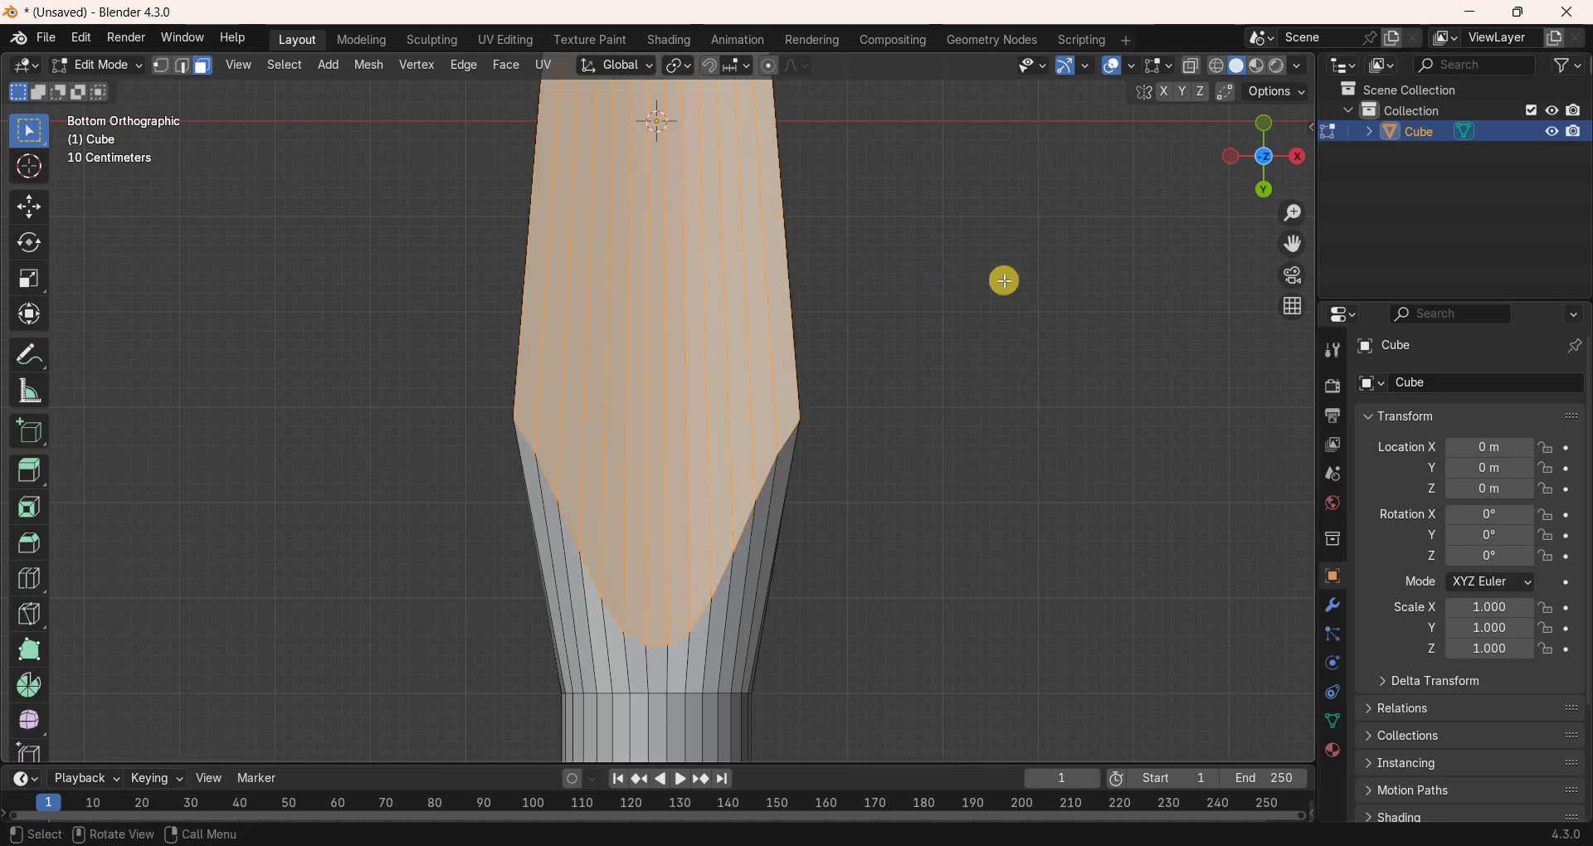
key(KP_3)
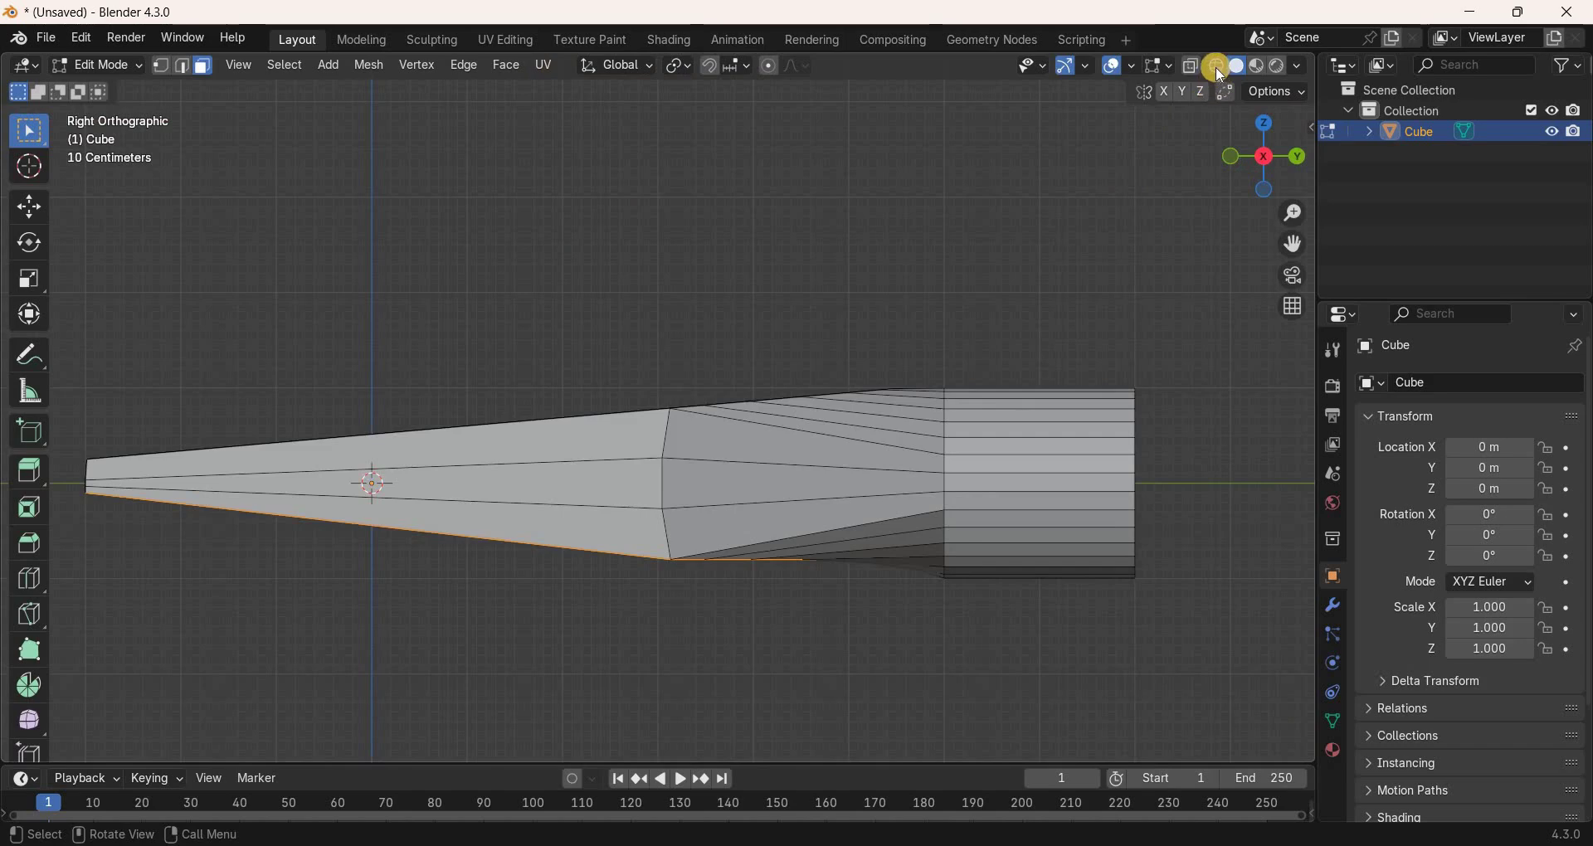
key(alt+z)
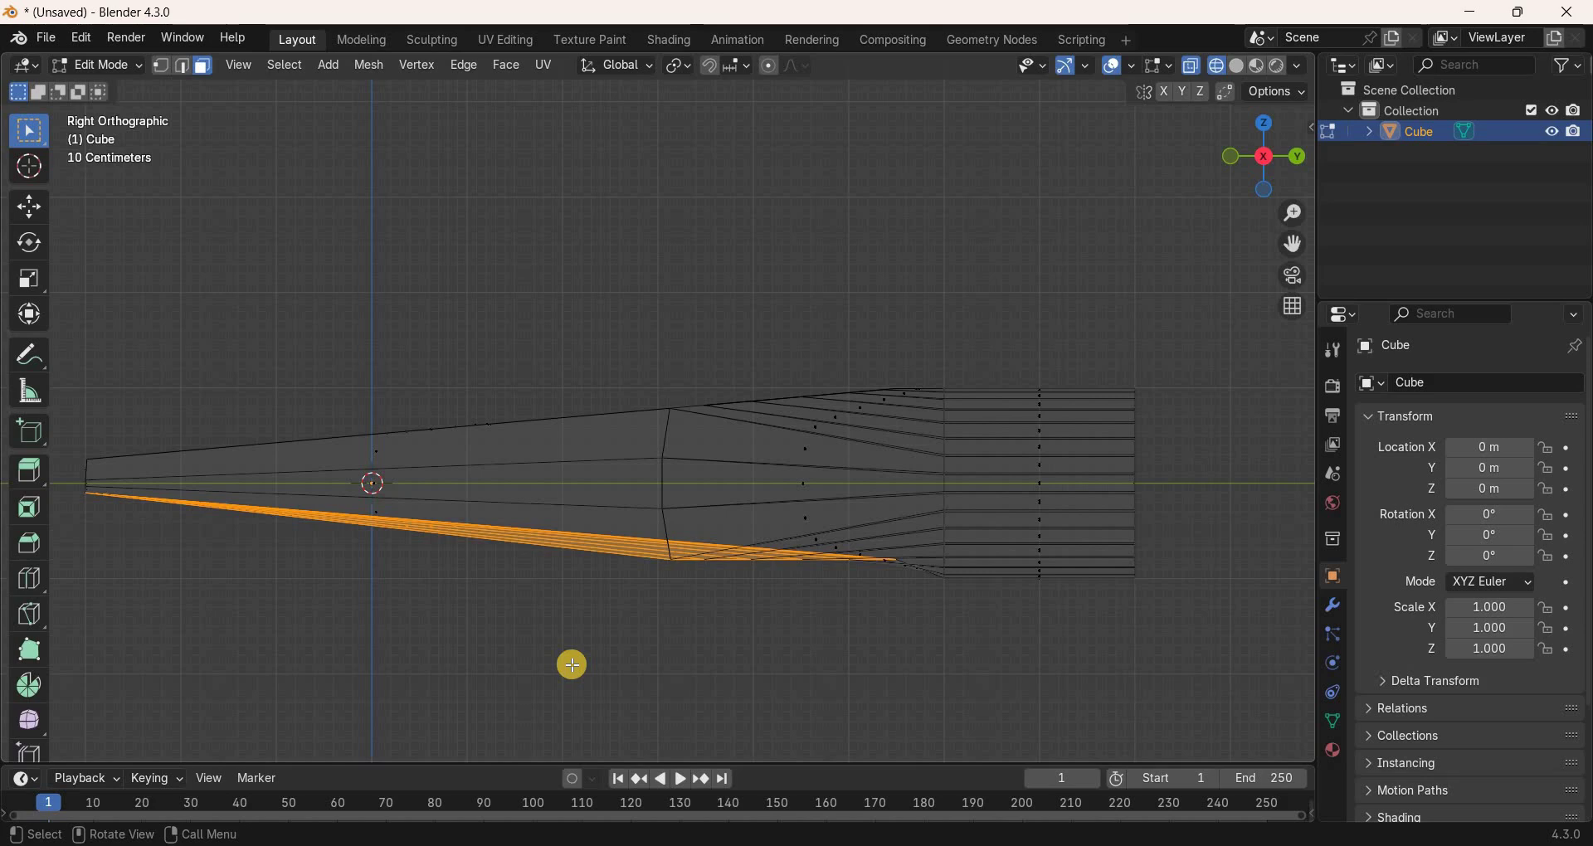
text(sz)
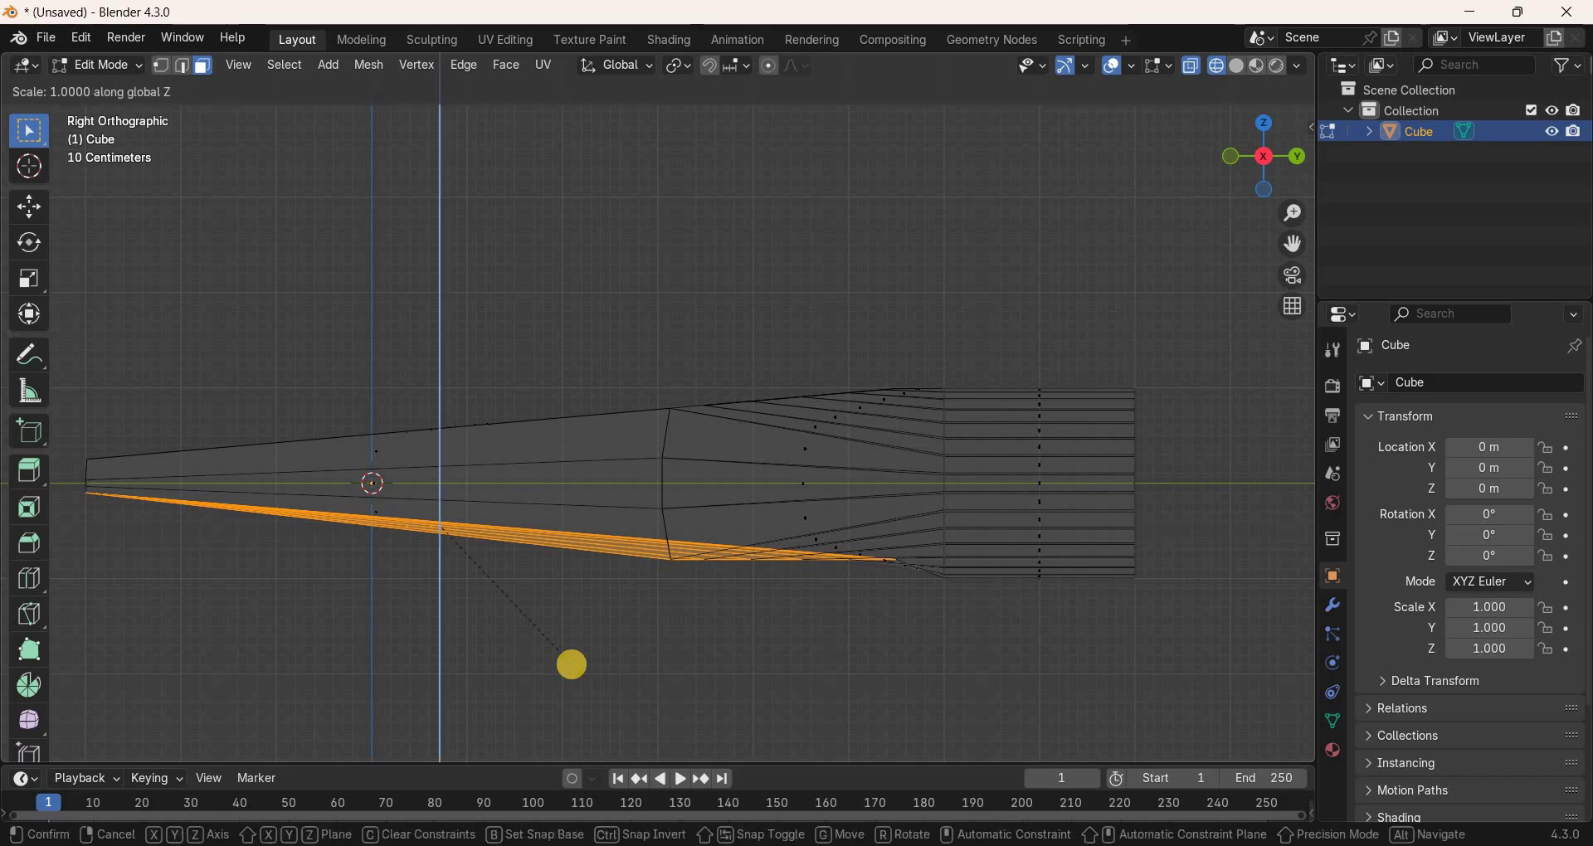
text(0)
key(Return)
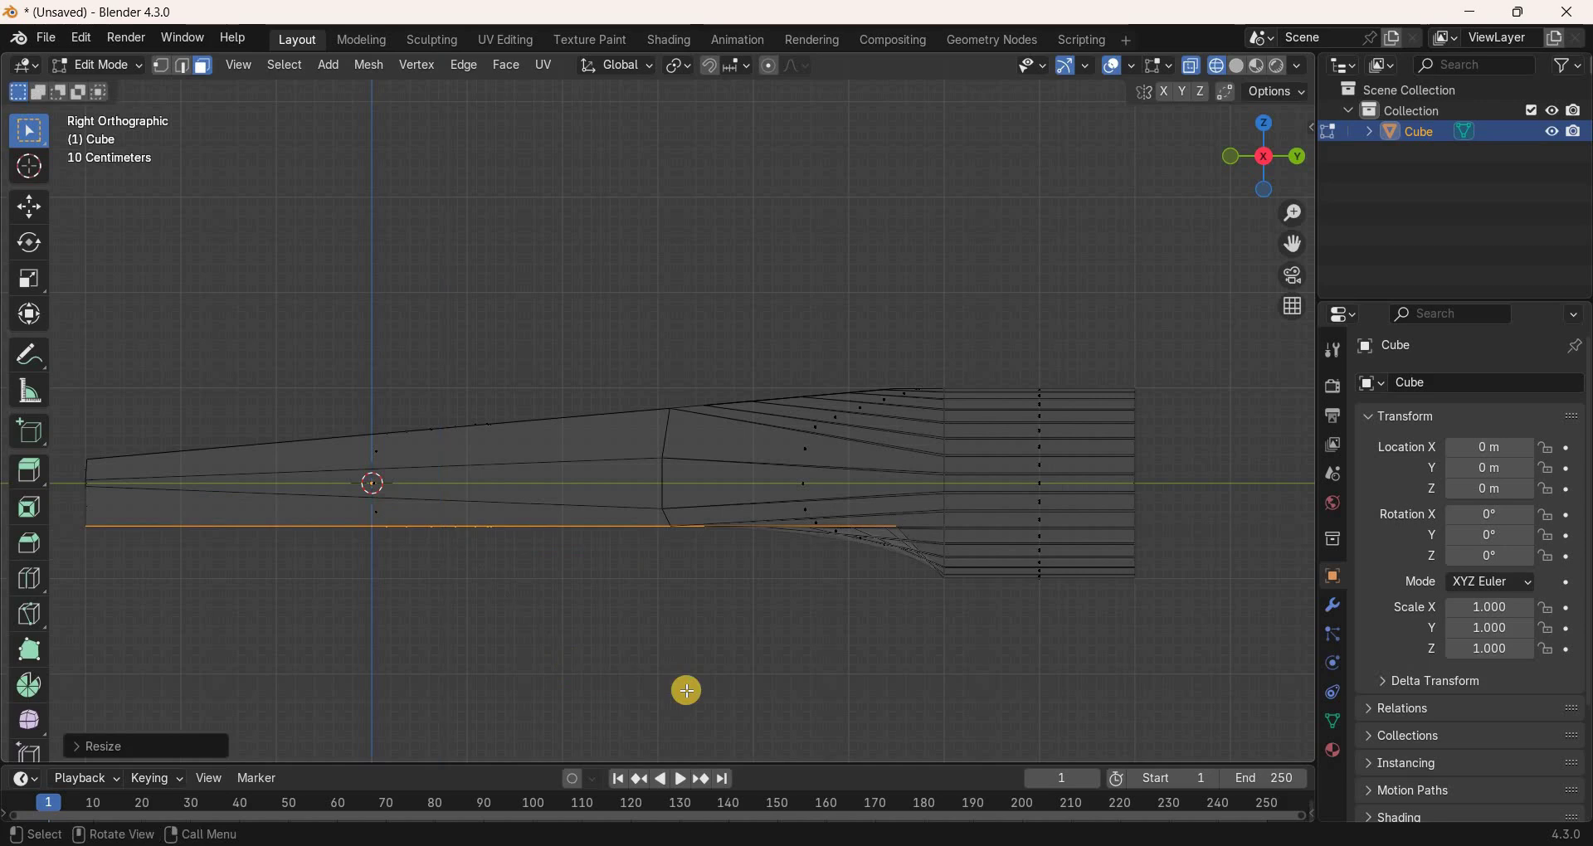
Rotate the flattened underside faces -5° about the X axis and move them -0.1247 m along Z.
key(r)
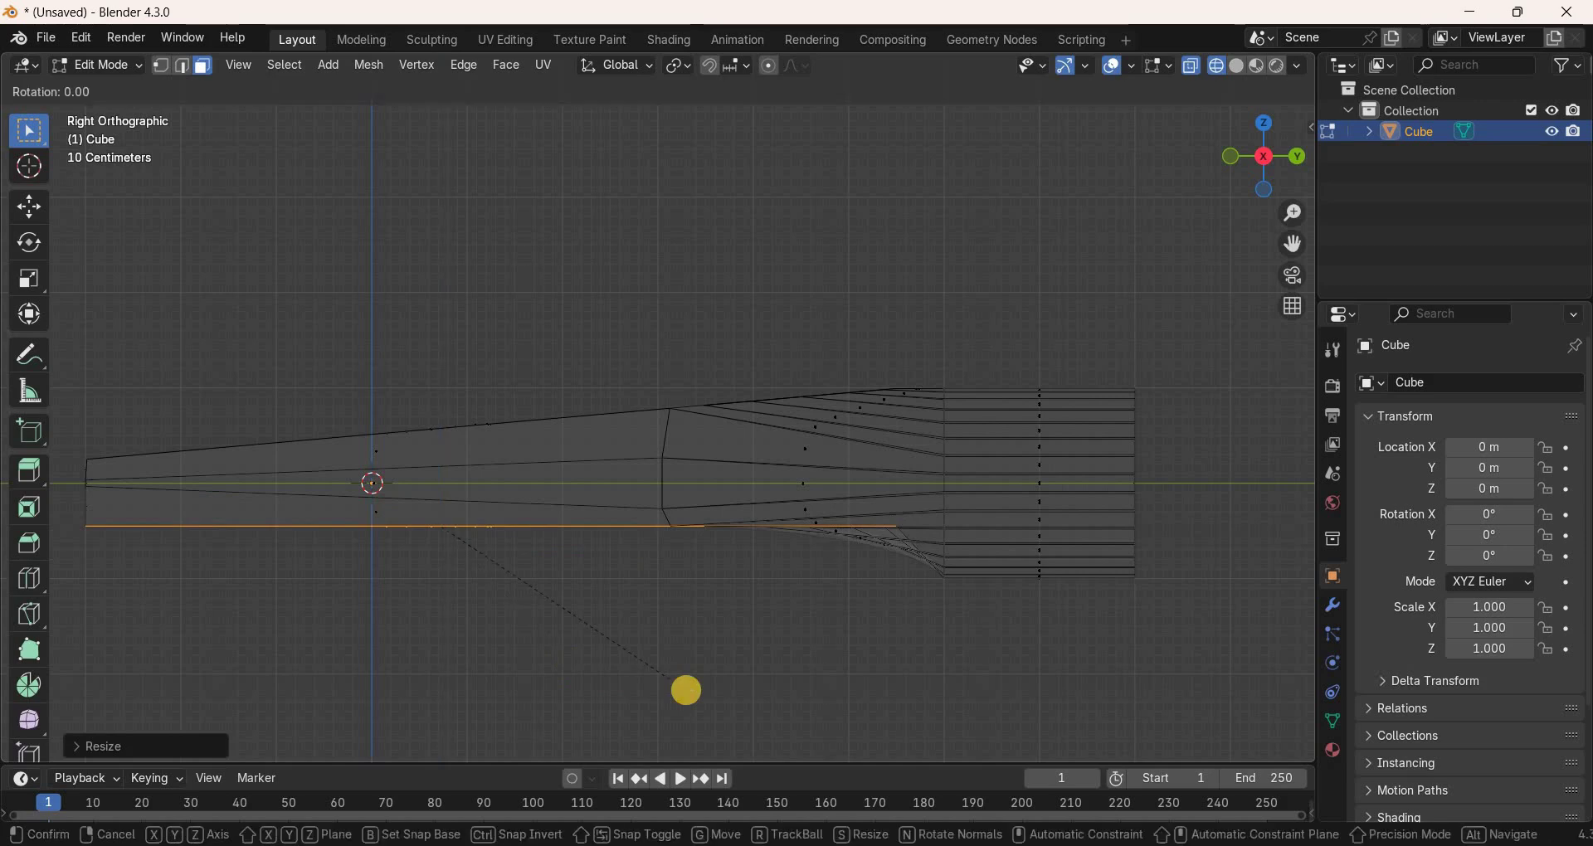
text(x)
text(-5)
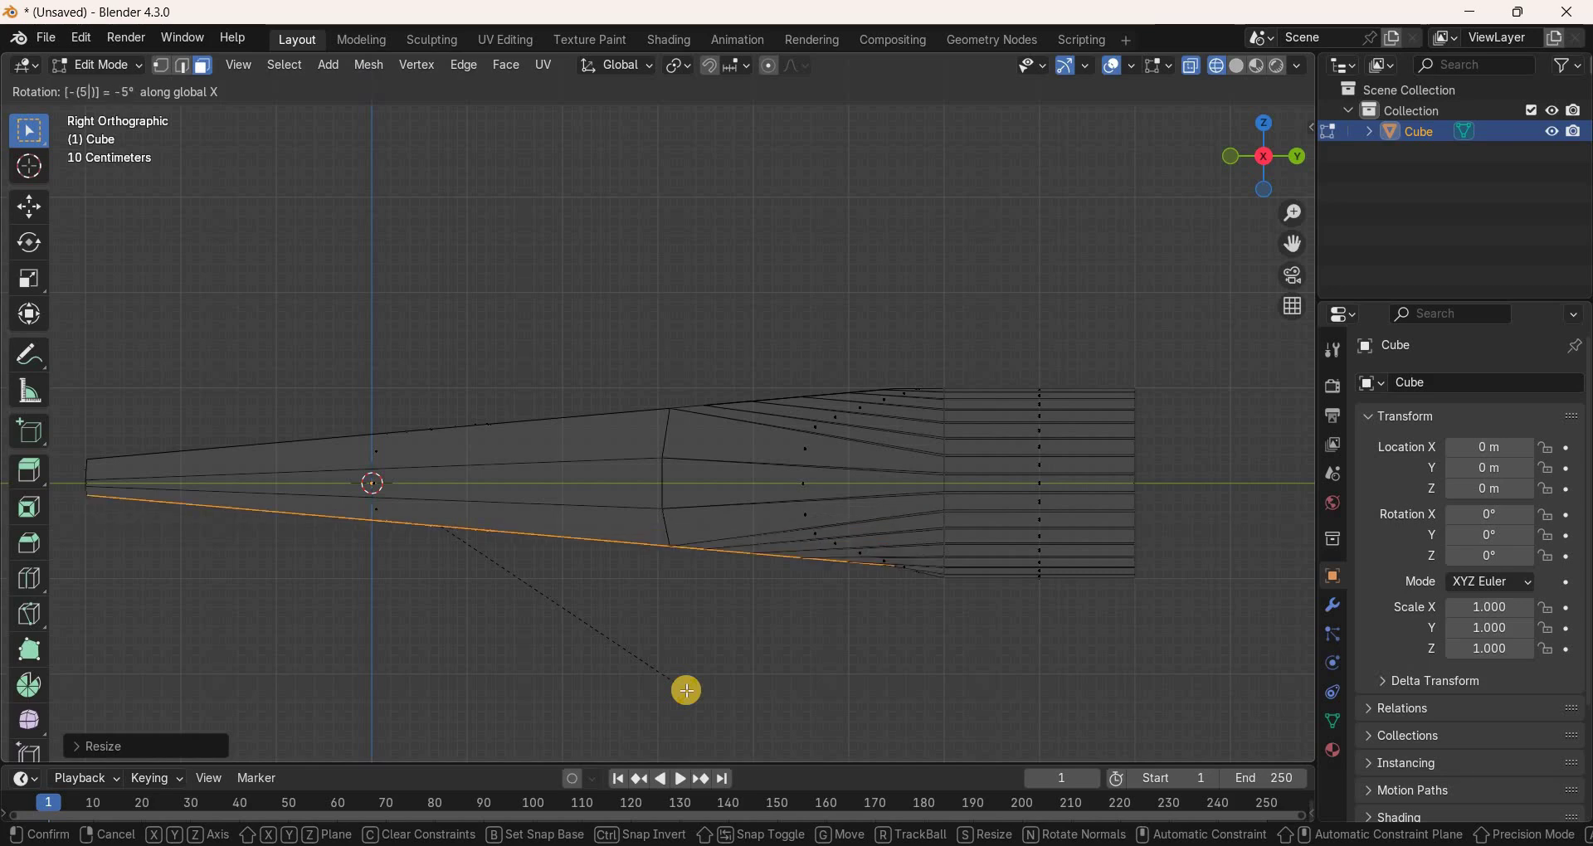
key(Return)
key(g)
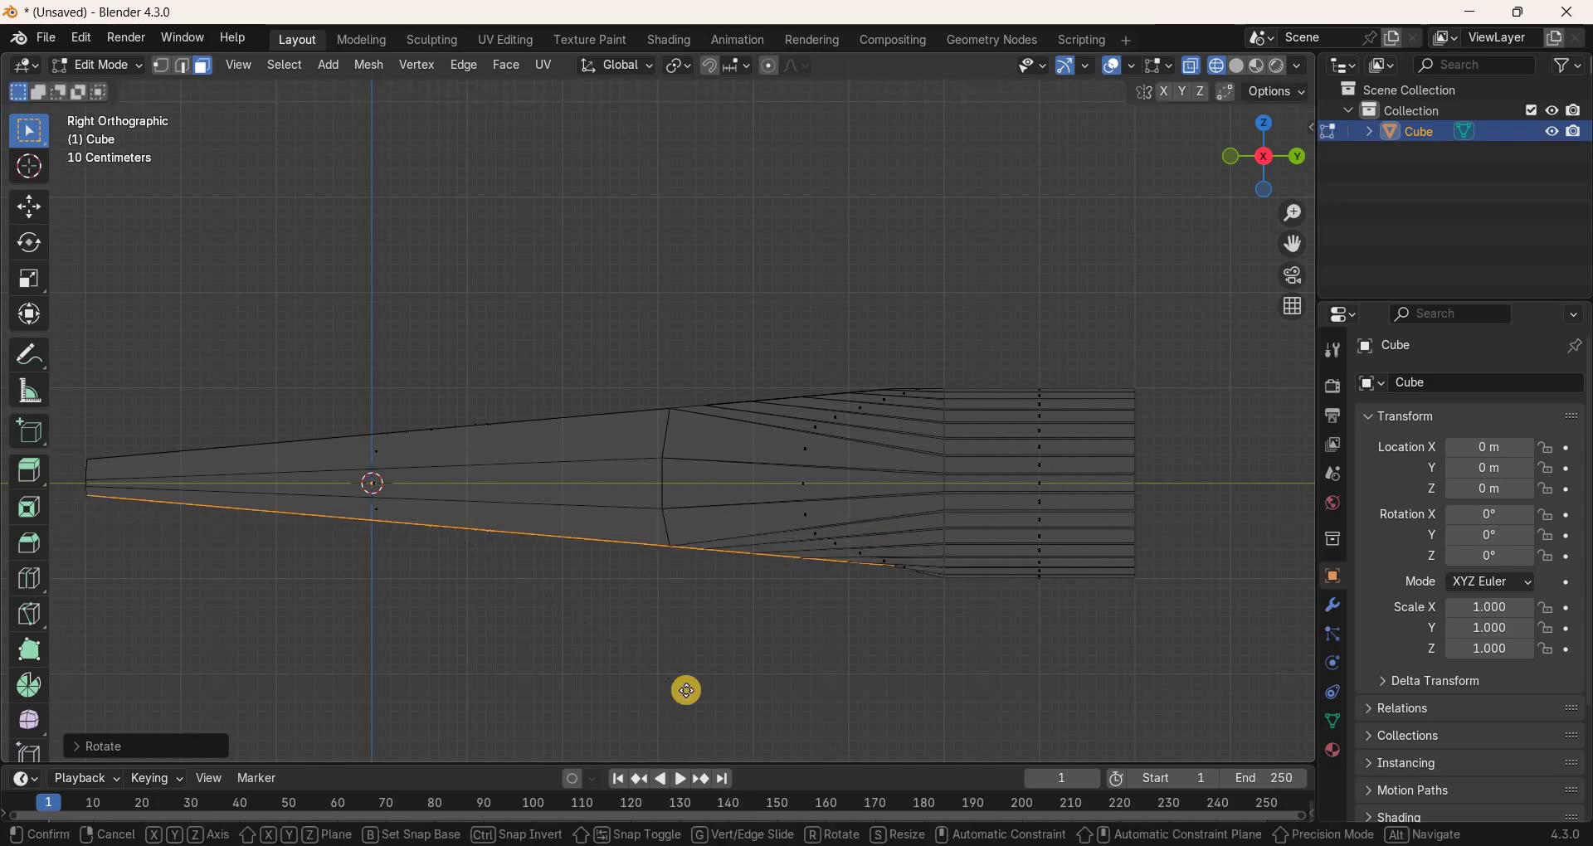
text(z)
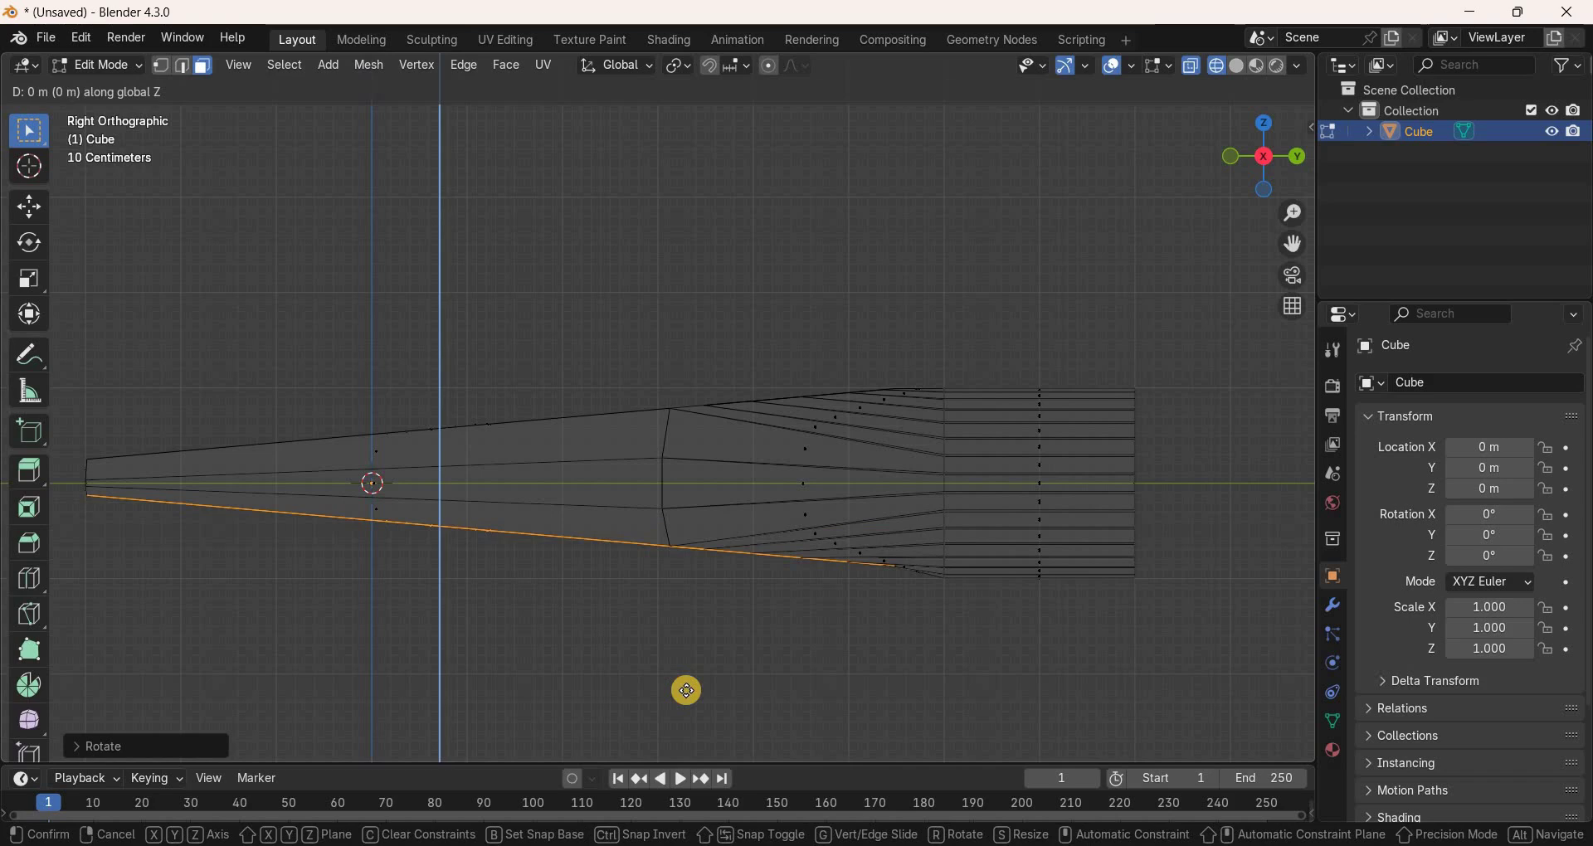
text(-0.1247|)])
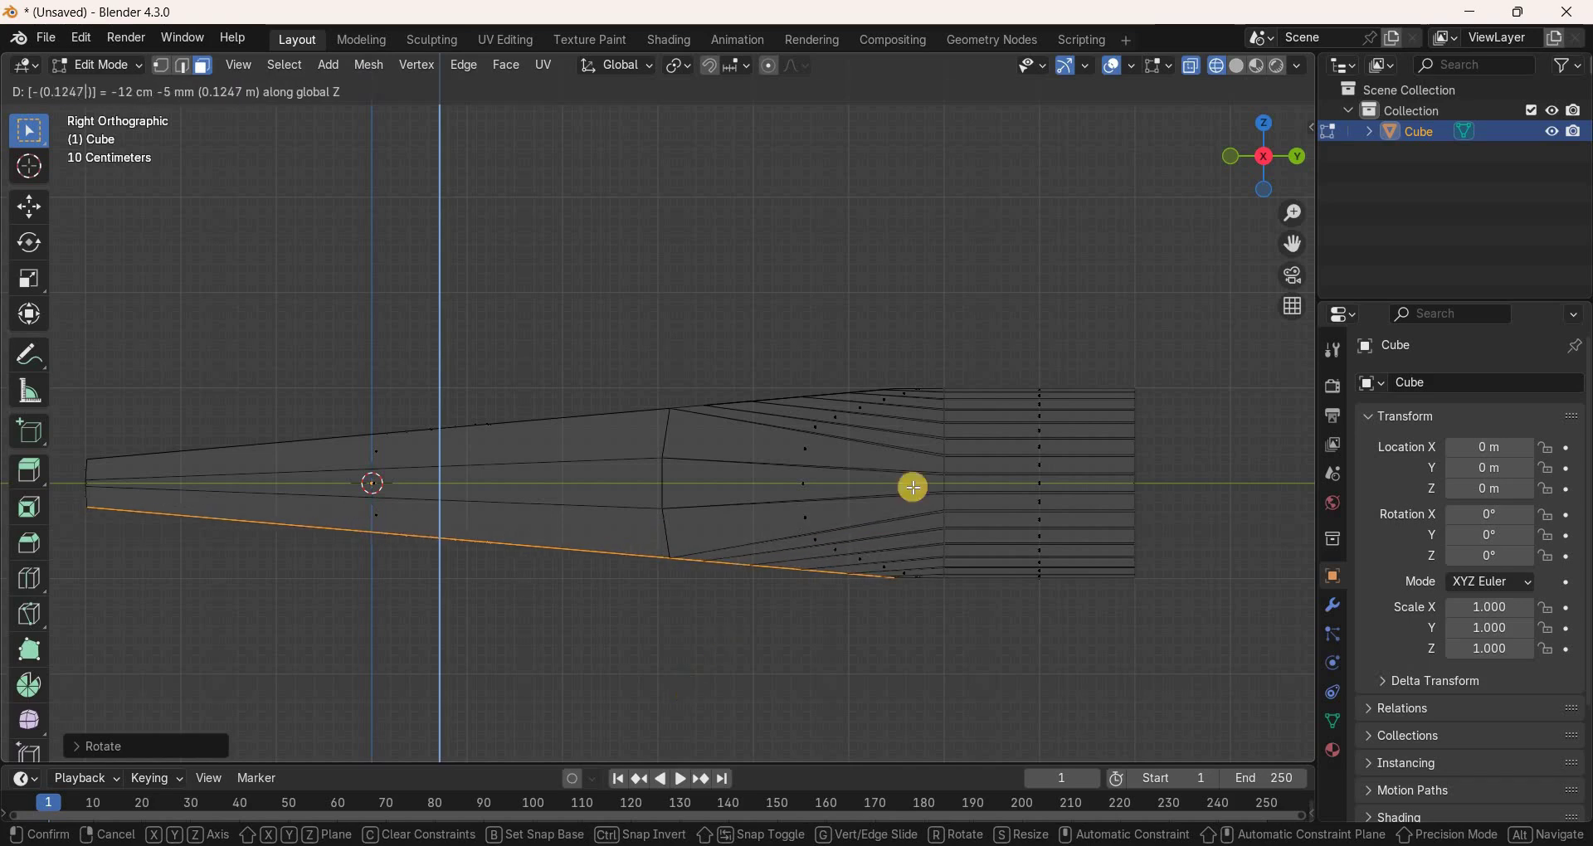
key(Return)
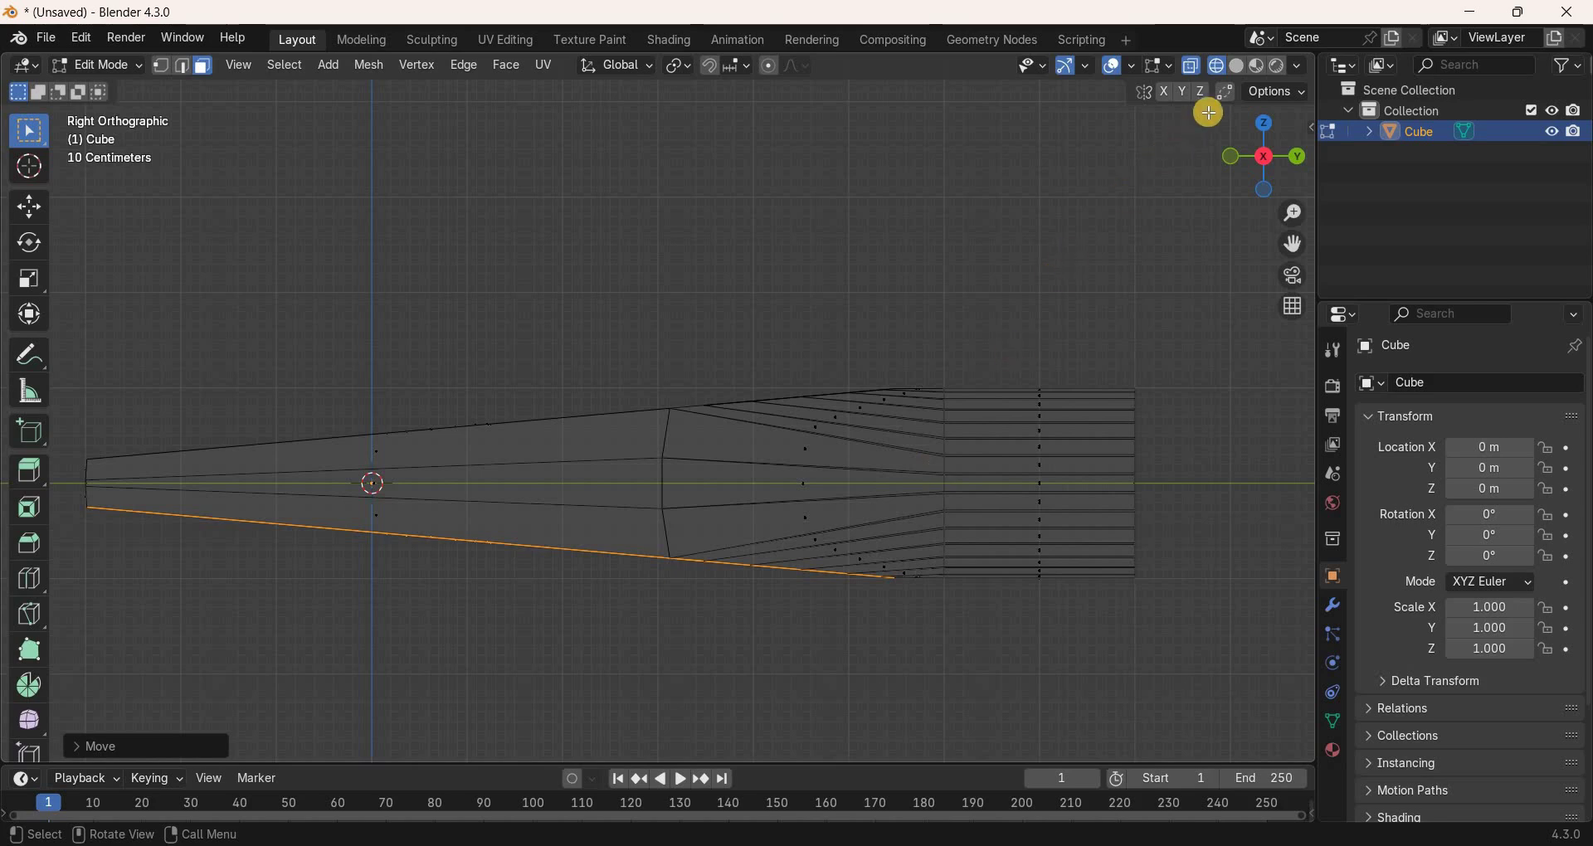
In solid shading, select all end faces of the blade tip and scale them by 0.5 along Z.
click(1237, 66)
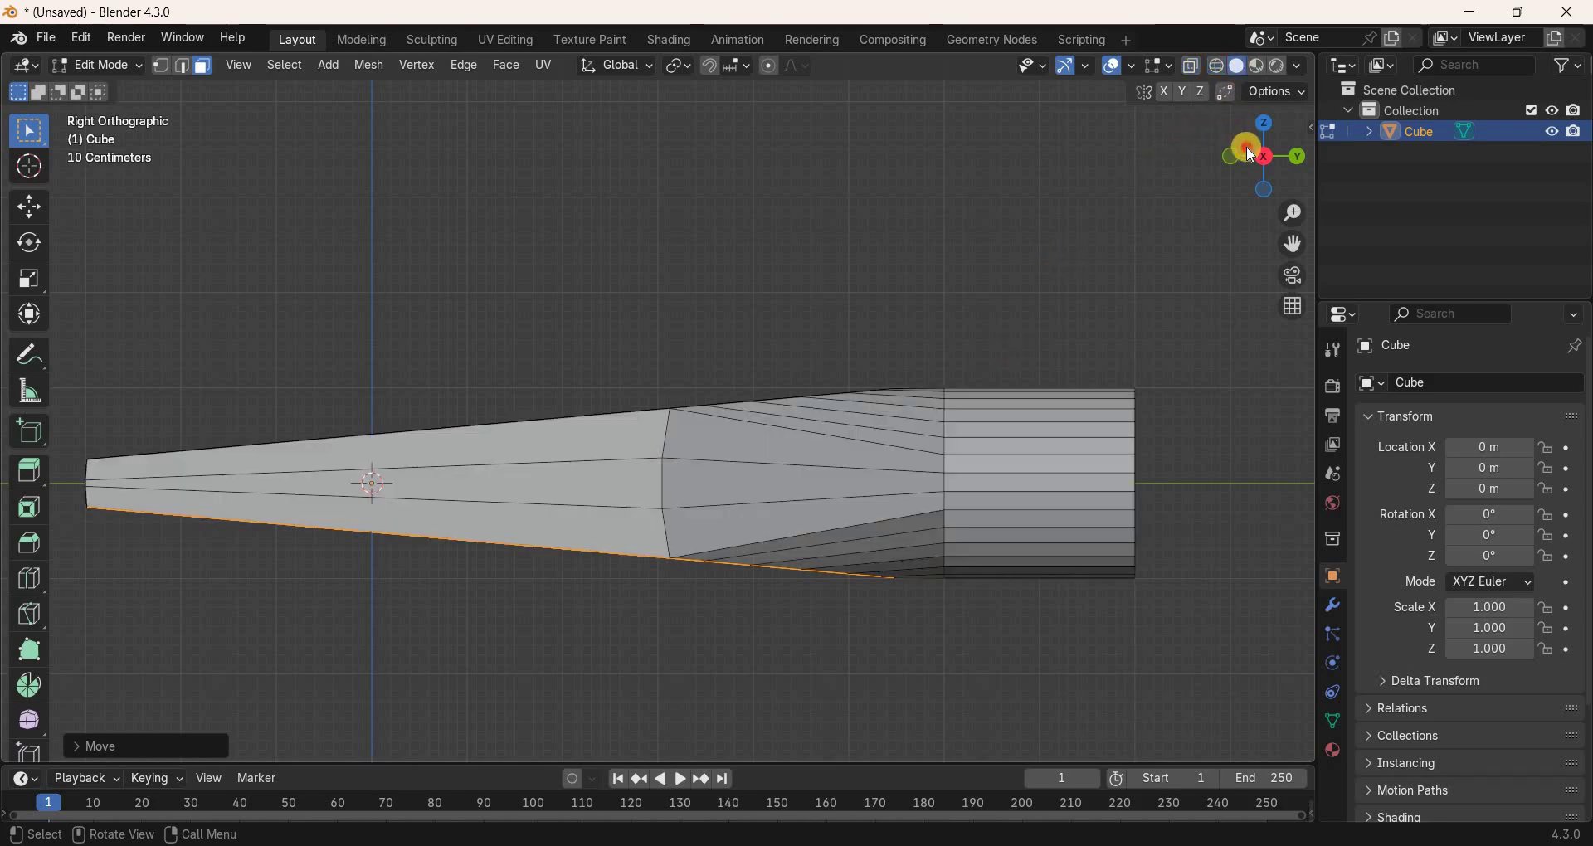
middle_drag(165, 142, 496, 479)
click(440, 486)
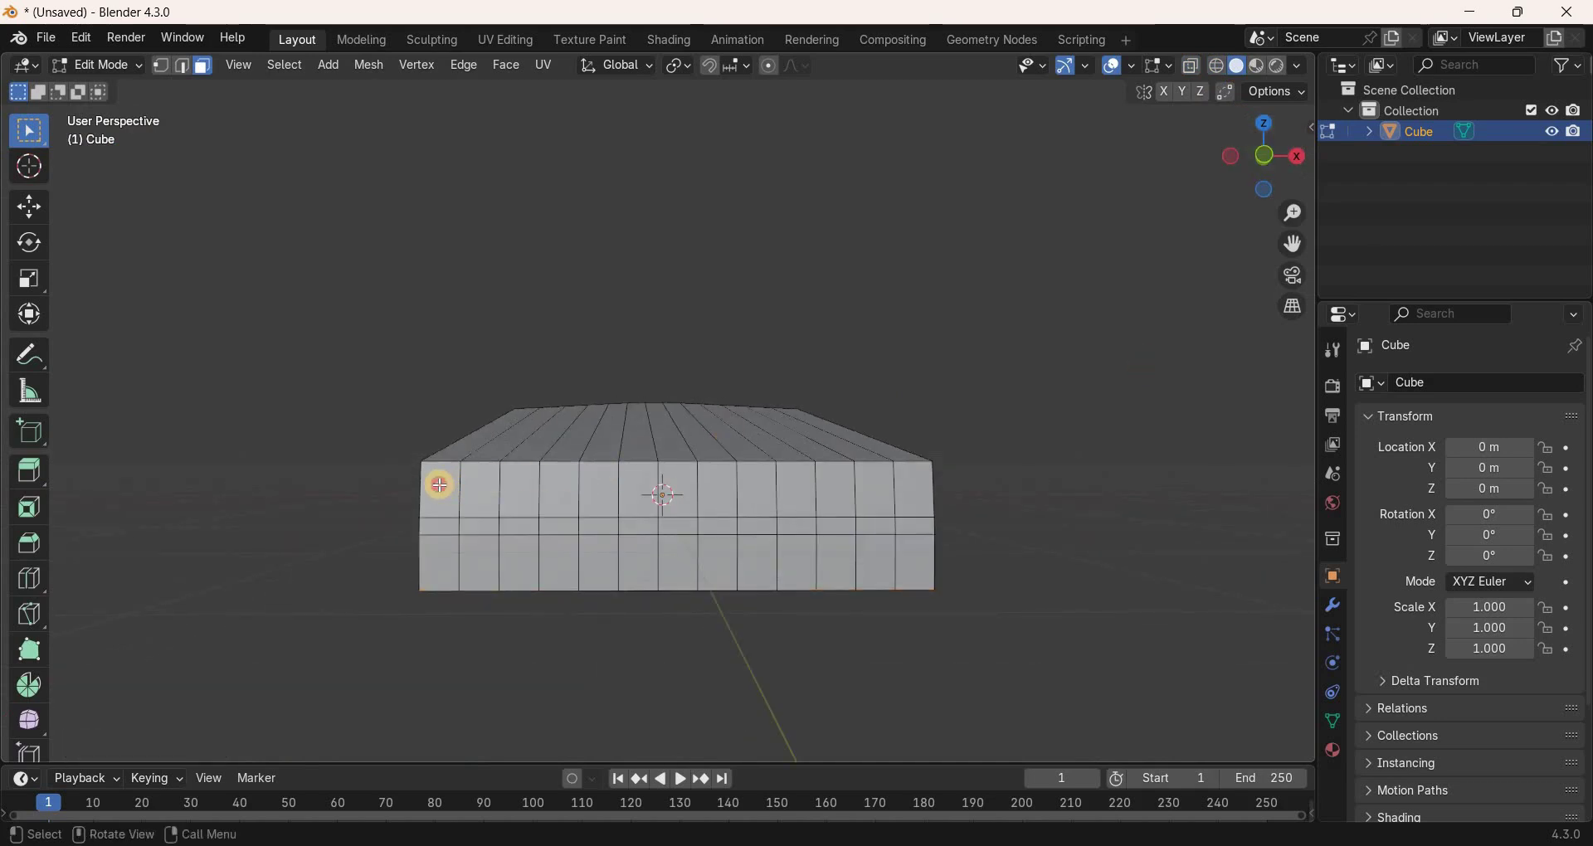
drag(440, 486, 1062, 521)
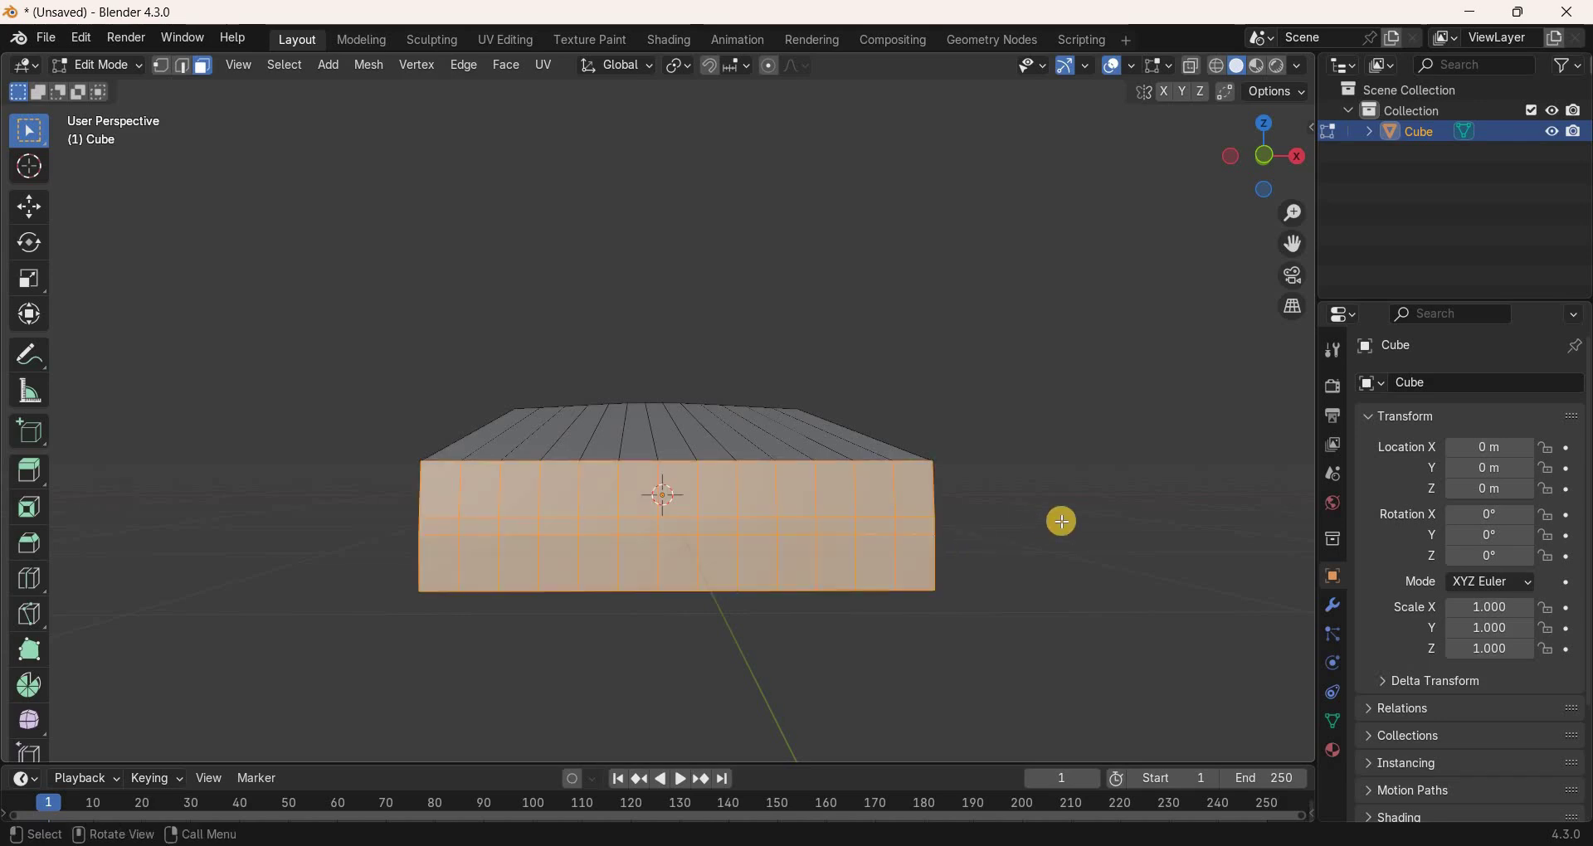
key(s)
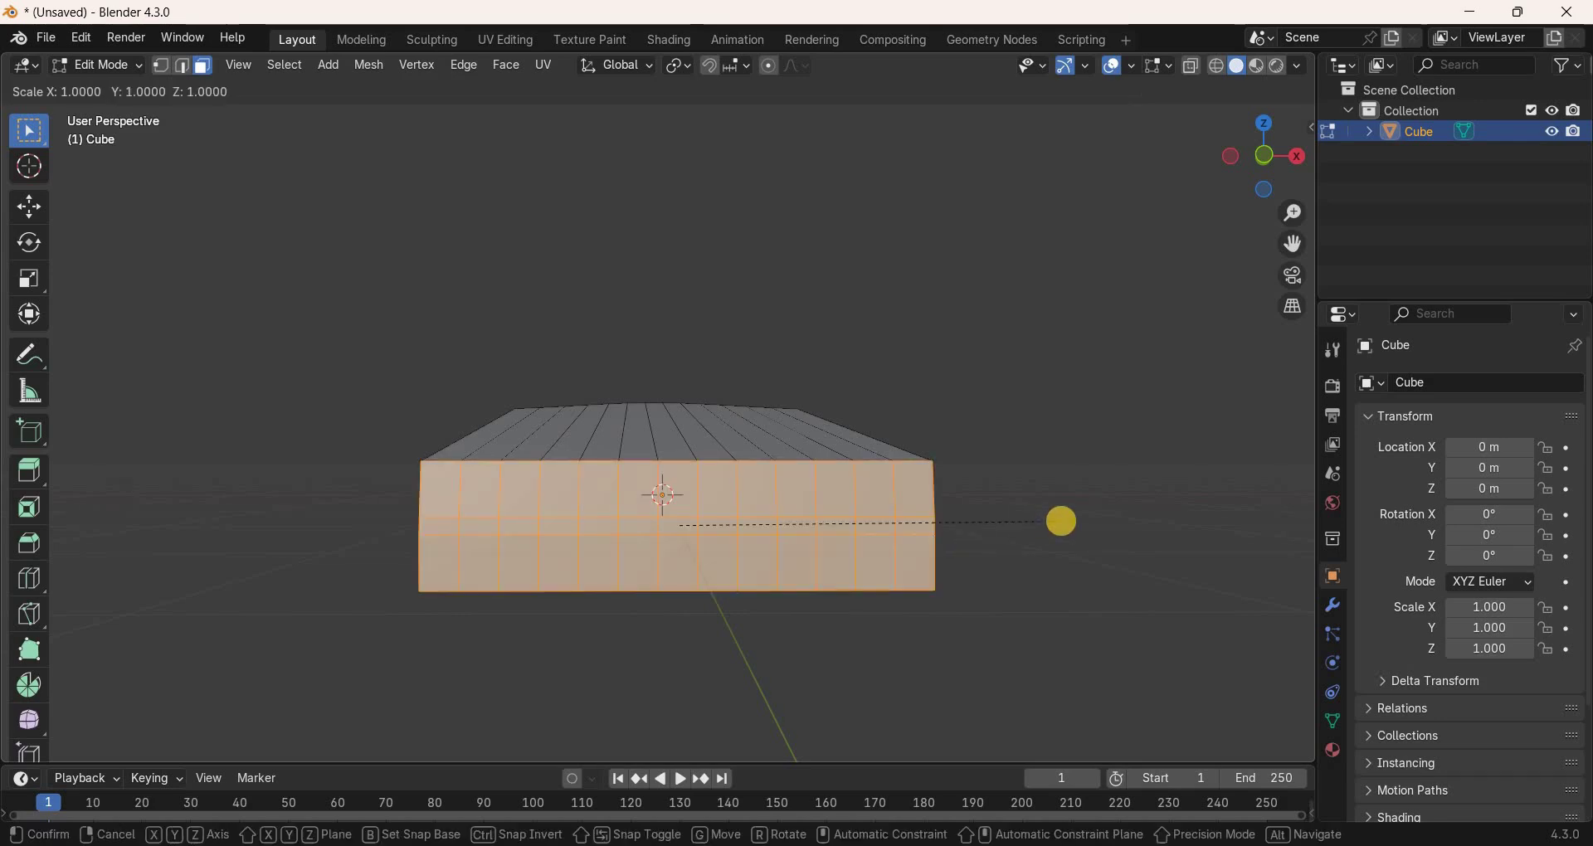
text(z.5)
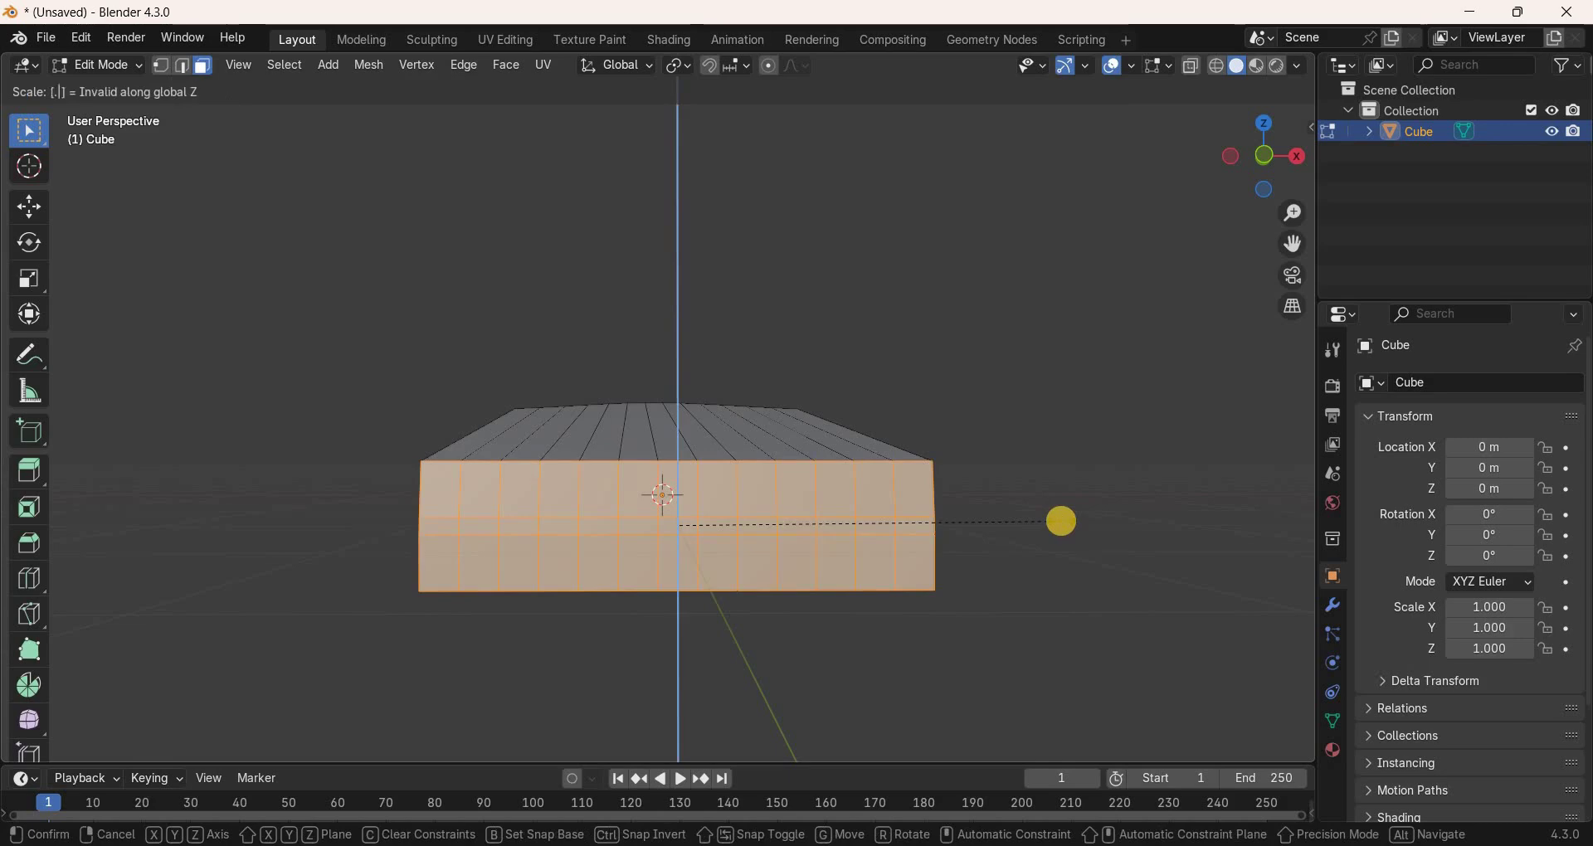
key(Return)
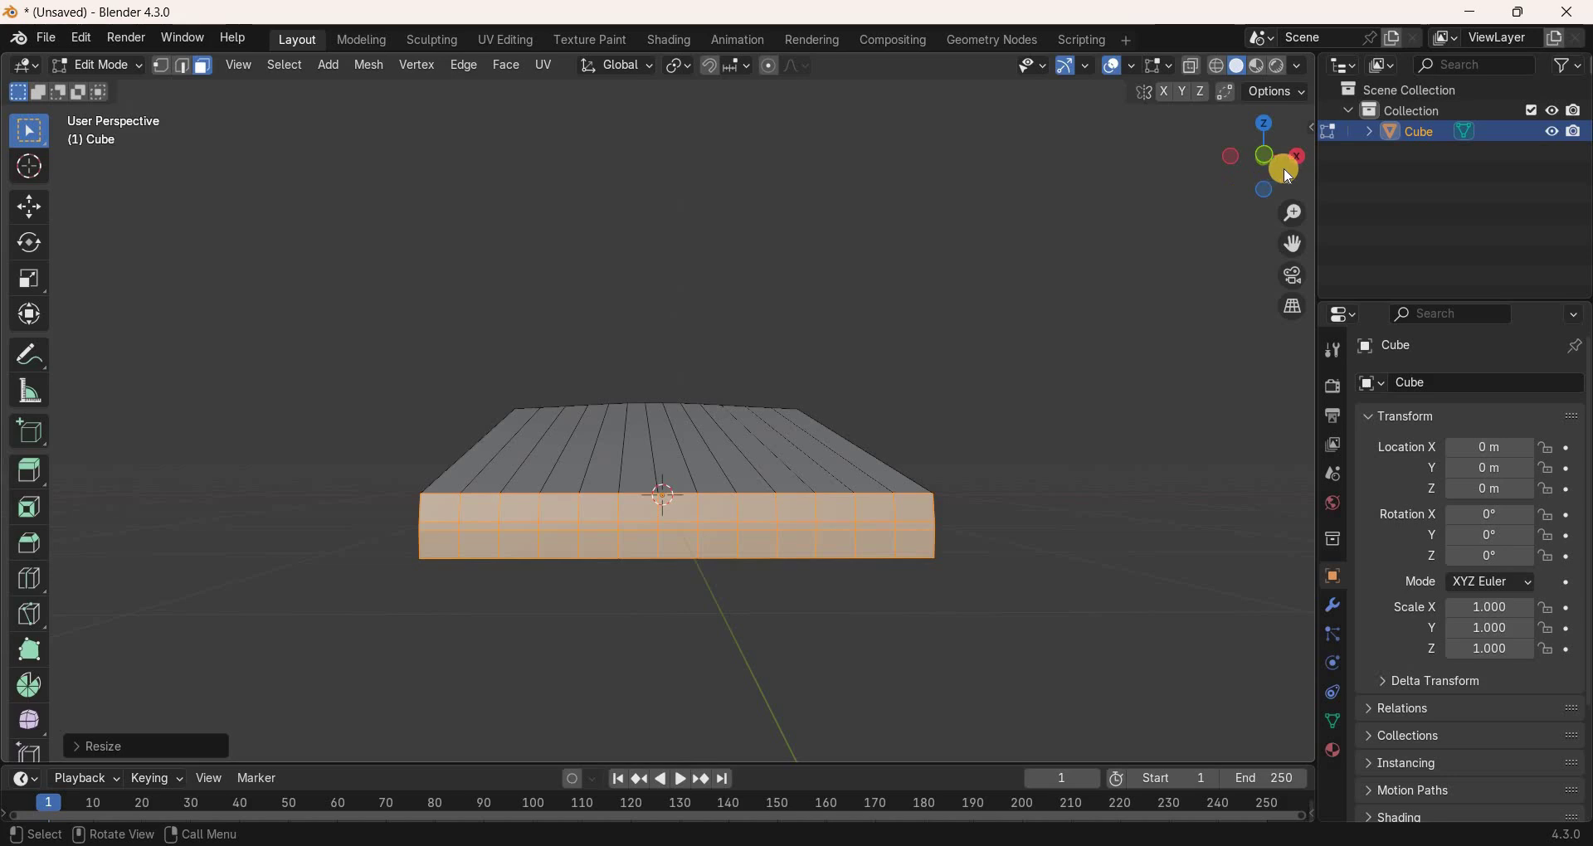
Add a Subdivision Surface modifier with viewport level 2 and render level 3 to the screwdriver, and shade it smooth.
drag(1265, 156, 1134, 260)
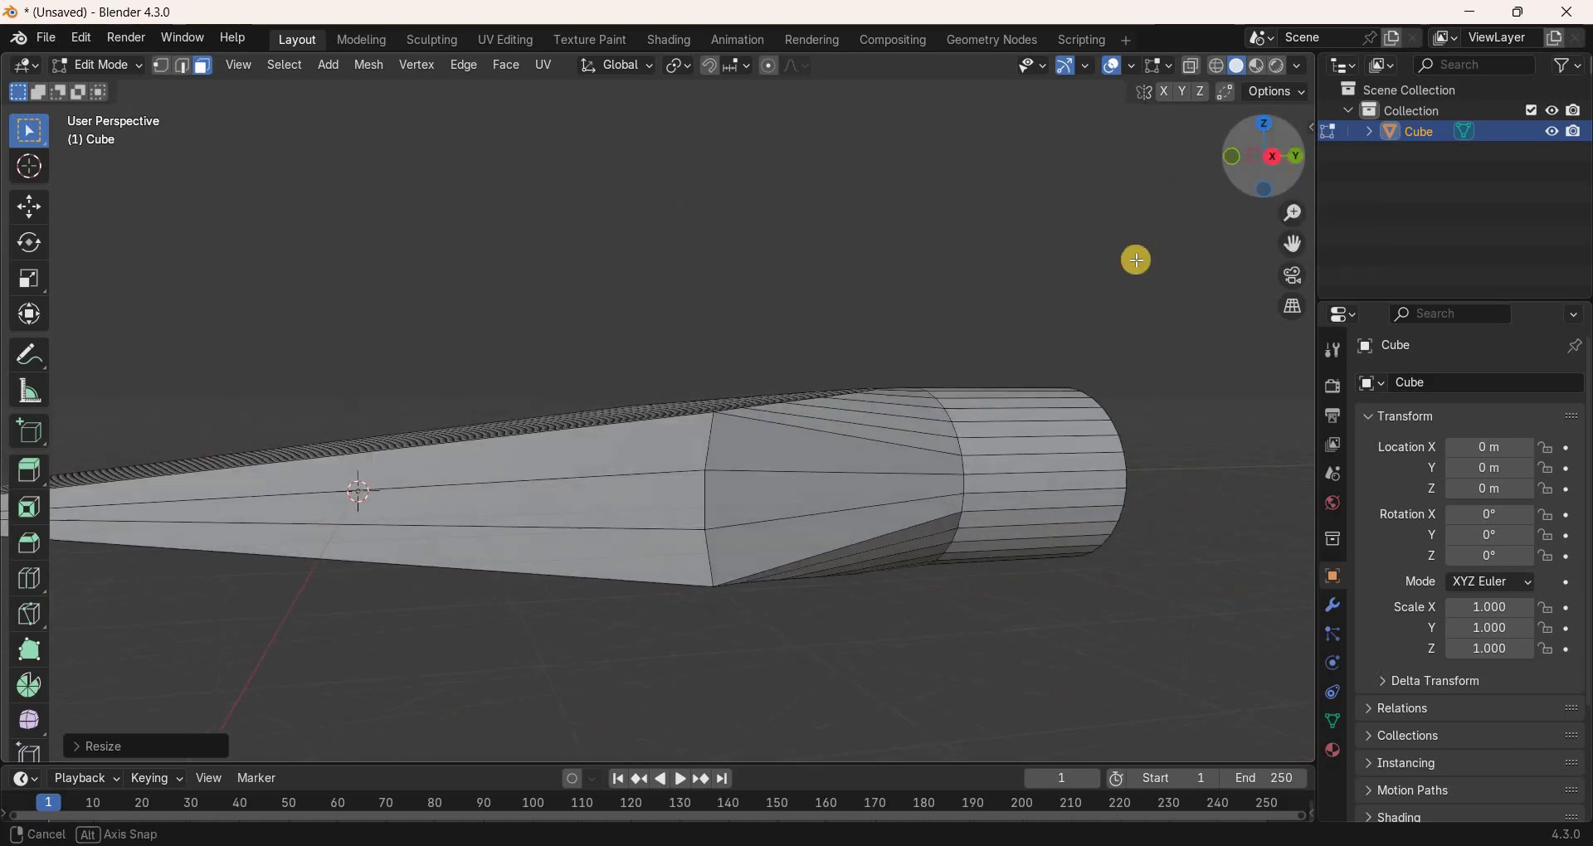
key(Tab)
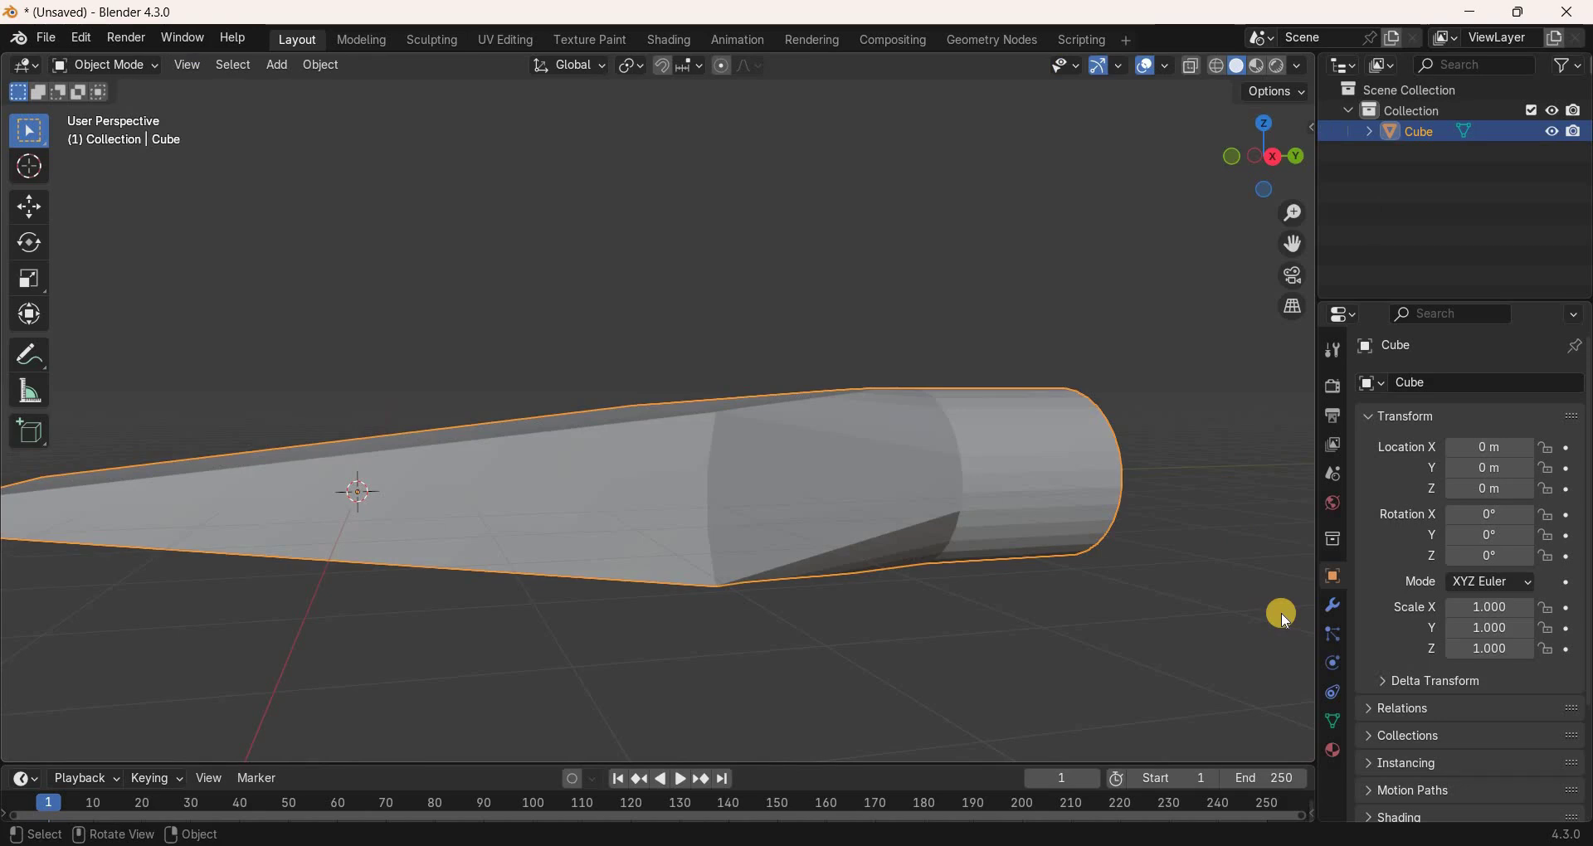
click(1331, 610)
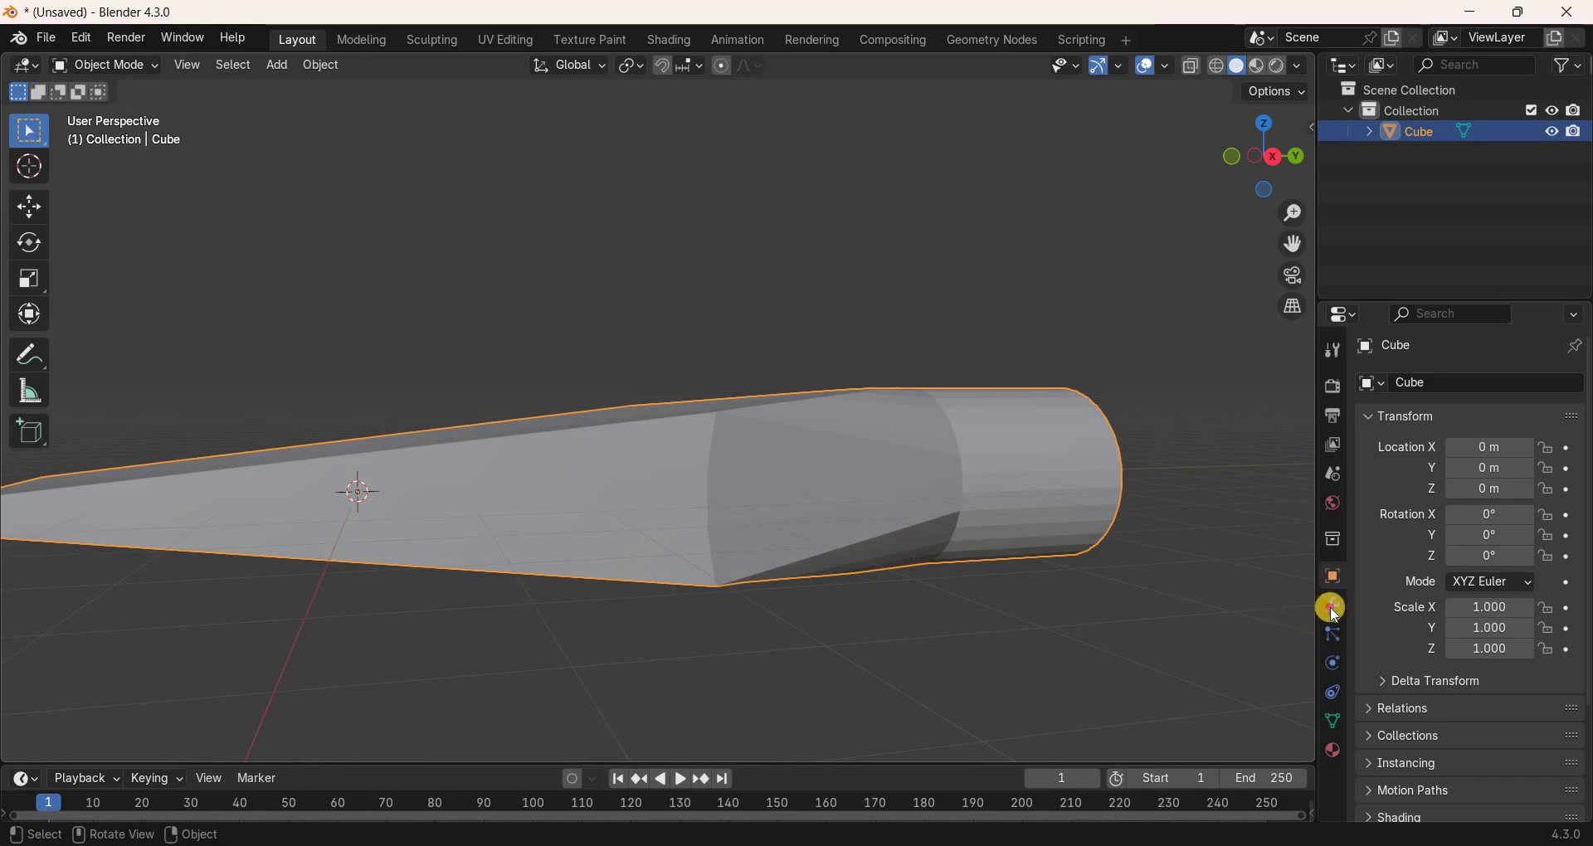
click(1485, 386)
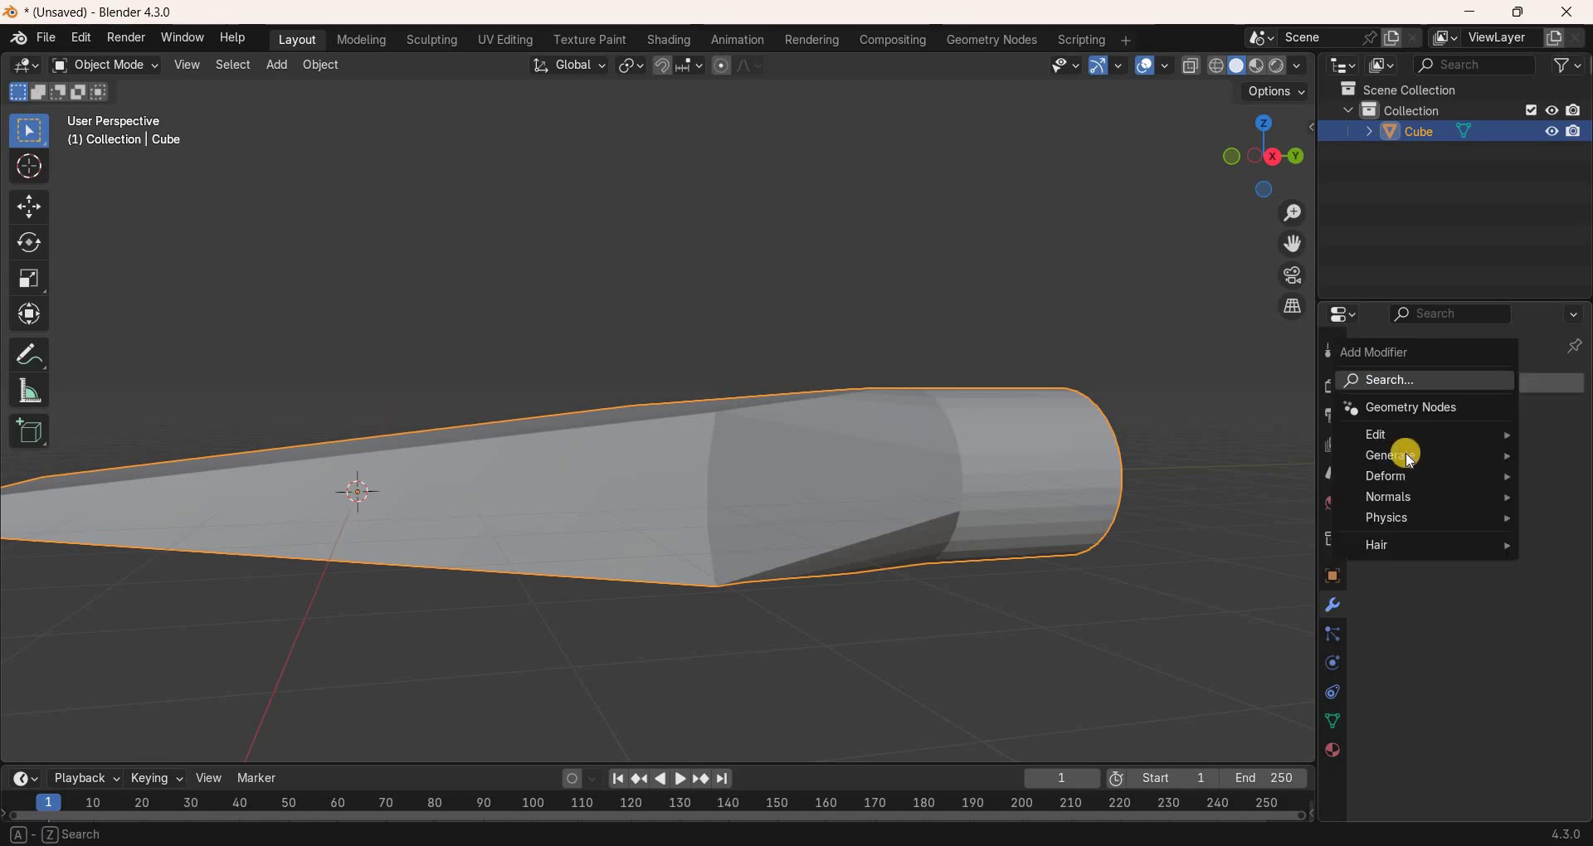
mouse_move(1377, 456)
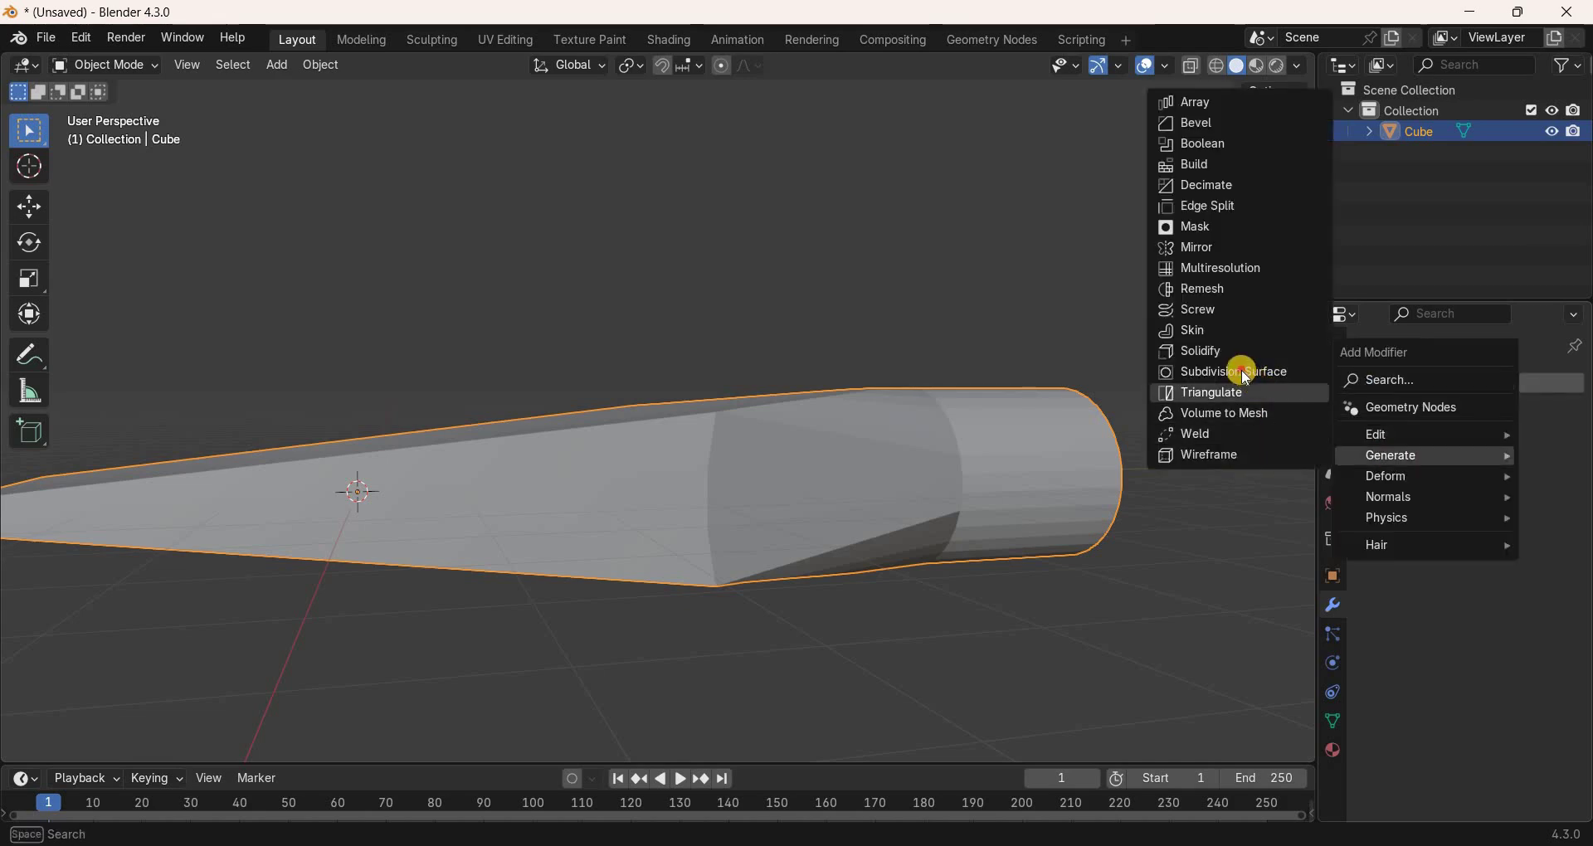
click(1246, 373)
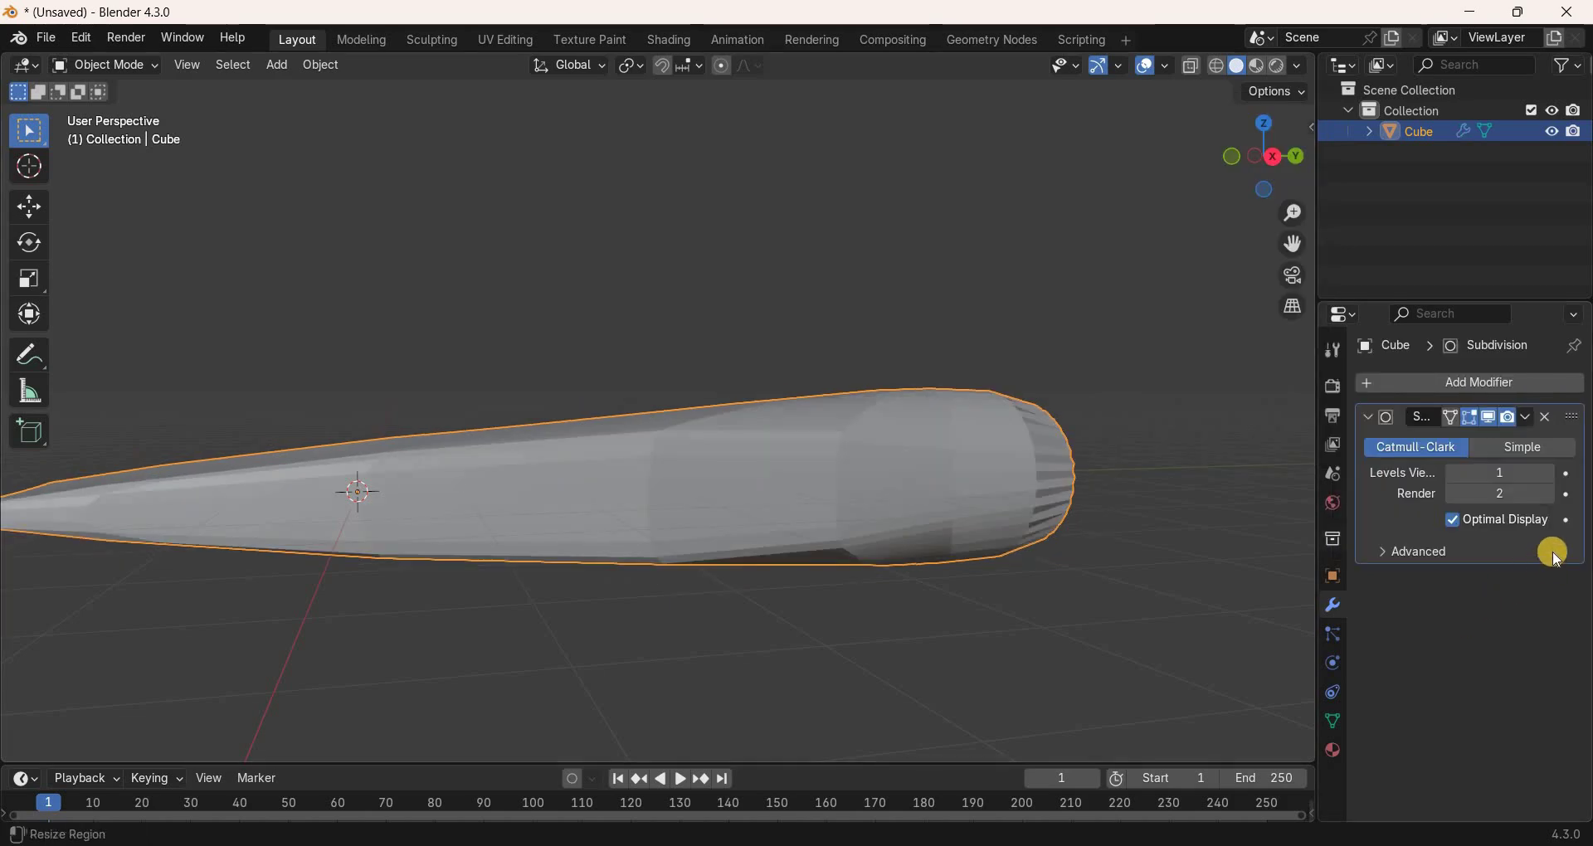
click(1549, 475)
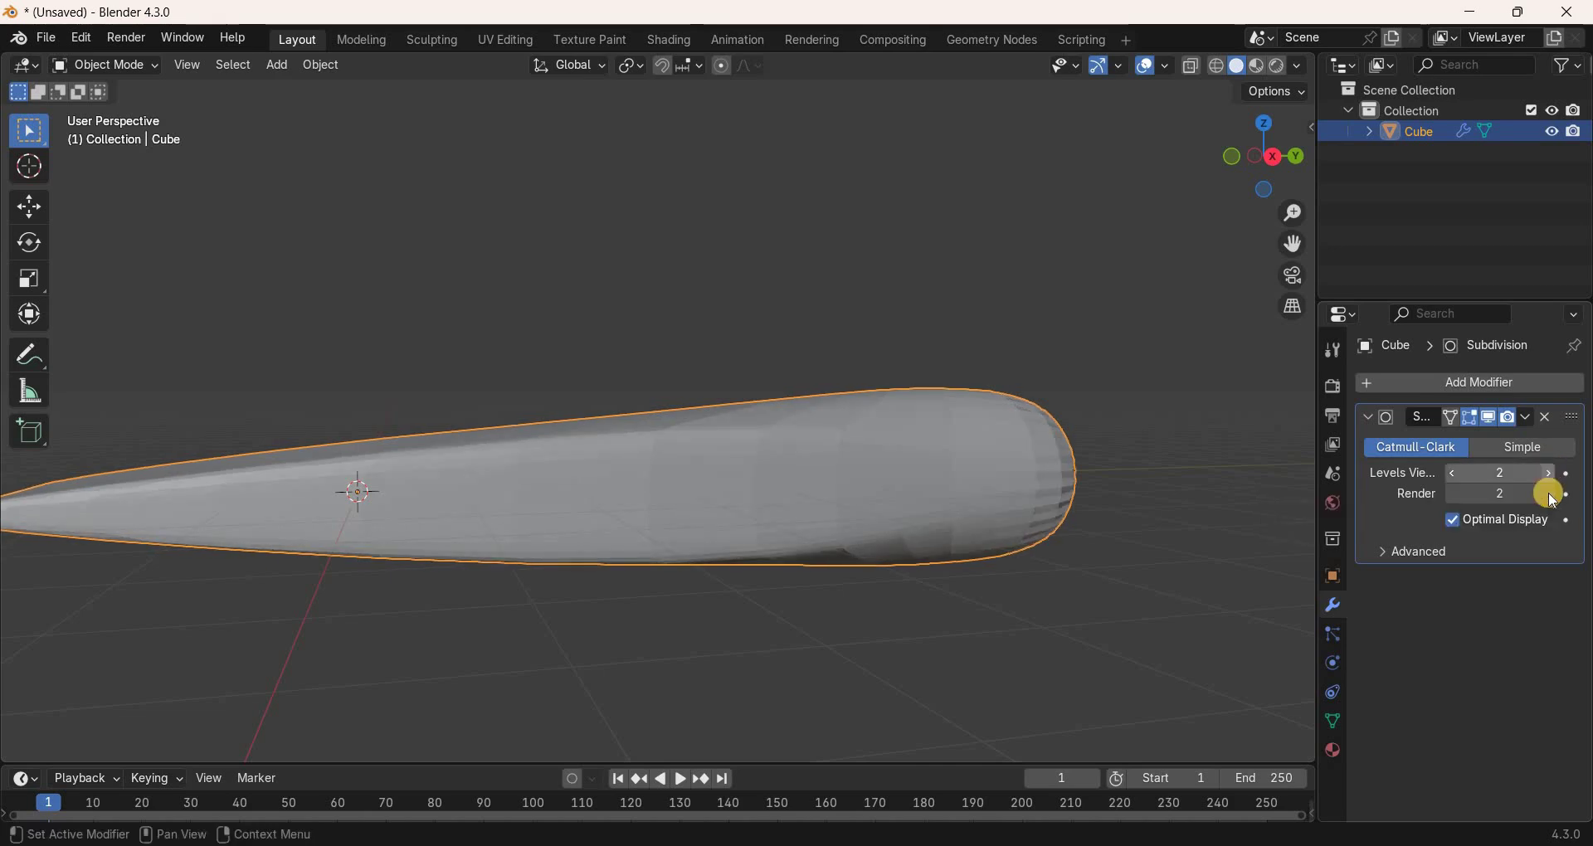
click(1551, 495)
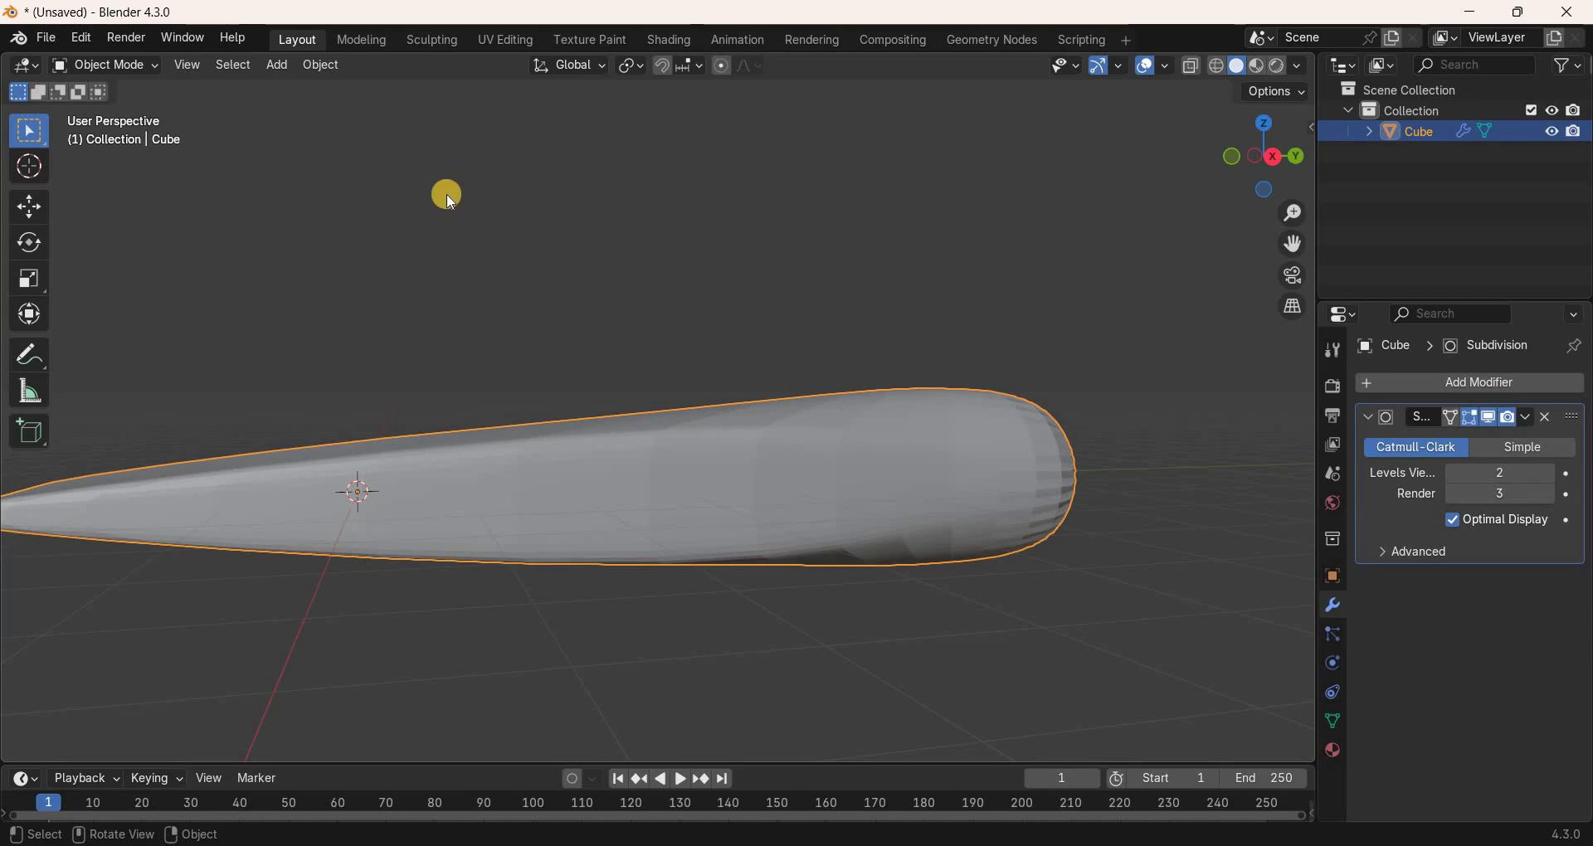
click(323, 67)
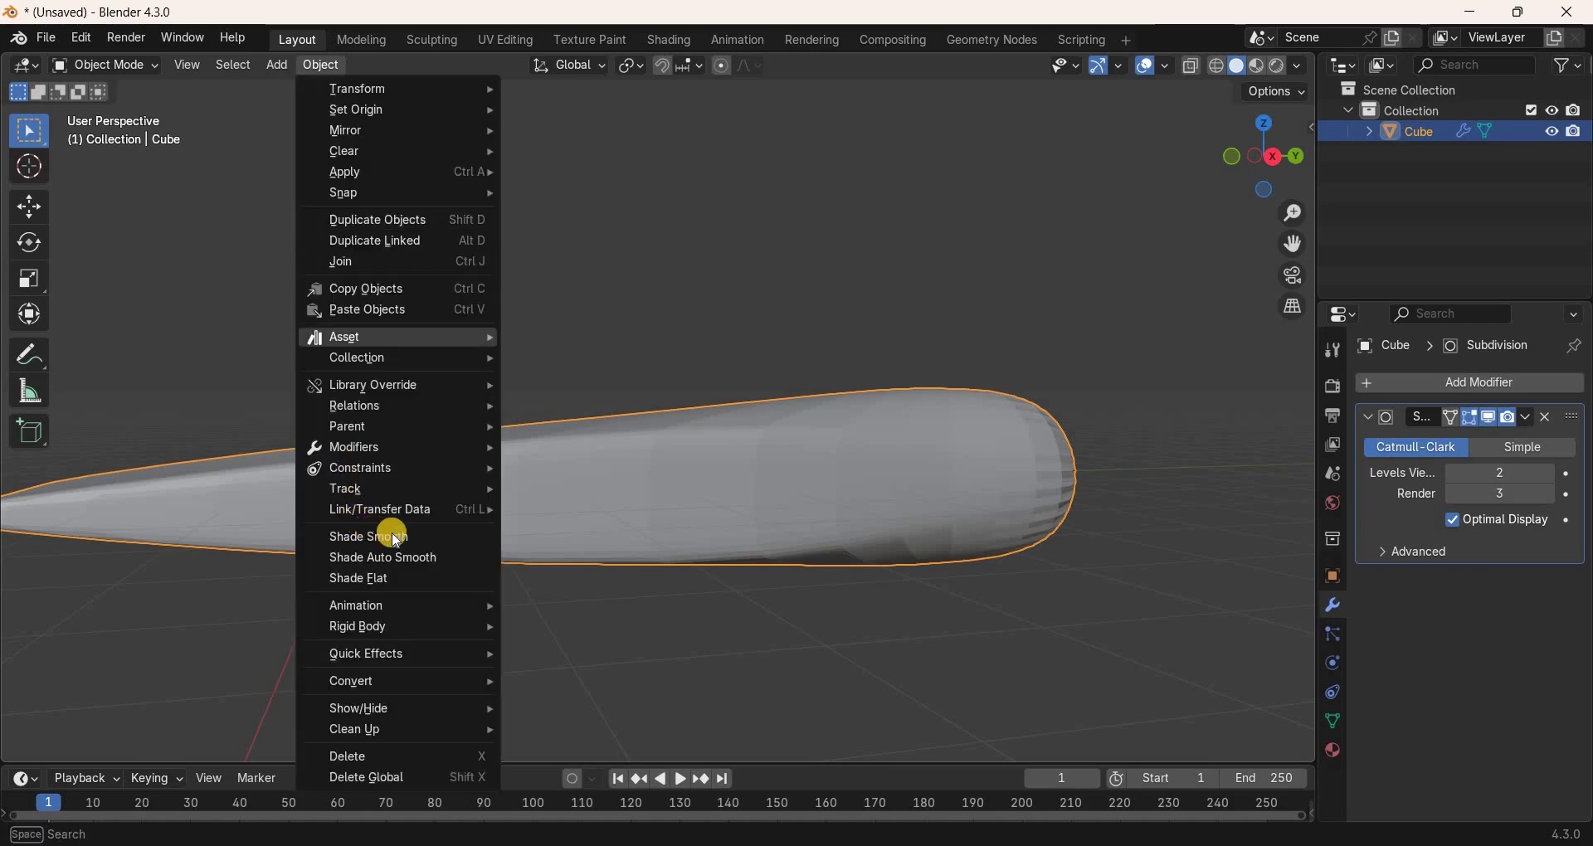
click(397, 538)
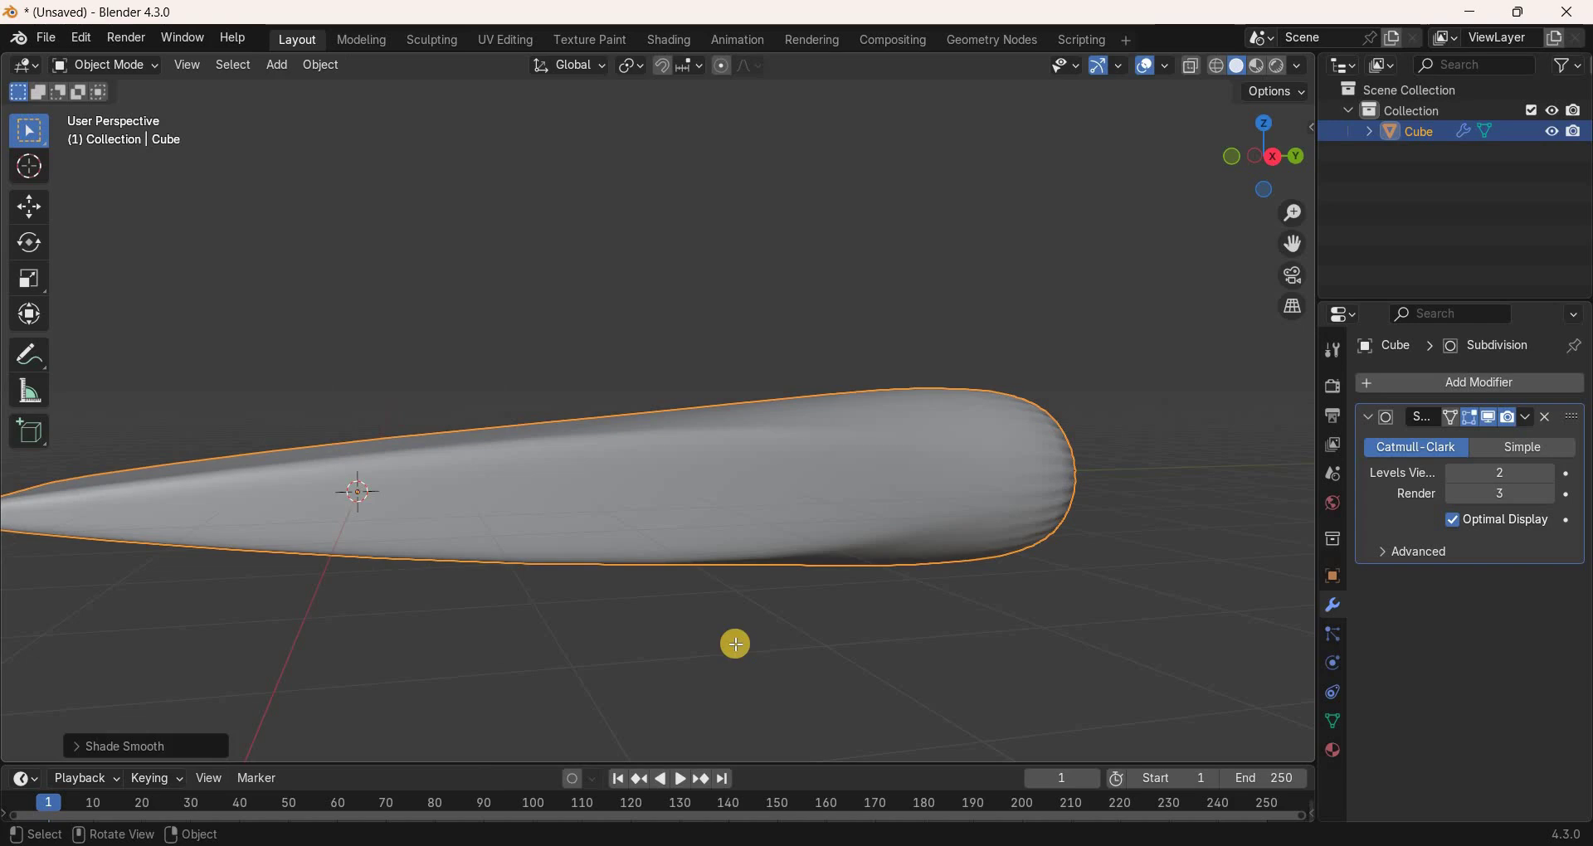
On the blade's +X flank, edge-slide the two inner lengthwise edges by -1 onto the flank's upper and lower borders.
key(Tab)
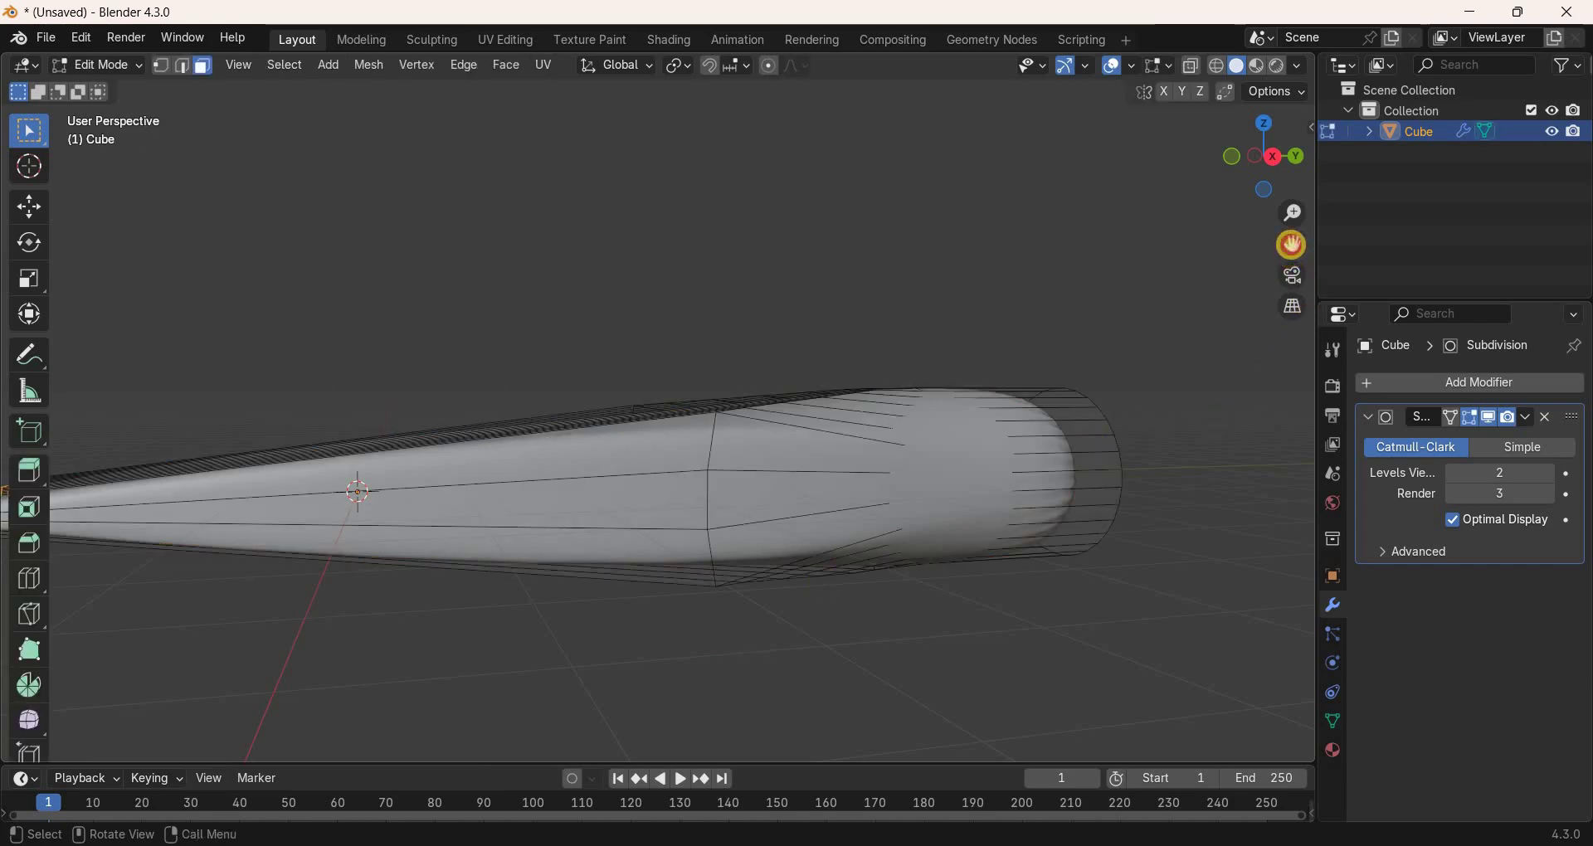
ctrl+scroll(789, 558, up, 4)
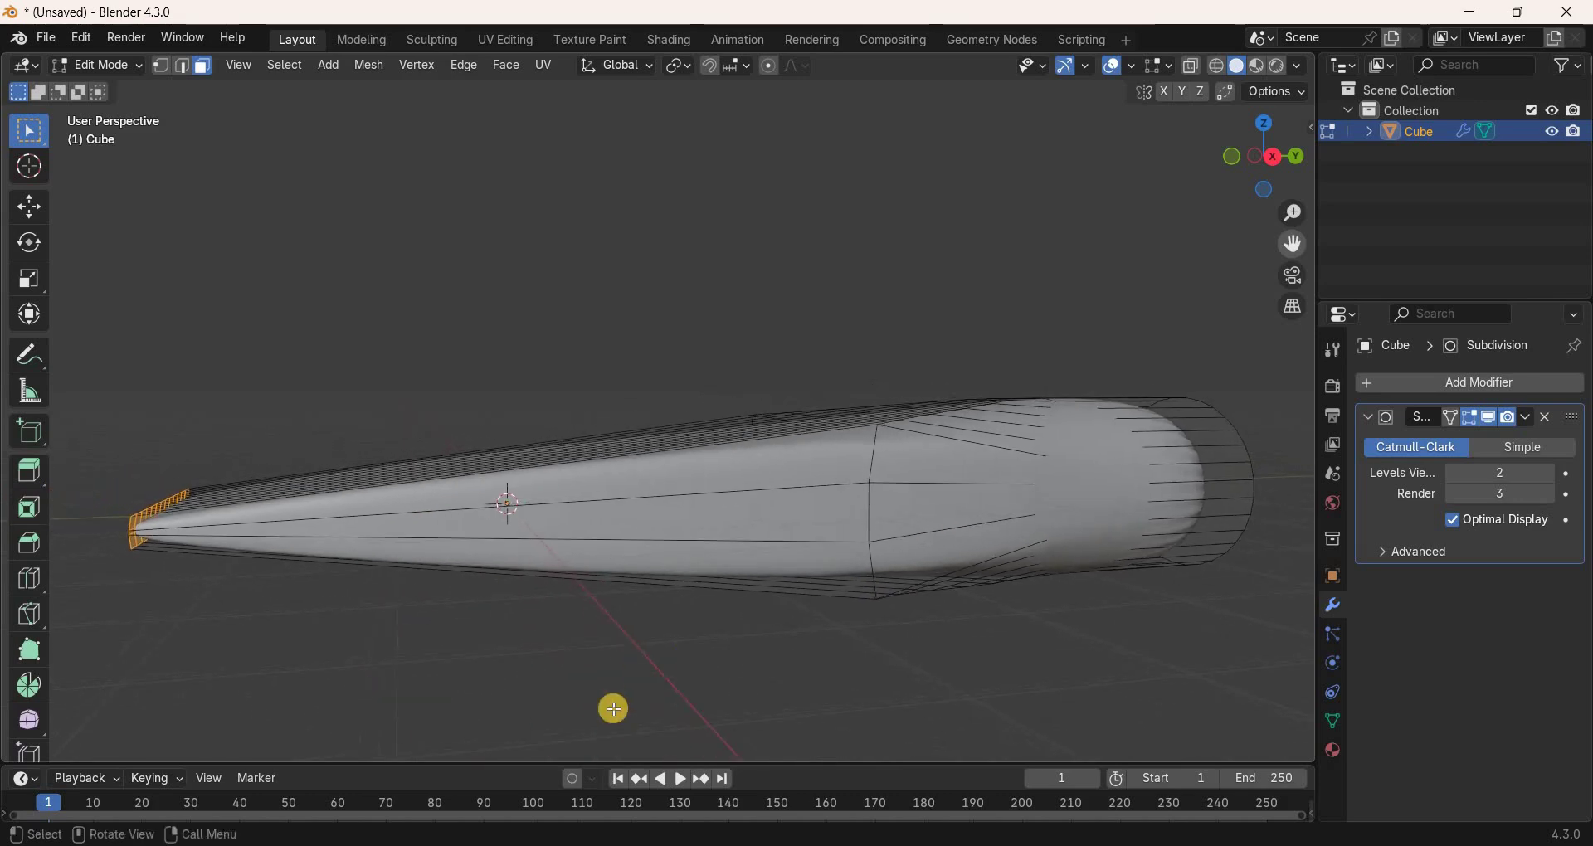
key(2)
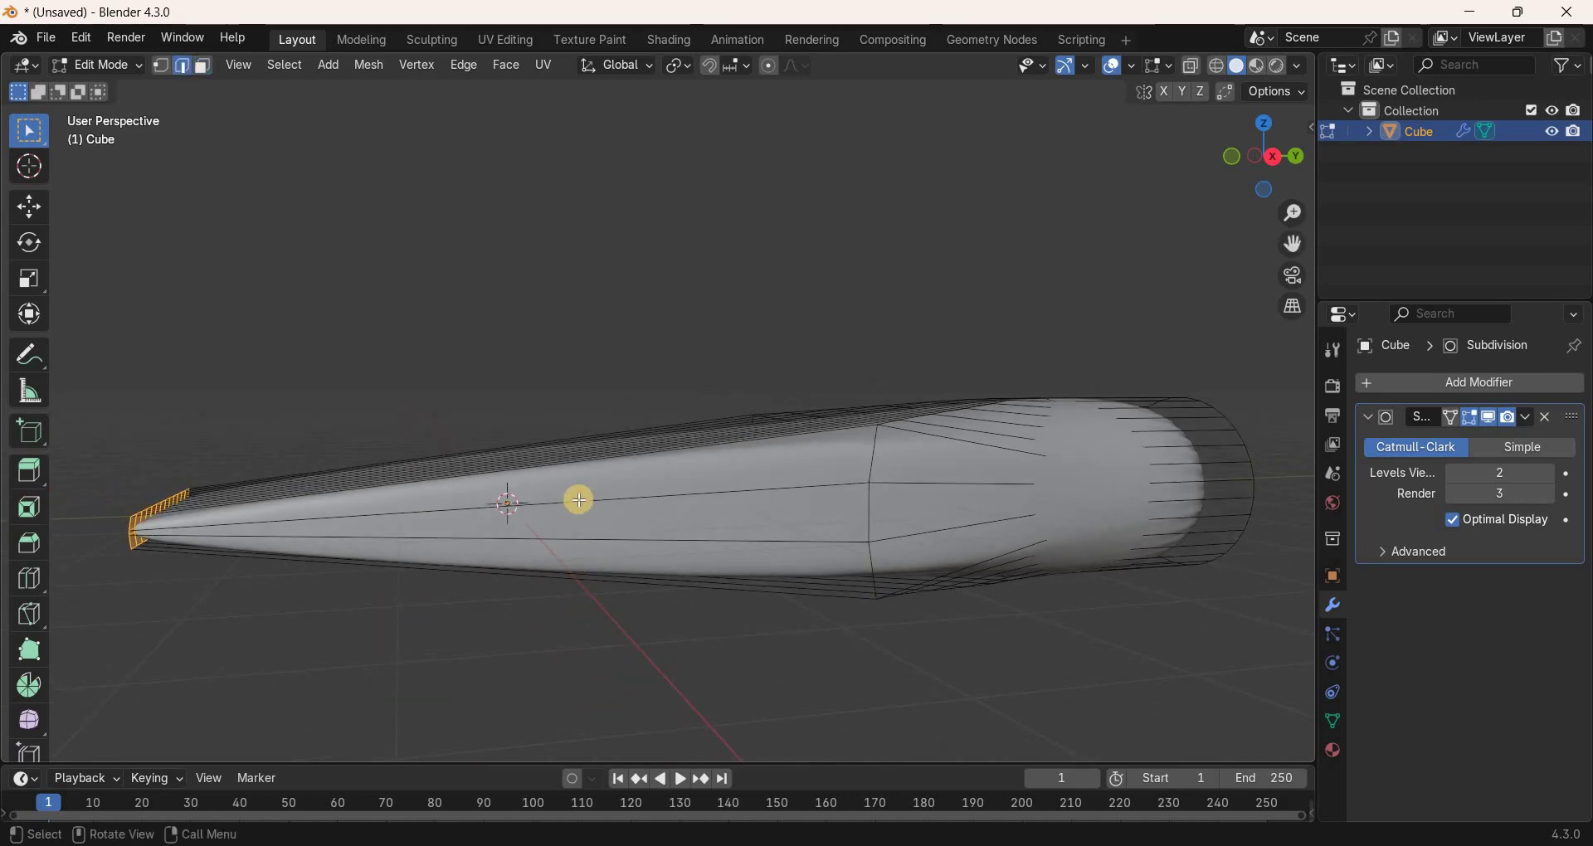
click(579, 500)
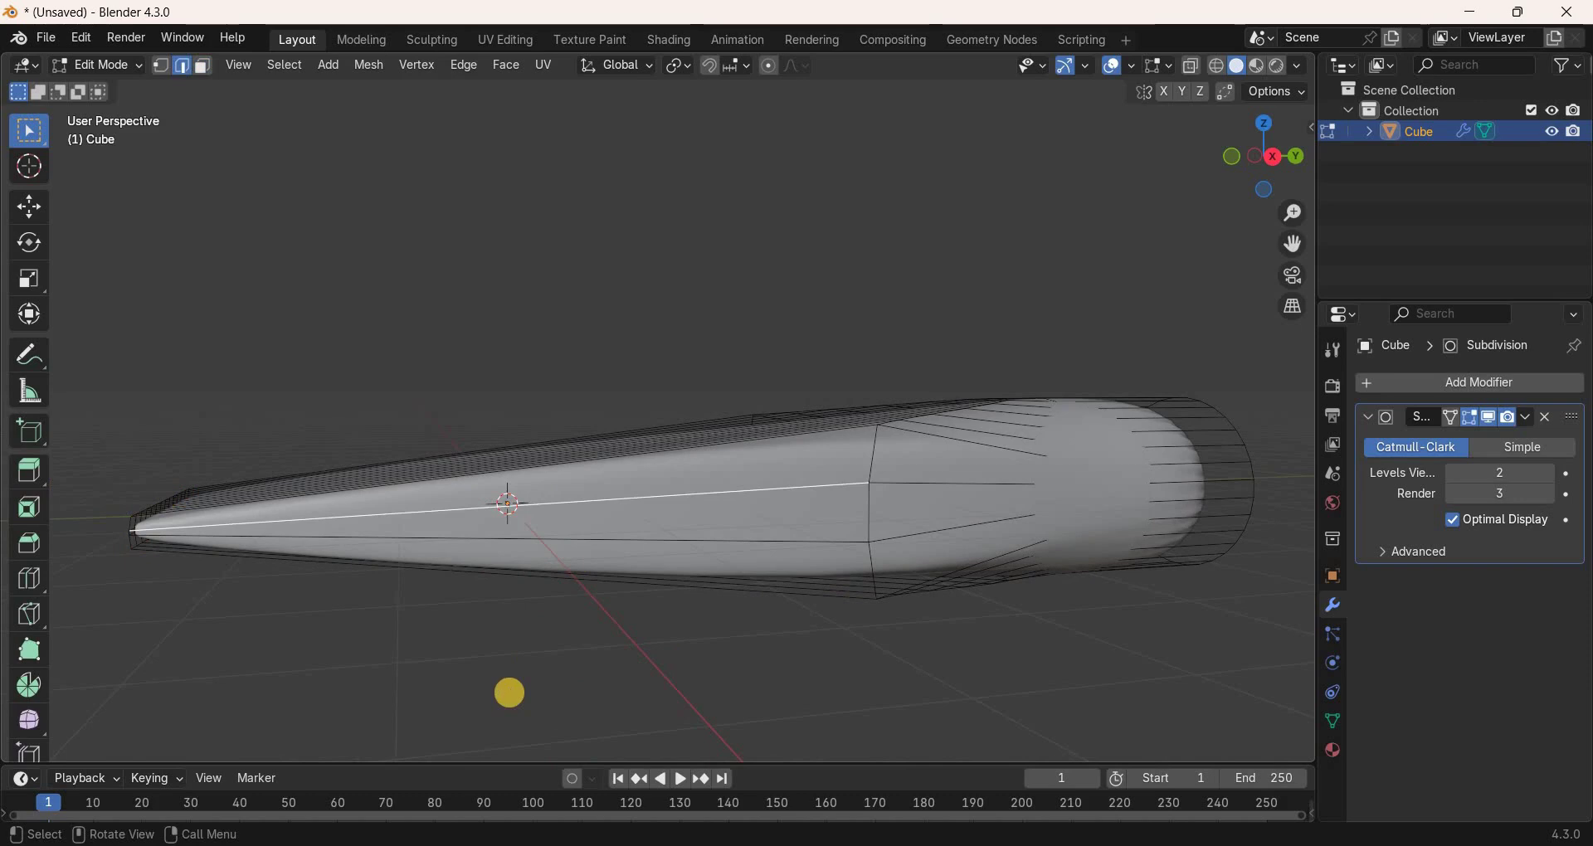
key(g)
key(g)
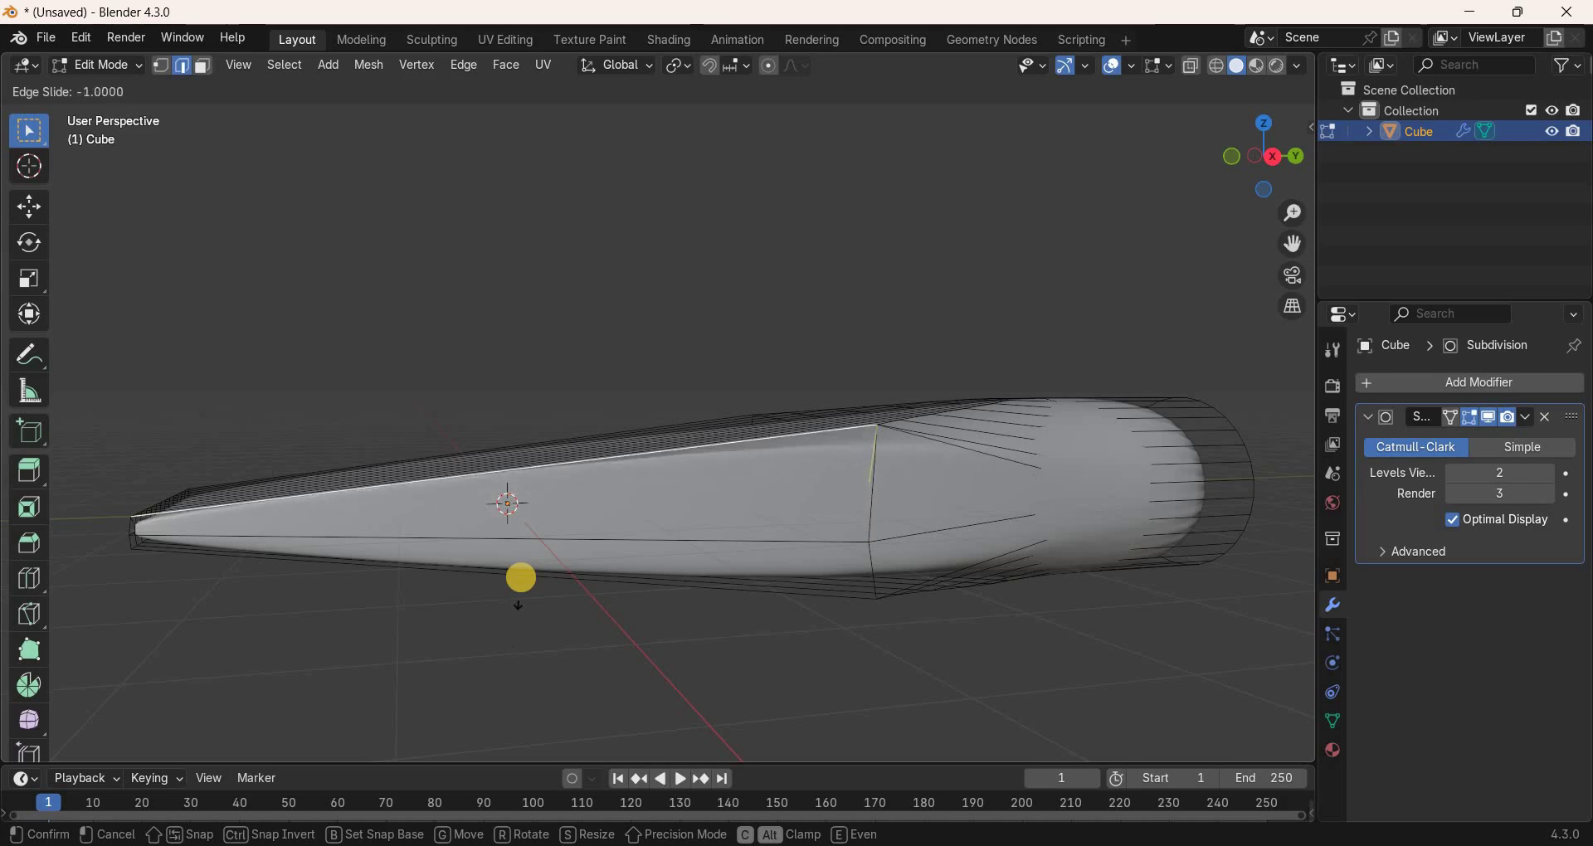
click(548, 544)
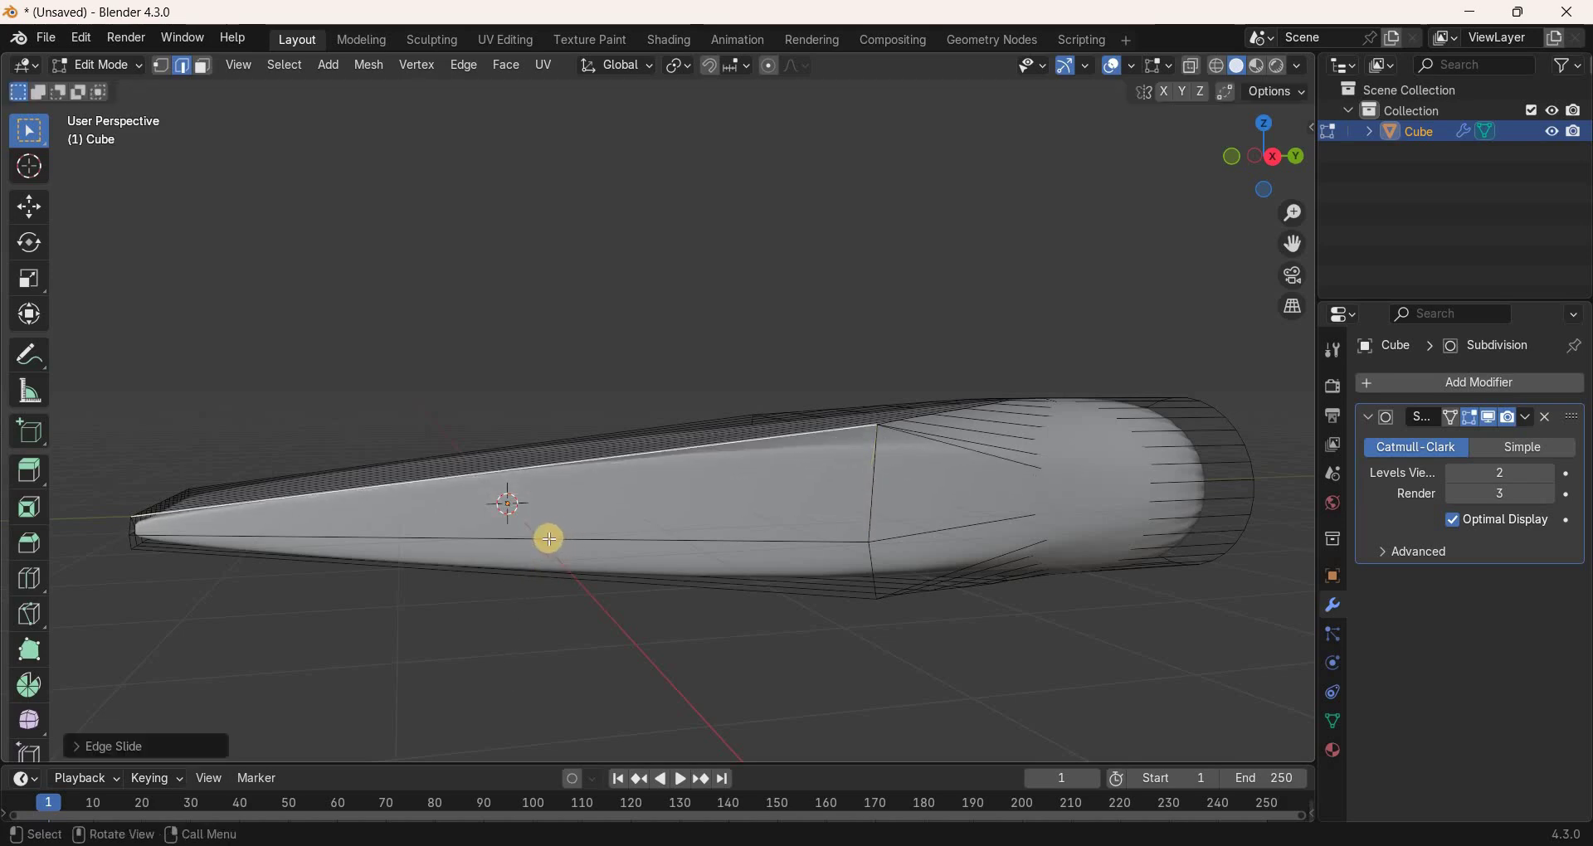
key(ctrl+z)
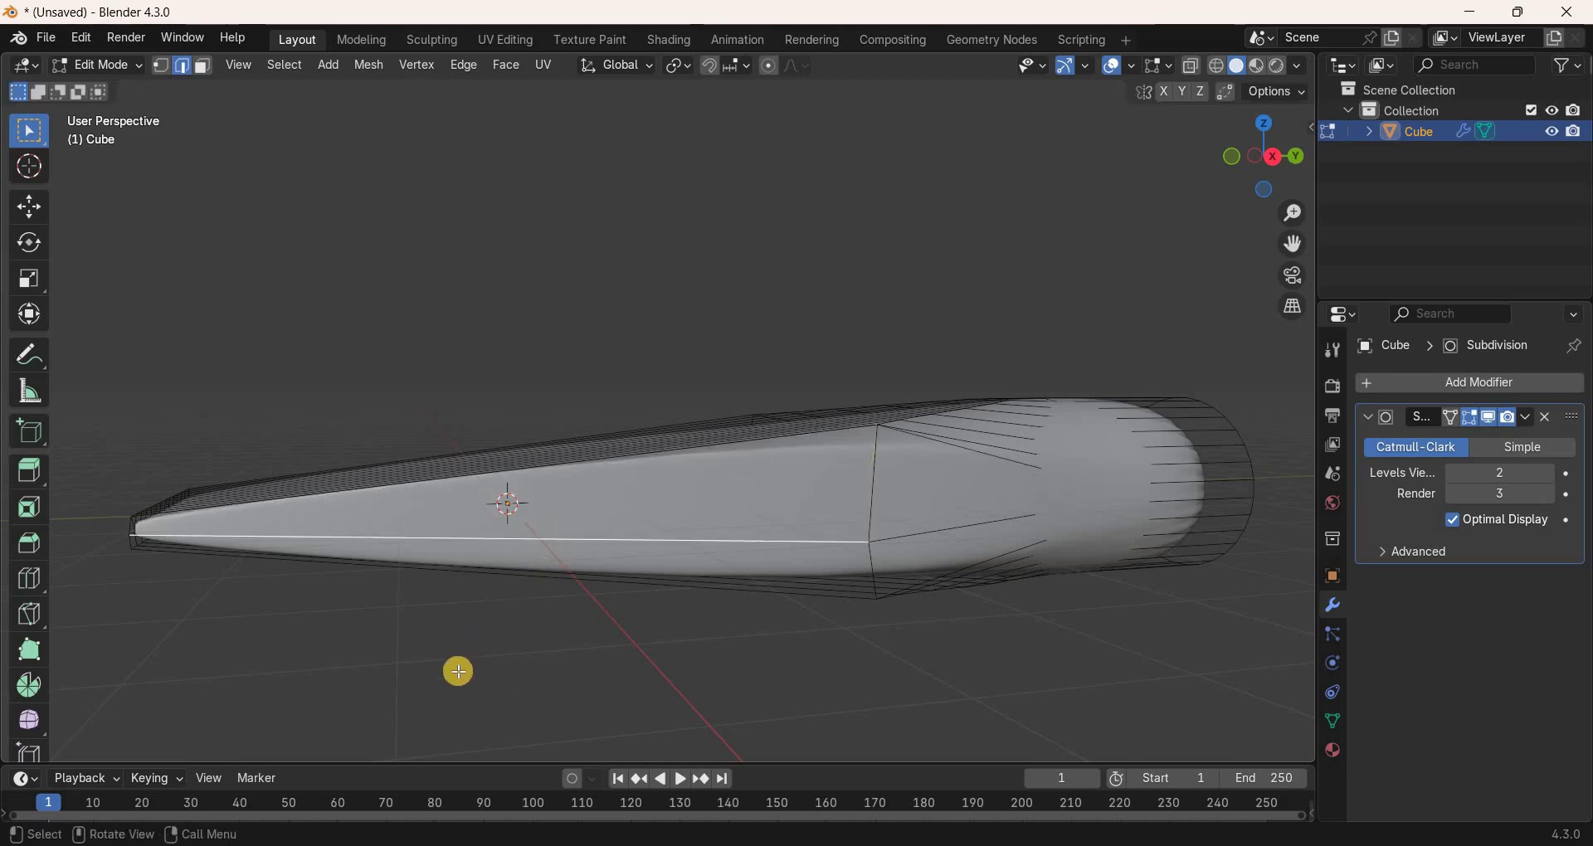
key(g)
key(g)
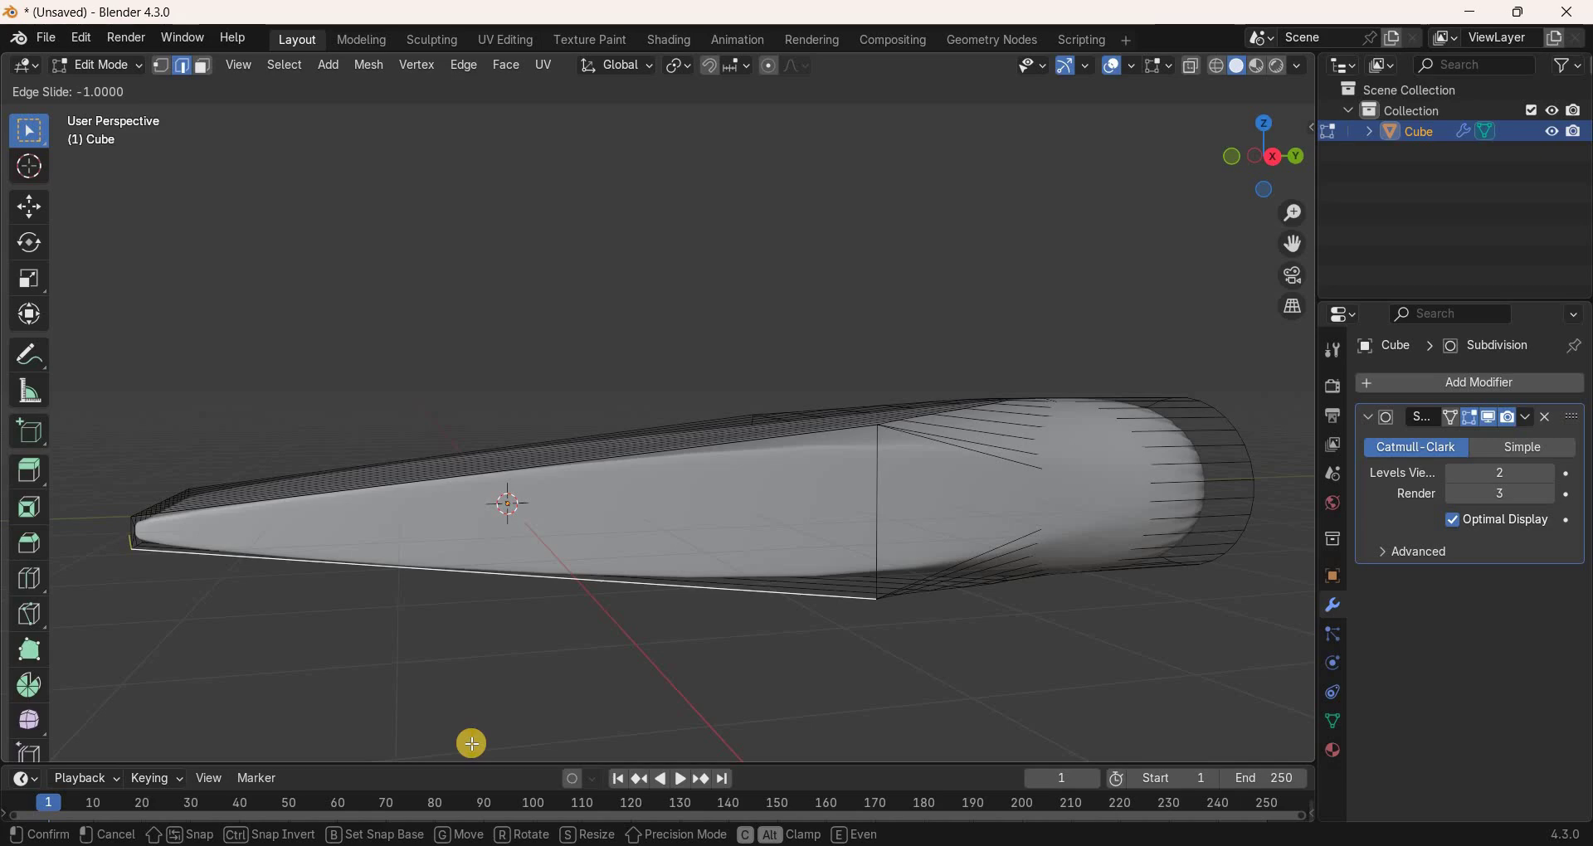
click(1029, 339)
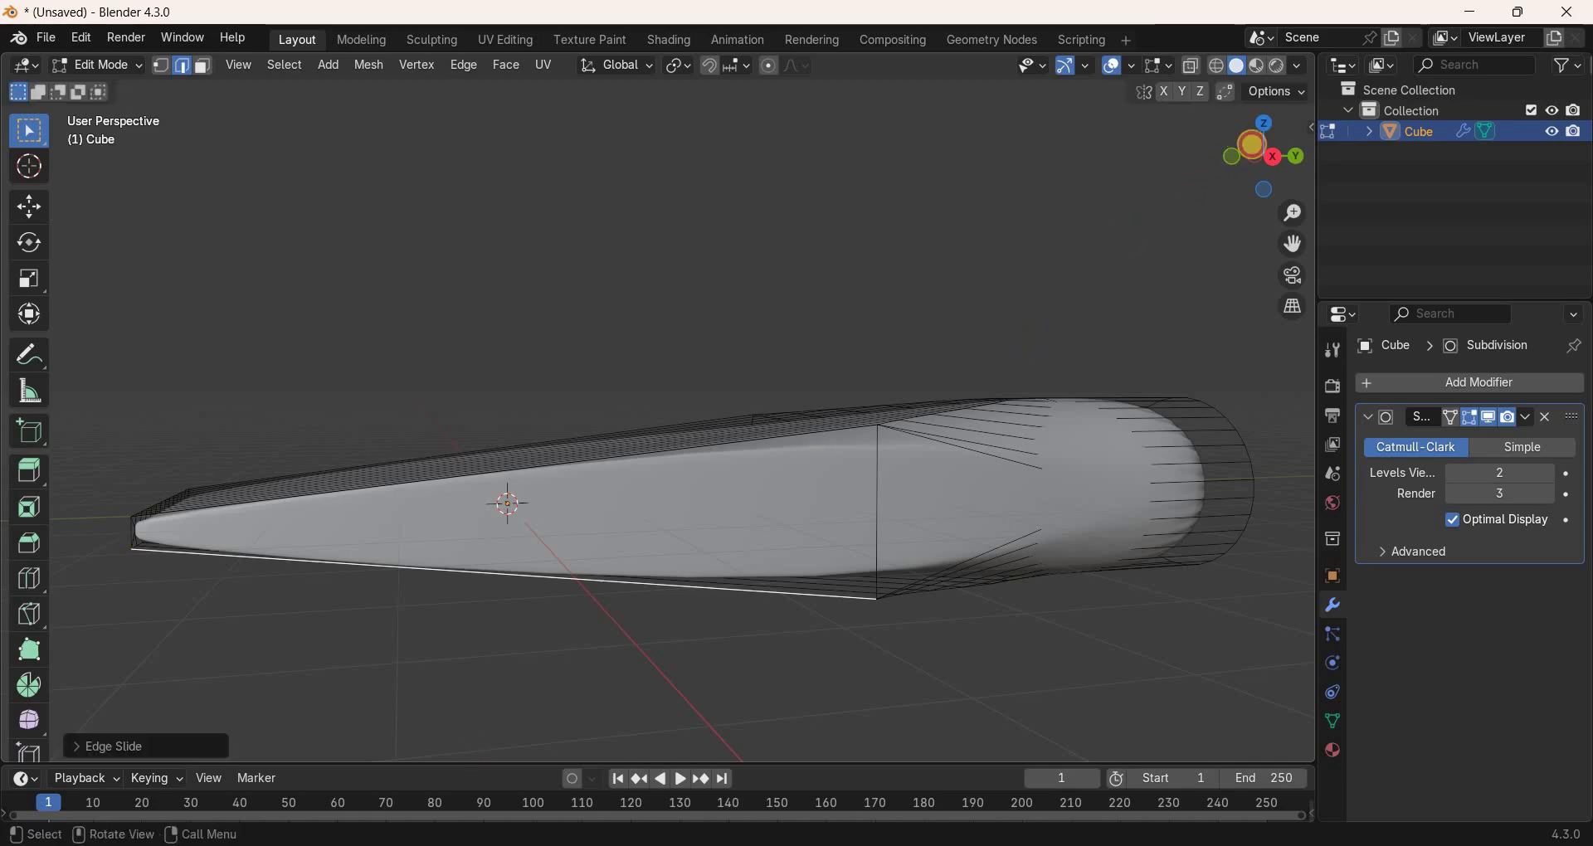
On the blade's opposite flank, edge-slide the two inner lengthwise edges fully onto the upper and lower borders.
drag(1241, 138, 675, 490)
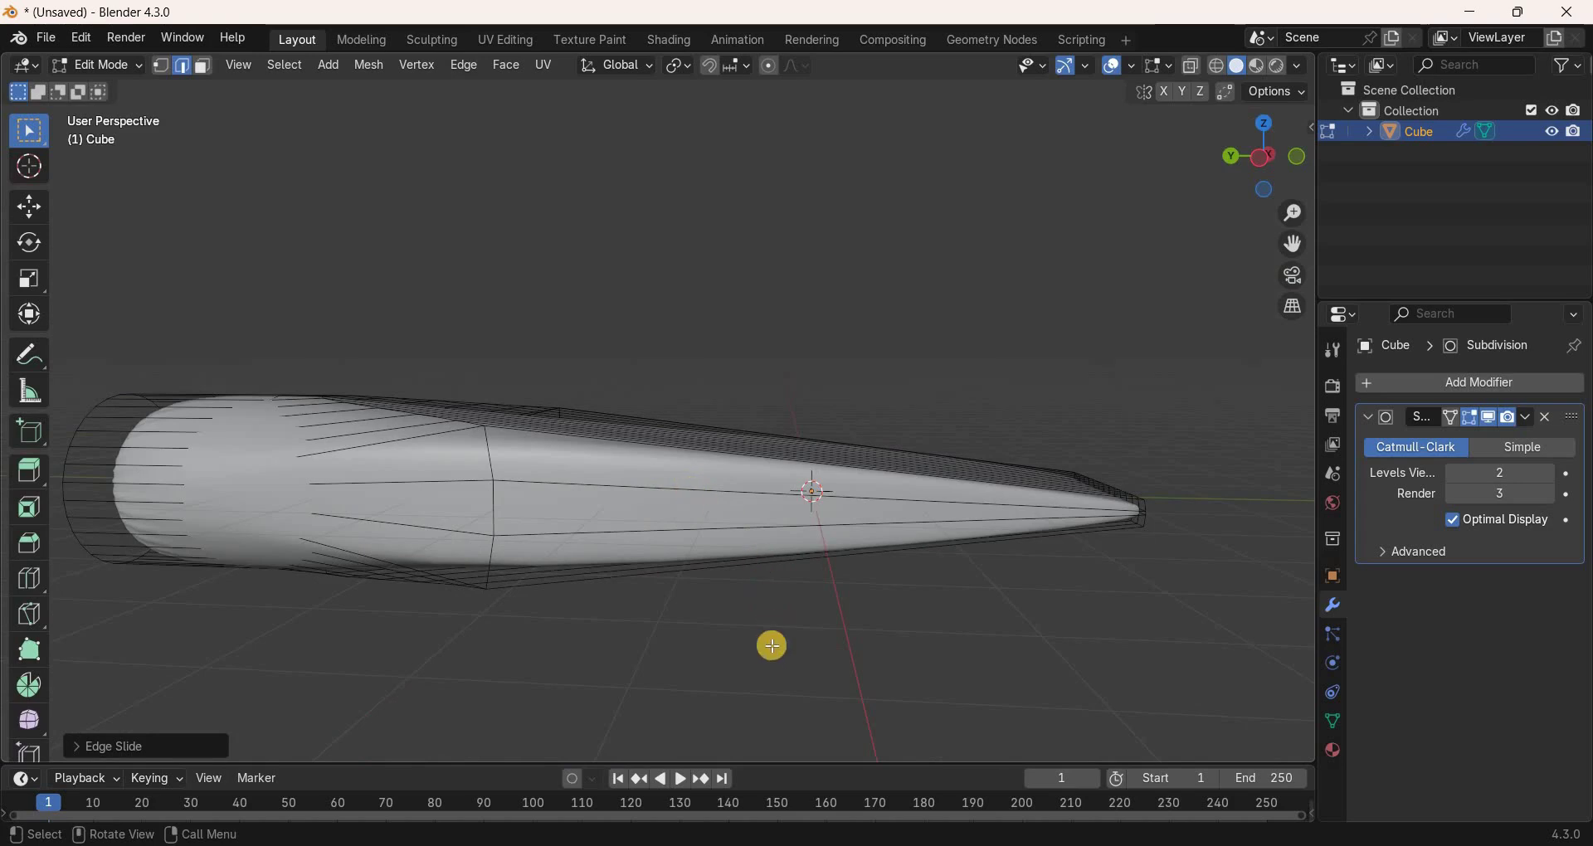
key(ctrl+z)
key(g)
key(g)
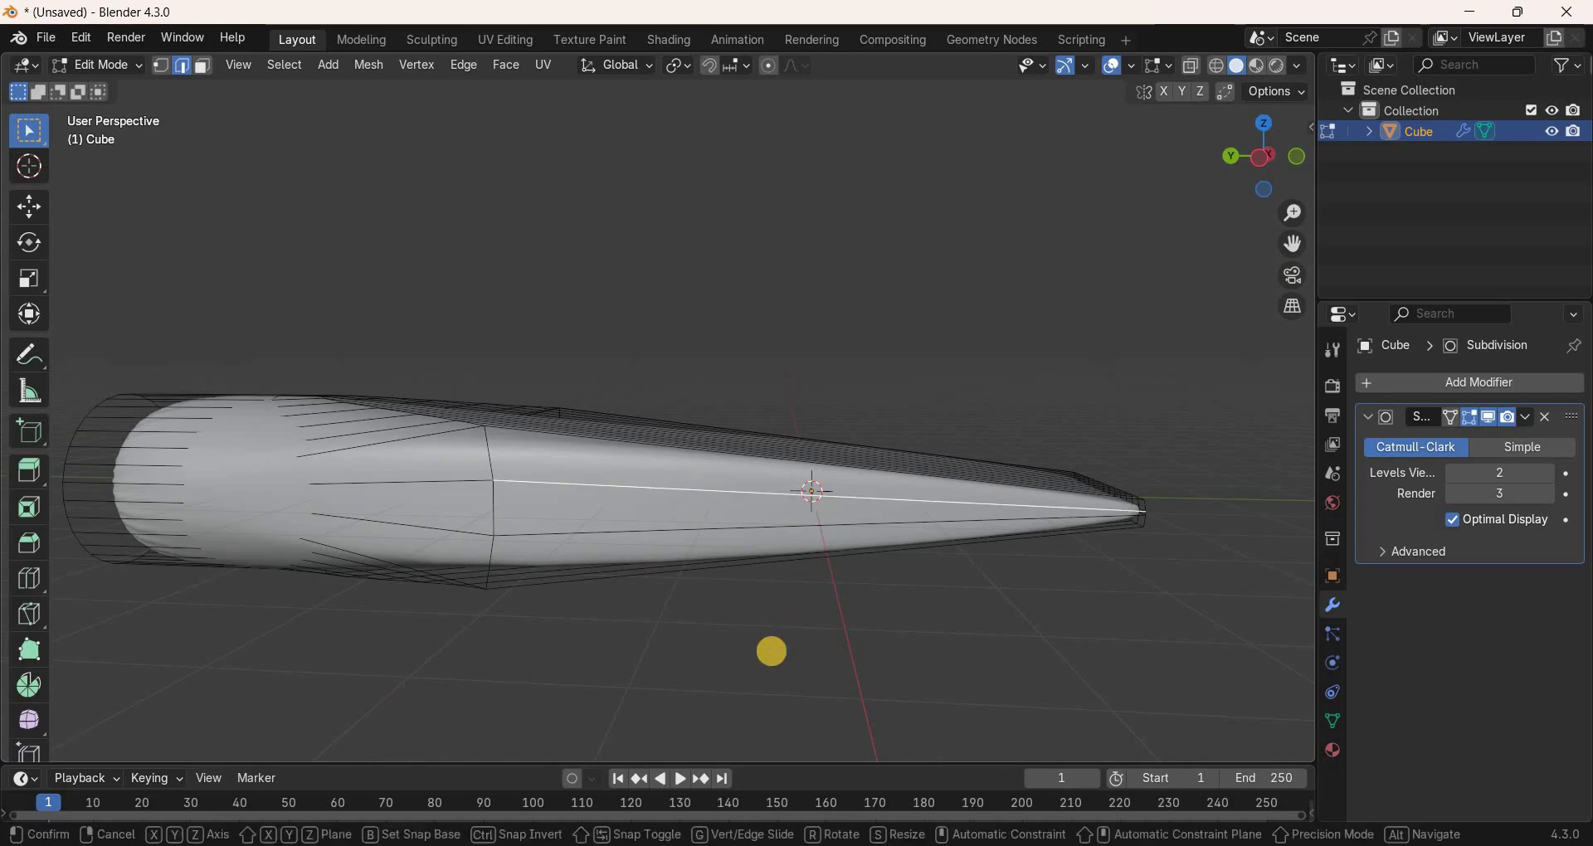
click(749, 519)
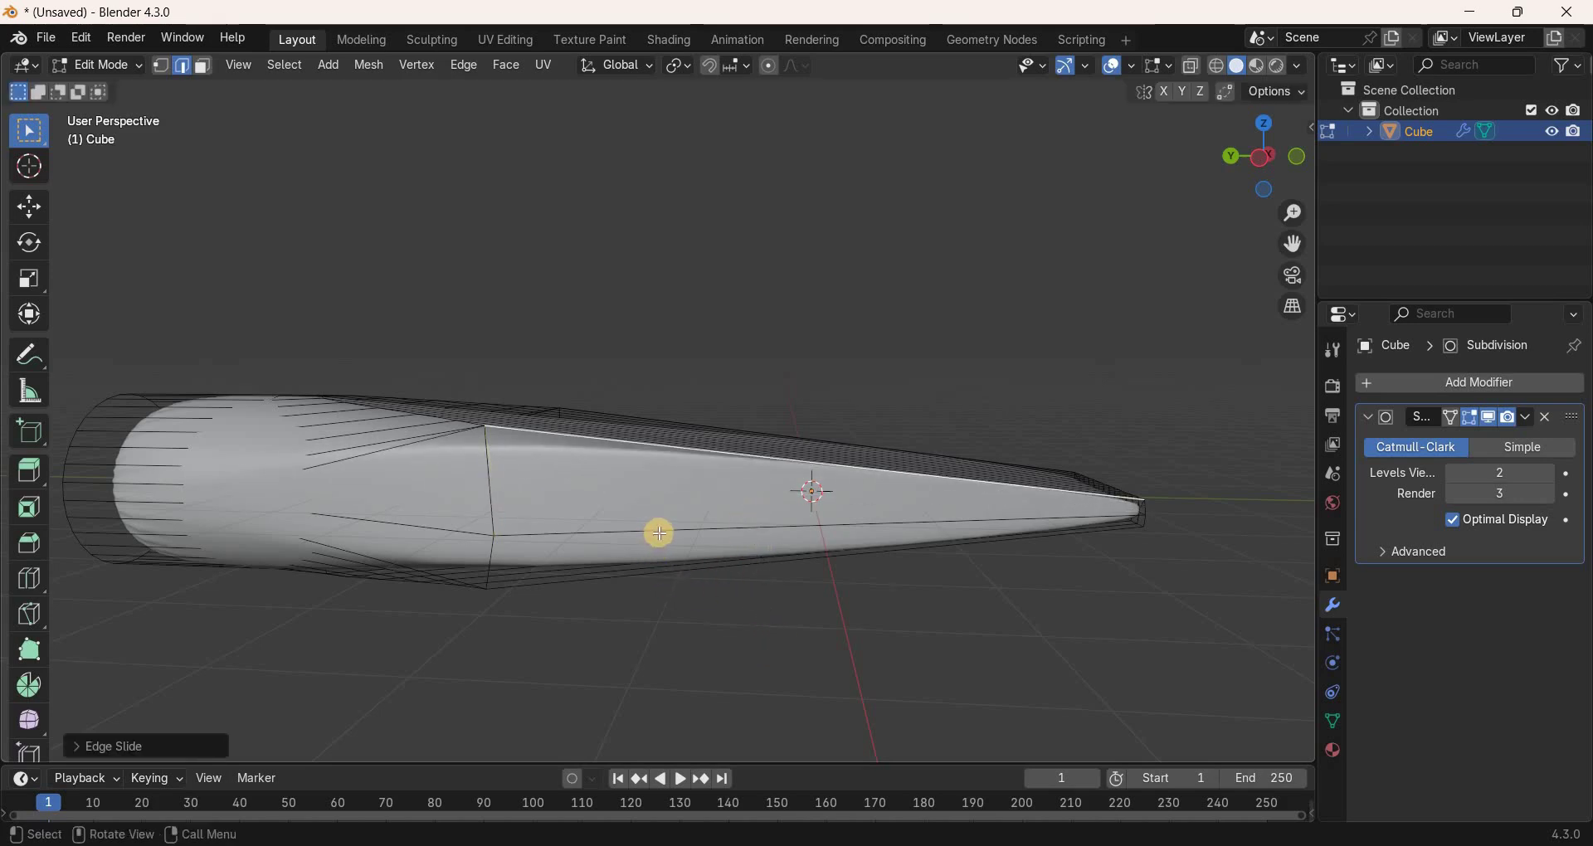
click(761, 652)
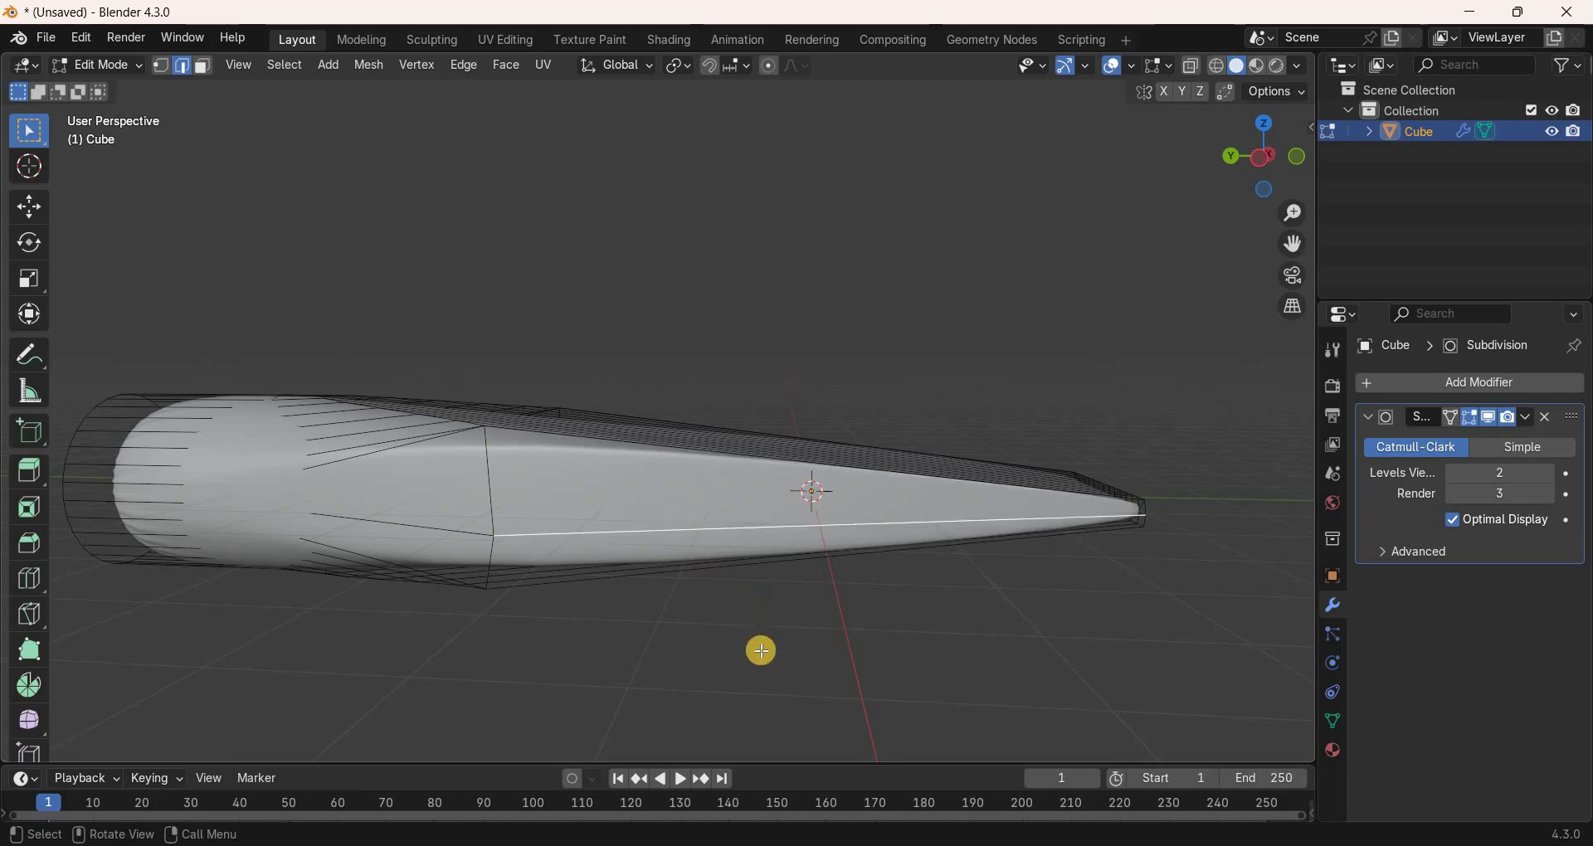
key(g)
key(g)
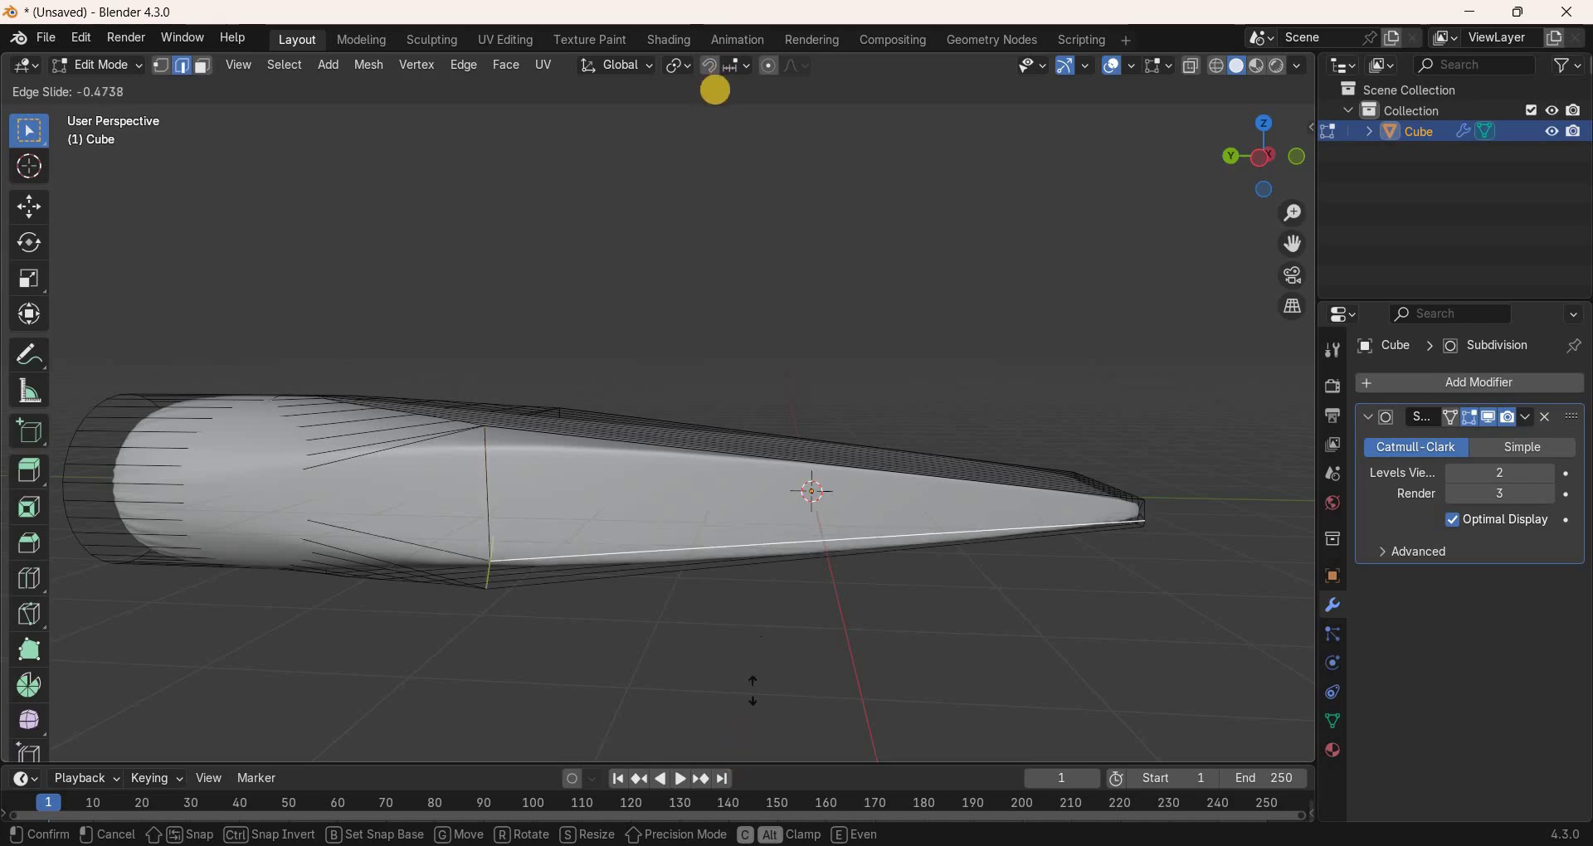
click(716, 90)
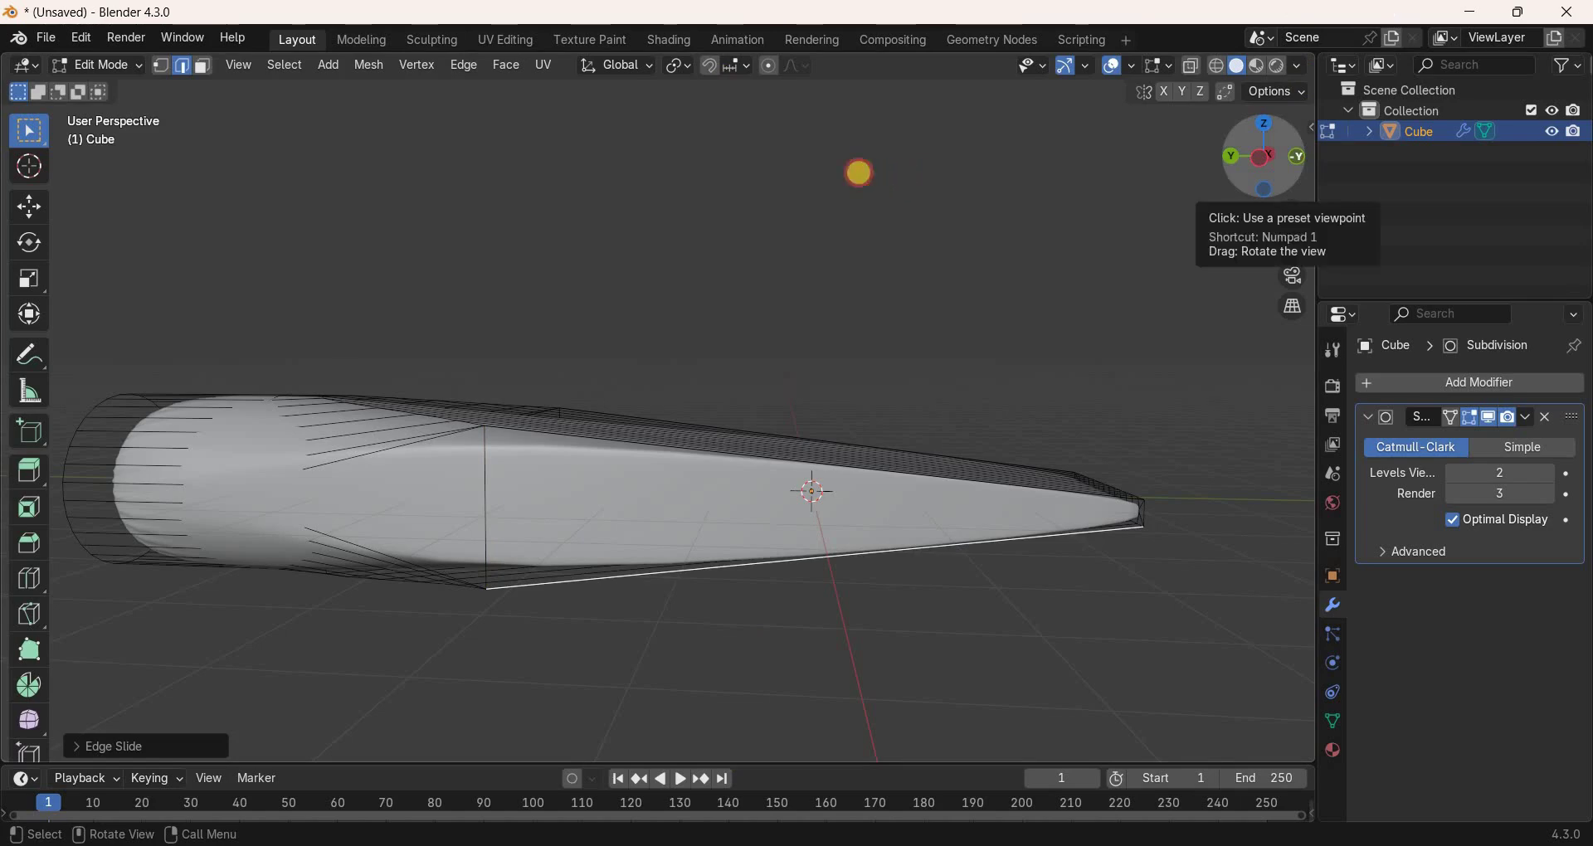
Add one loop cut close to each side of the blade's widest edge, on the shaft side and the blade side.
drag(1269, 166, 1005, 660)
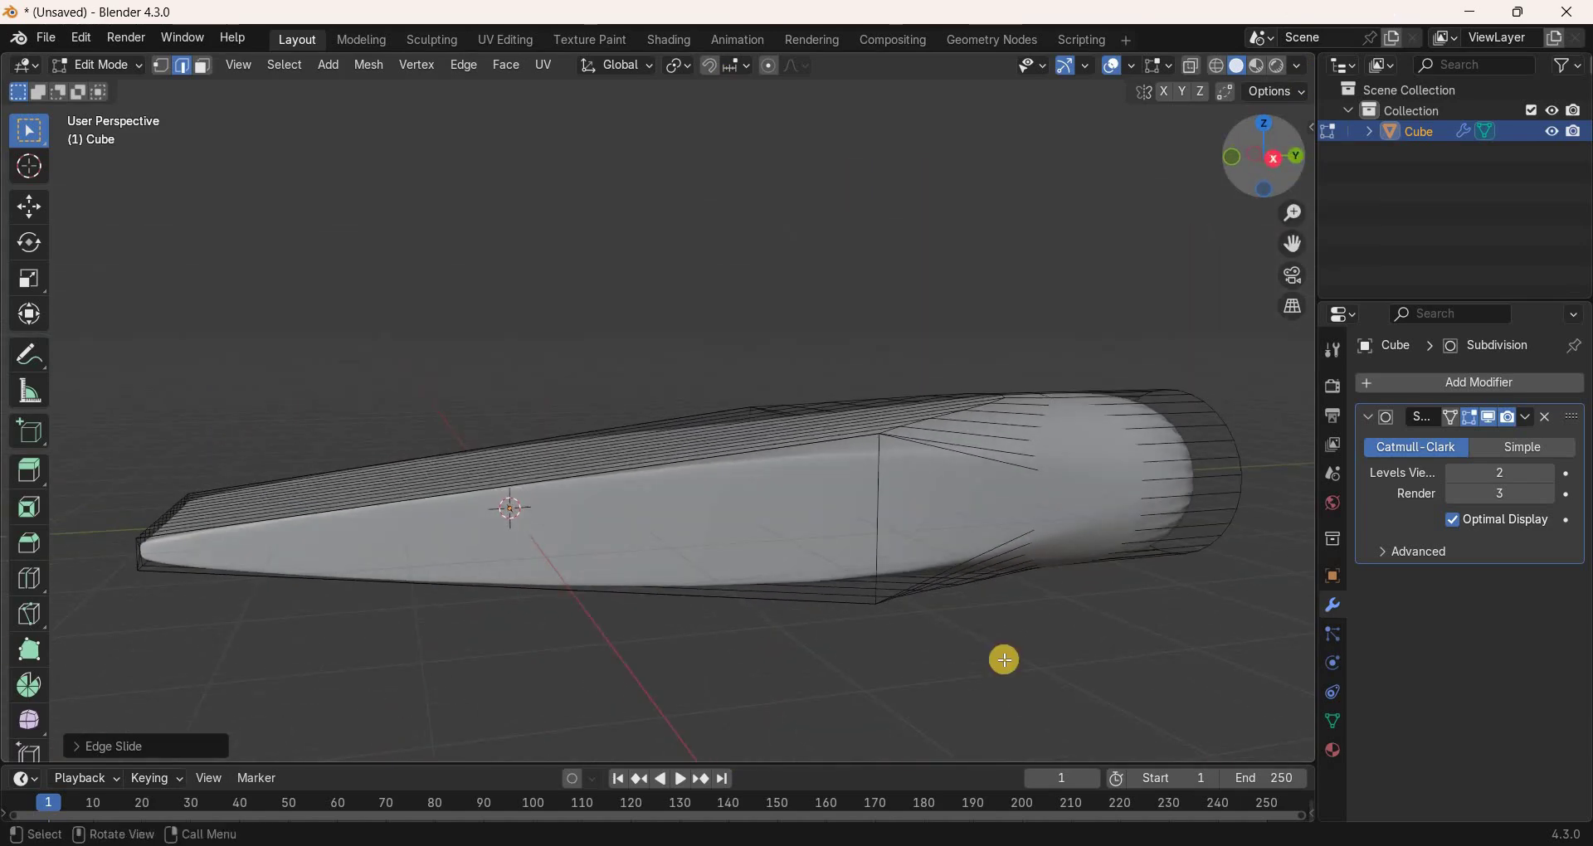
key(ctrl+r)
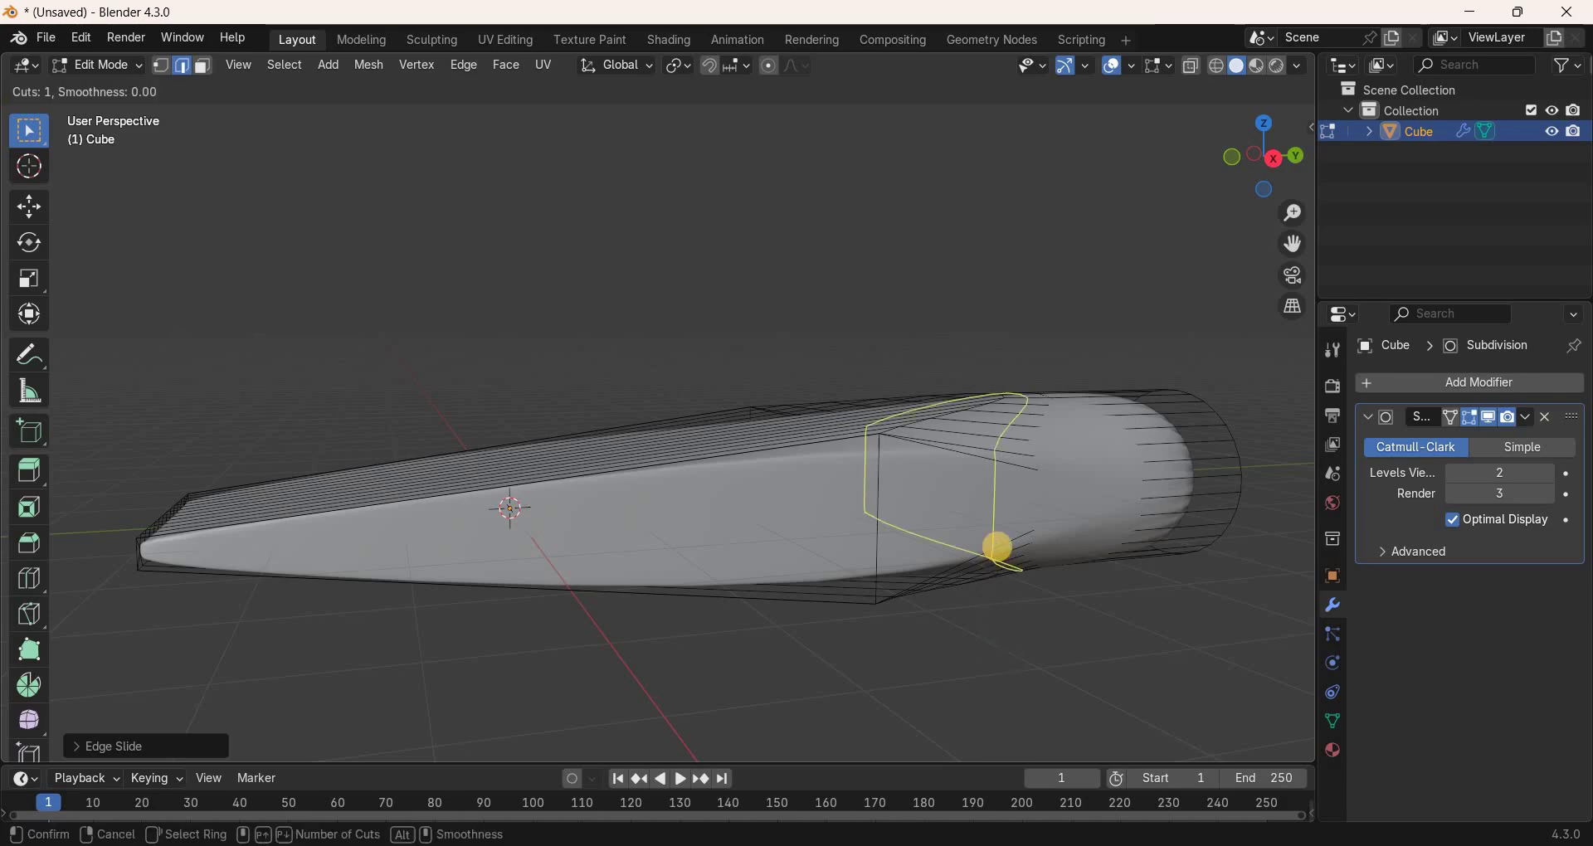
click(998, 548)
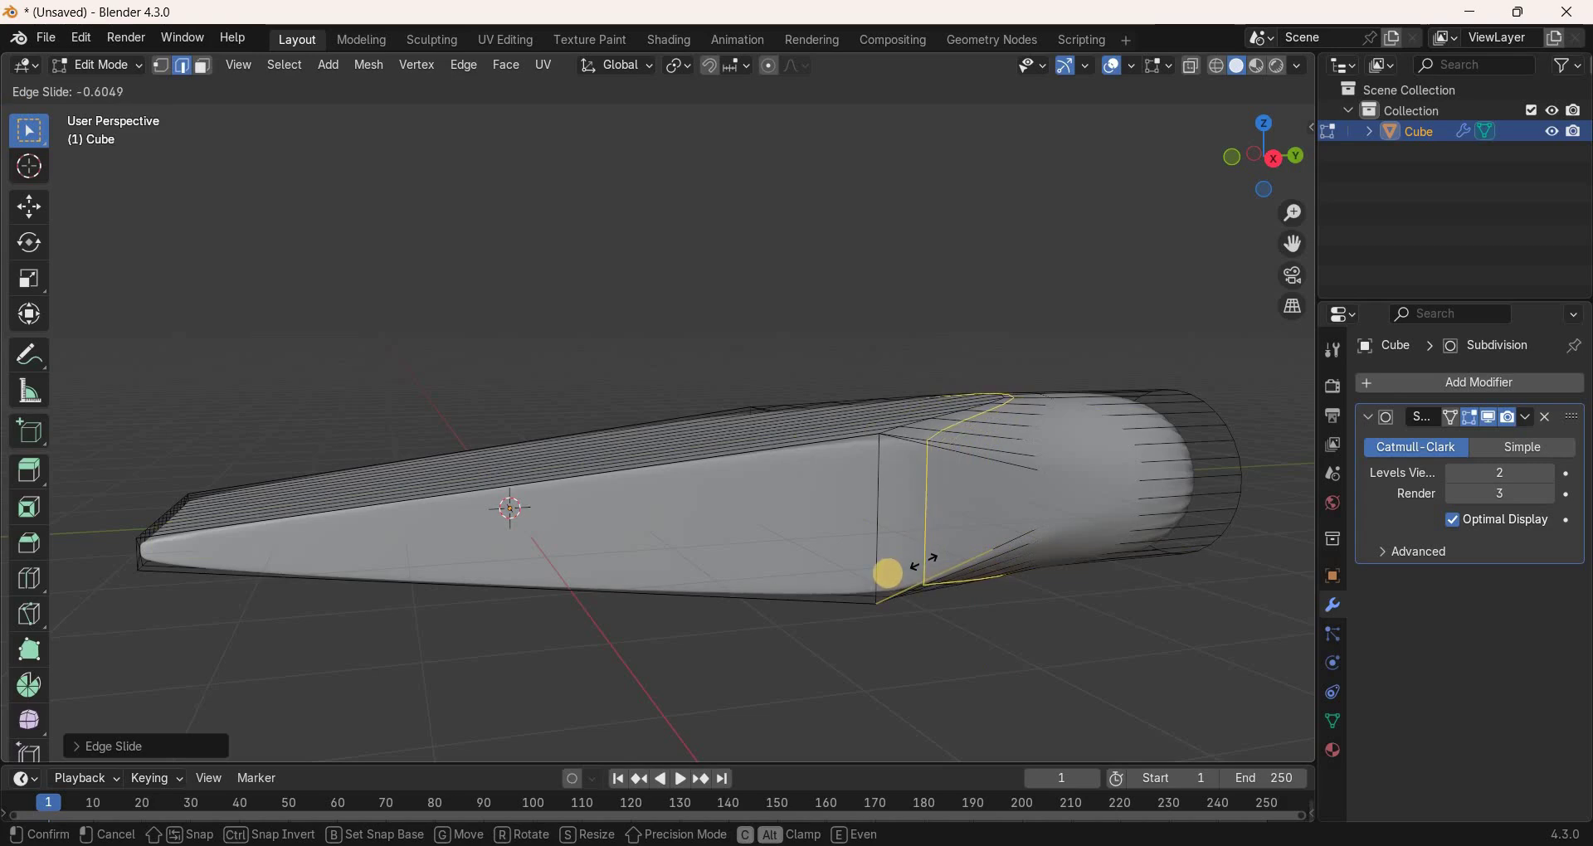
click(886, 572)
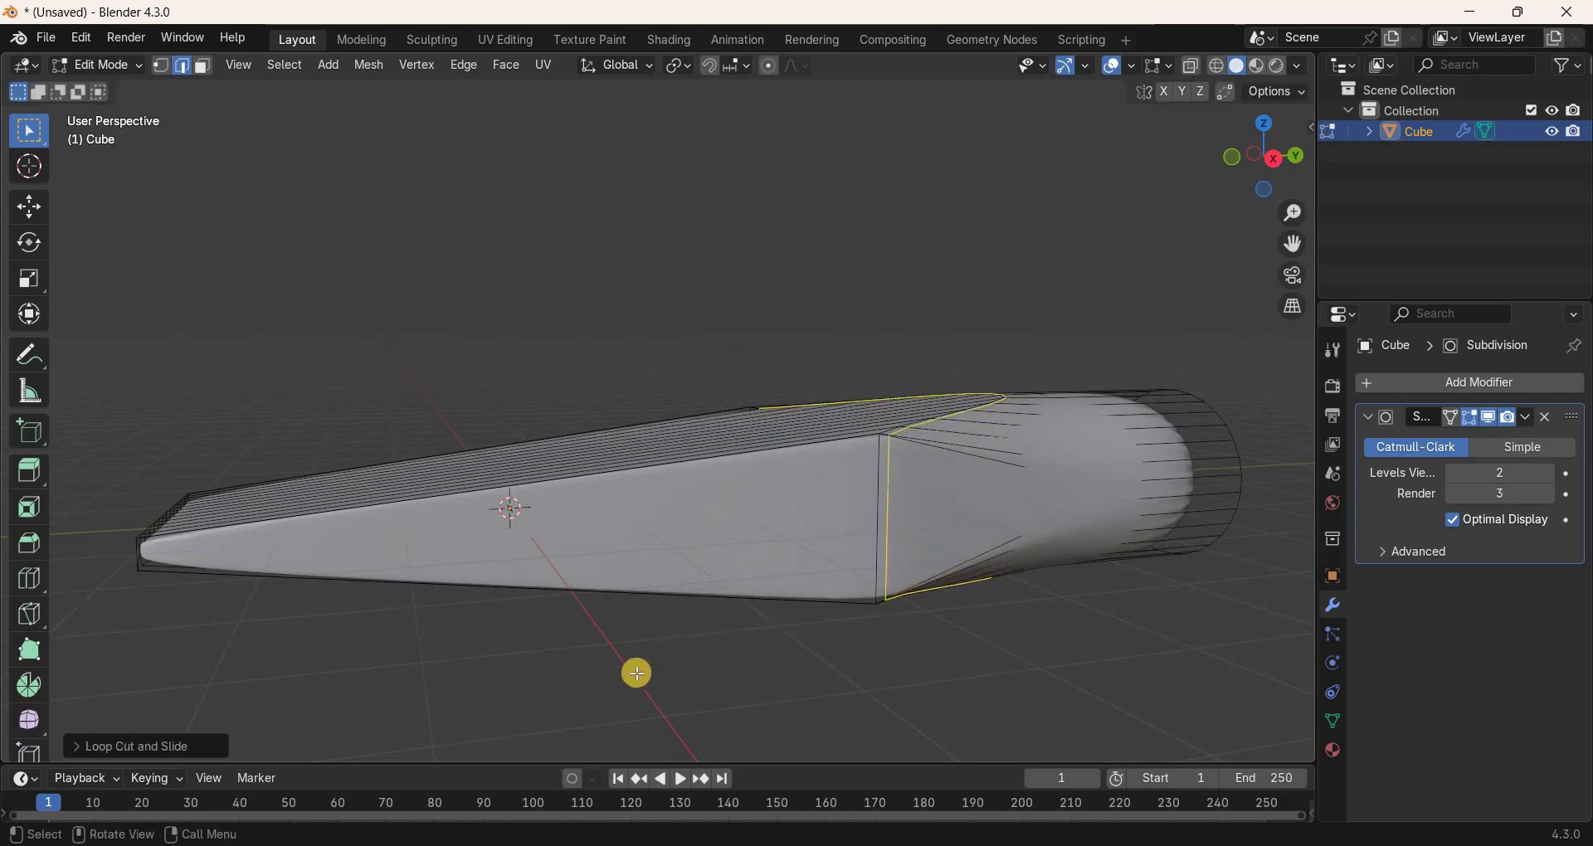
key(ctrl+r)
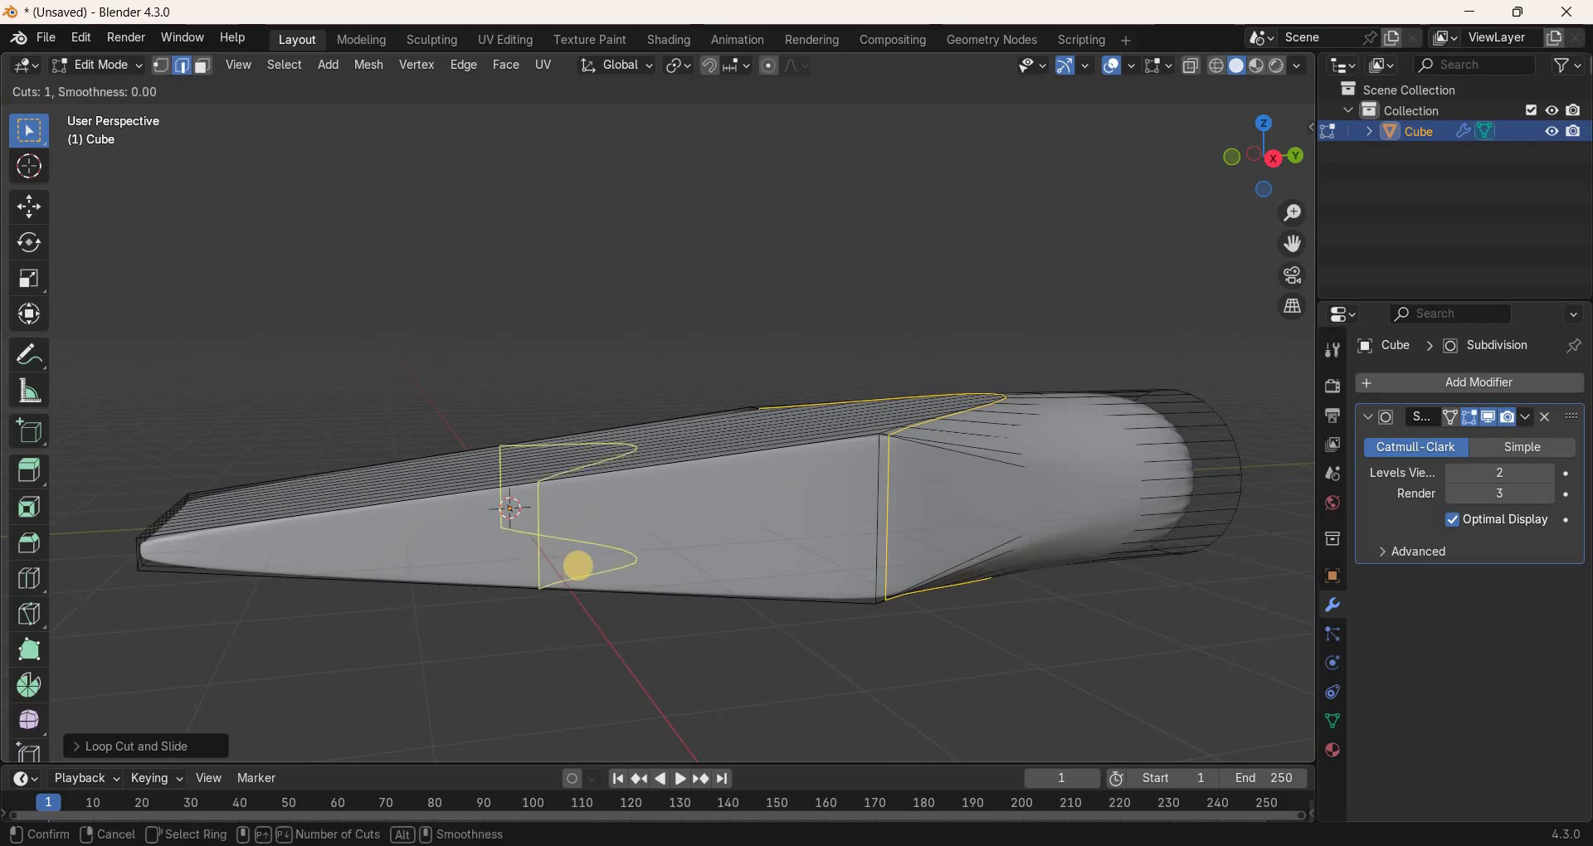
click(578, 565)
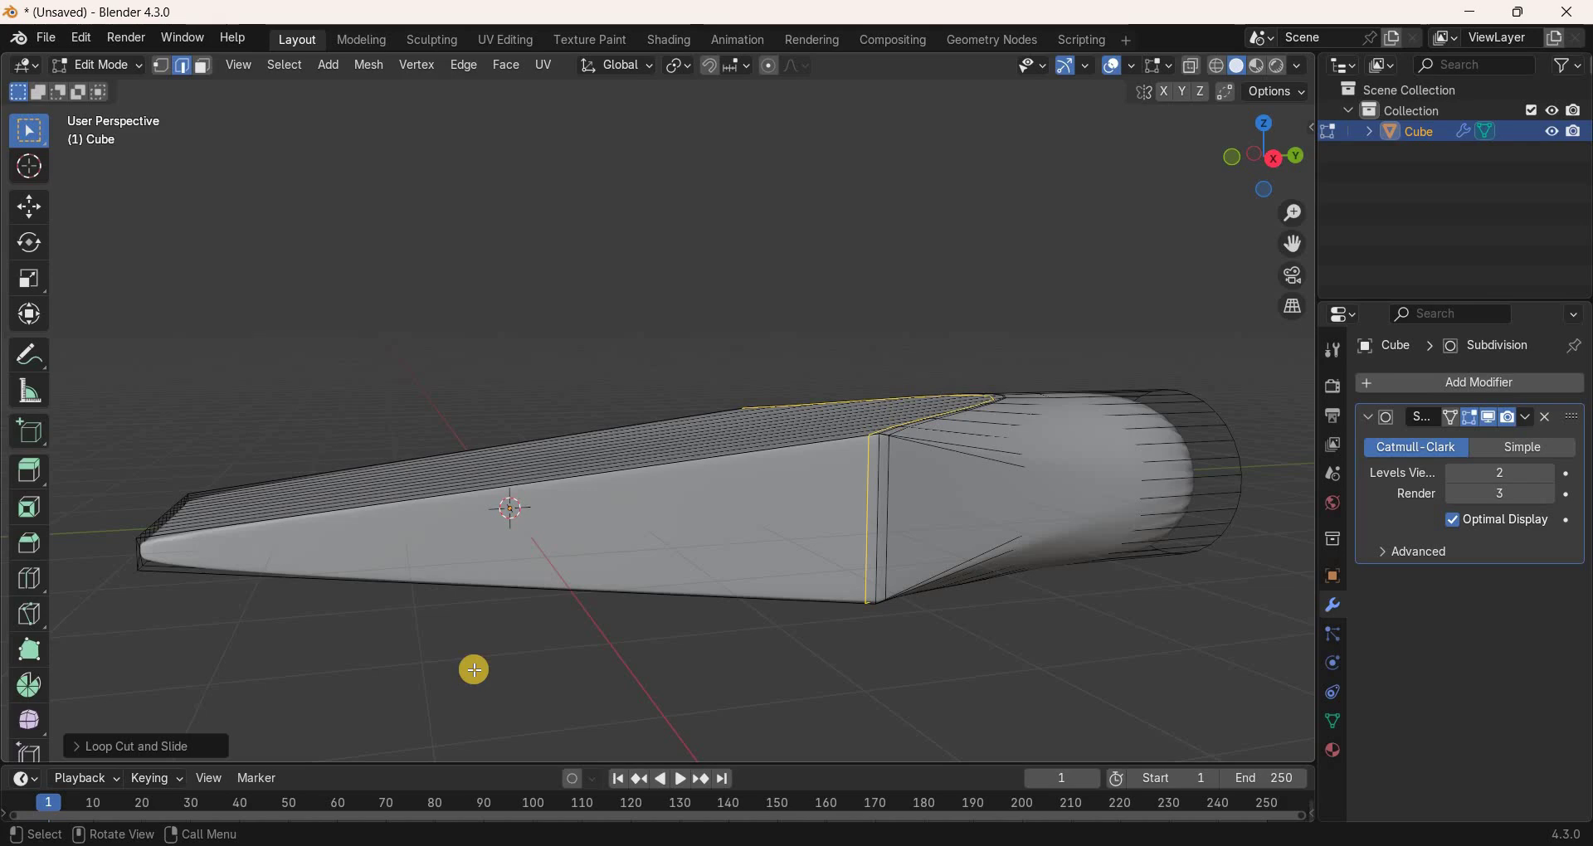
Add a single loop cut around the blade and slide it close to the tip.
key(ctrl+r)
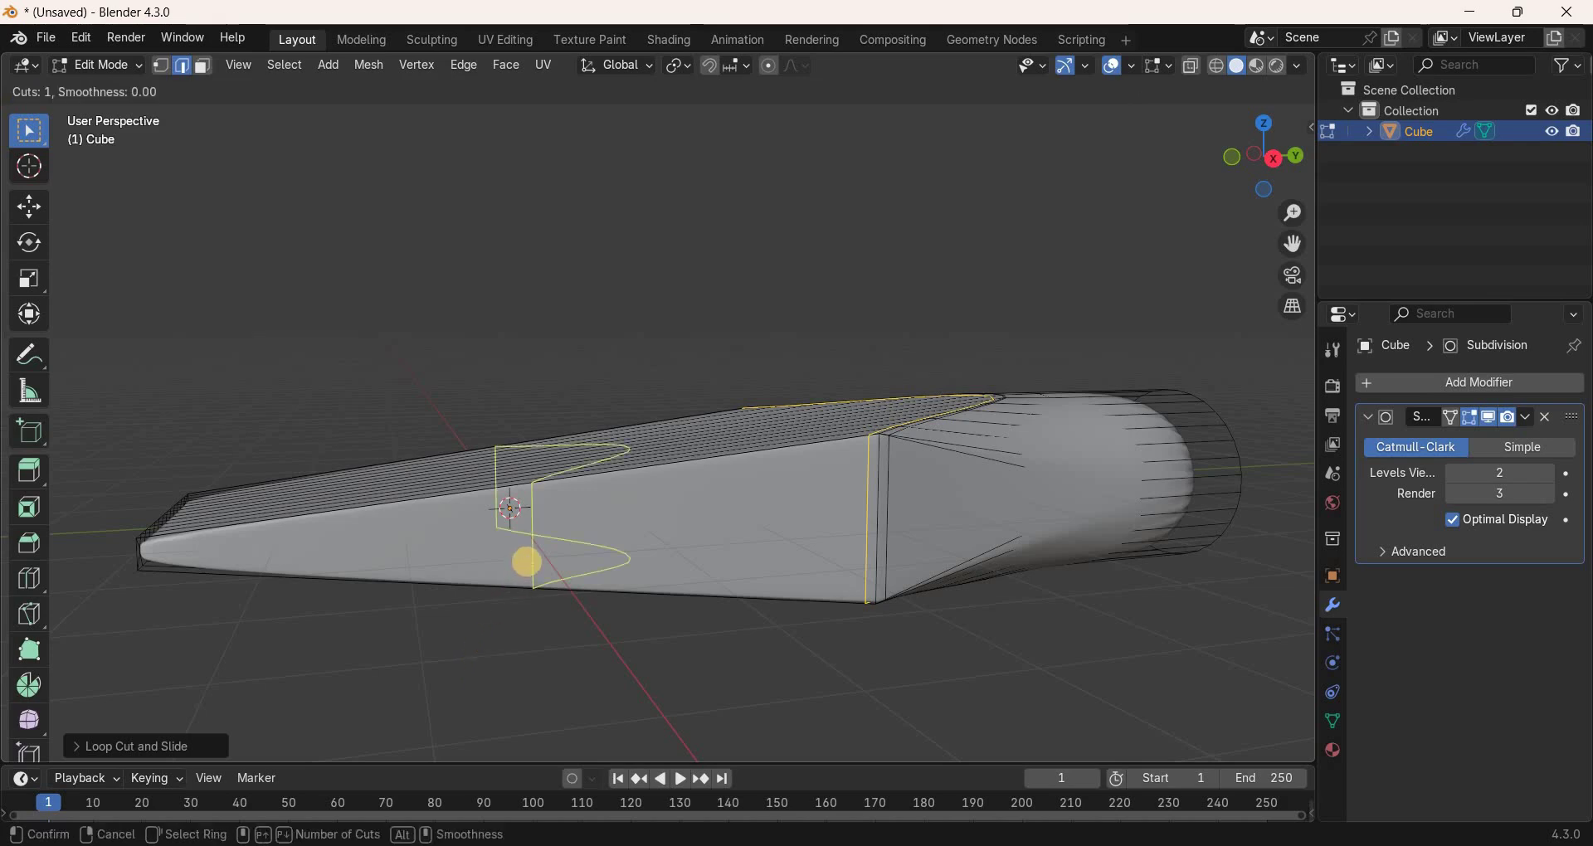
click(522, 560)
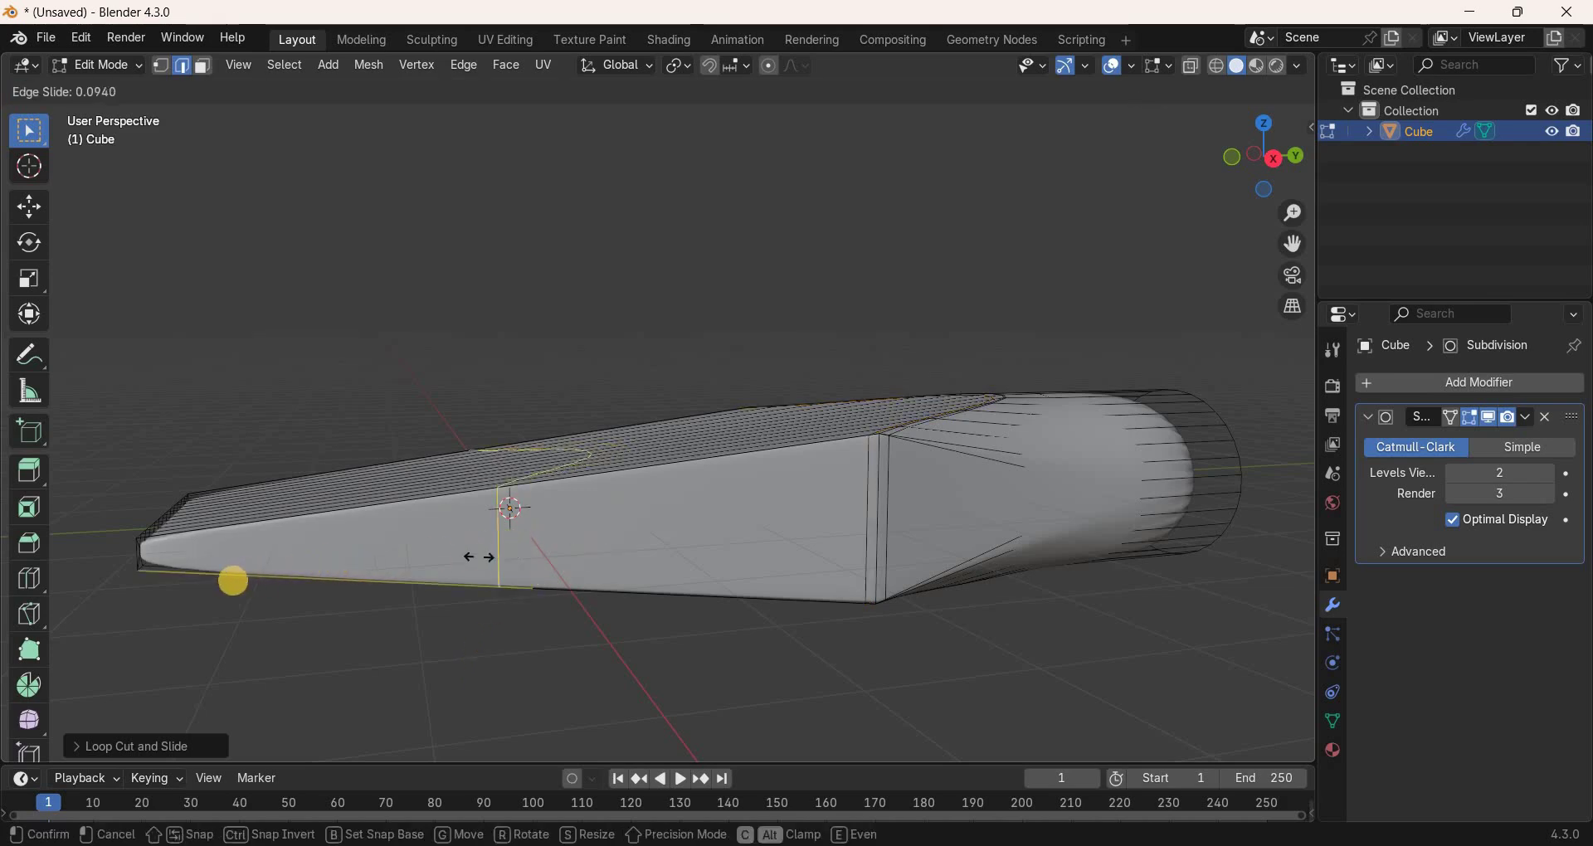
drag(323, 564, 170, 596)
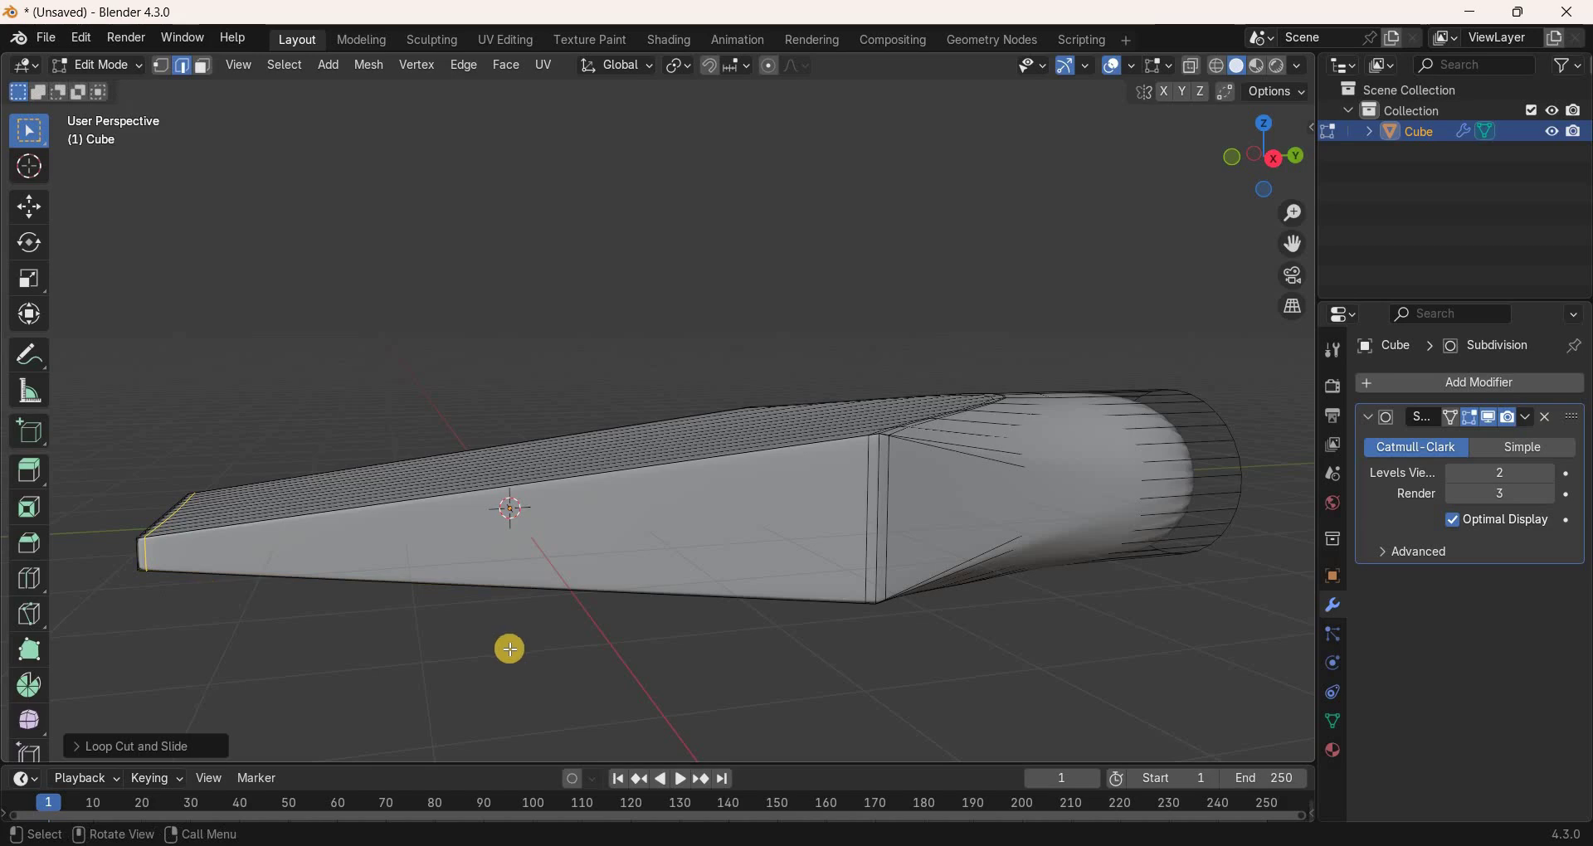
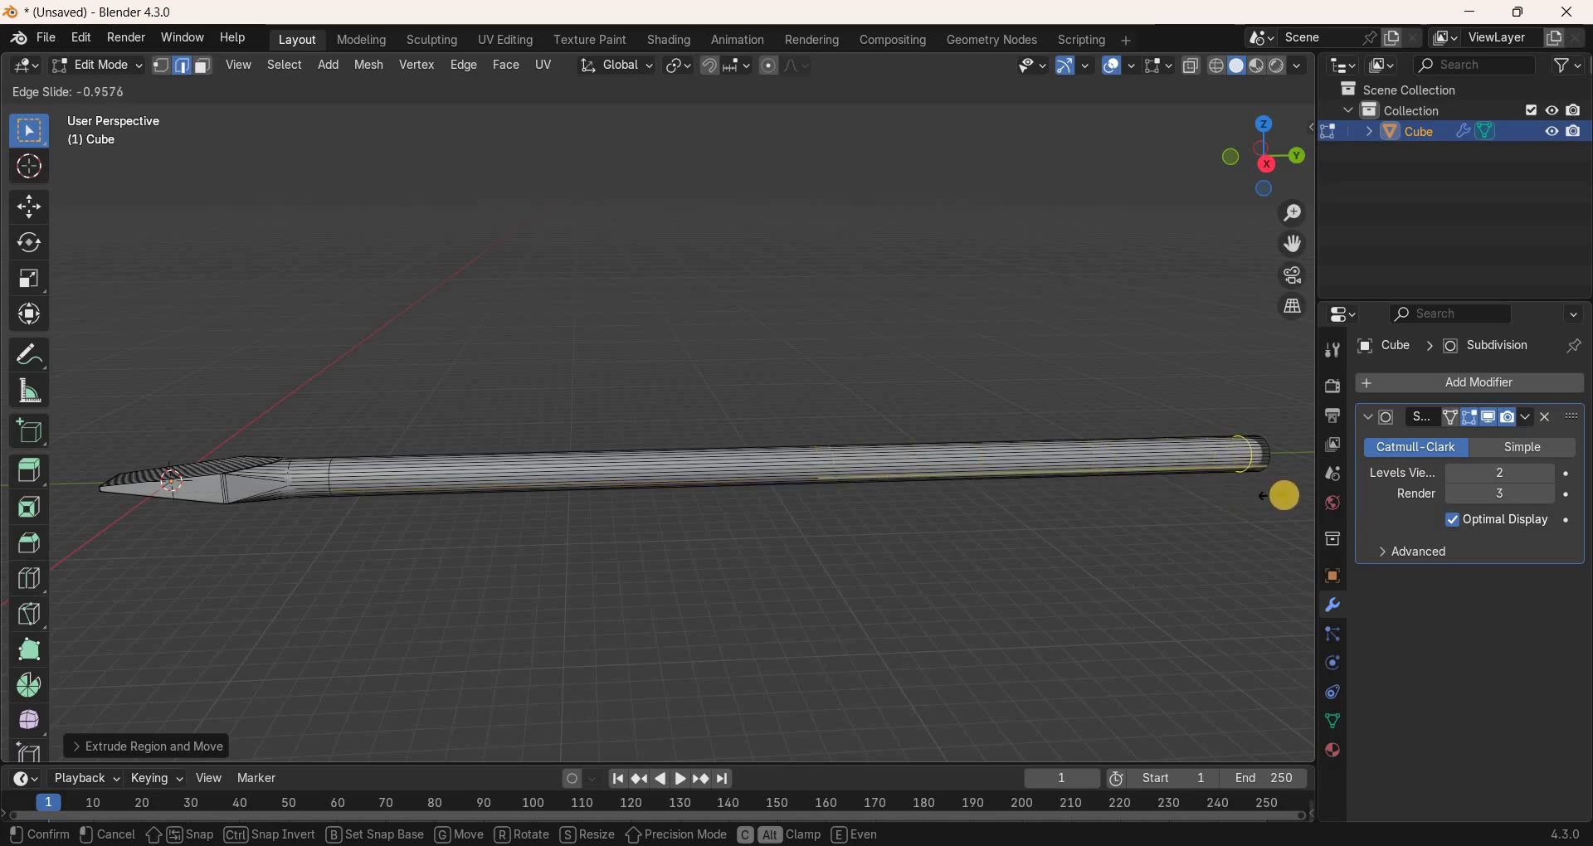
Place a loop cut close to the shaft's far rounded end and return to Object Mode.
click(925, 560)
key(Tab)
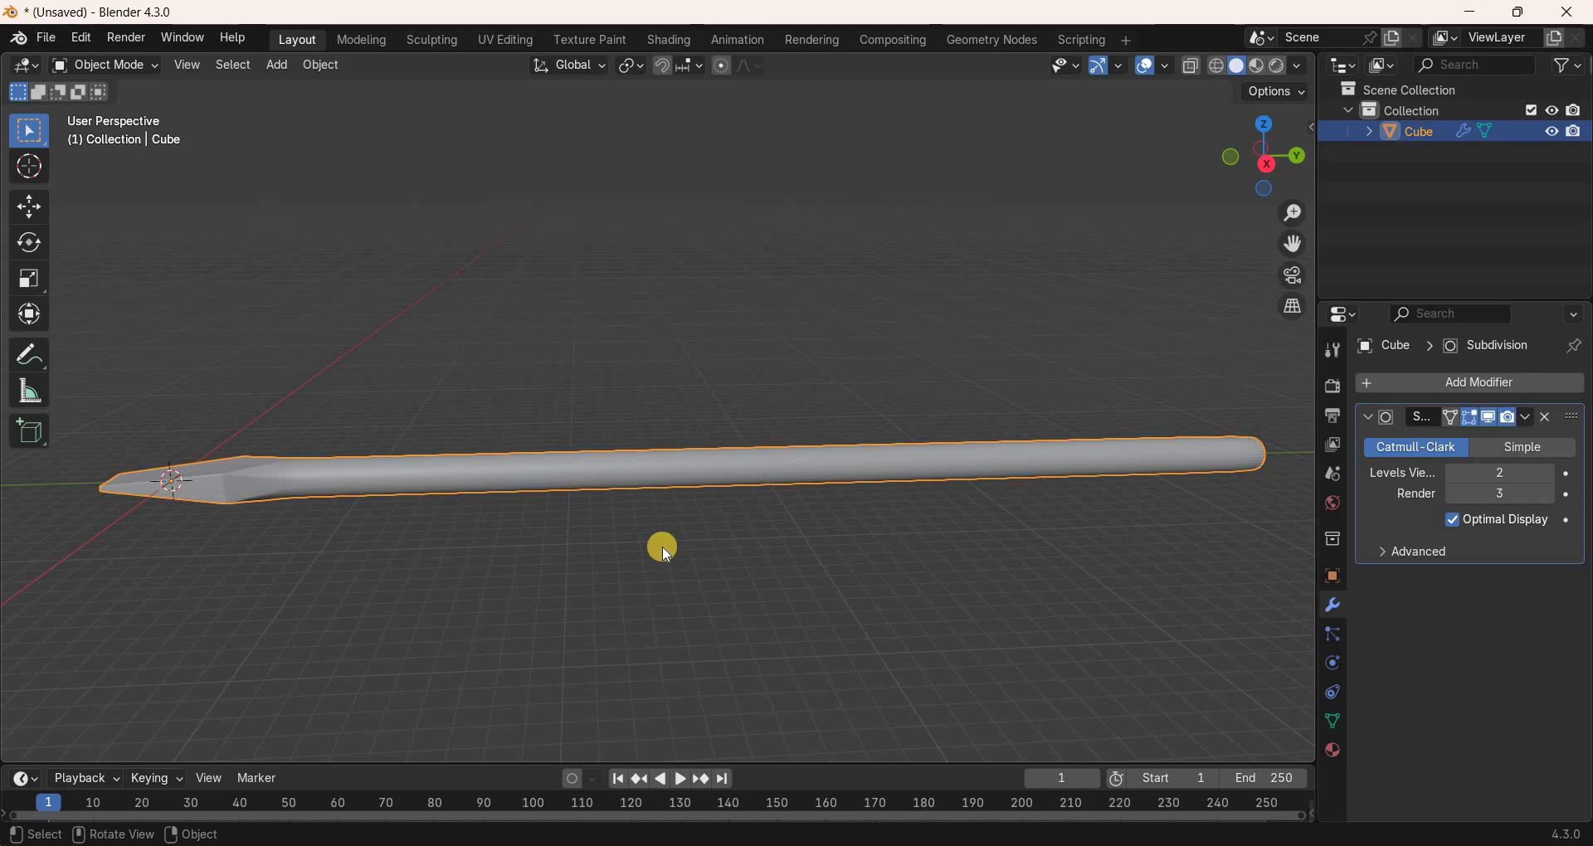
Add a mesh circle with 16 vertices at the world origin.
key(shift+a)
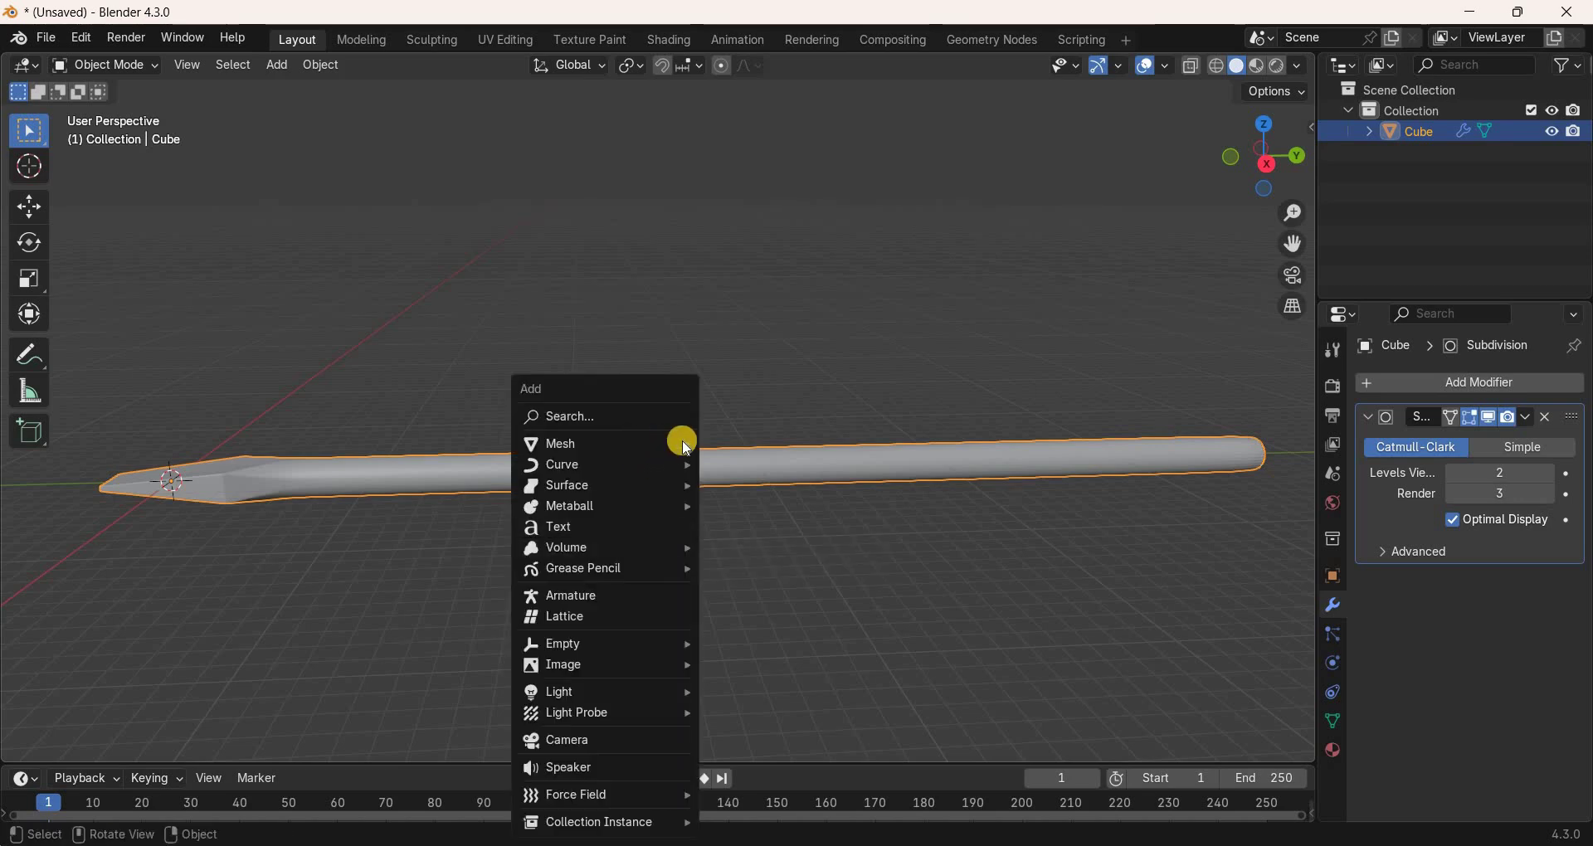
mouse_move(685, 446)
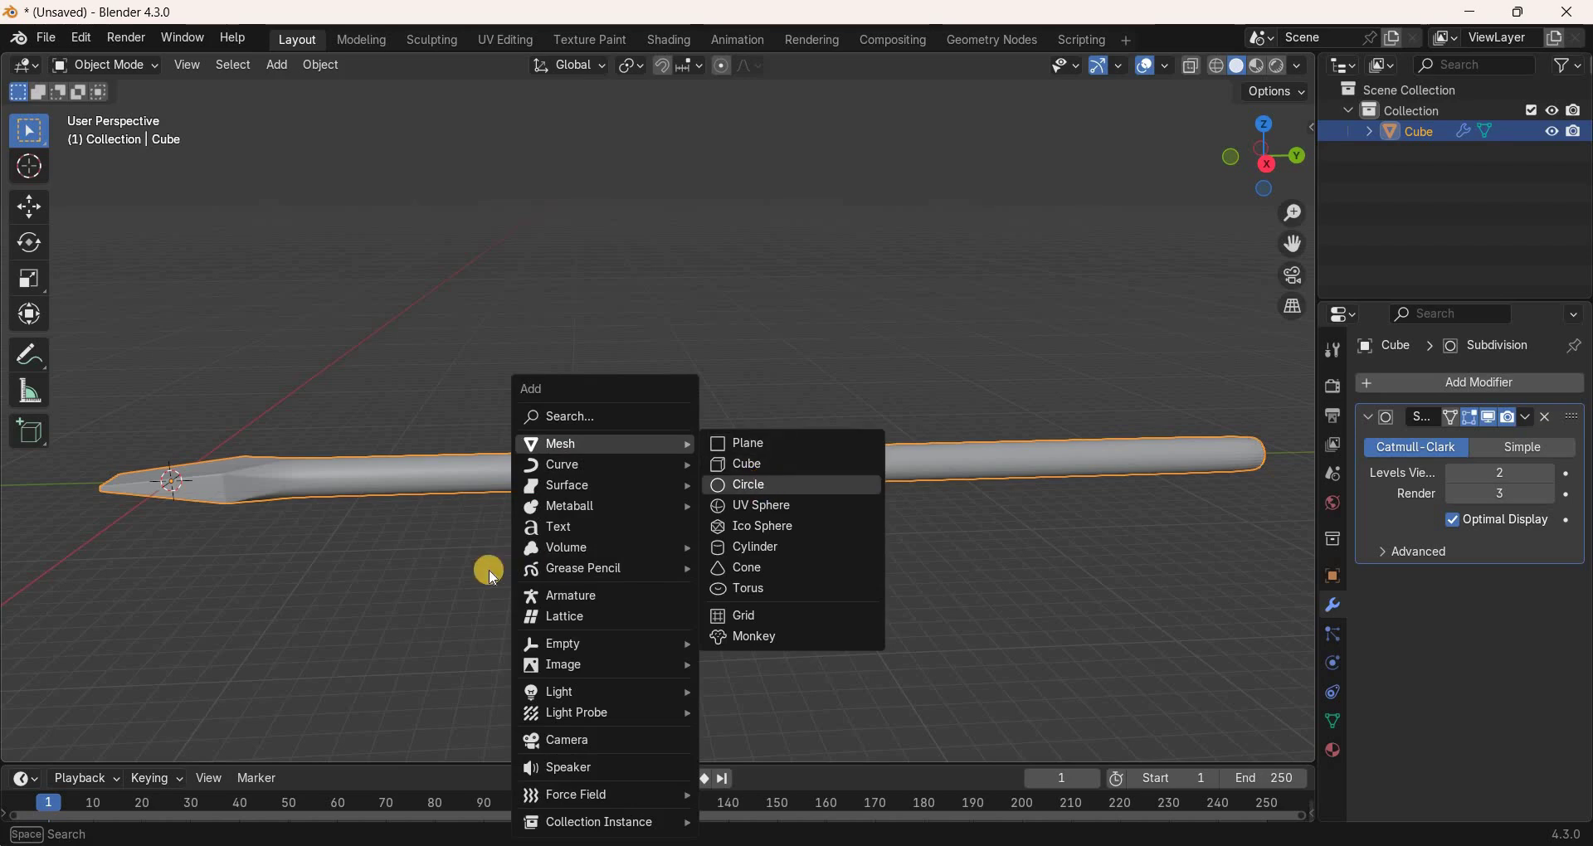
key(Return)
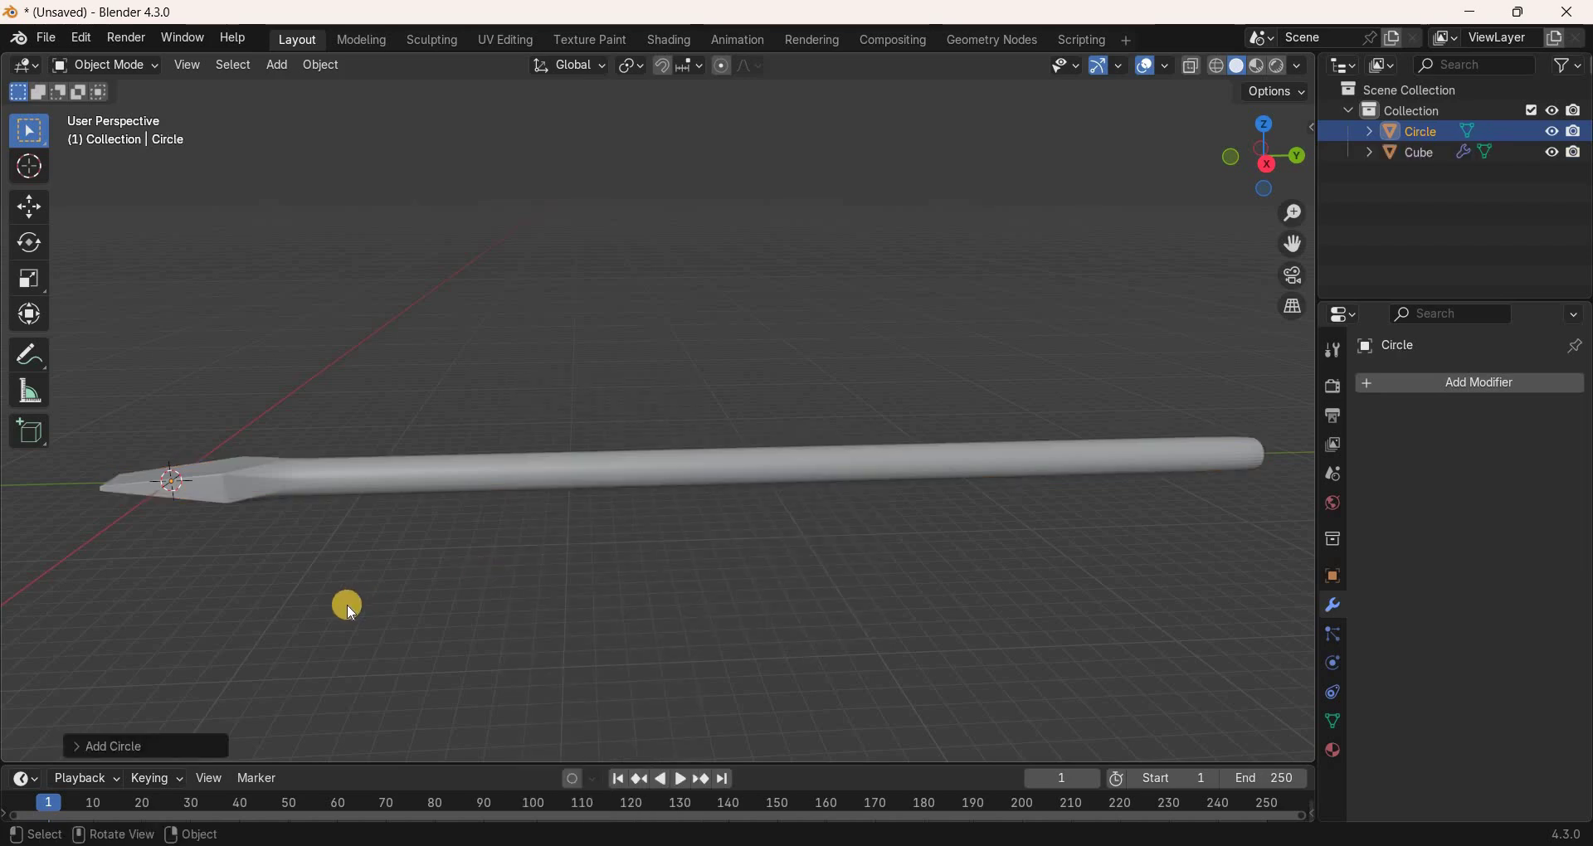
click(101, 742)
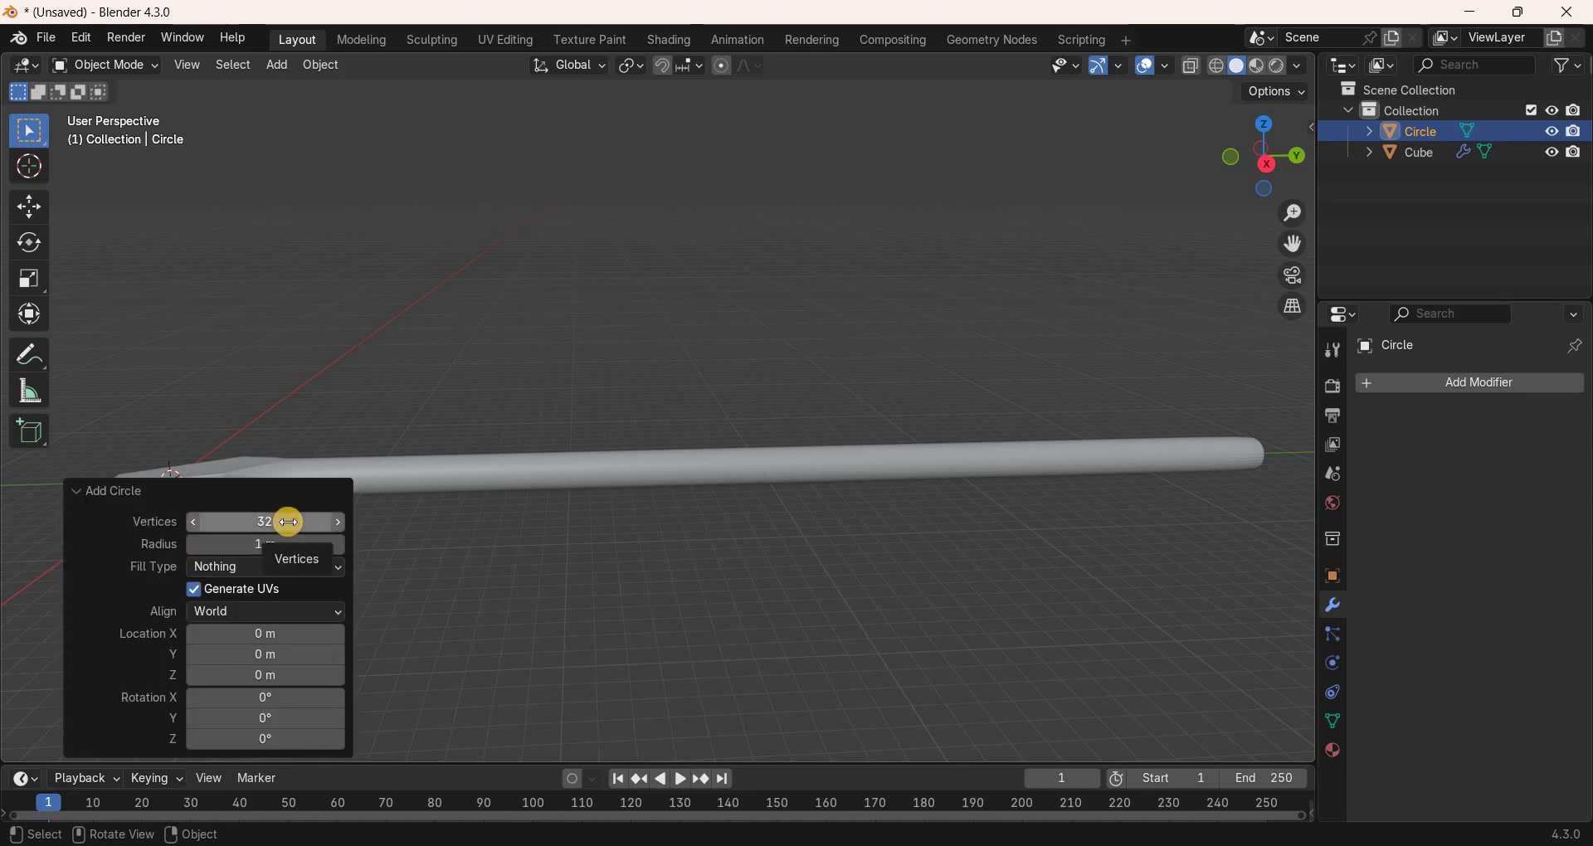
click(288, 522)
text(16)
key(Return)
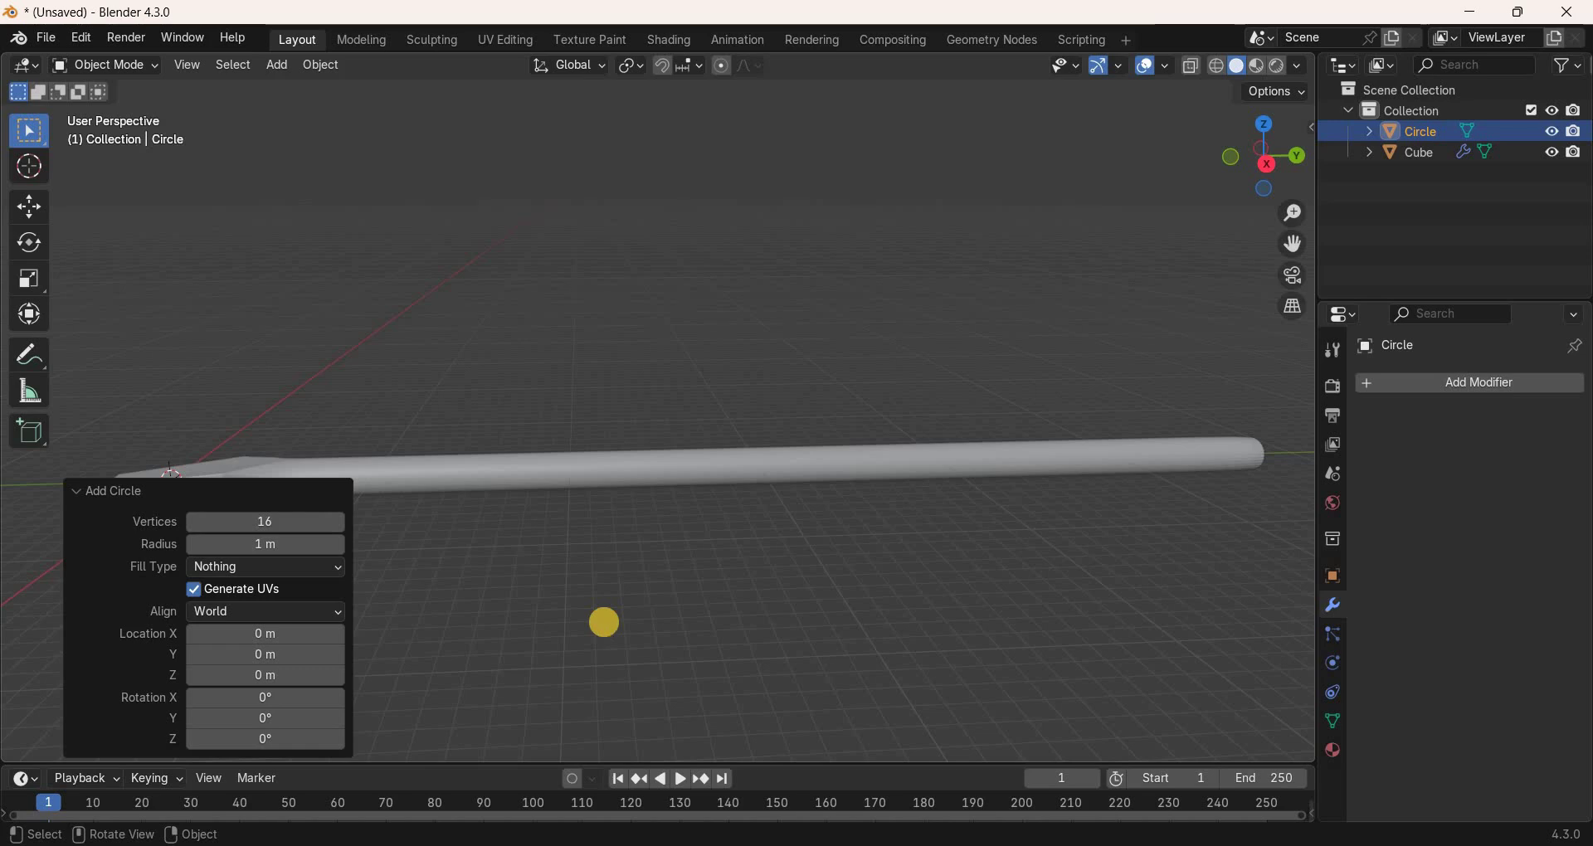
Rotate the circle 90° about X and move it 35 m along Y onto the shaft.
text(rx90)
key(Return)
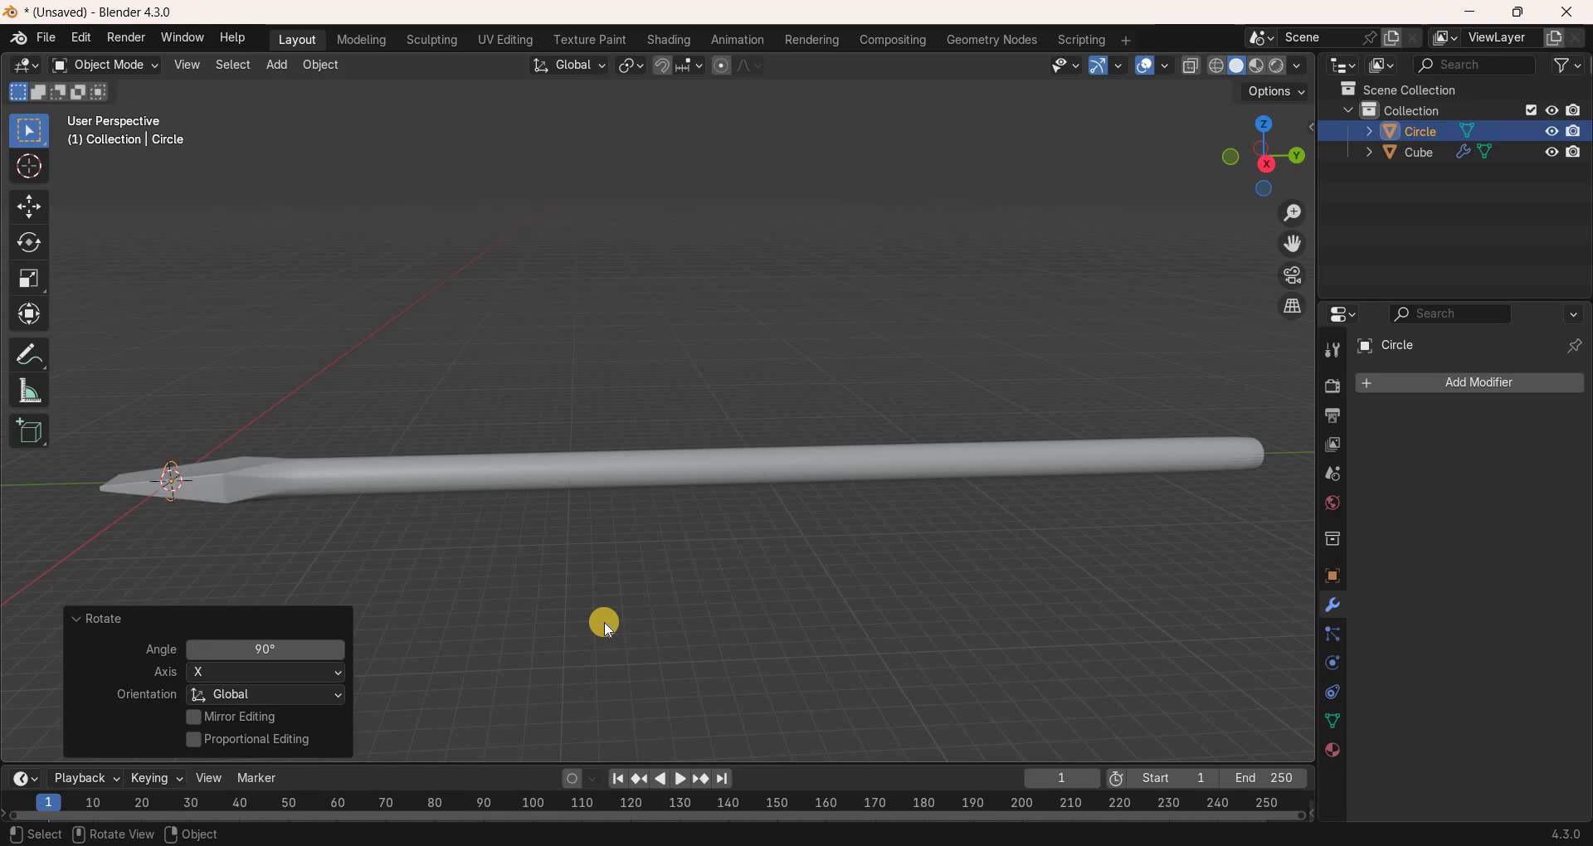
key(g)
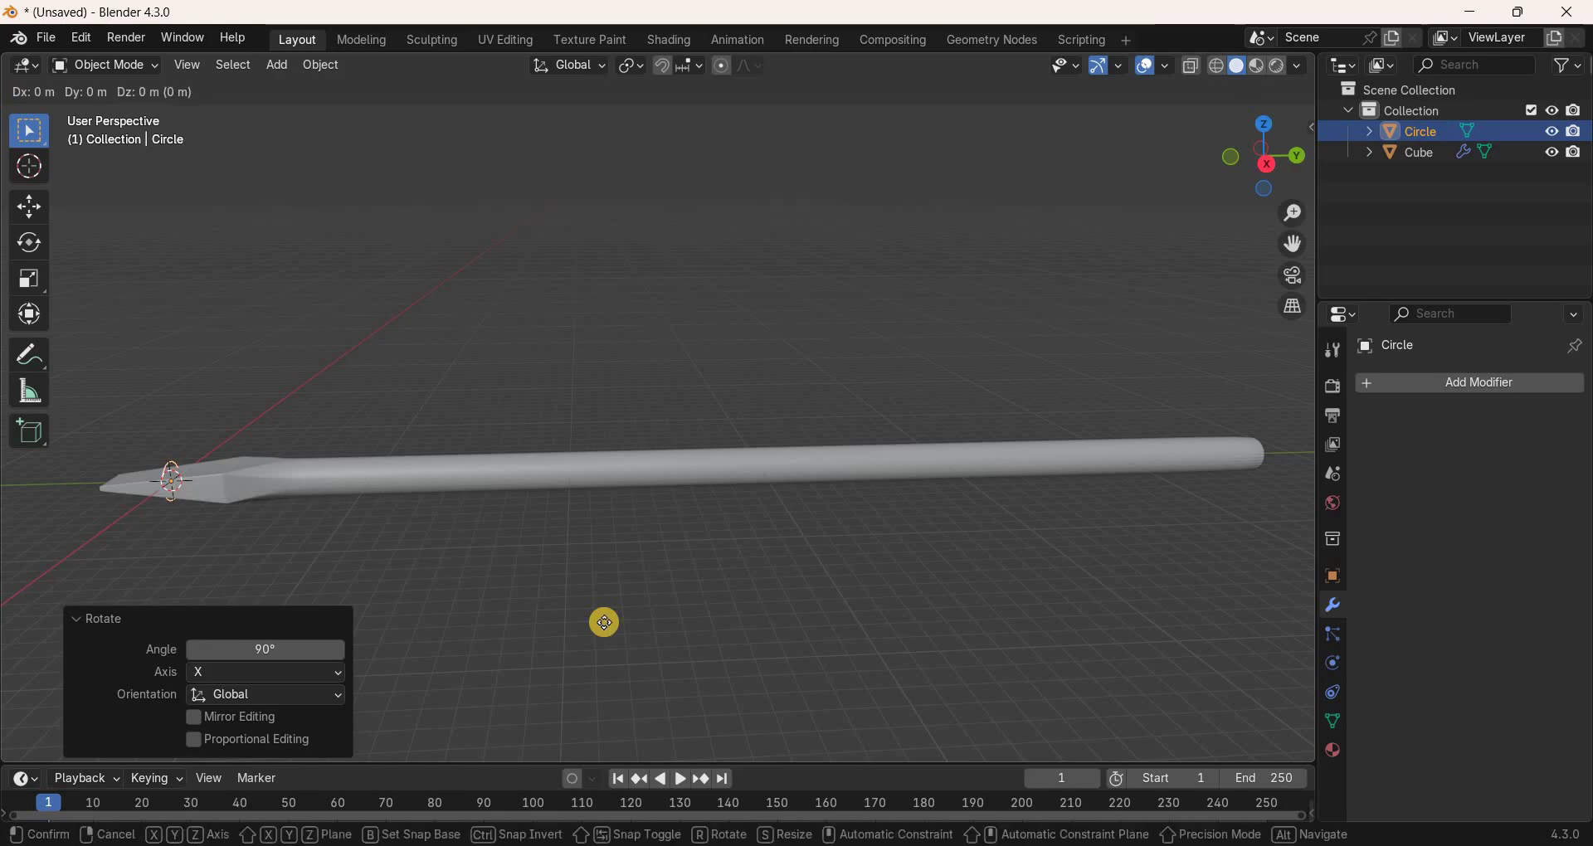
text(y)
text(35)
key(Return)
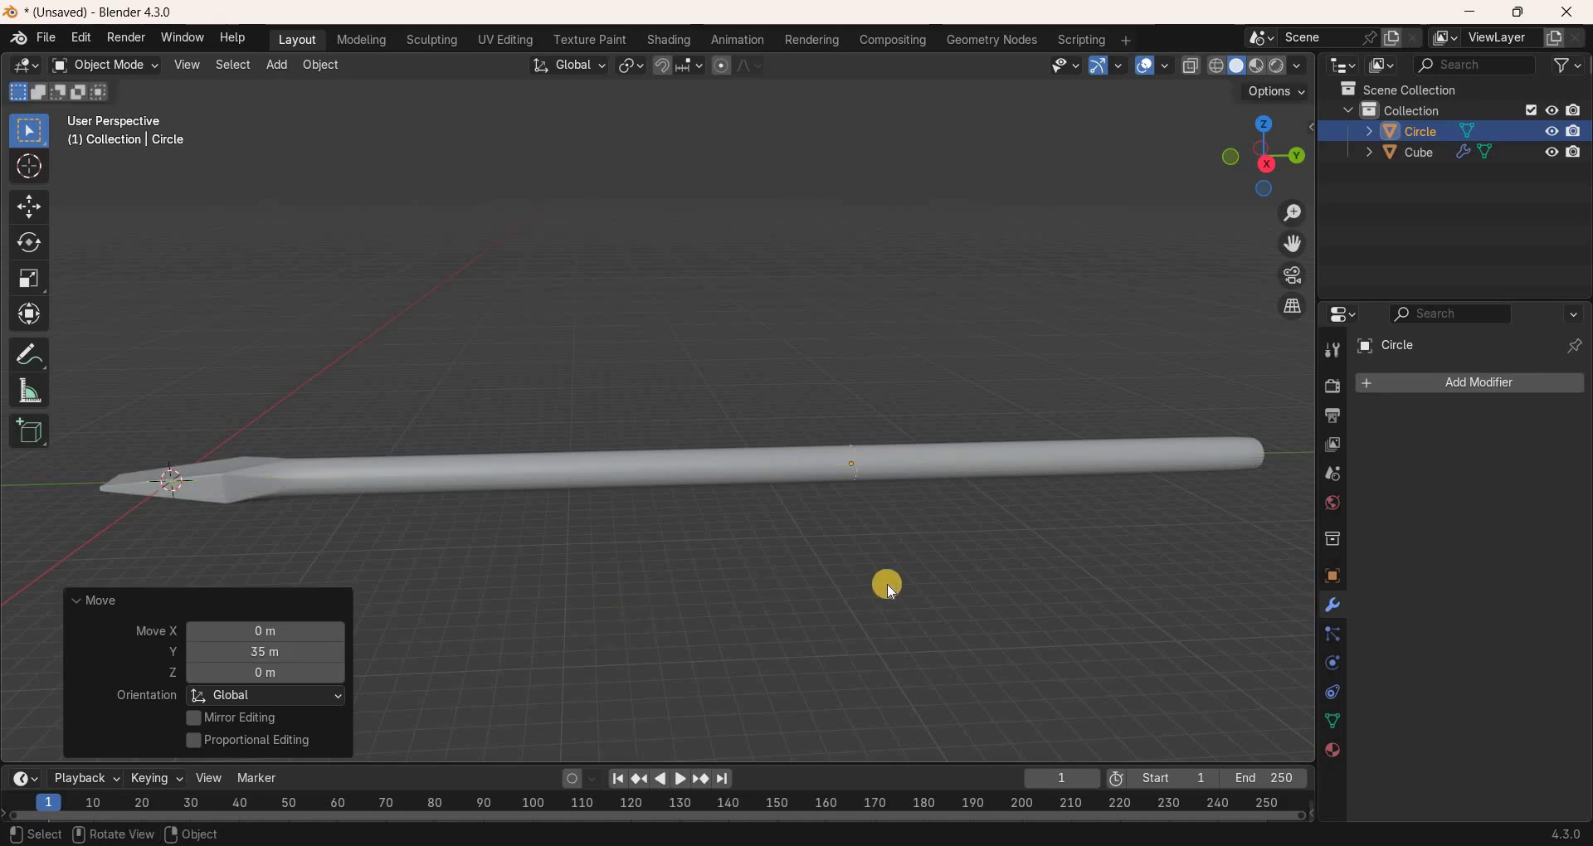
In Edit Mode, extrude the circle's vertices -5 m along Y to form a sleeve around the shaft.
key(Tab)
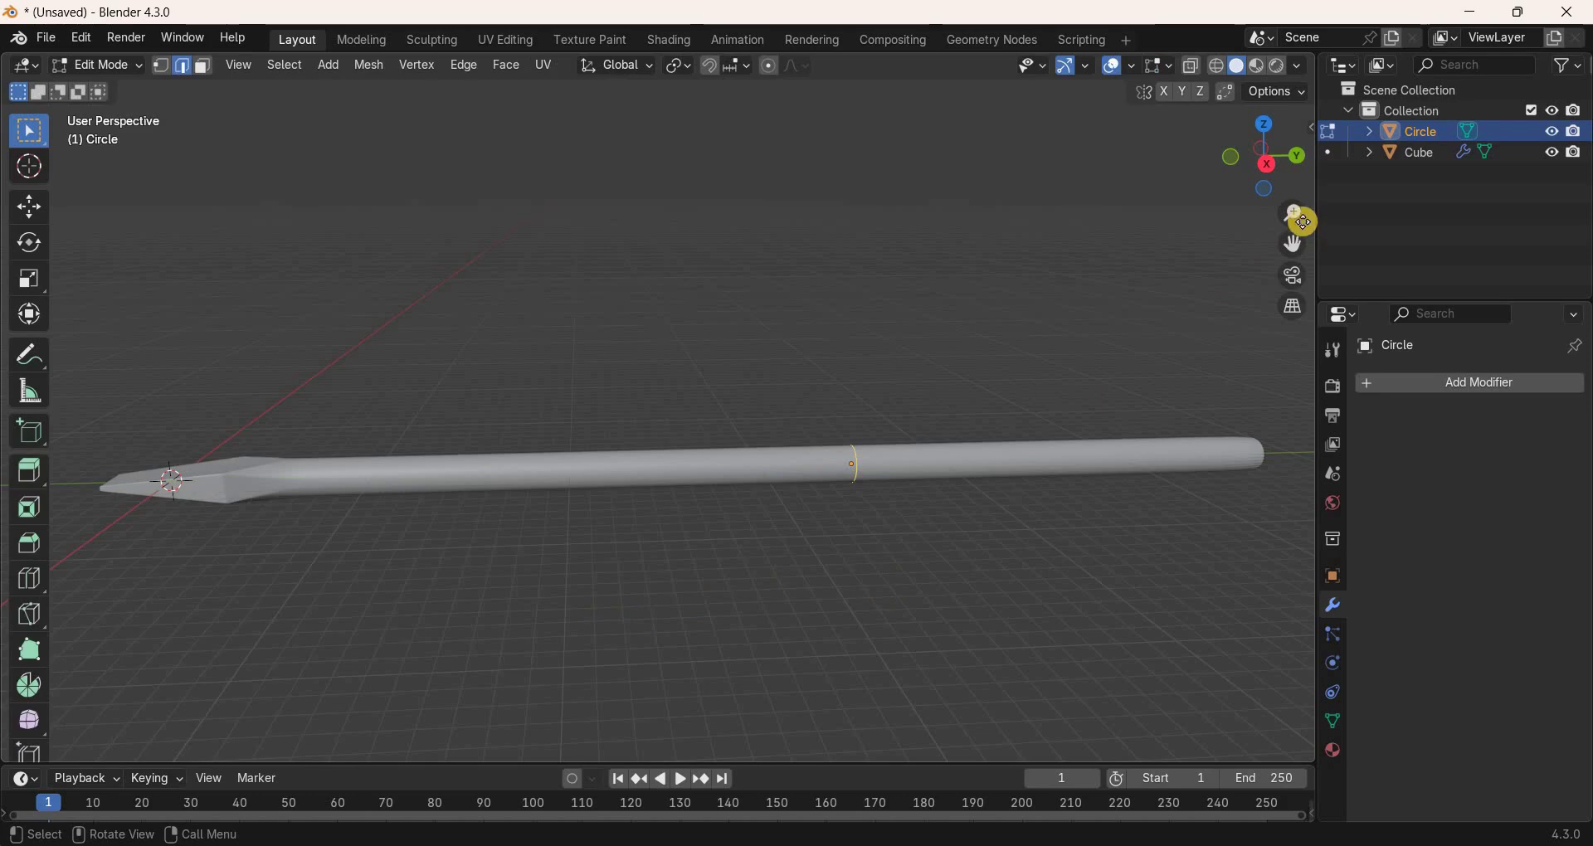
drag(1292, 214, 886, 651)
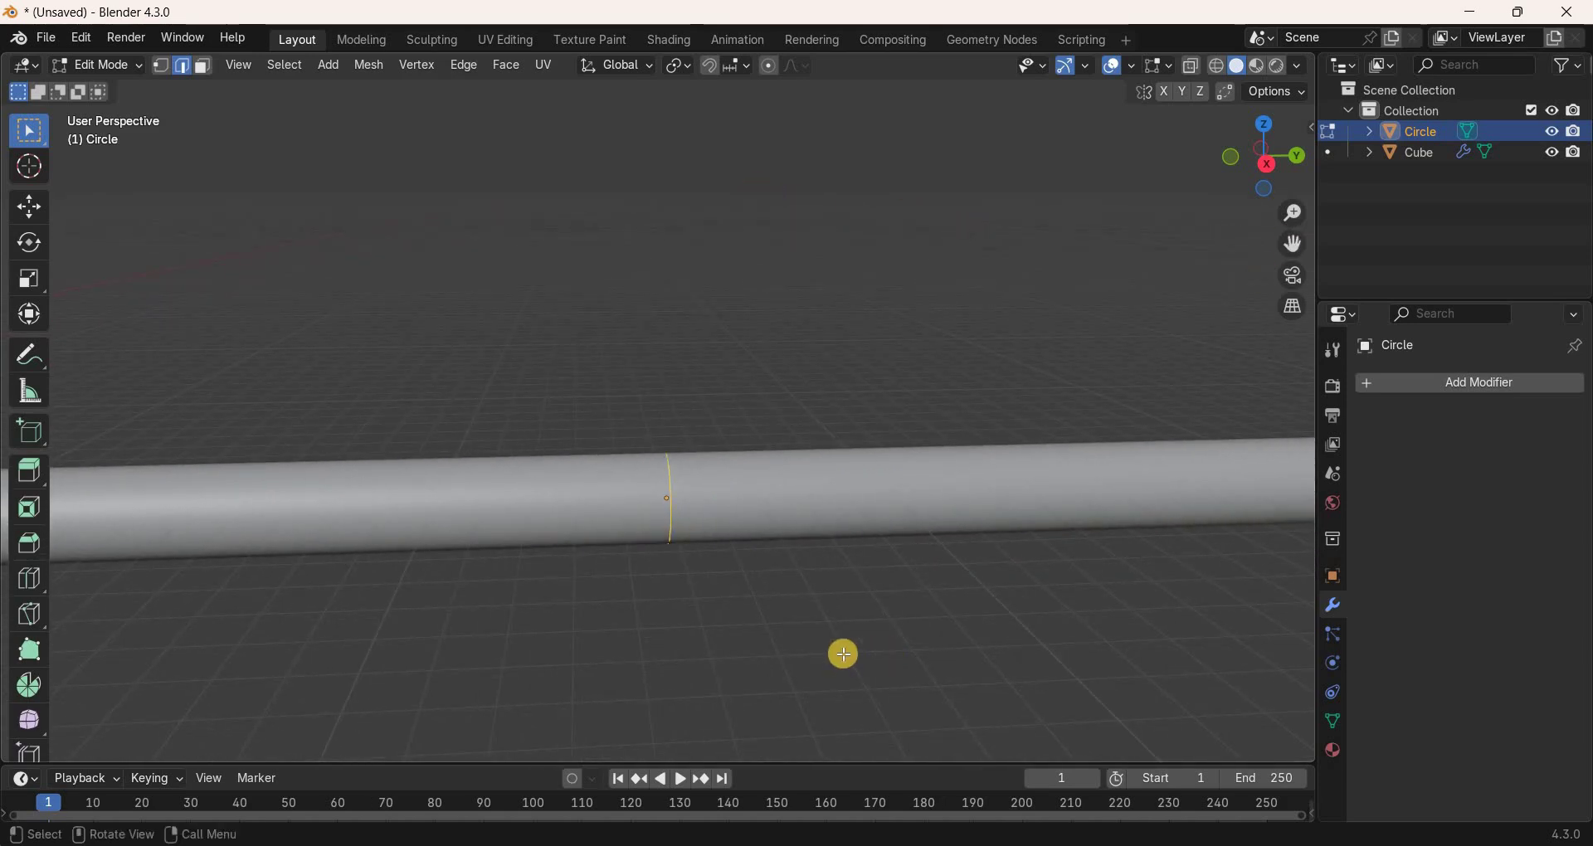
key(1)
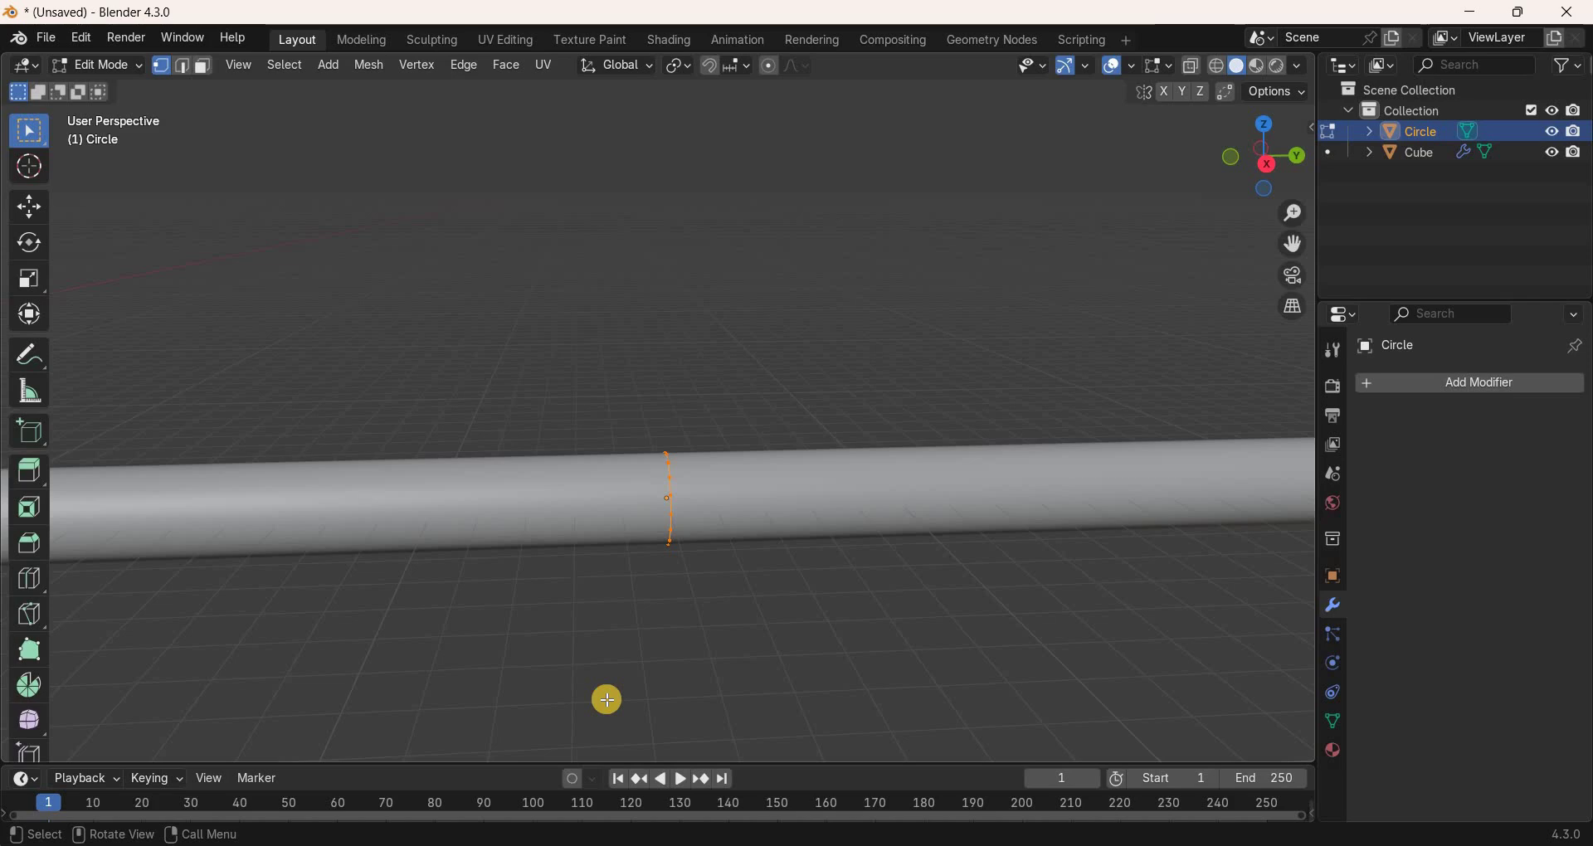
key(g)
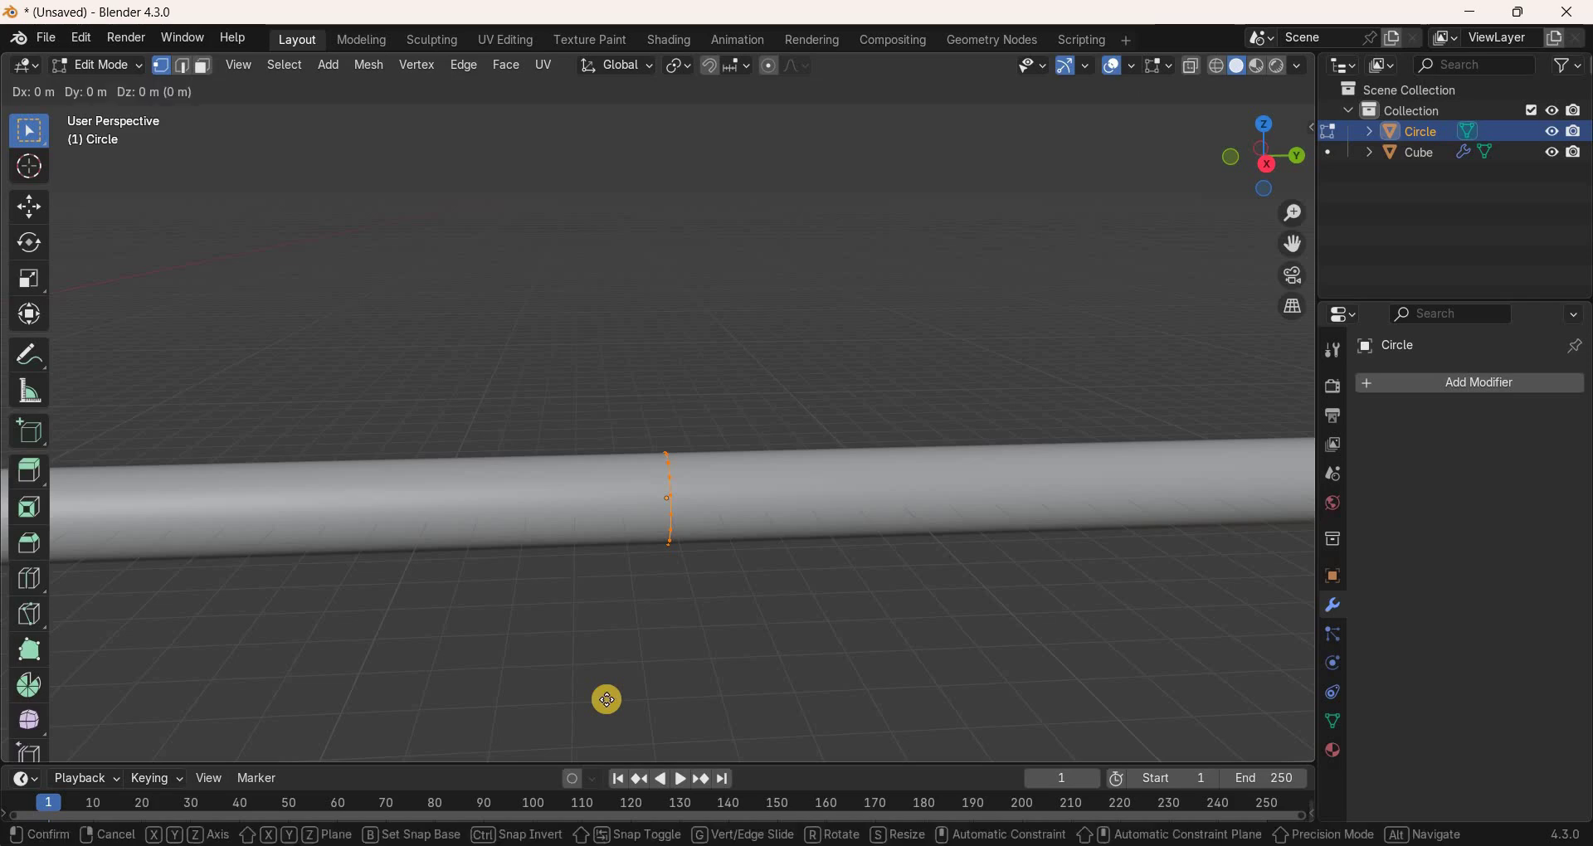
key(y)
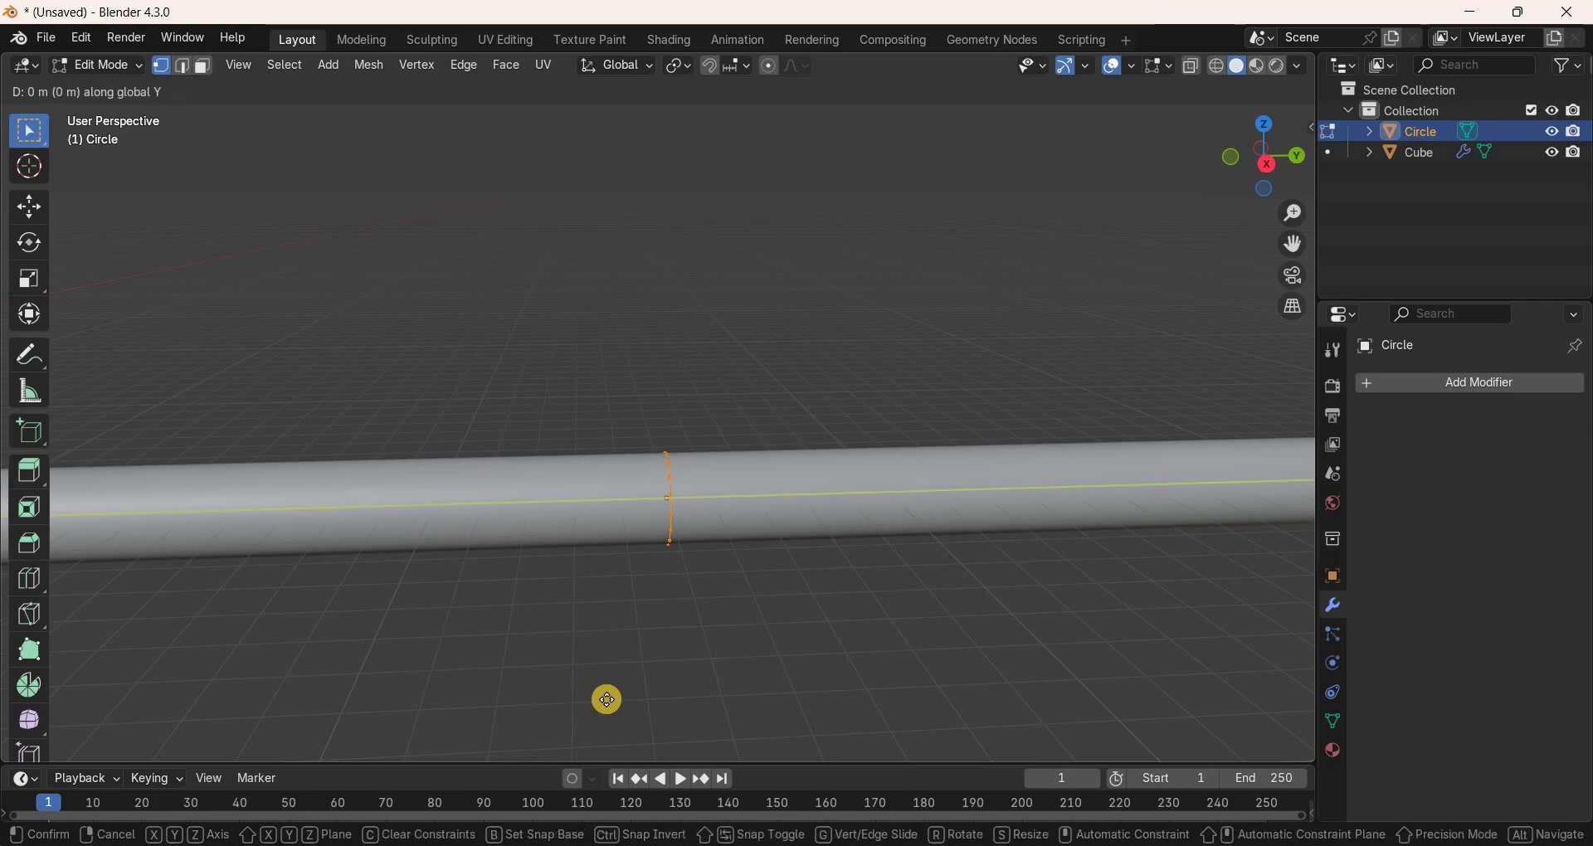
text(-5)
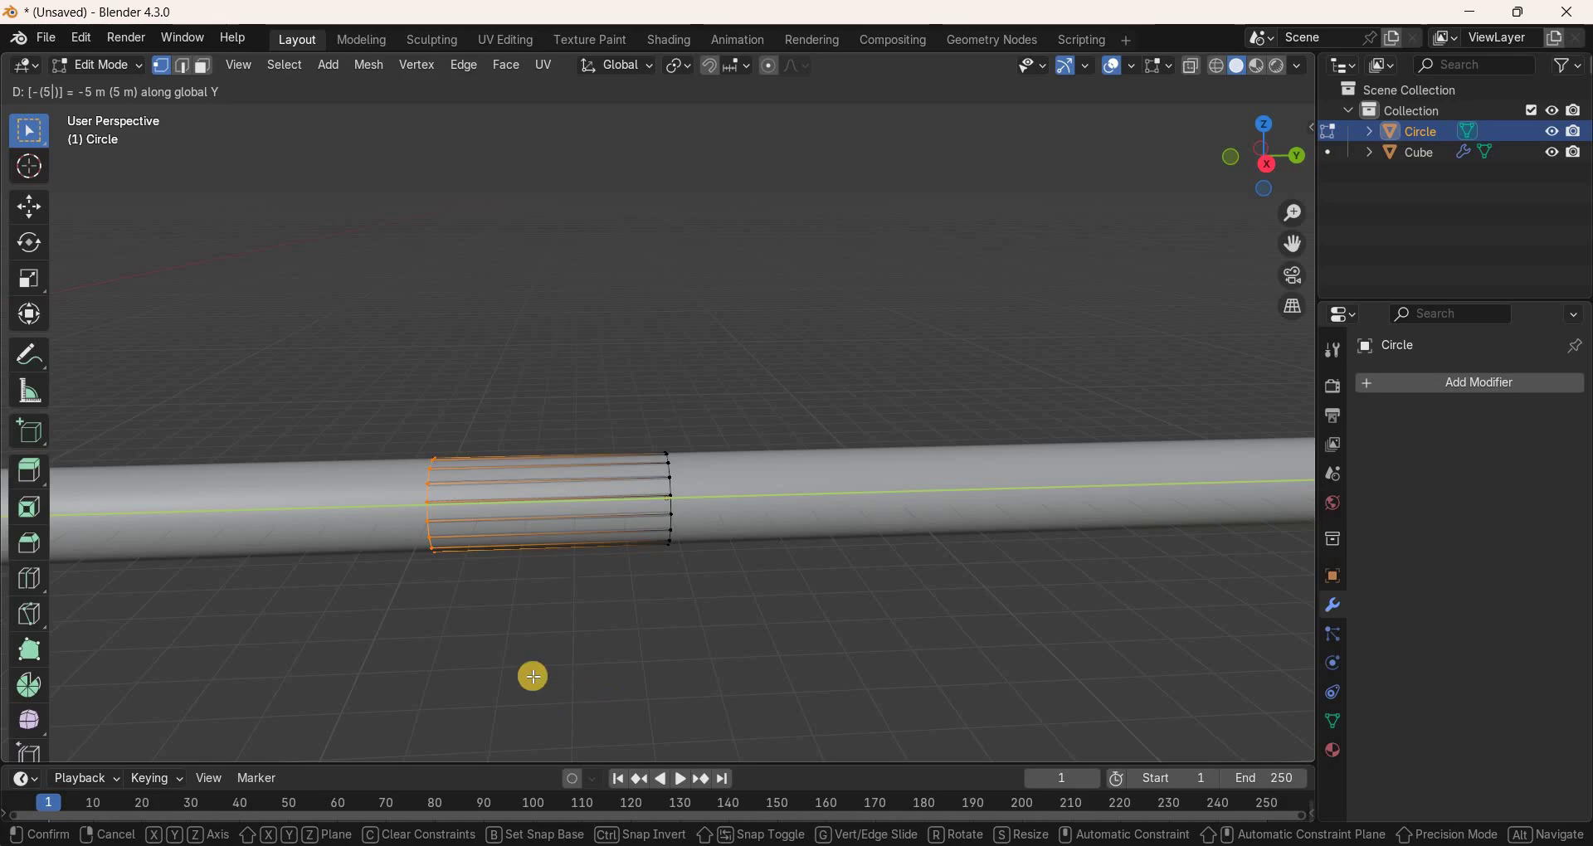
key(Return)
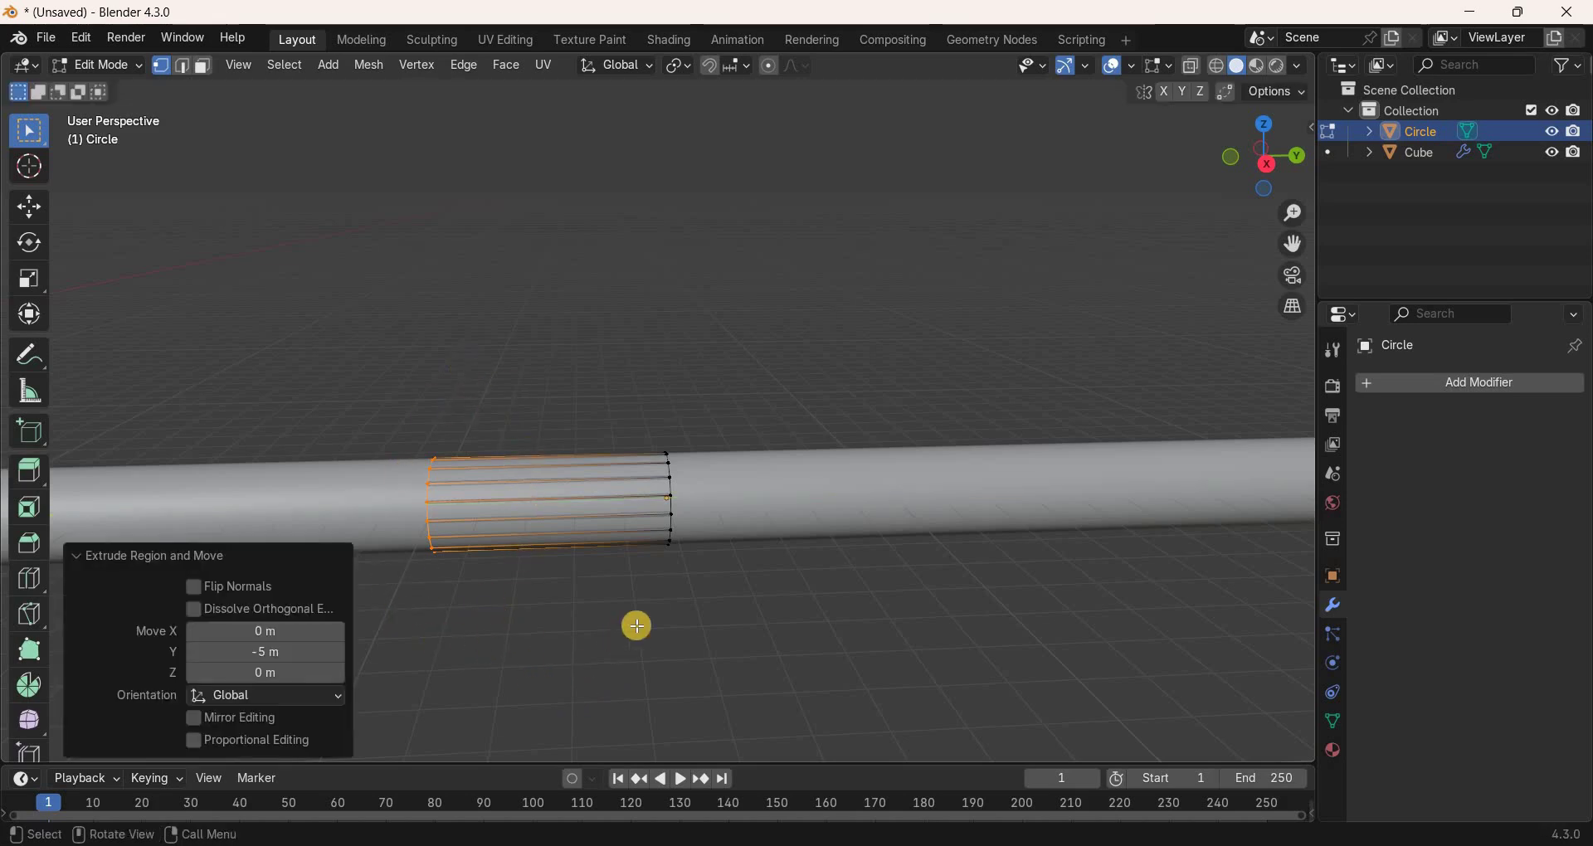
Extrude the sleeve's blade-side ring in place and scale the new ring by 4 into a flat flange.
key(e)
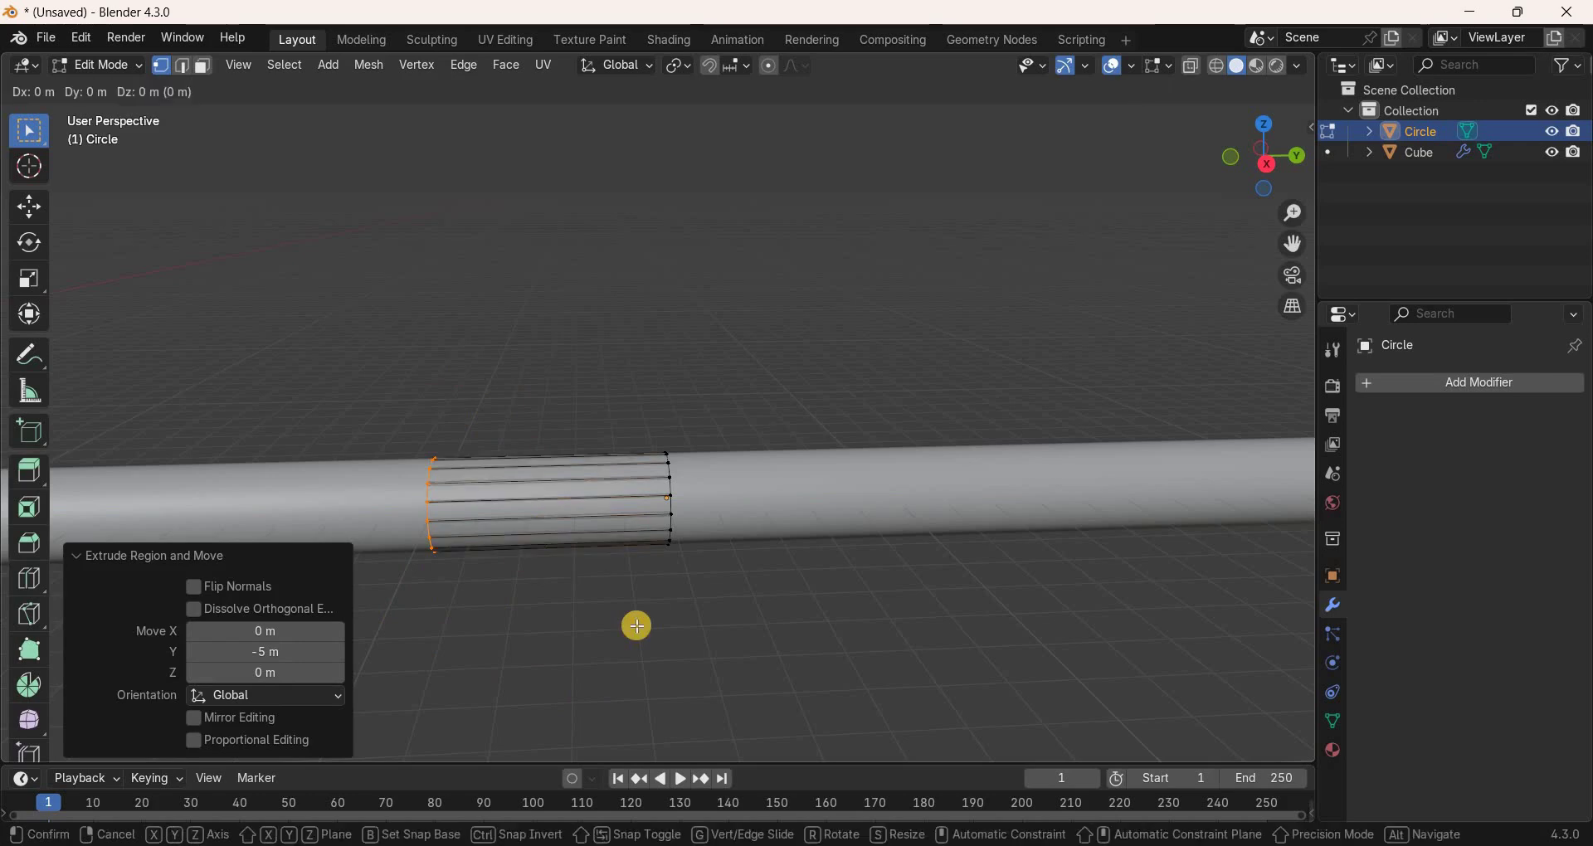
click(638, 626)
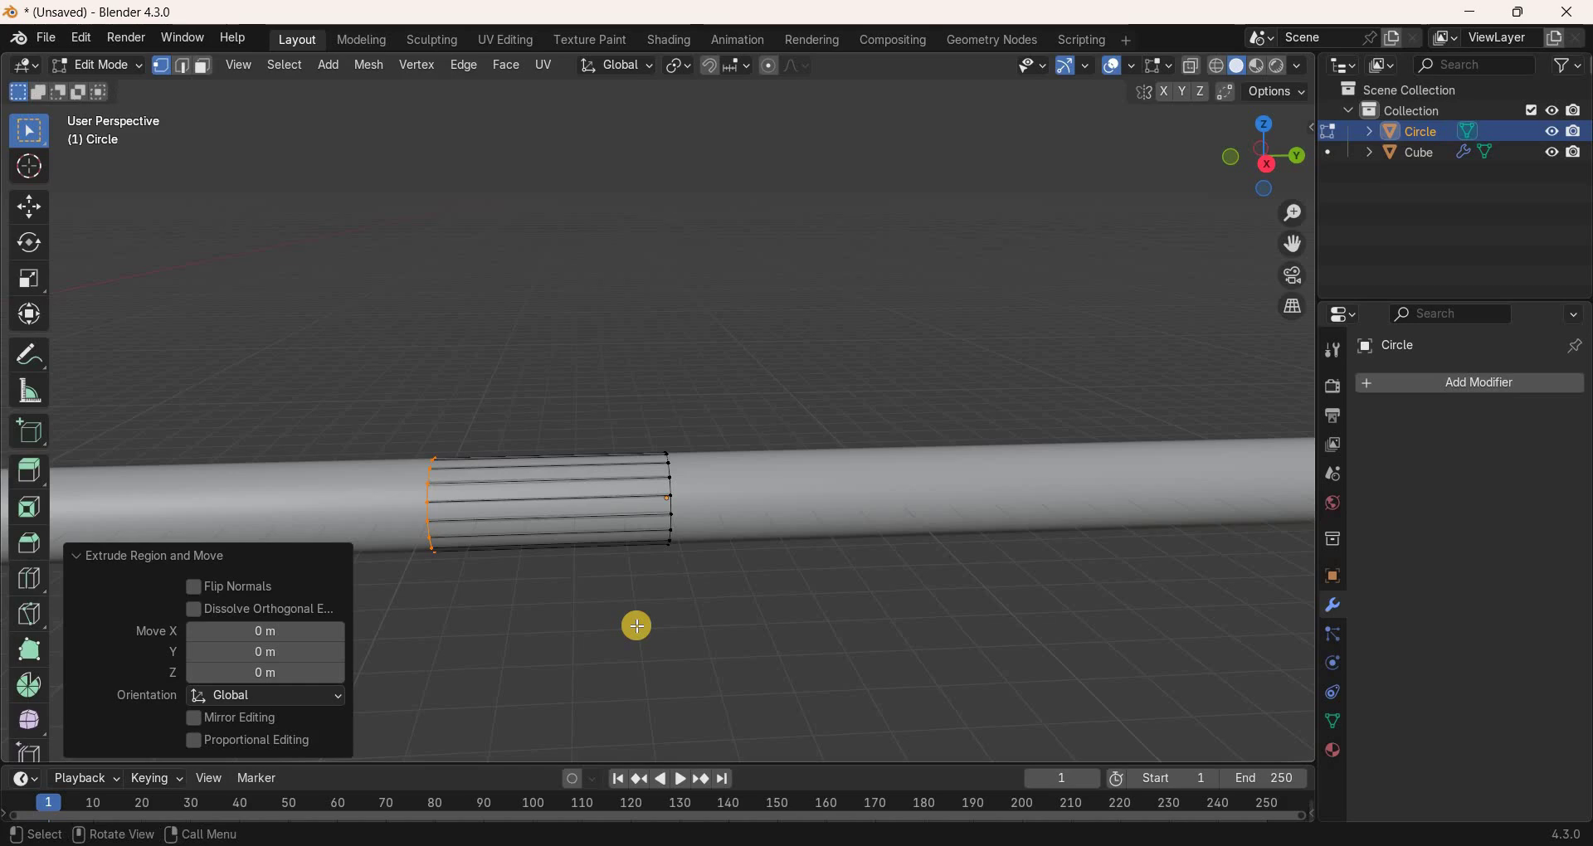
text(s)
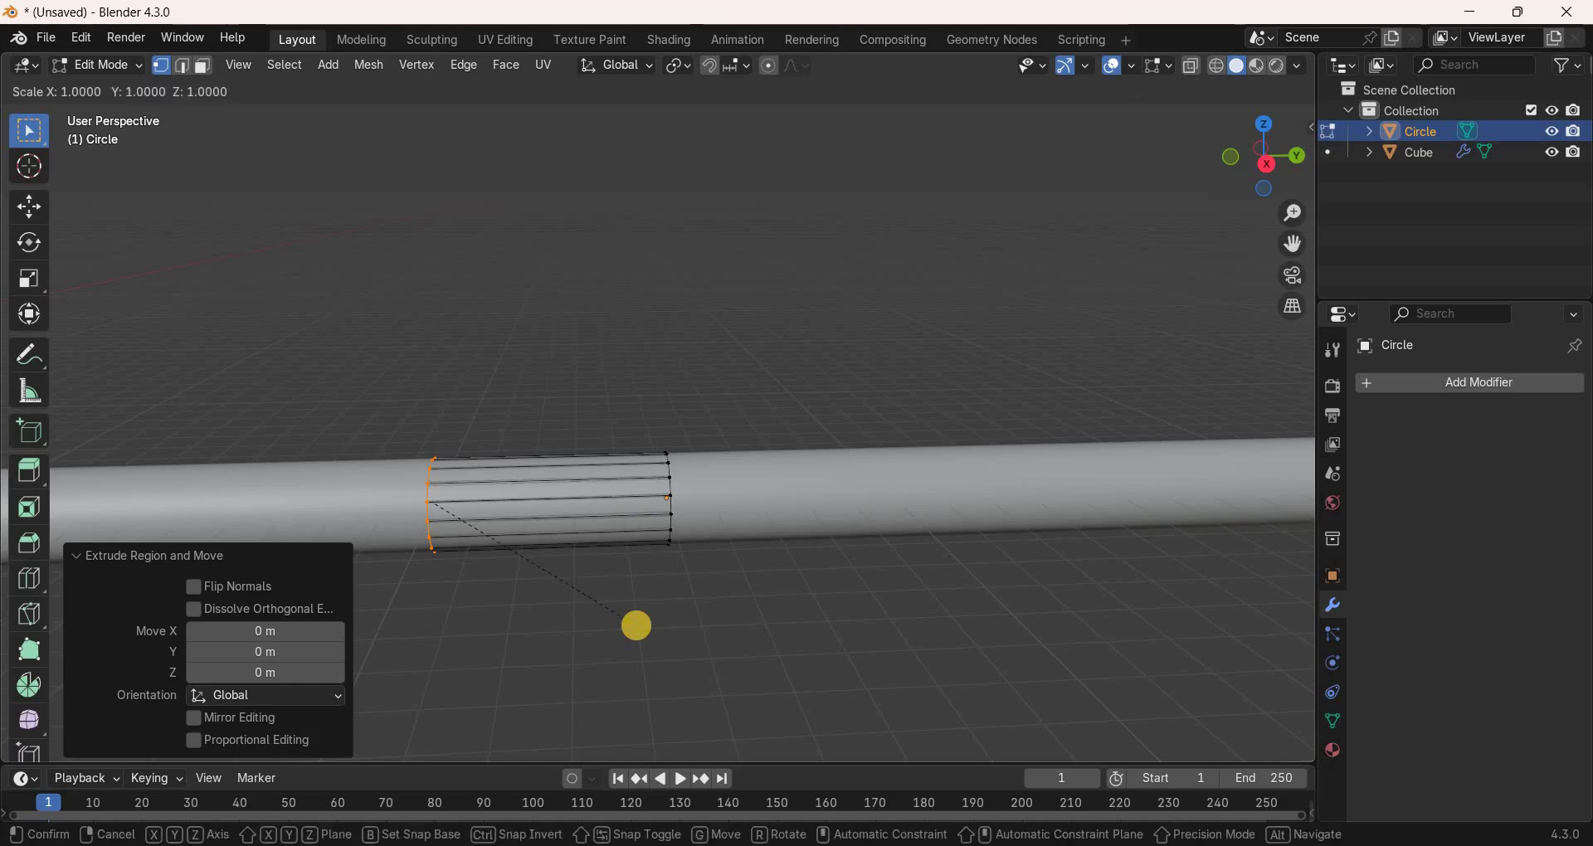
text(4)
click(977, 534)
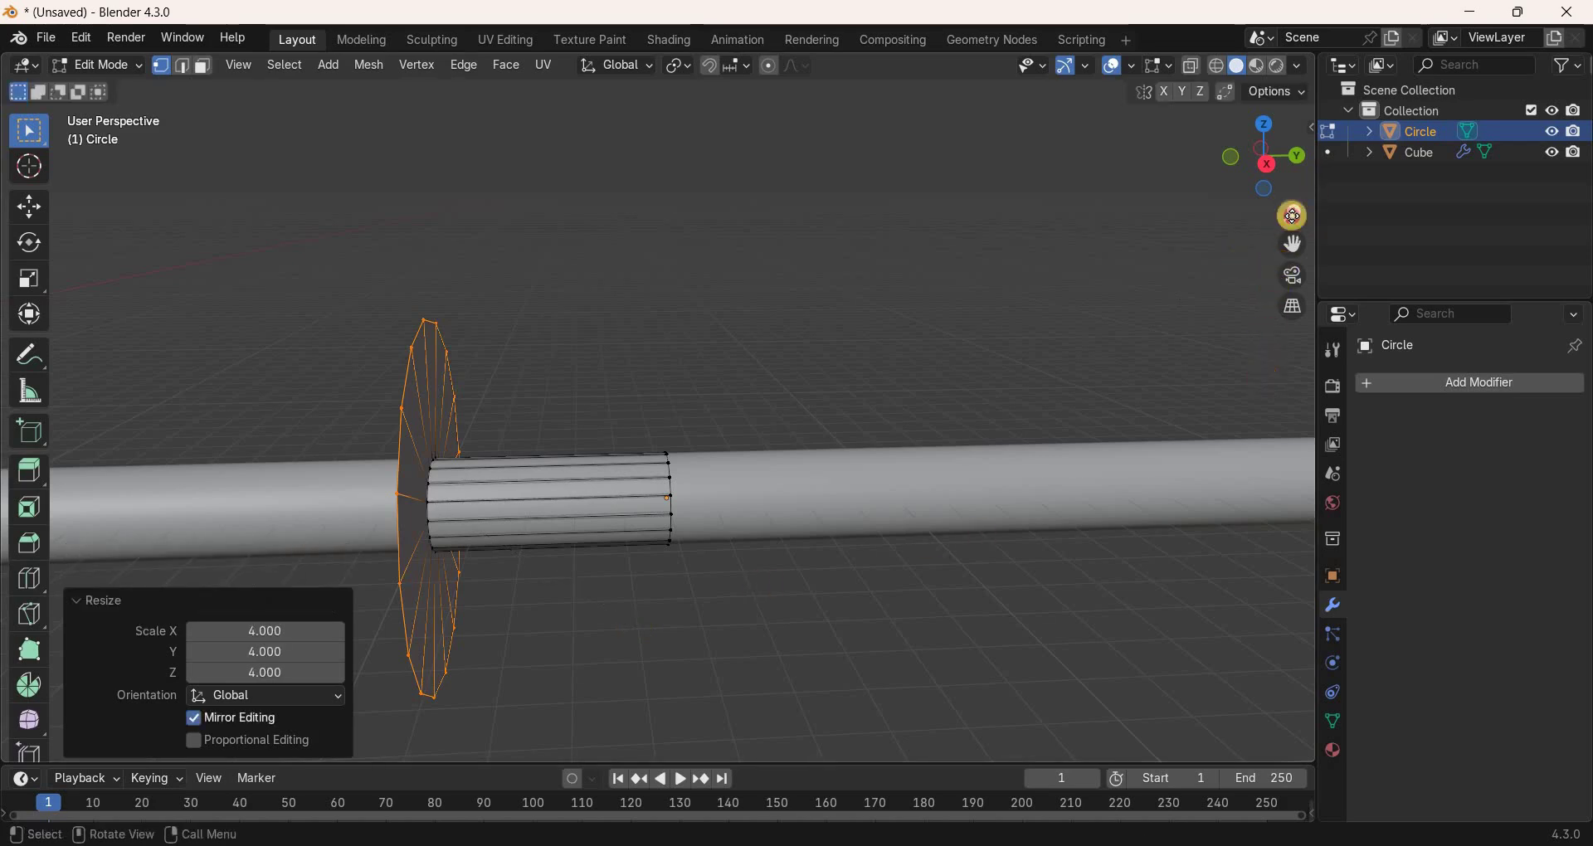
Extrude the flange's outer ring 30 m along Y to form the handle body.
scroll(967, 536, down, 4)
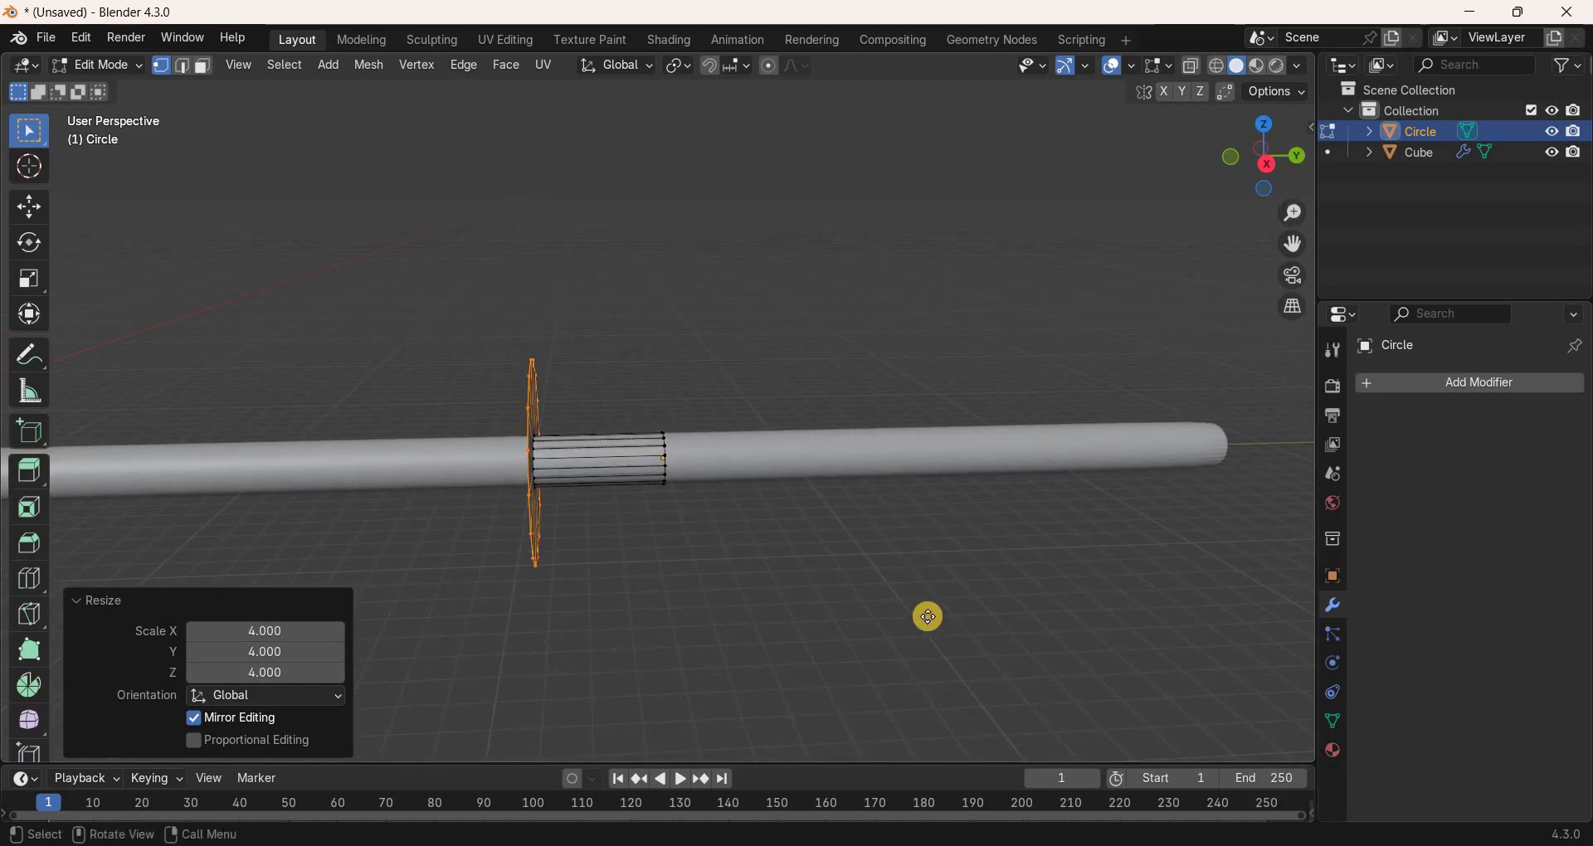
key(g)
text(y)
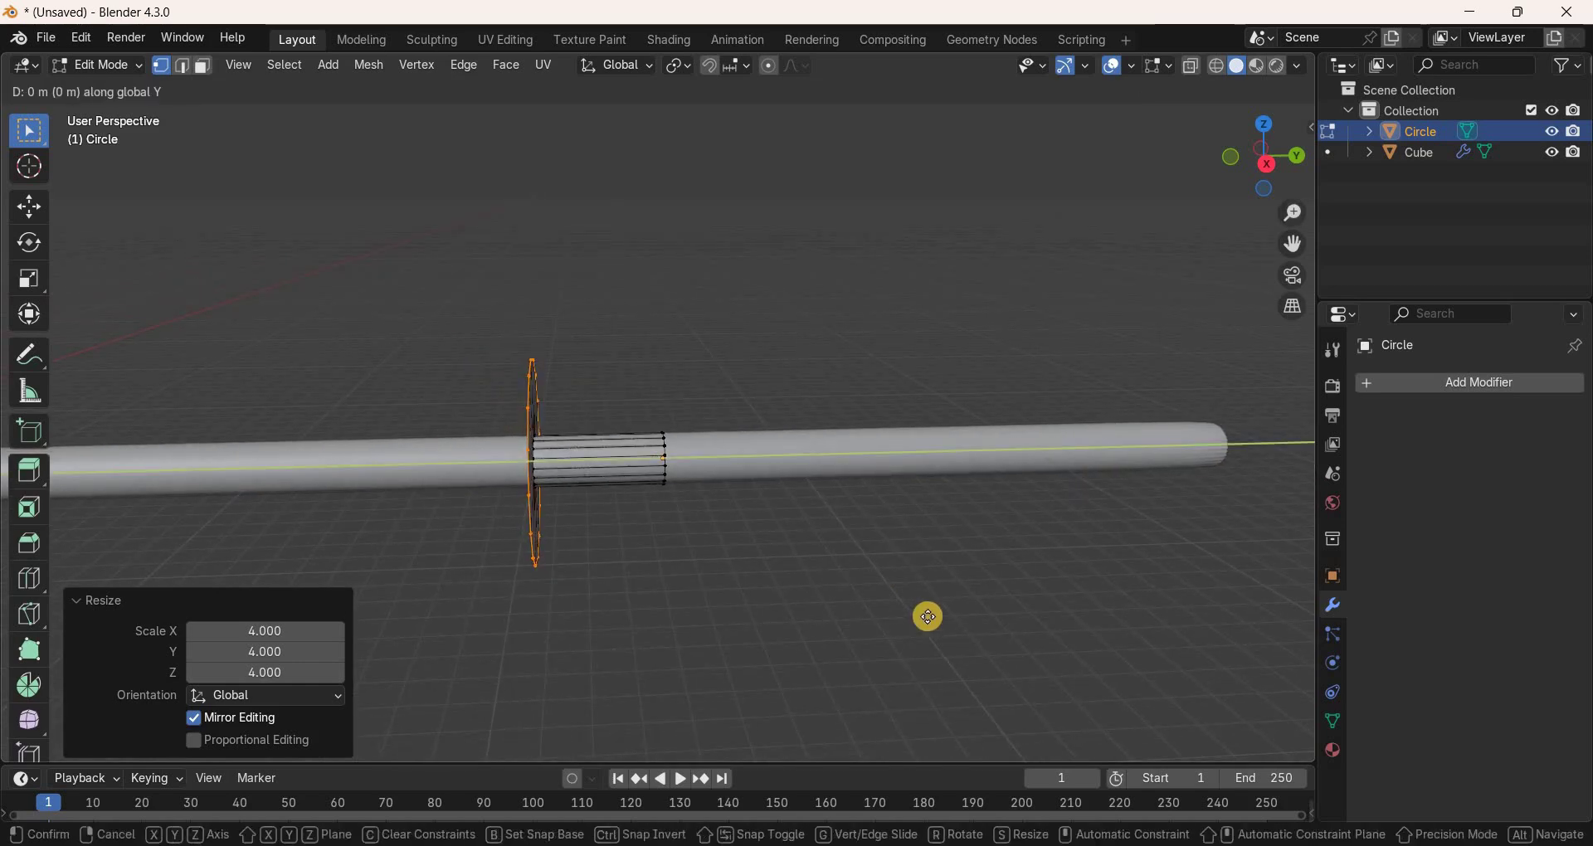
text(30)
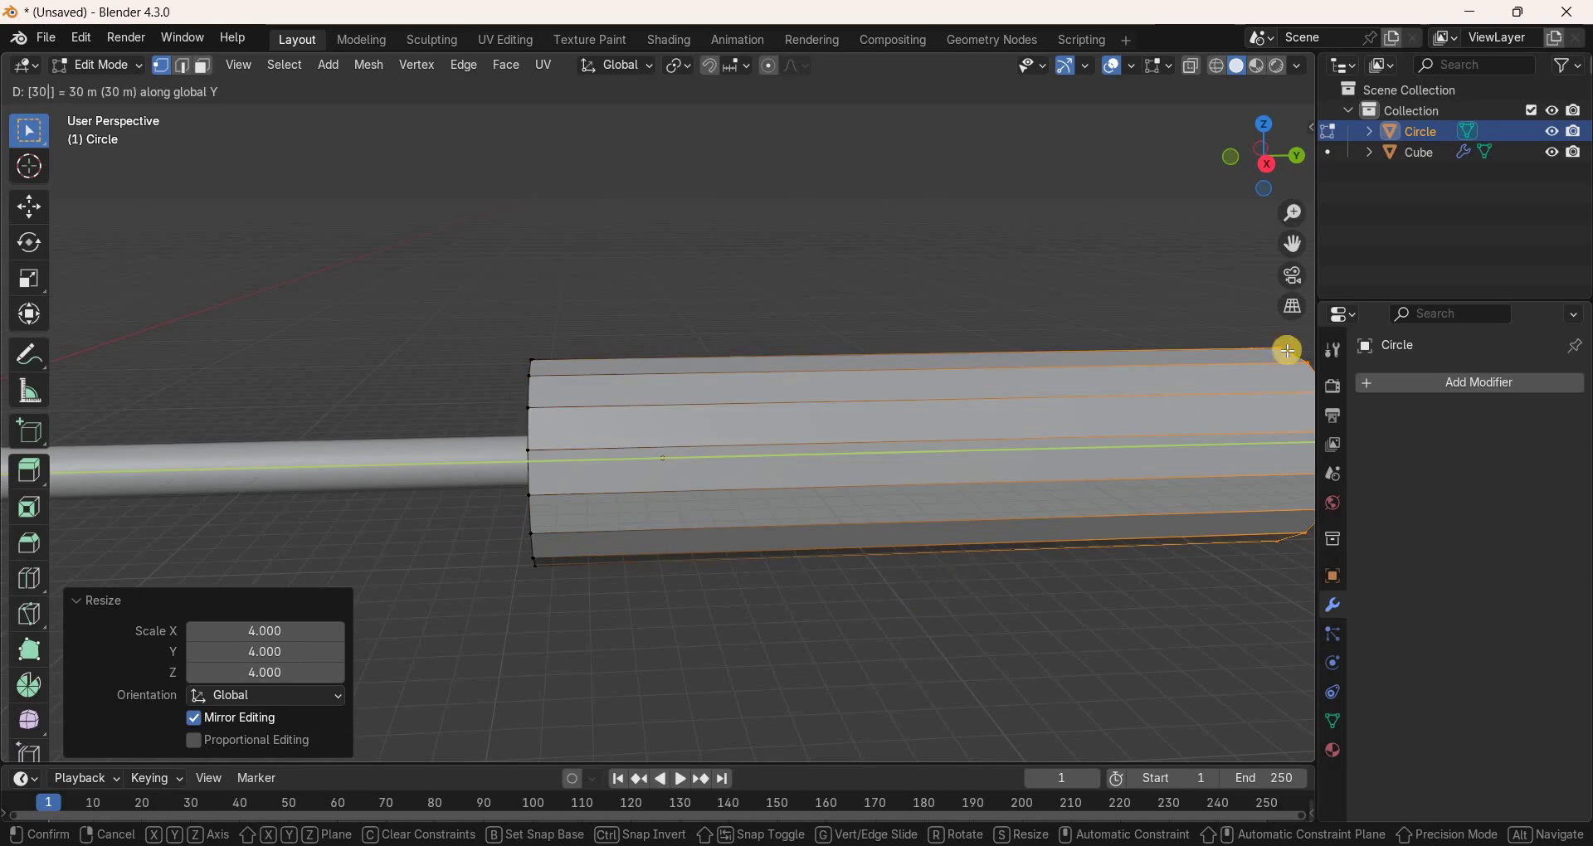
key(Return)
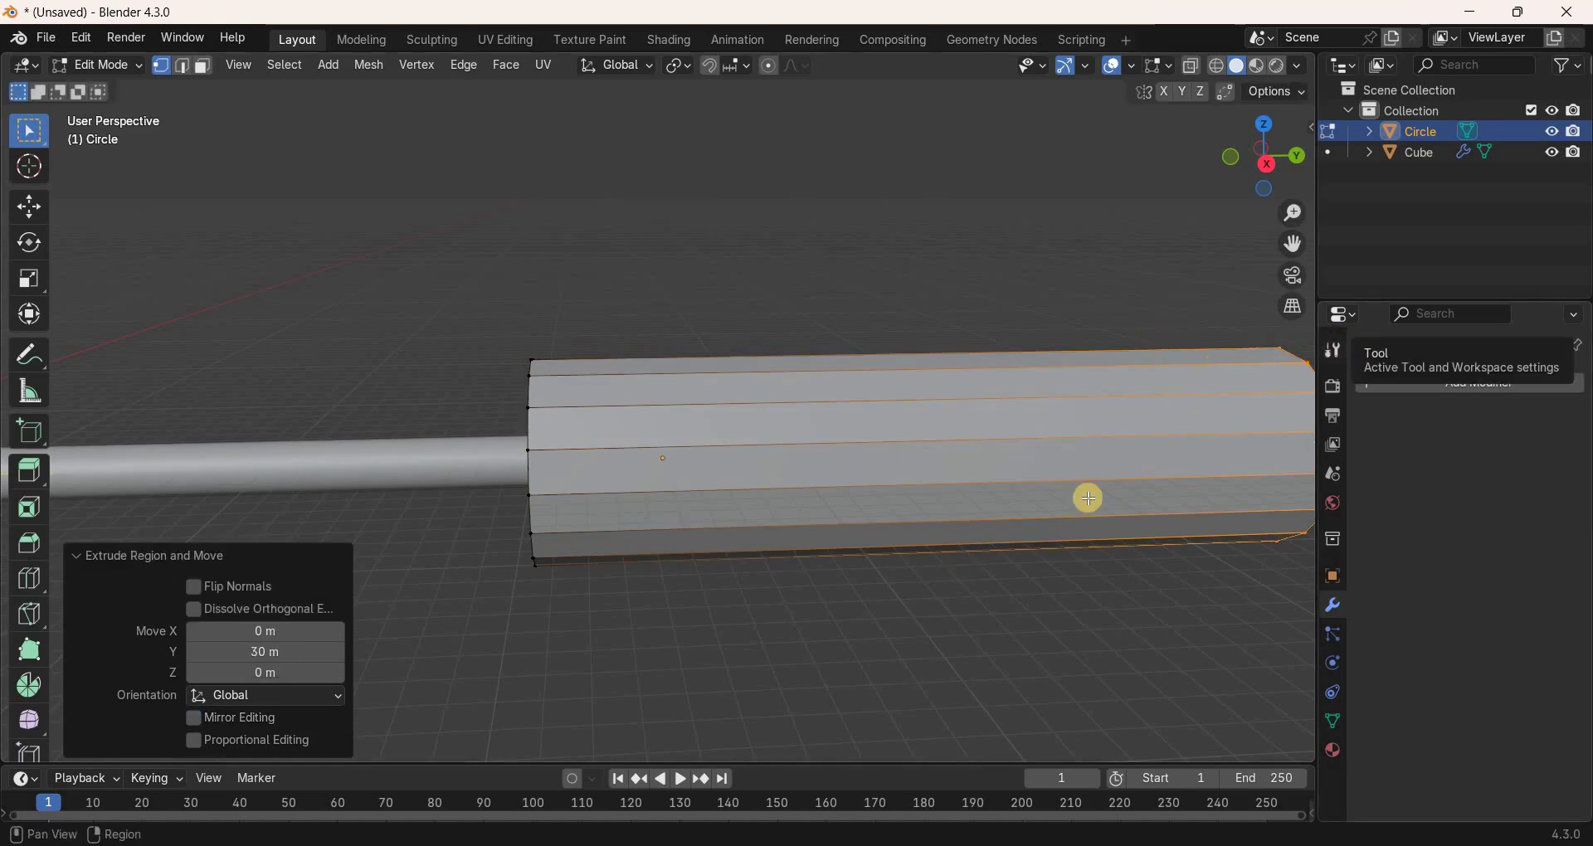
Add a single loop cut around the handle body and slide it toward the blade-side end with a factor of about 0.57.
key(KP_3)
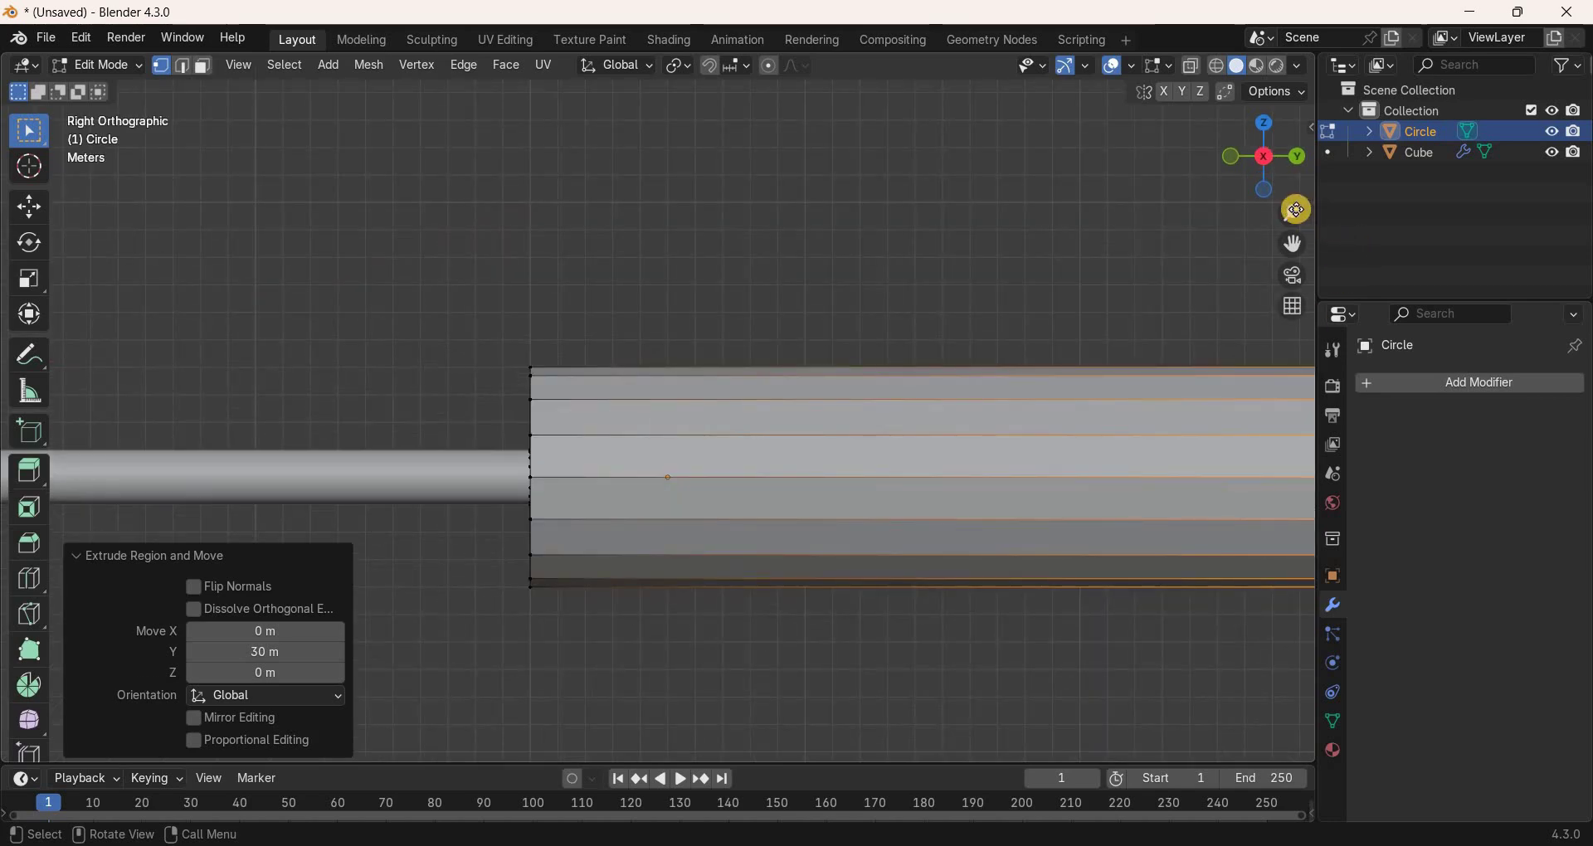
drag(1291, 218, 1288, 232)
ctrl+scroll(811, 597, down, 5)
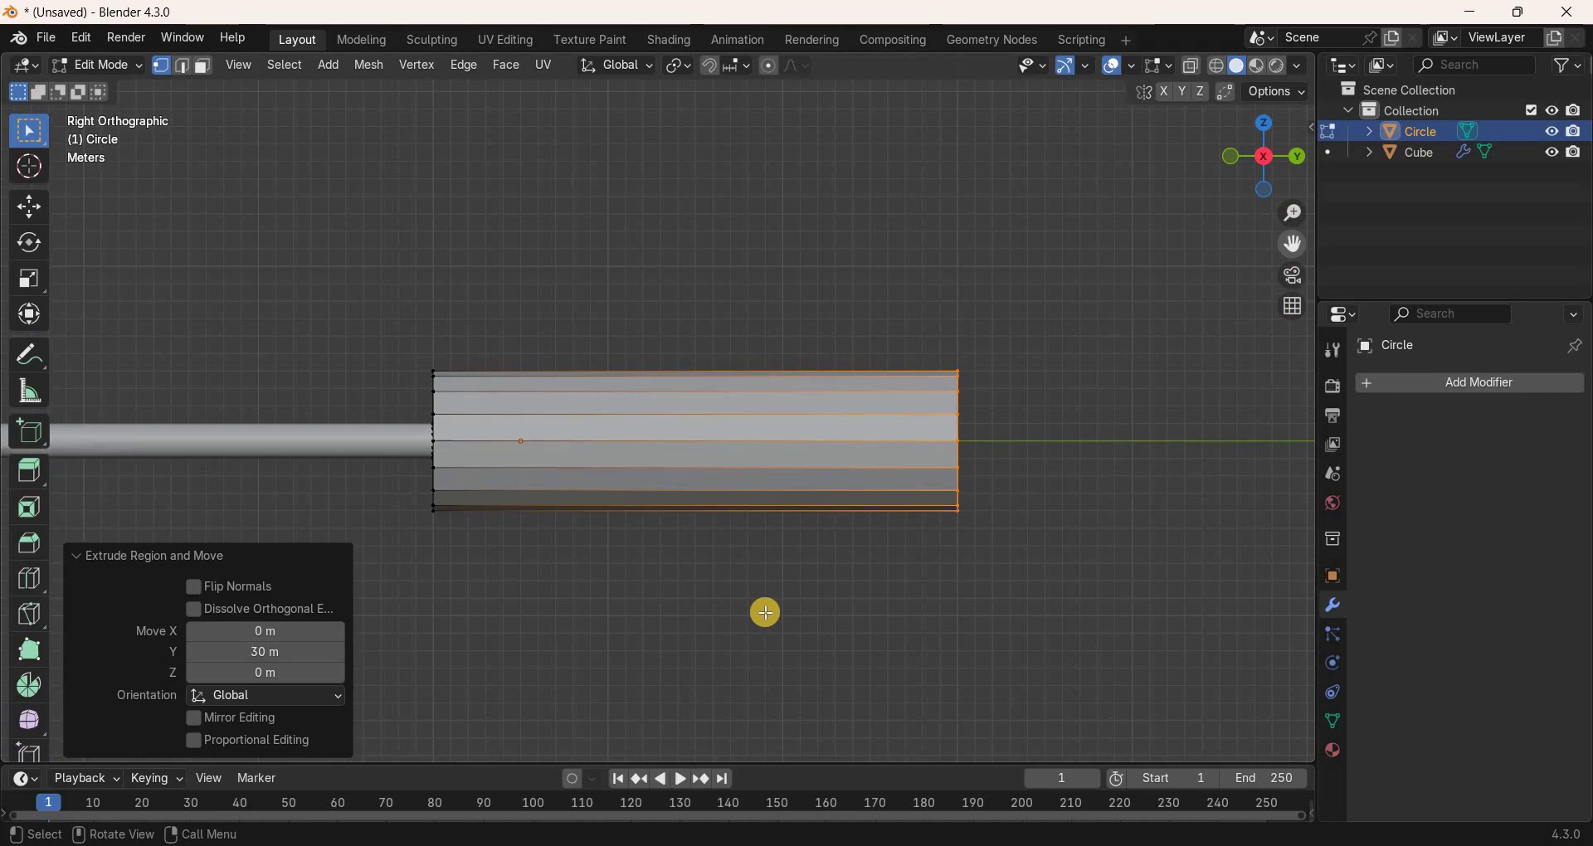
key(ctrl+r)
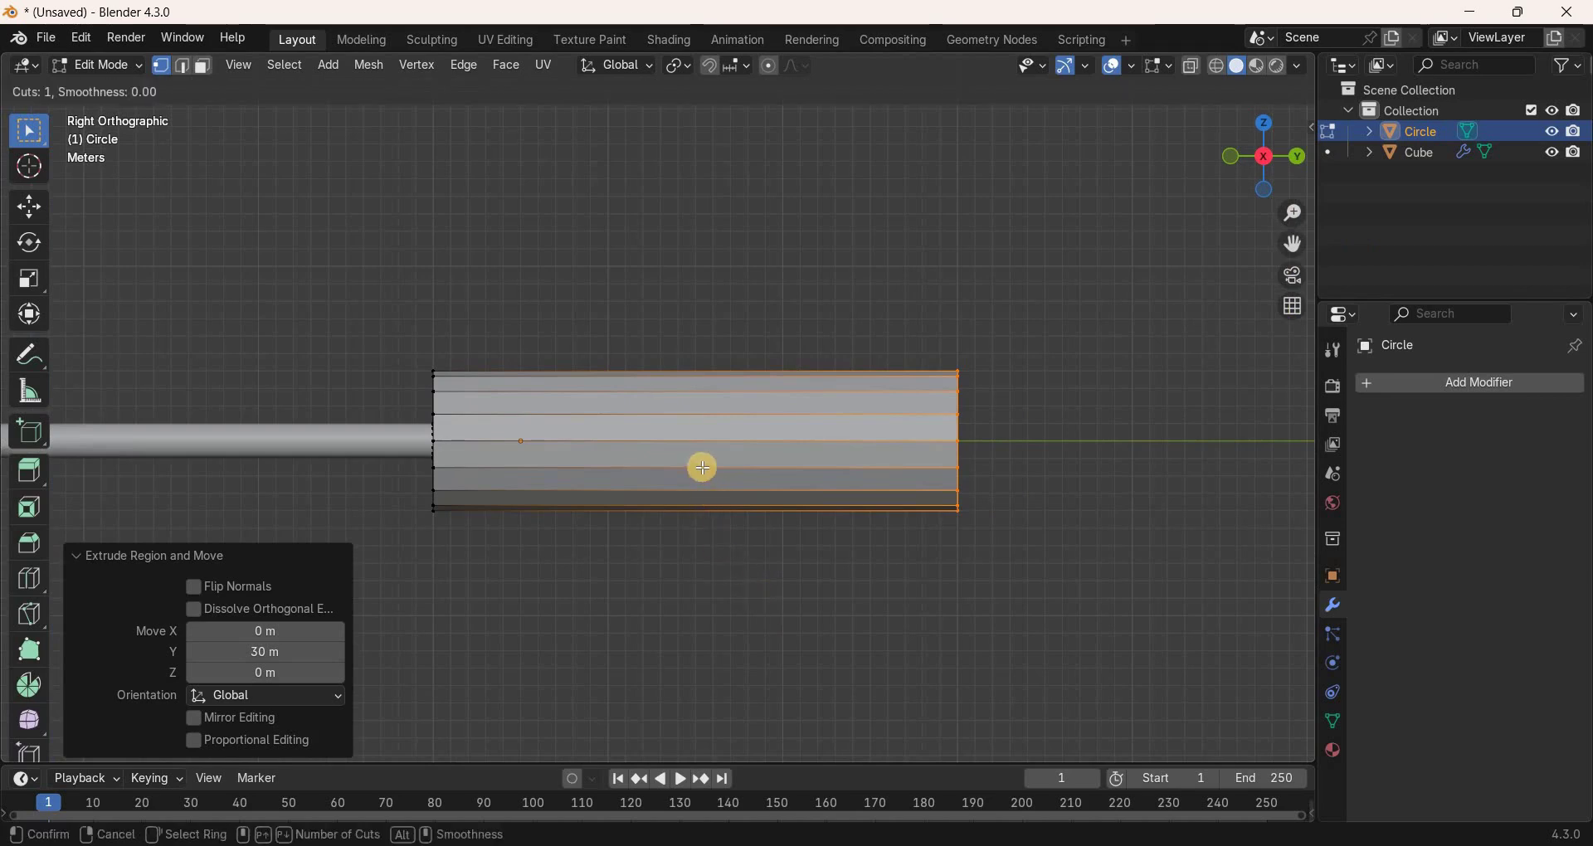
click(700, 467)
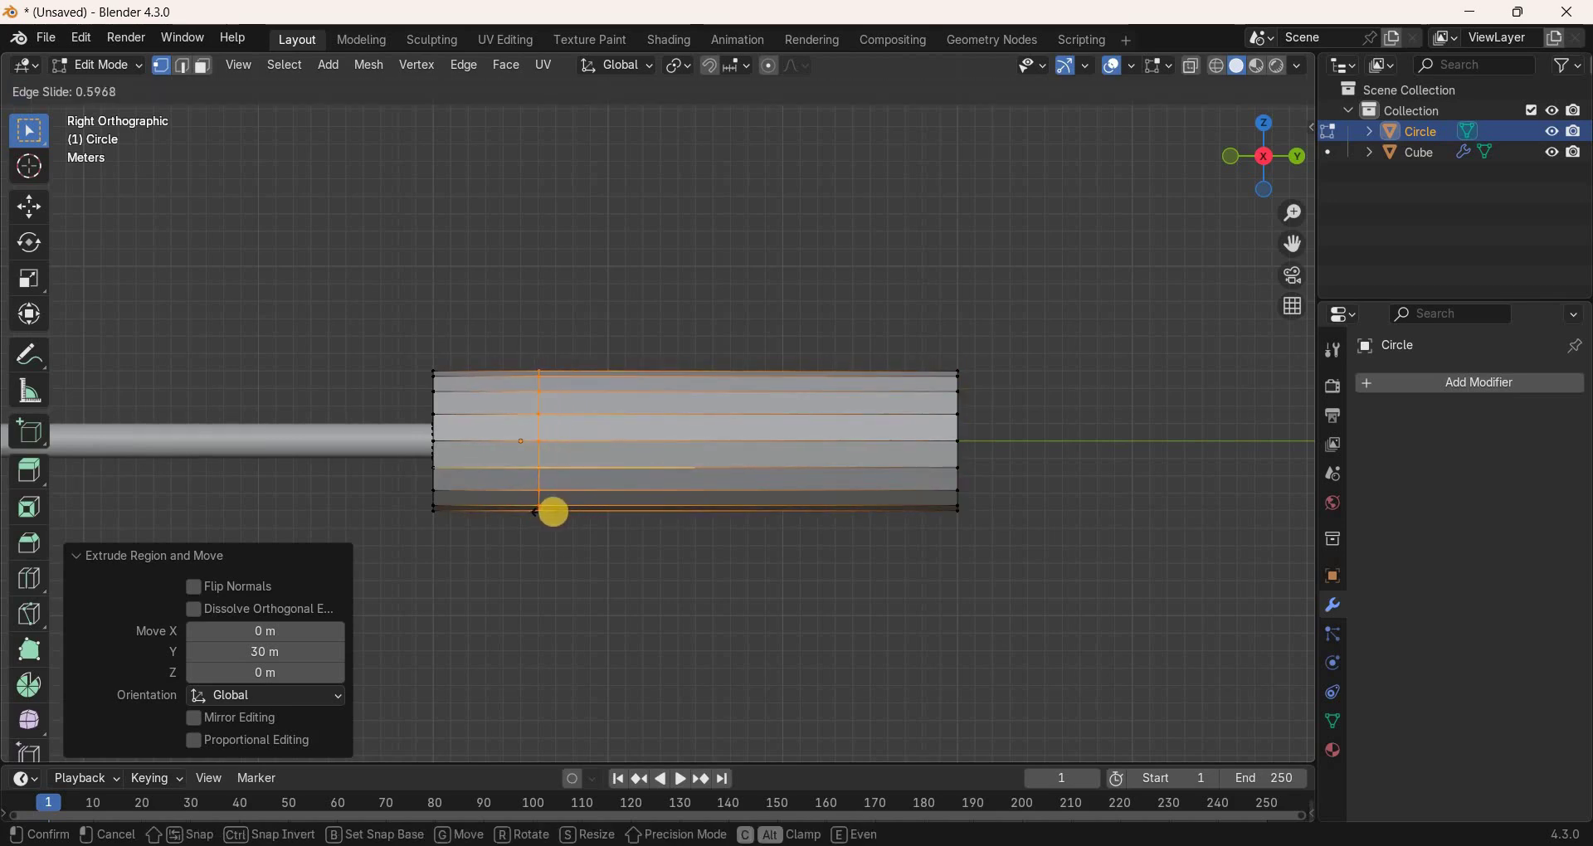
click(554, 512)
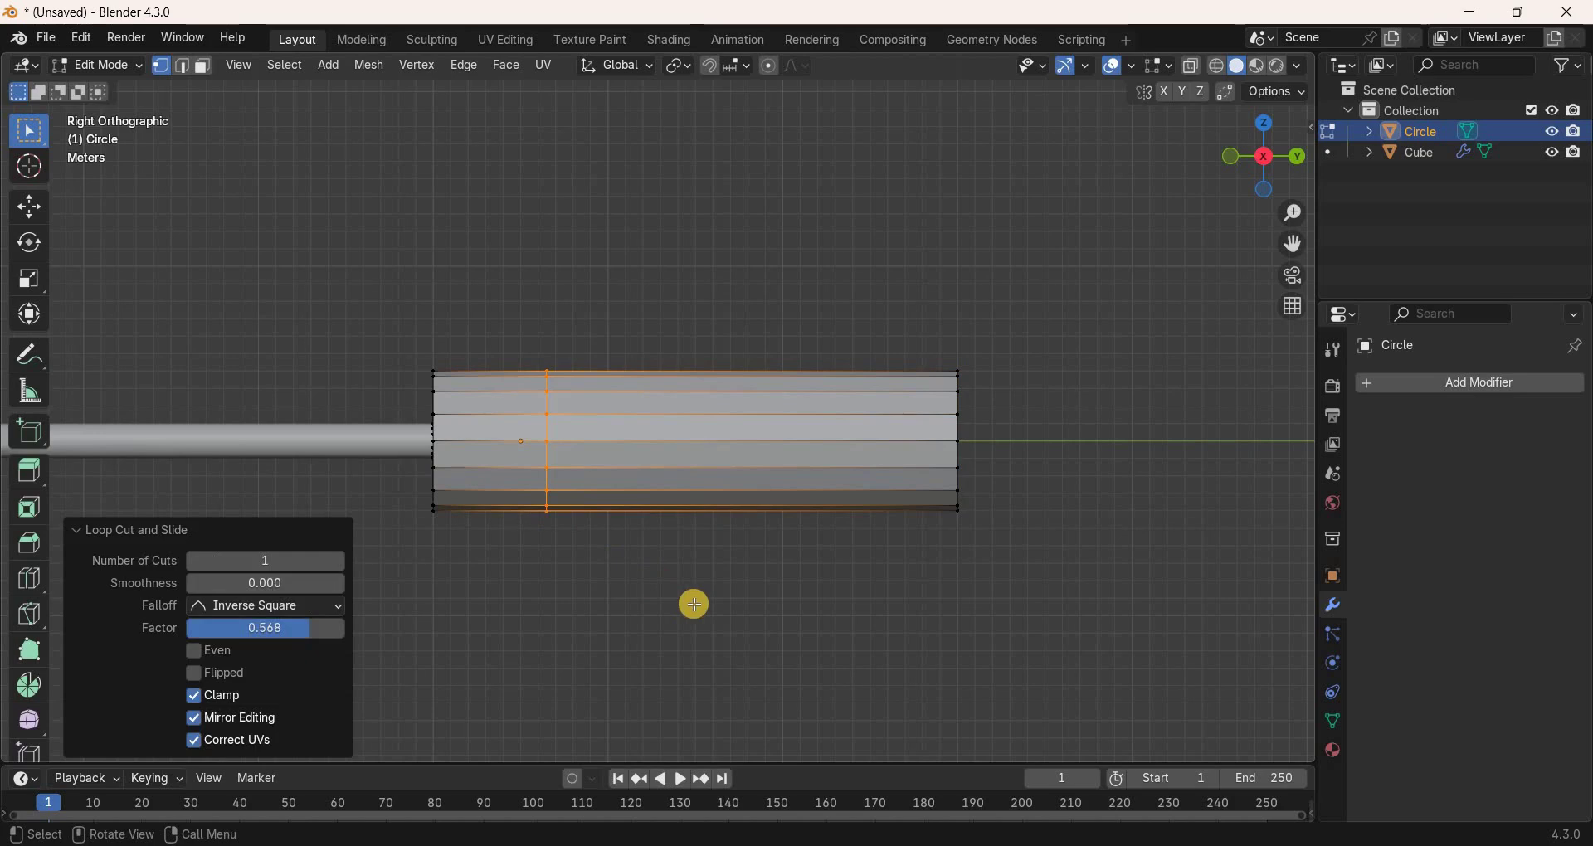
Select the ring of faces on the handle's longer section and extrude them along their normals by 1 m.
click(695, 605)
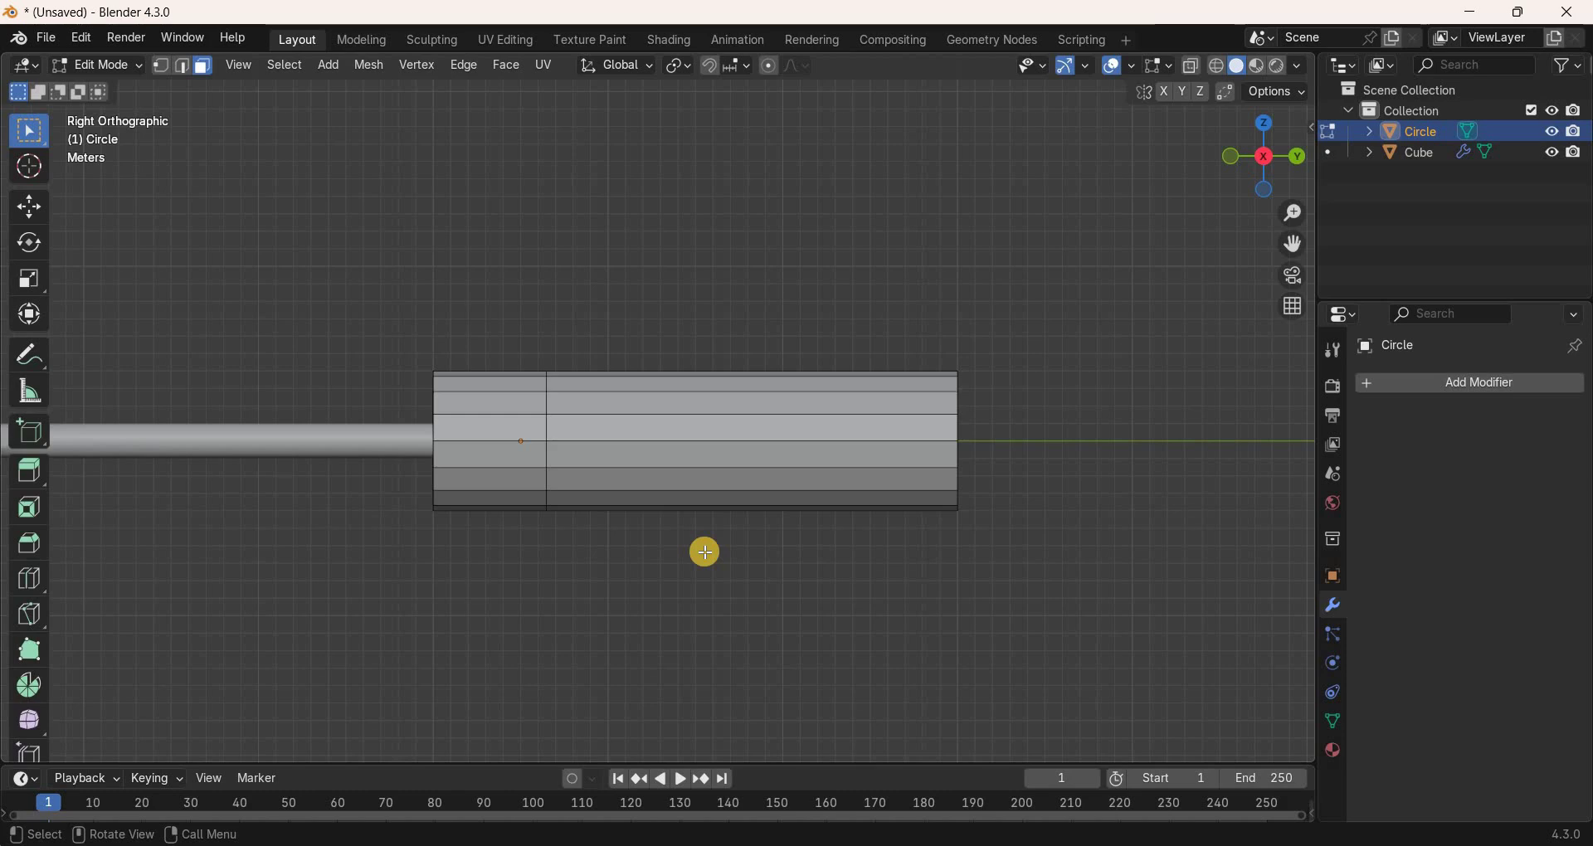
alt+click(730, 461)
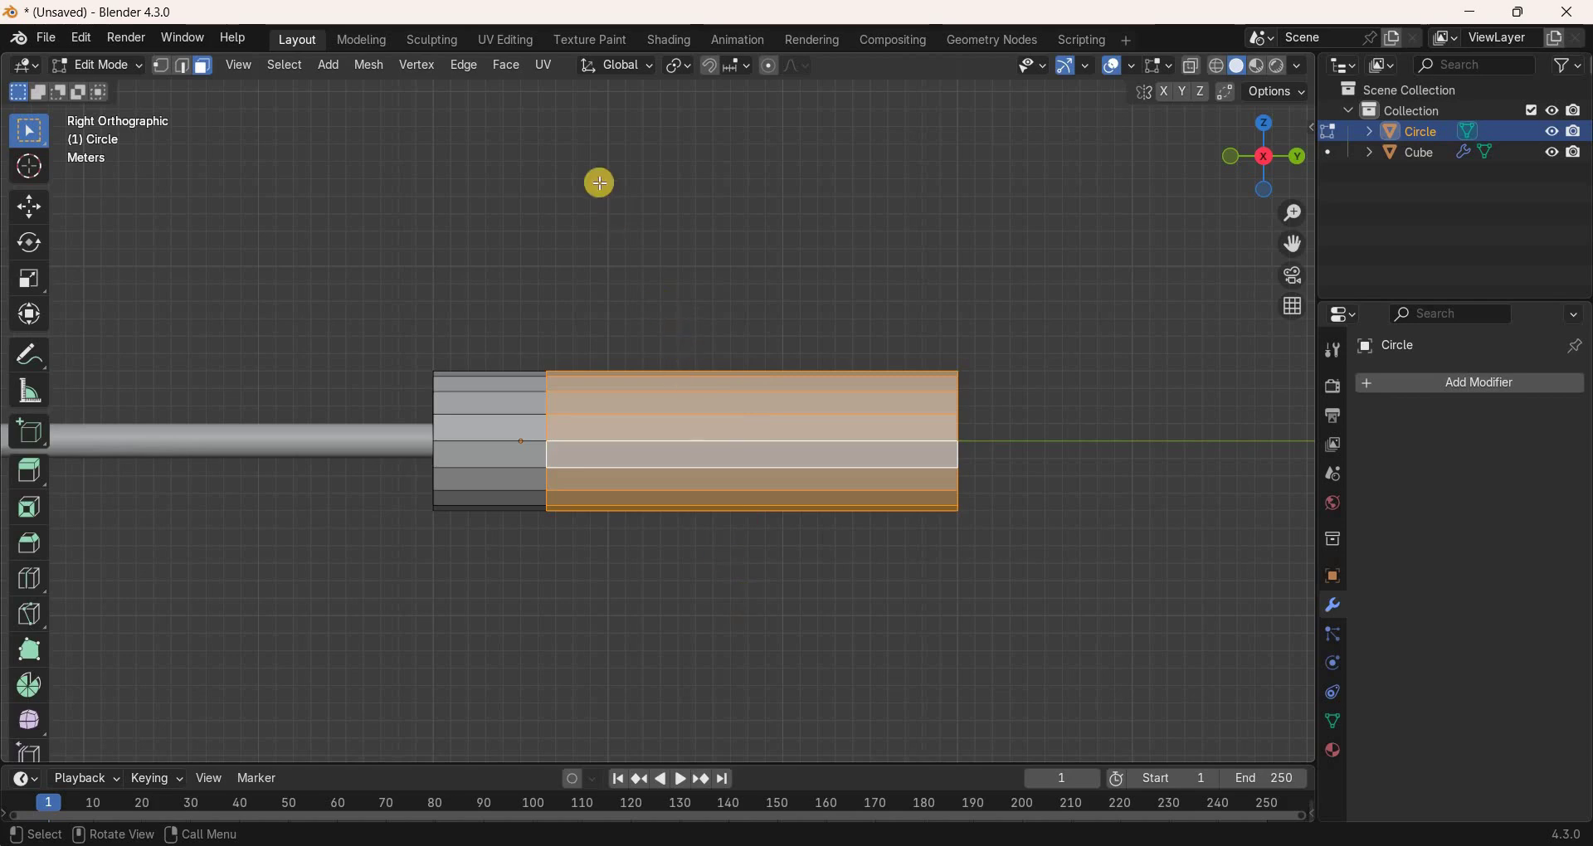
click(508, 67)
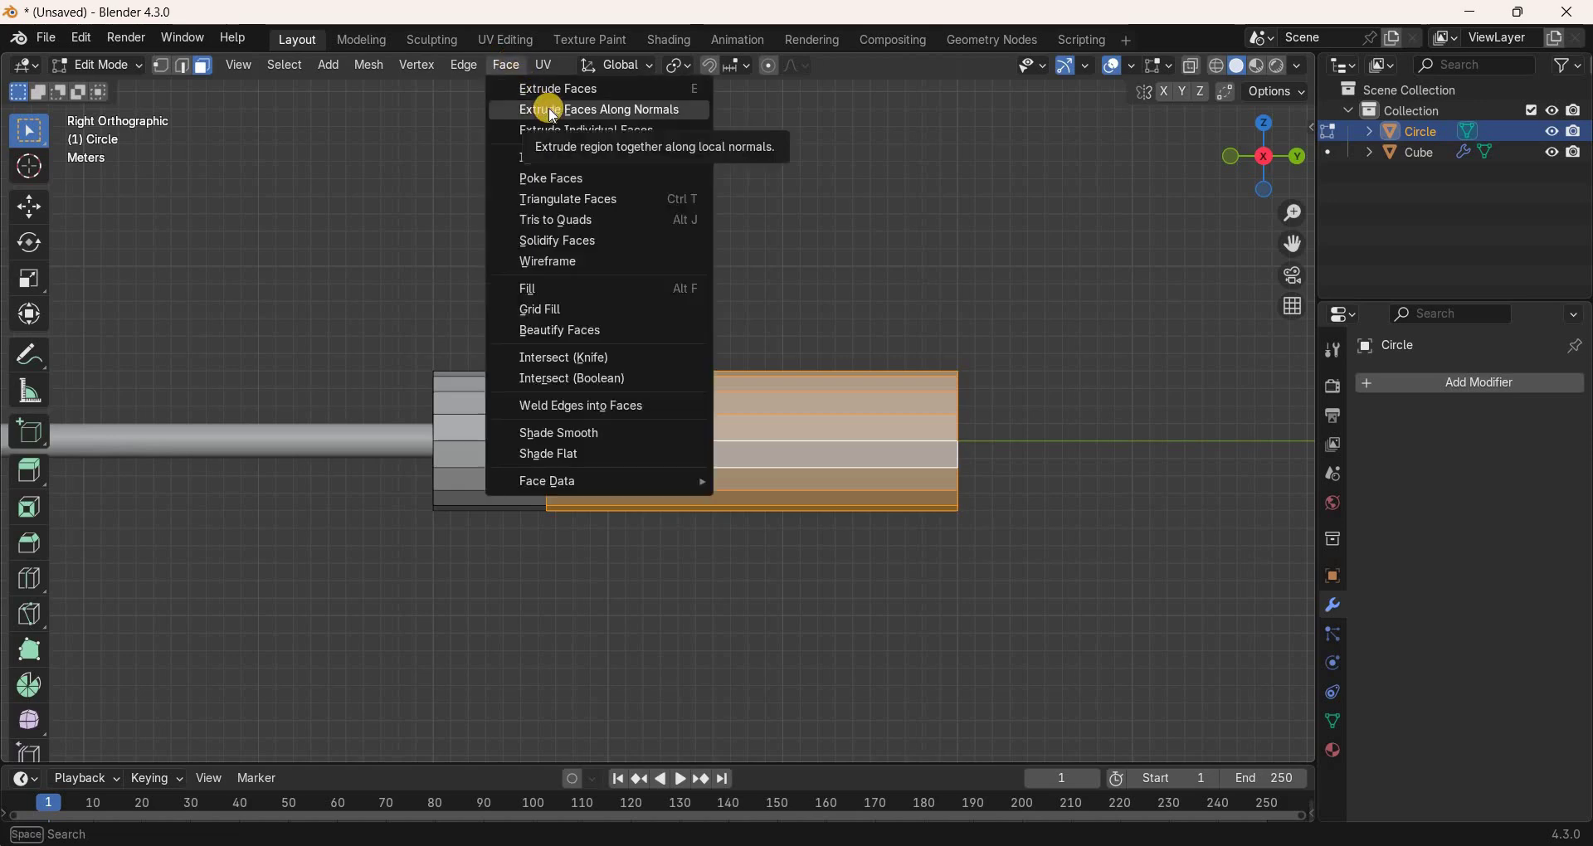
click(548, 109)
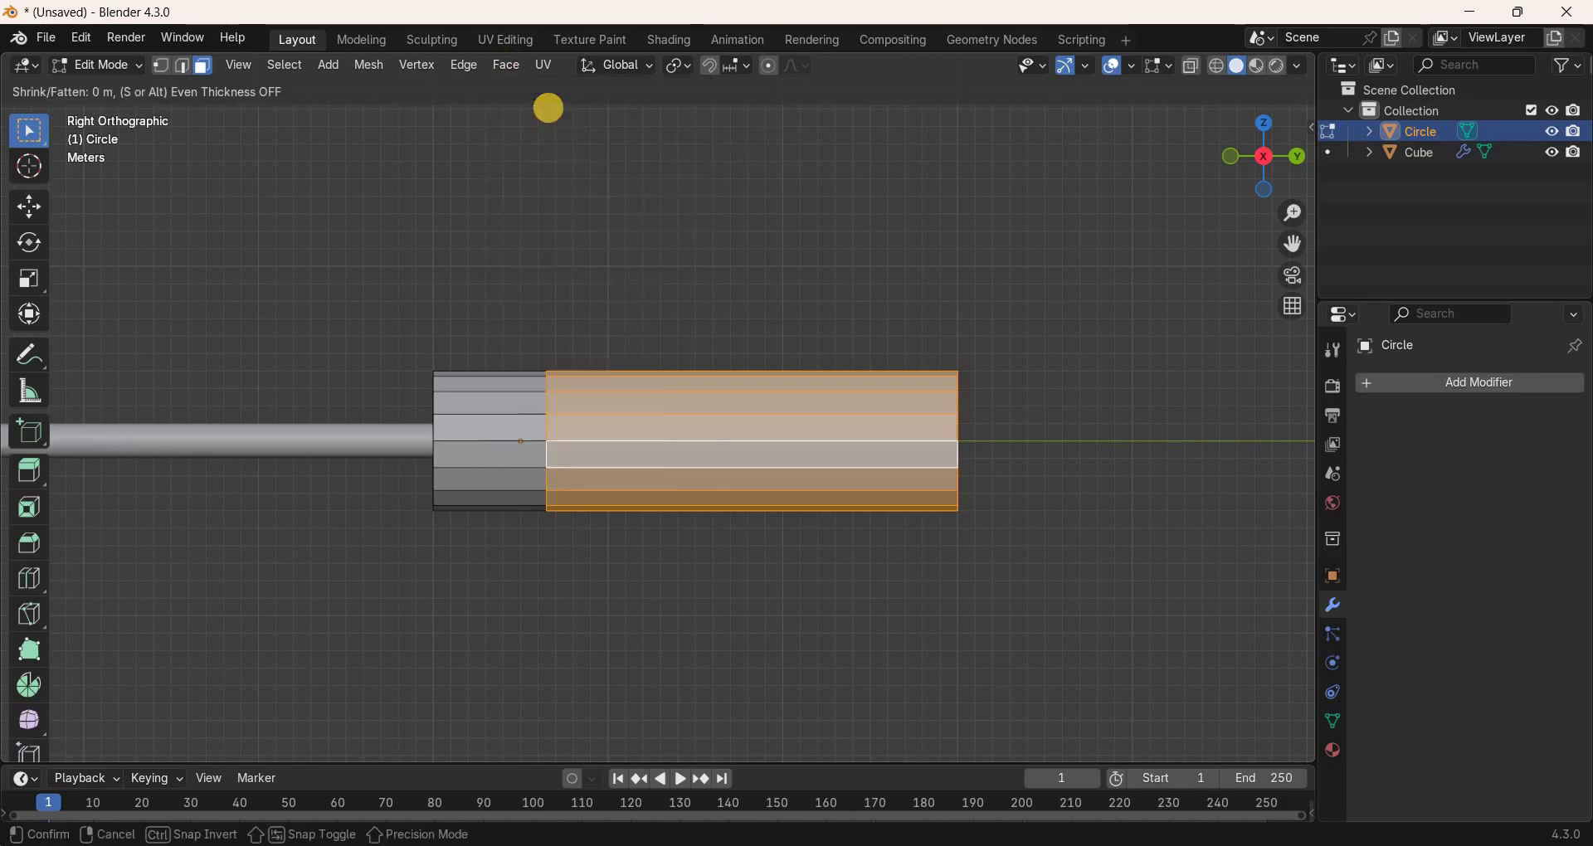
text(1)
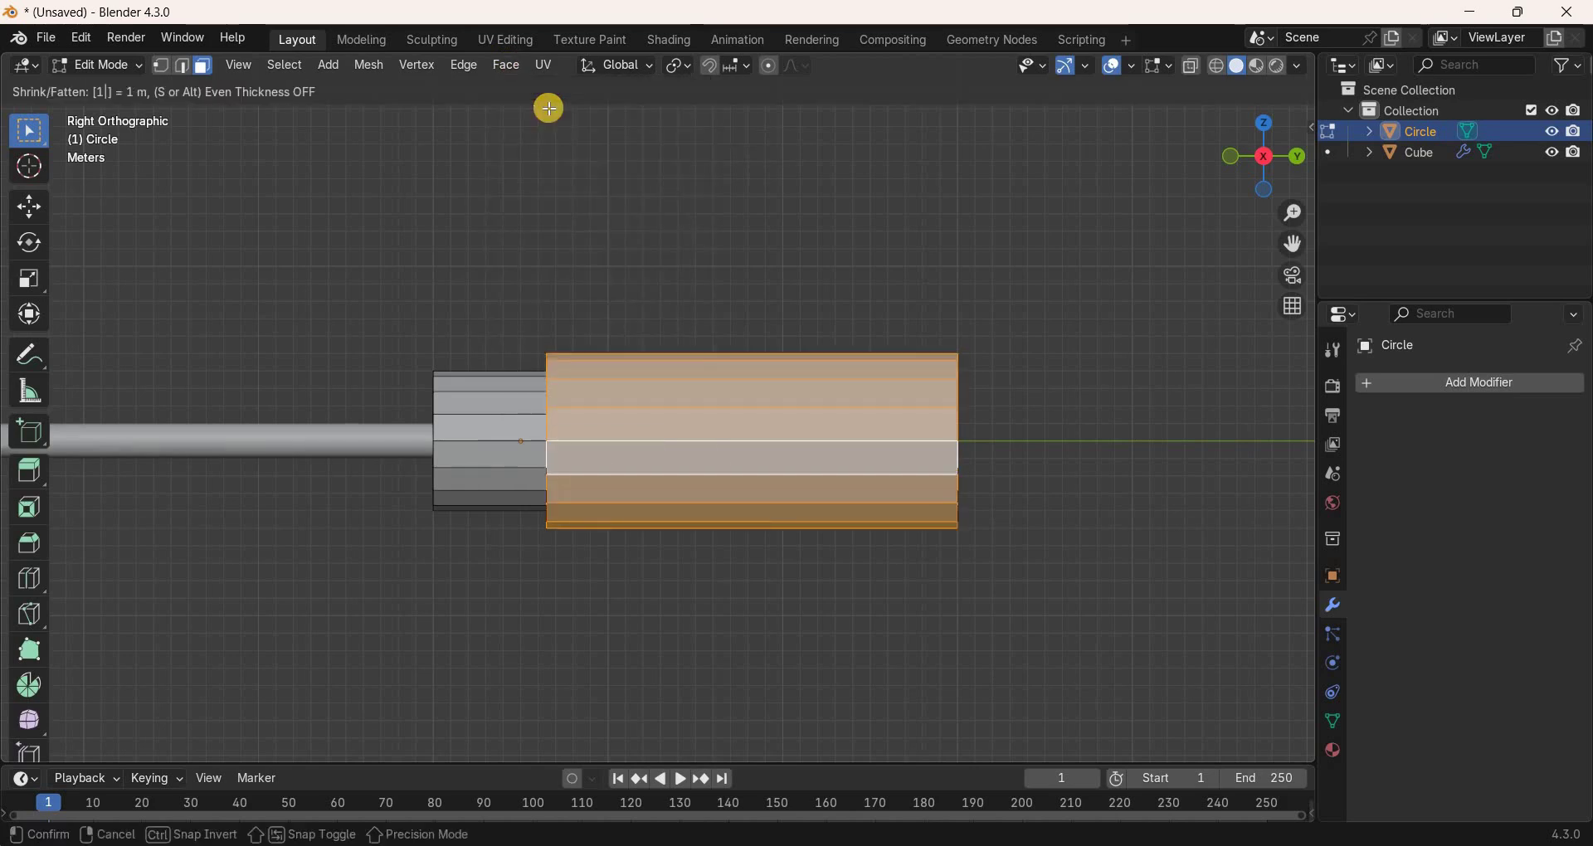
key(Return)
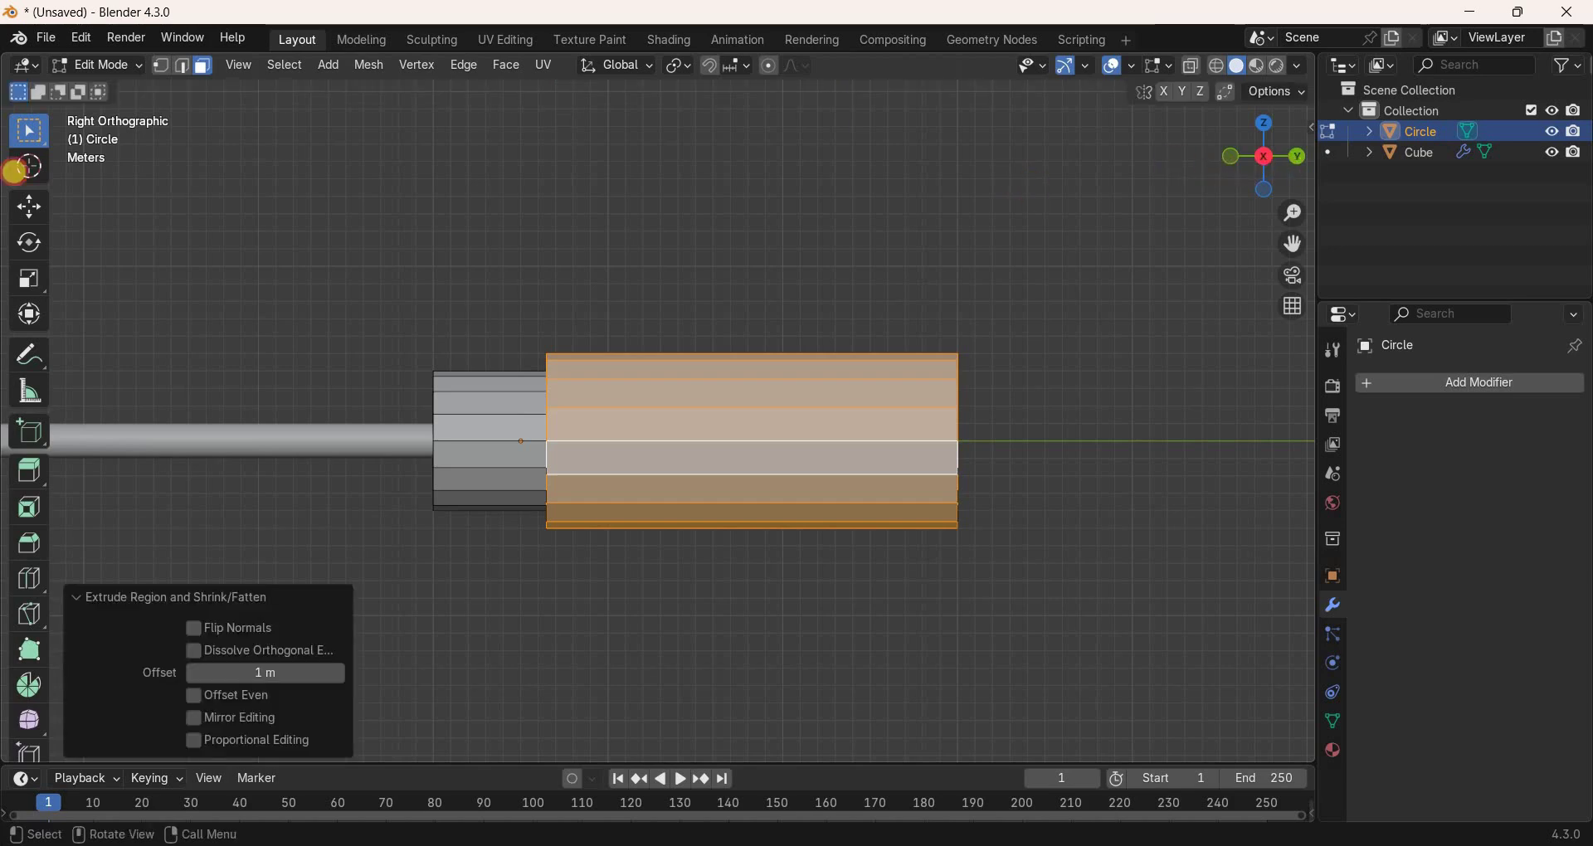
Add a single loop cut around the handle's thicker section and slide it toward the blade-side end with a factor of about 0.86.
middle_drag(47, 179, 942, 494)
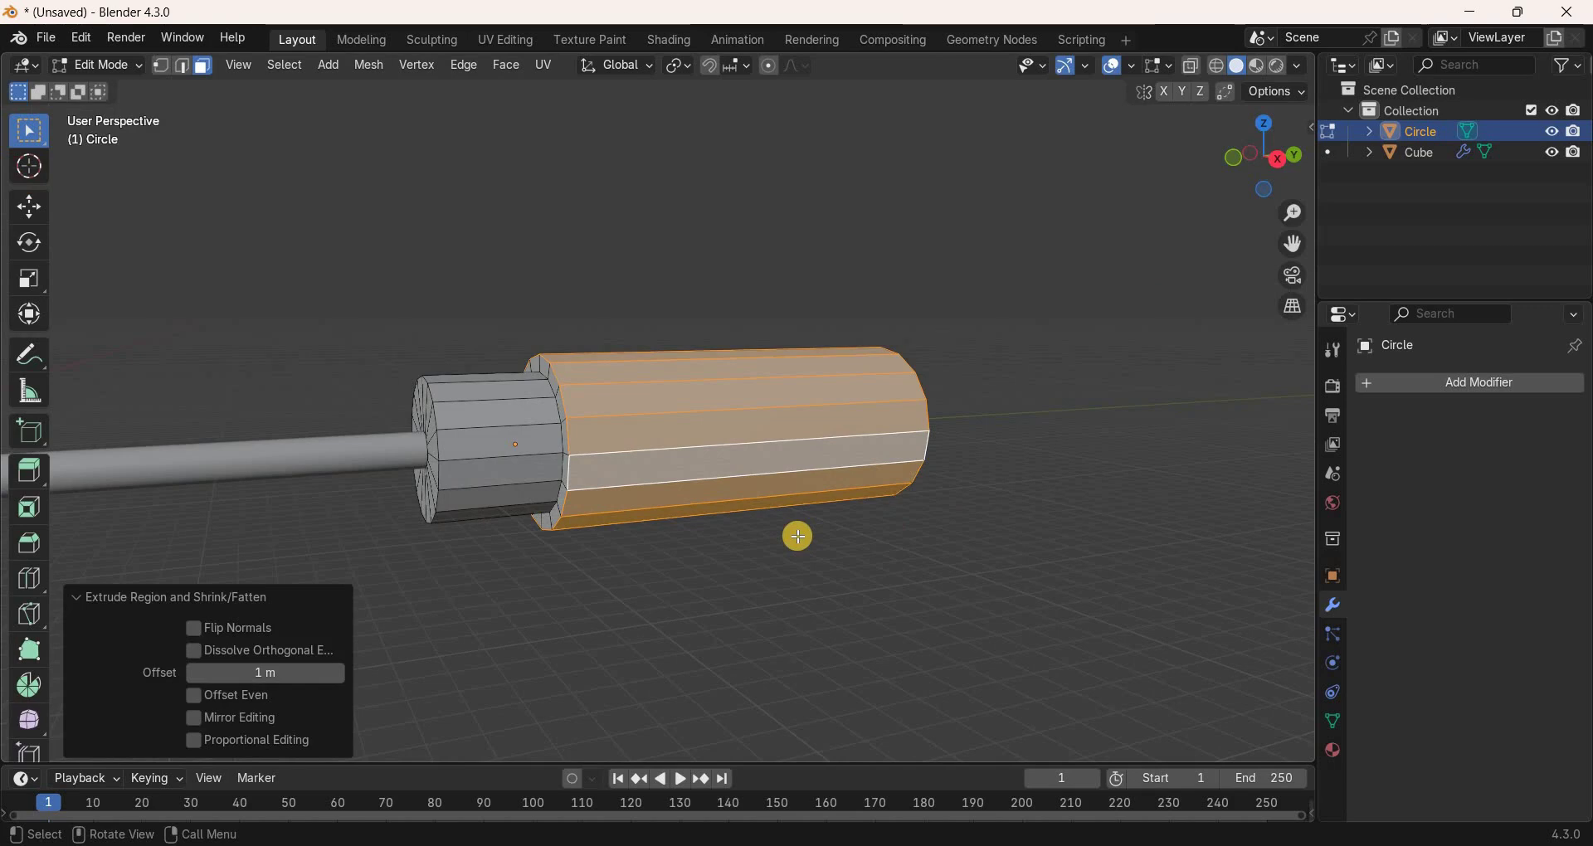
key(KP_3)
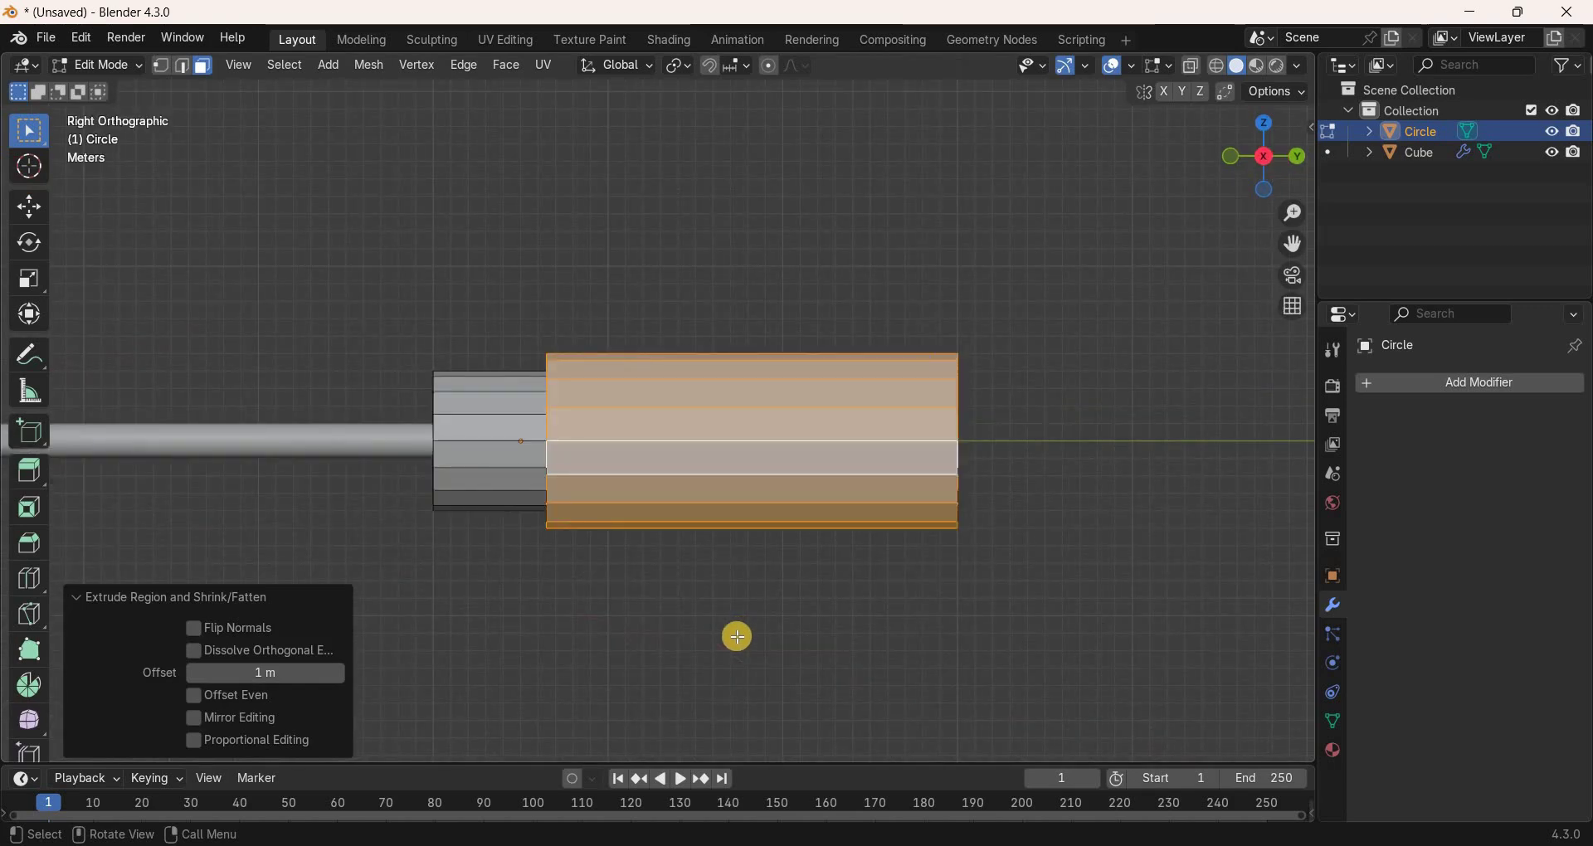
key(ctrl+r)
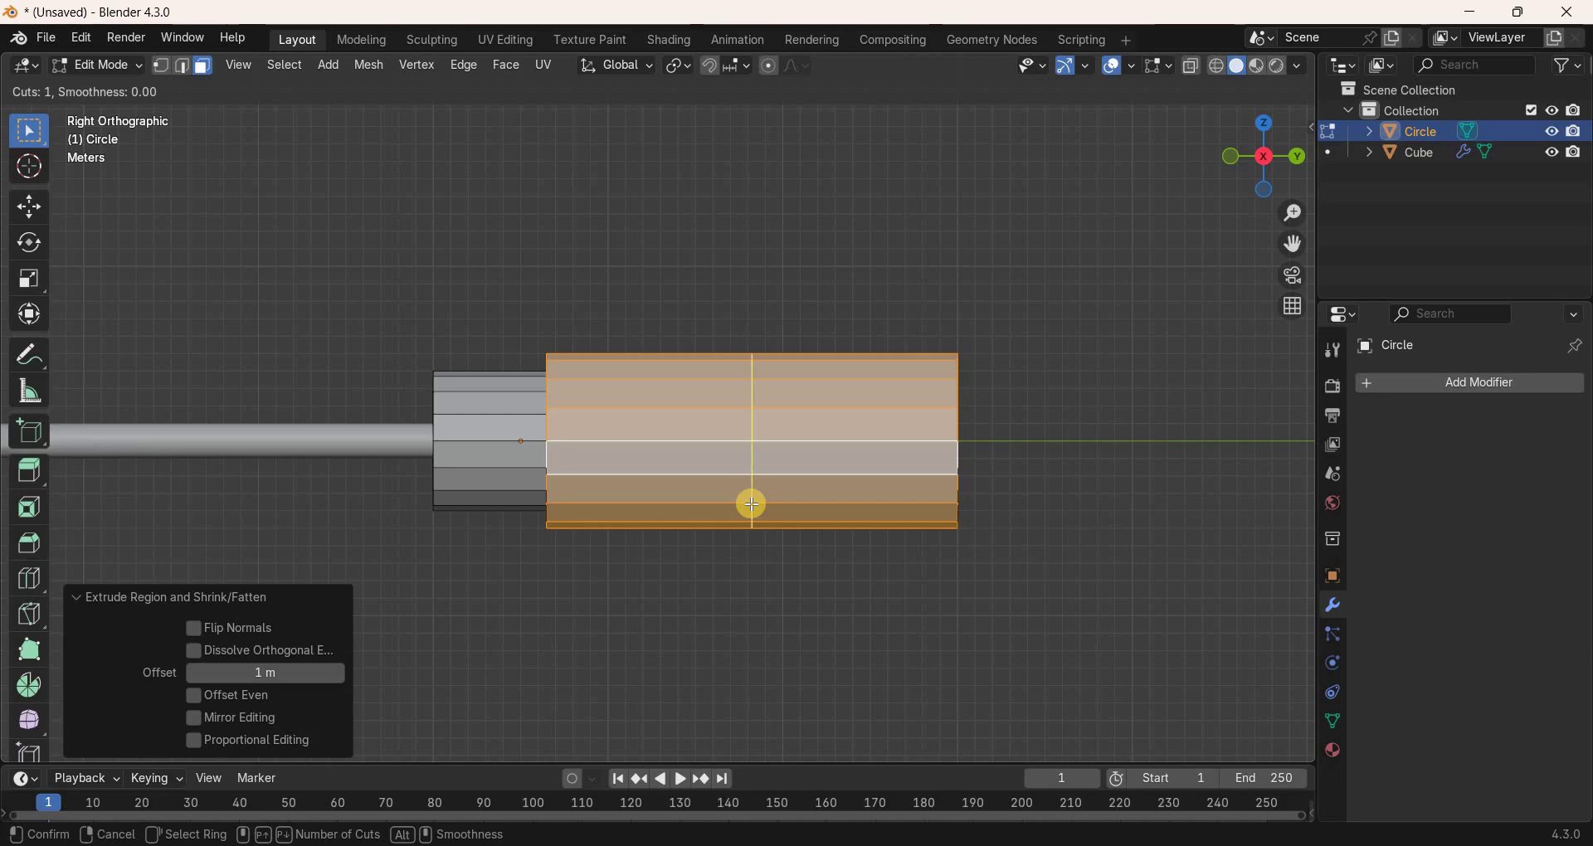
click(751, 504)
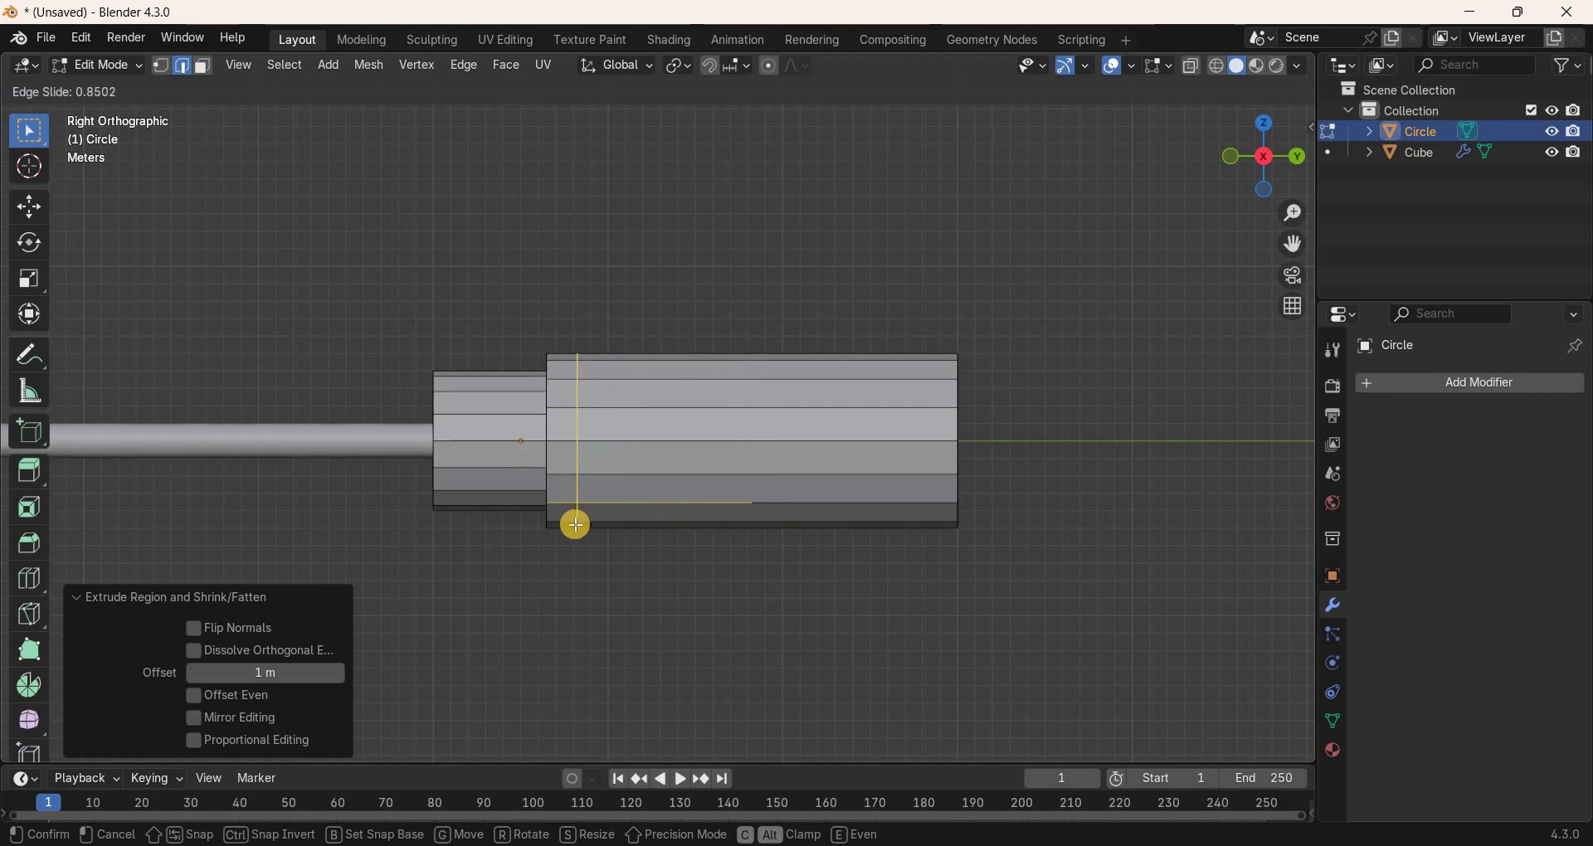
click(598, 530)
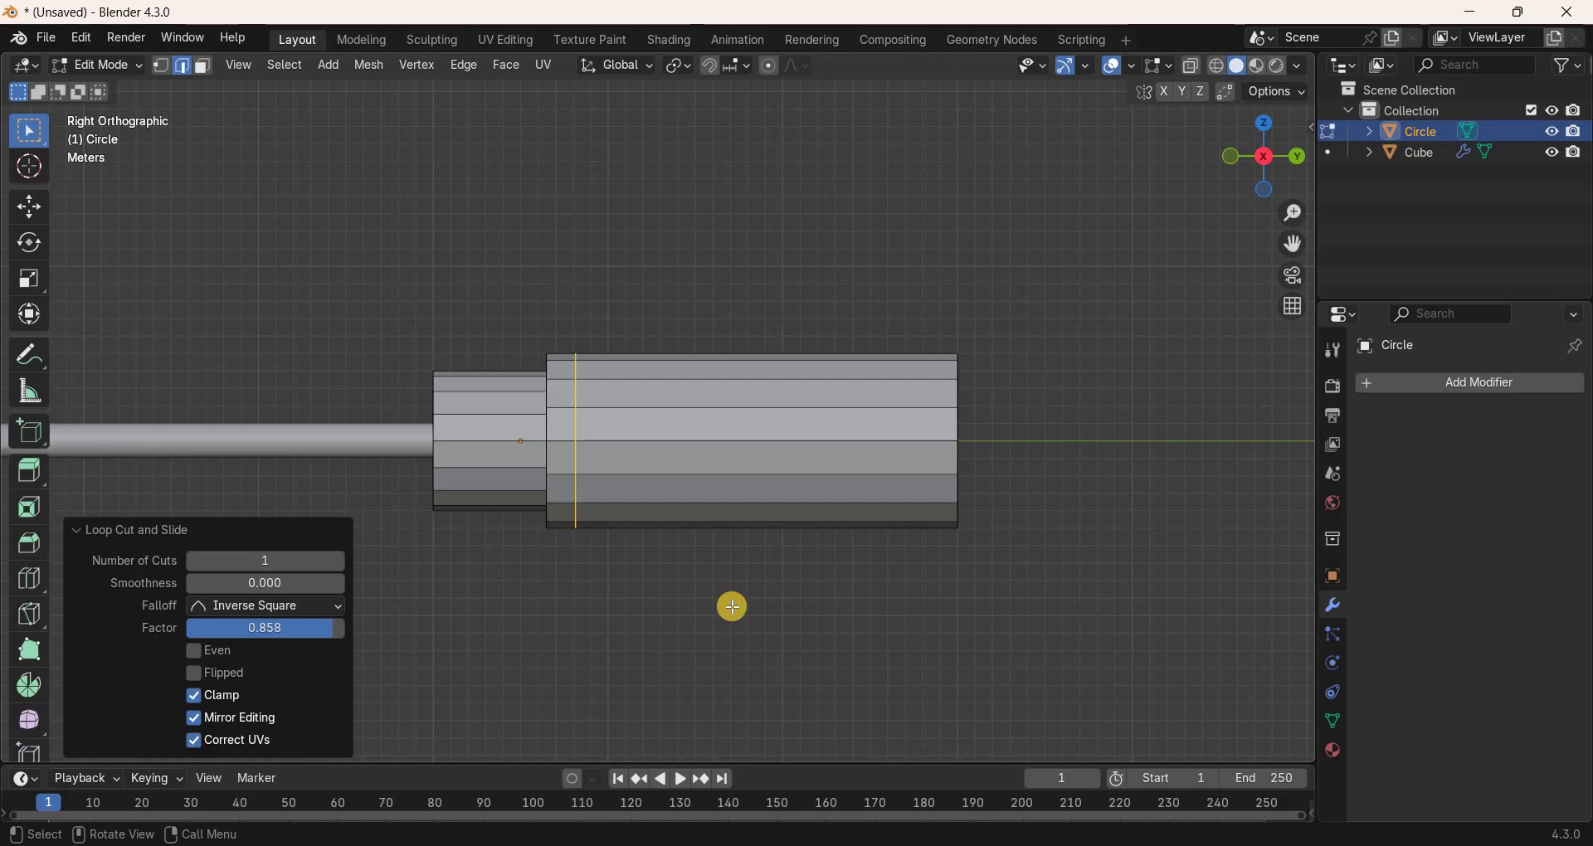
Select the ring of long faces behind the new cut and scale it by 1.1 on every axis except Y.
key(3)
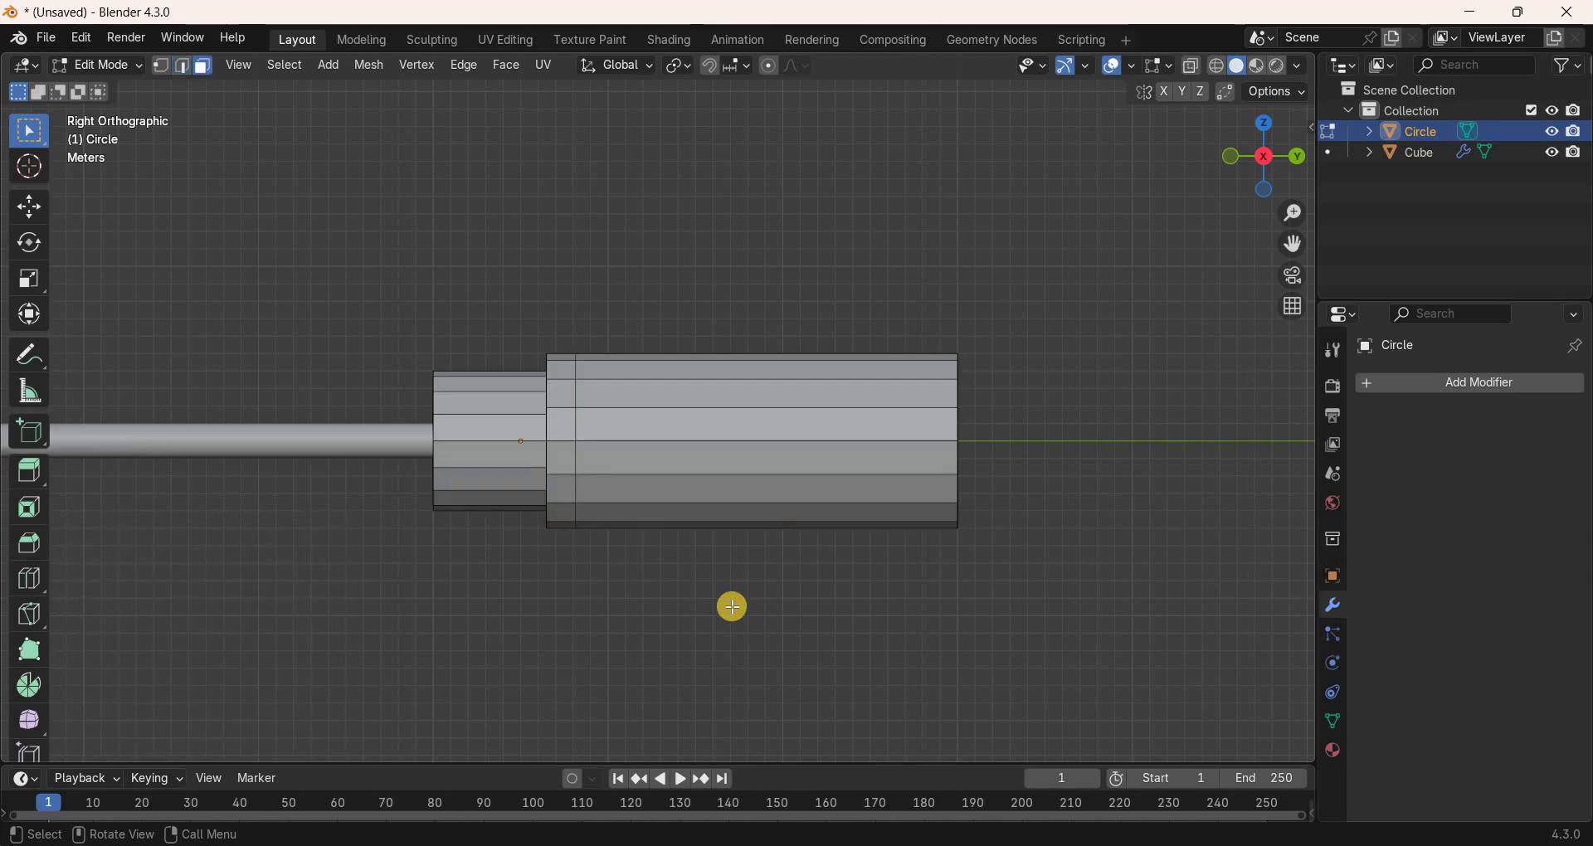
alt+click(744, 462)
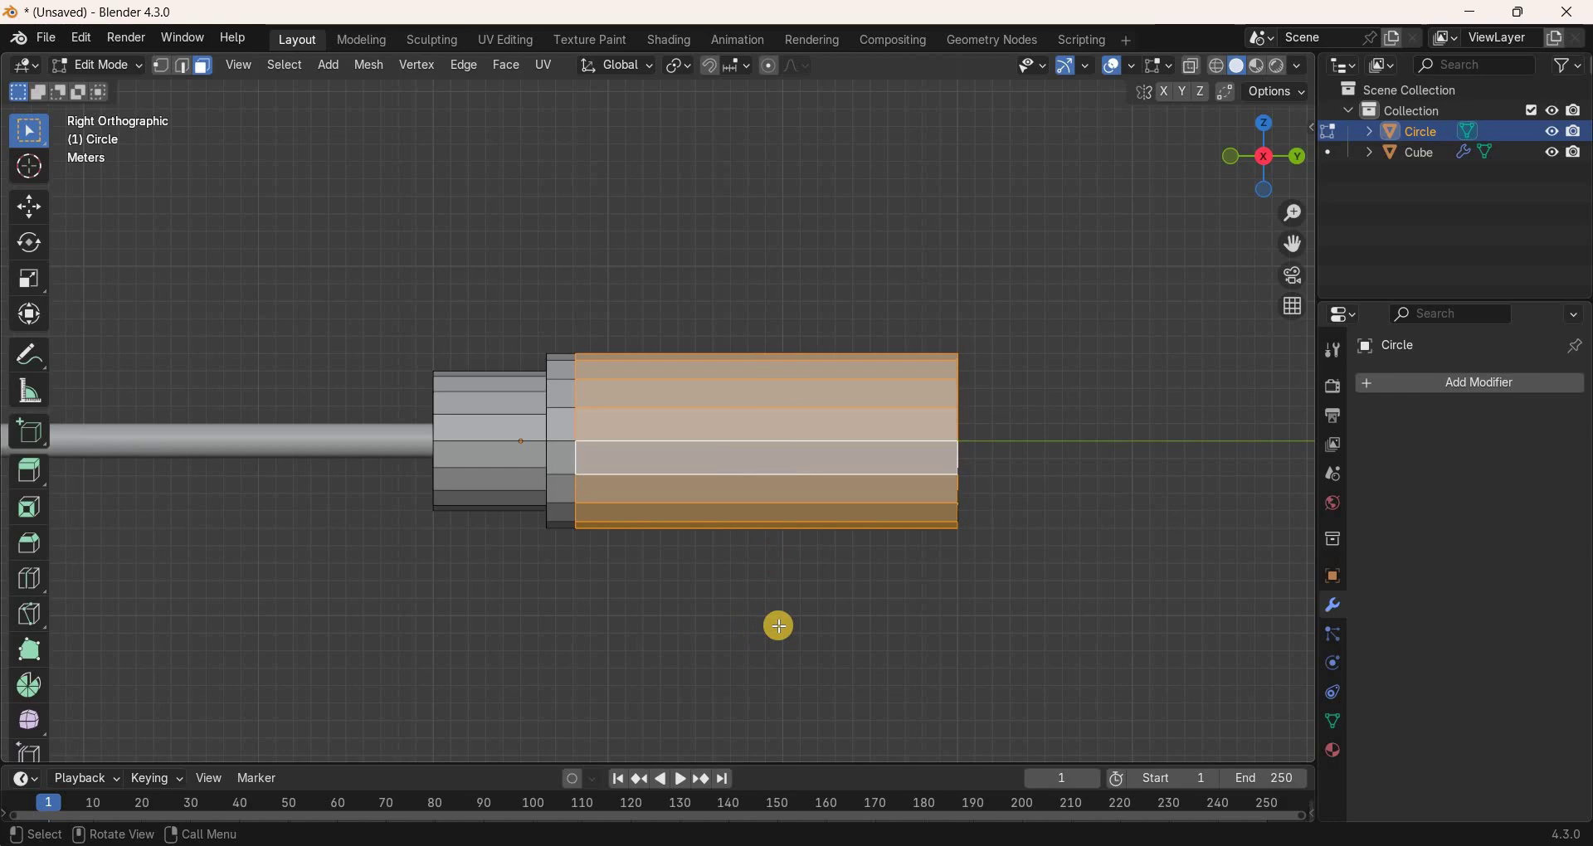
key(s)
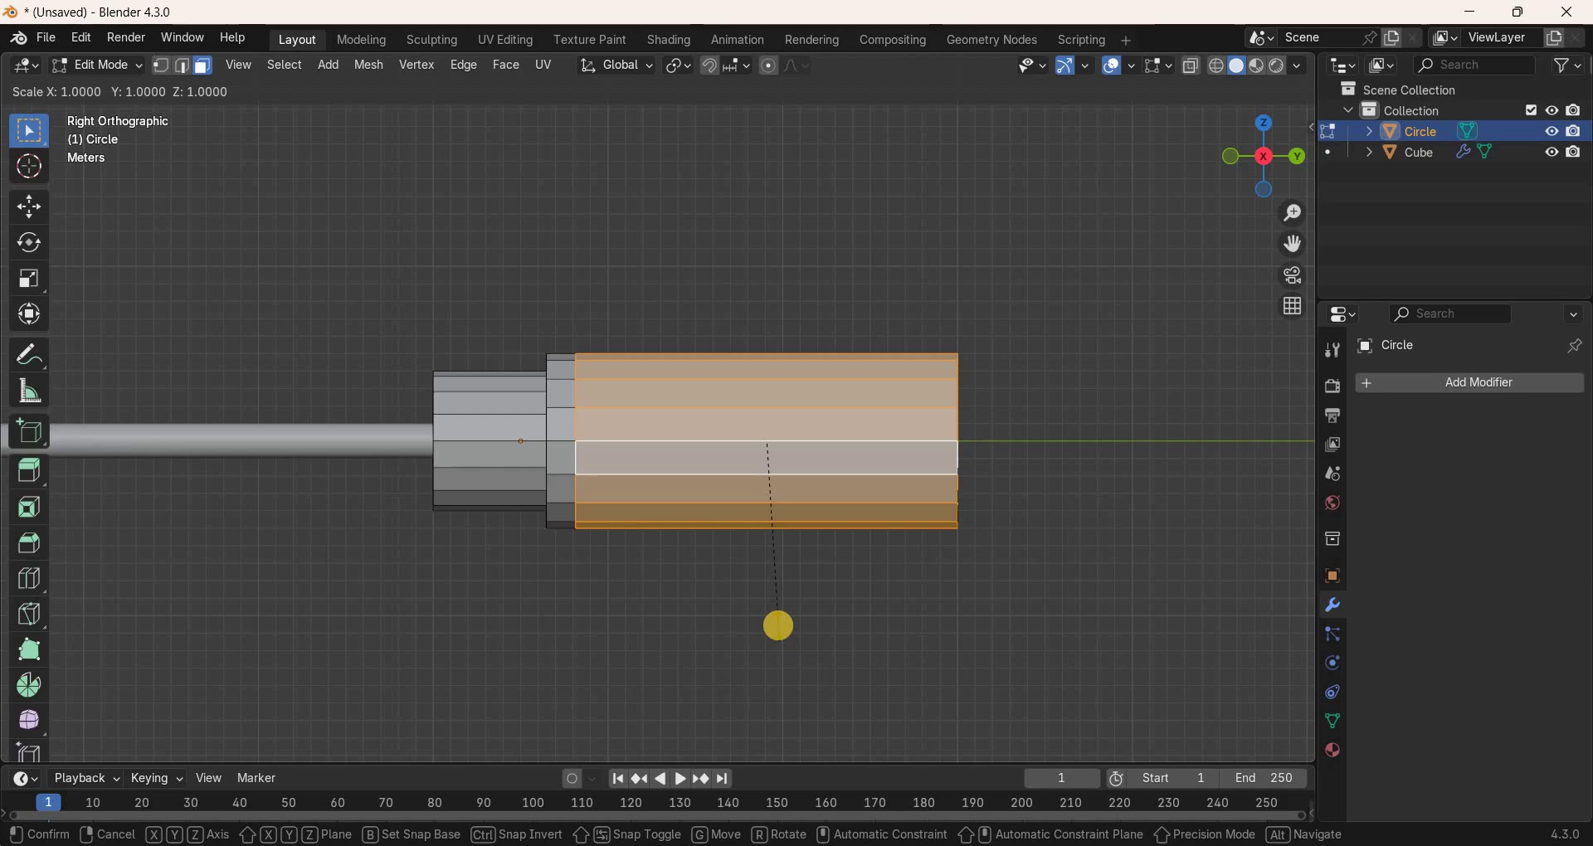
key(shift+y)
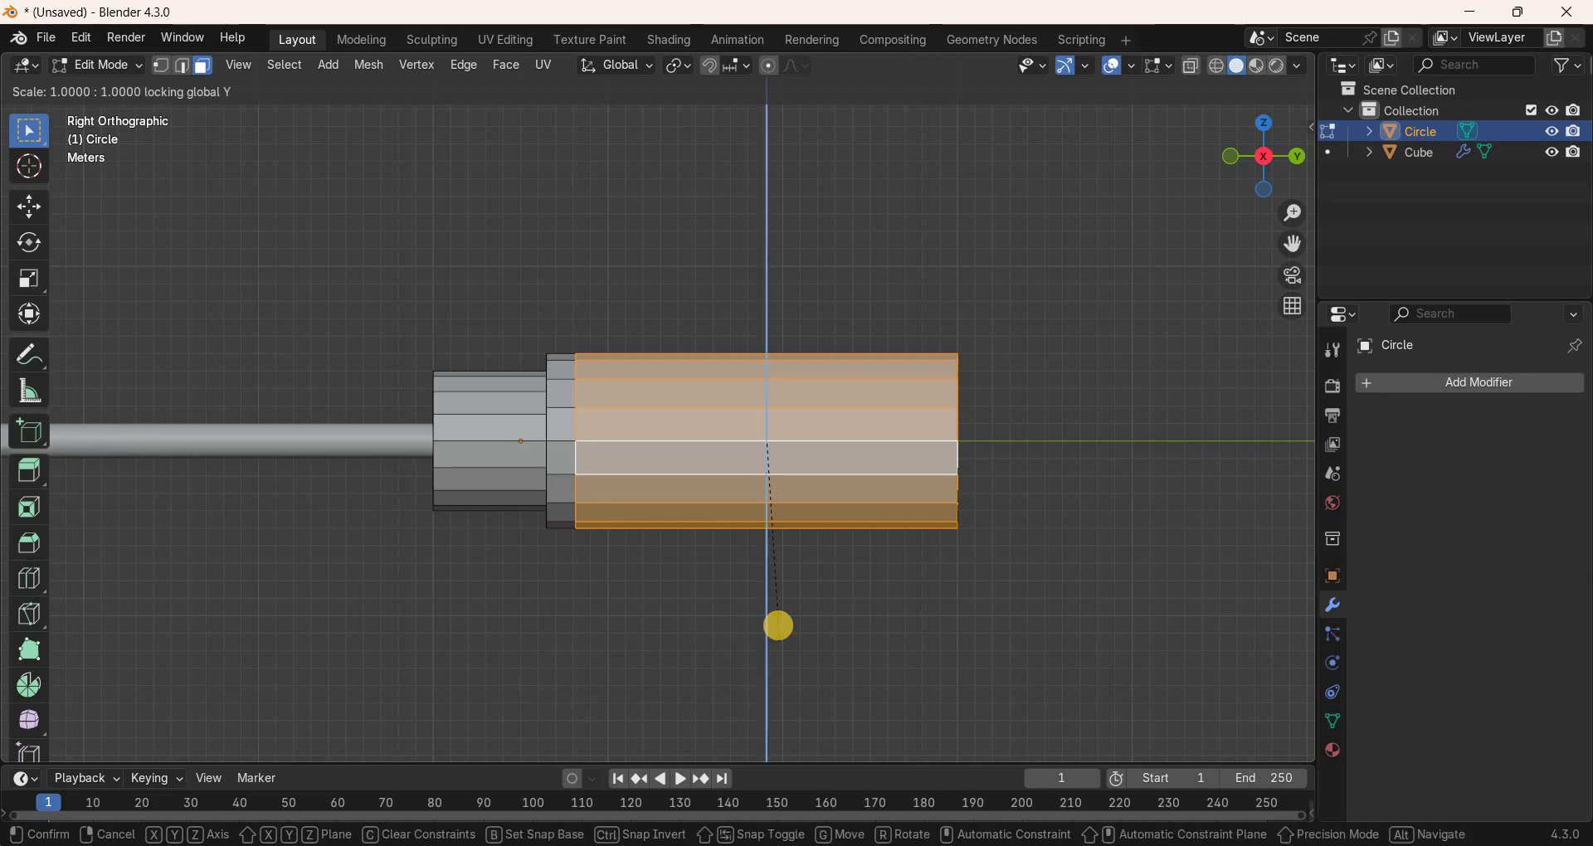
text(1.1)
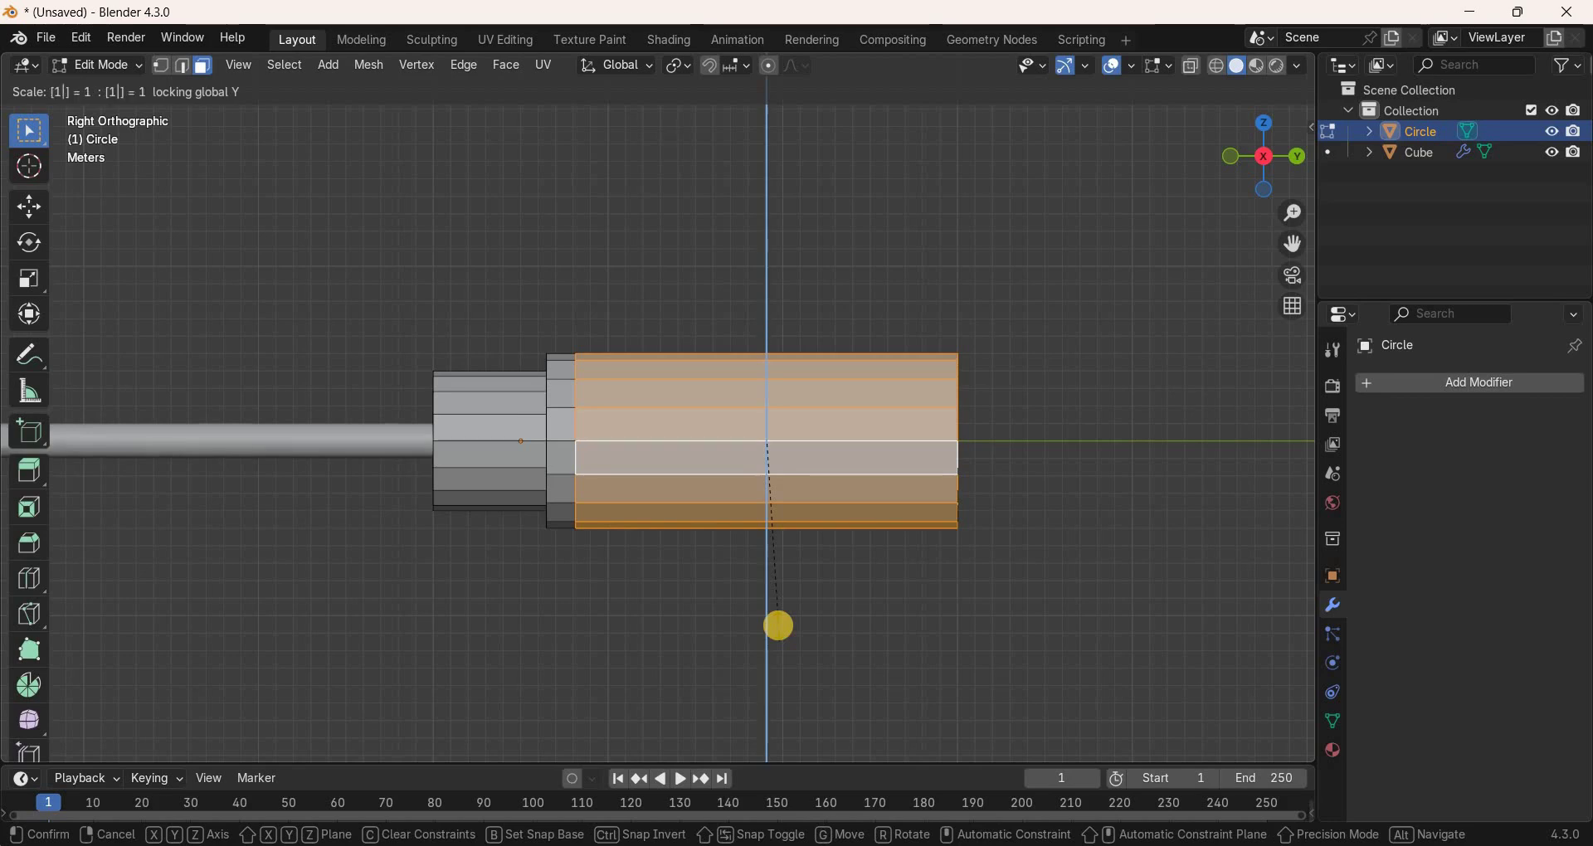
key(Return)
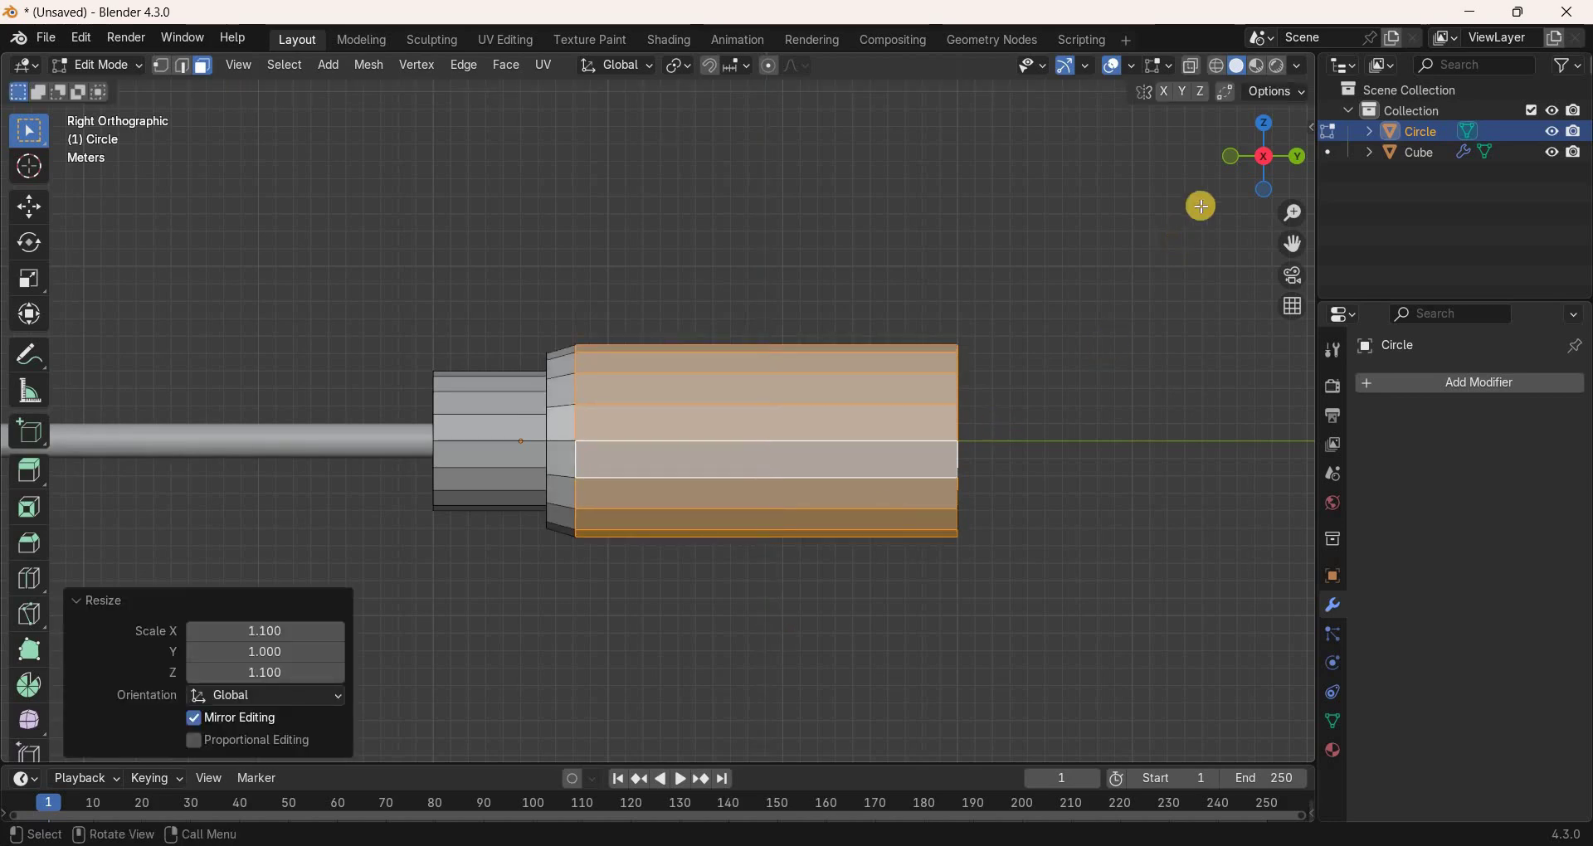
Extrude the inner edge ring at the handle's open rear end in place and scale the new ring by 0.5866.
drag(1264, 156, 1144, 414)
key(2)
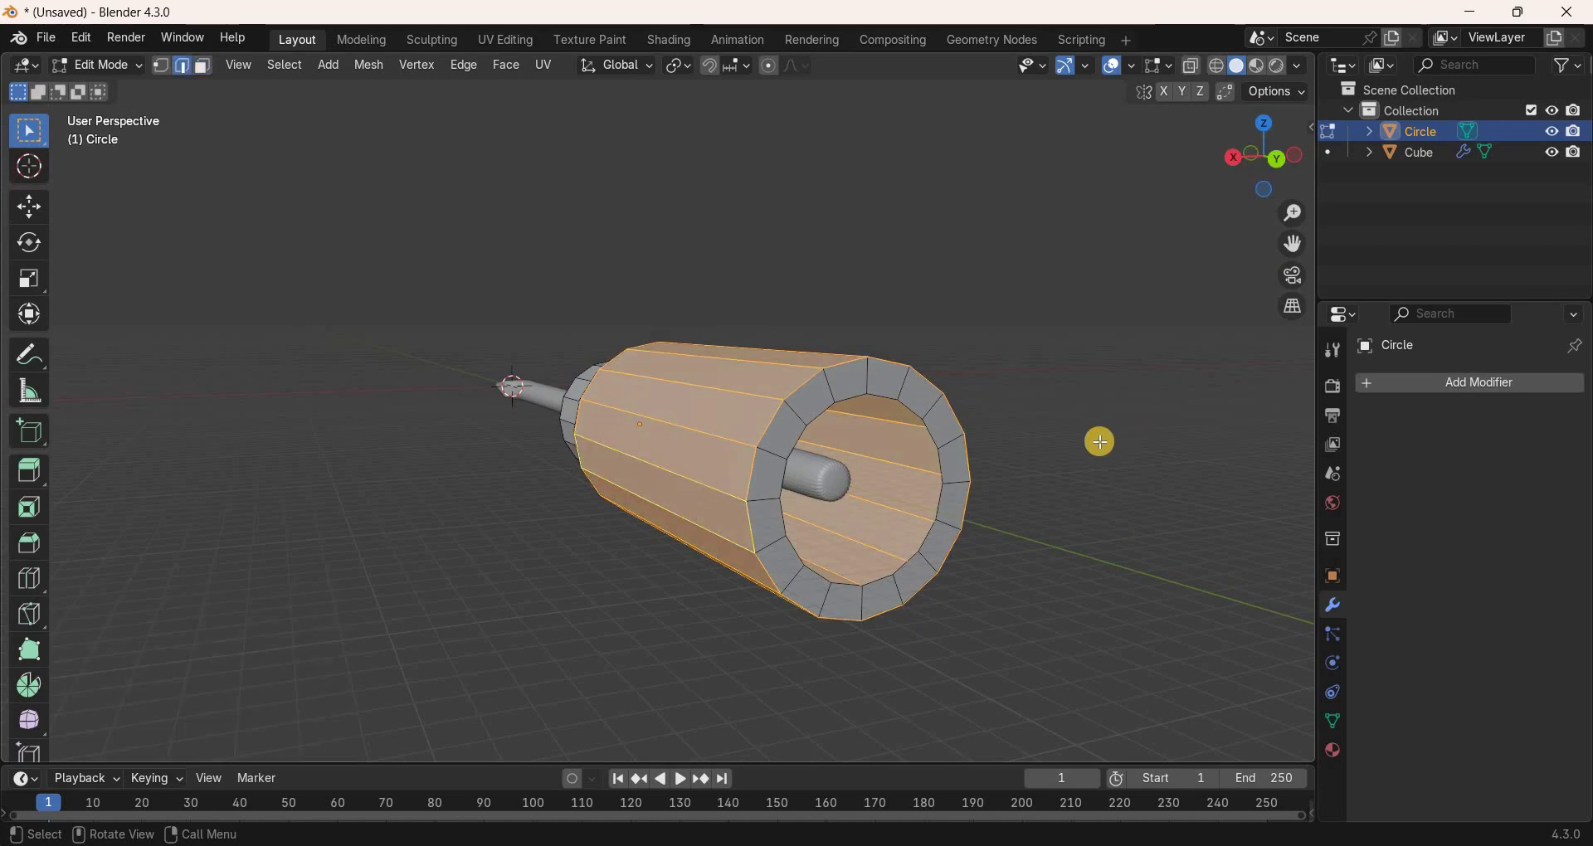
alt+click(912, 407)
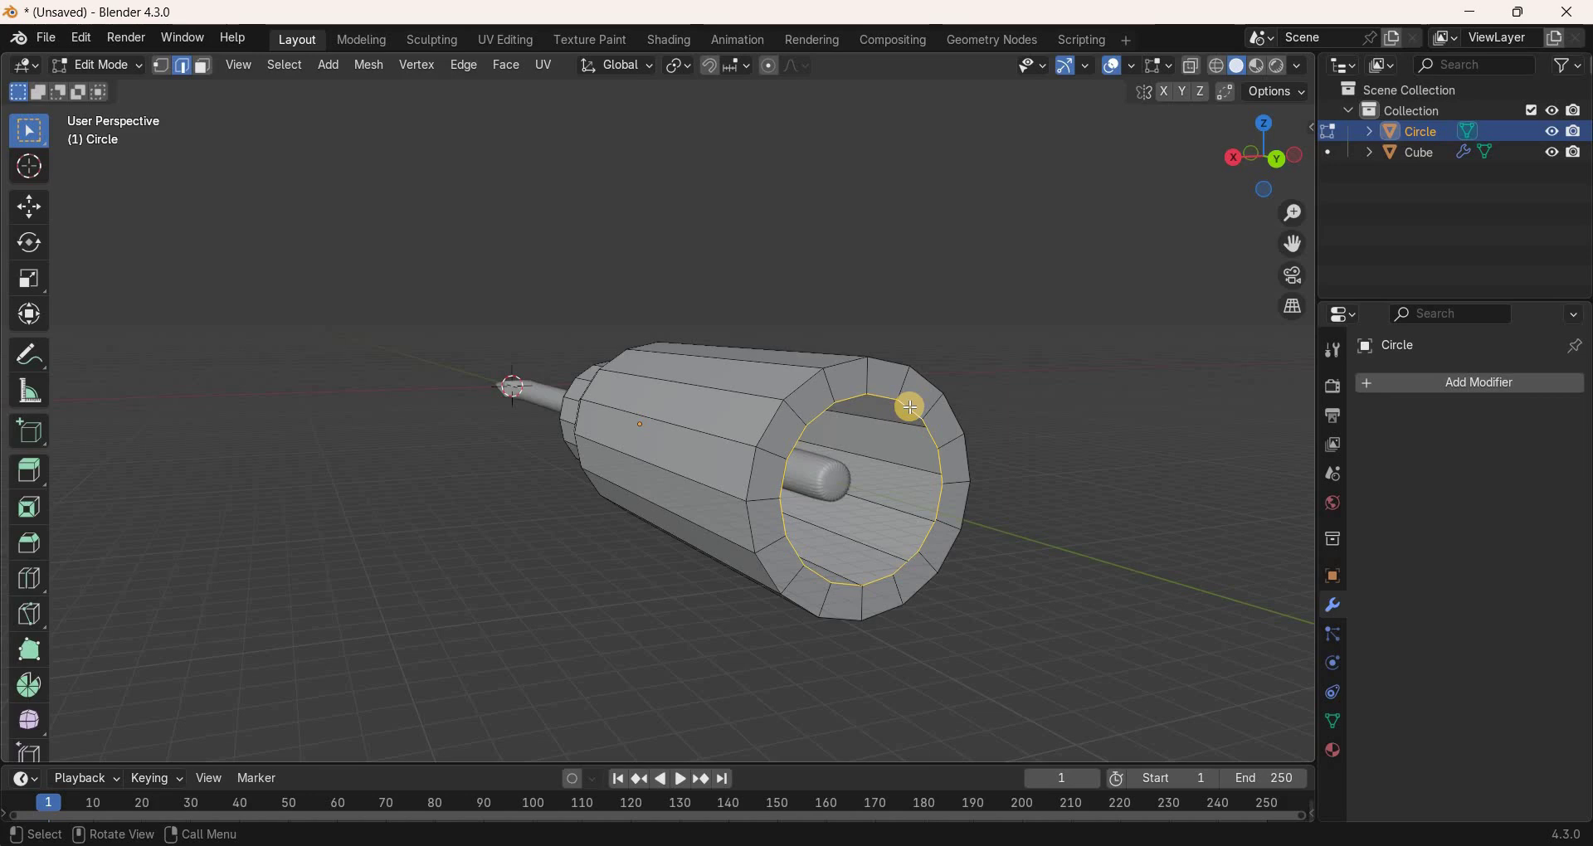
key(g)
right_click(1115, 403)
key(e)
right_click(1116, 403)
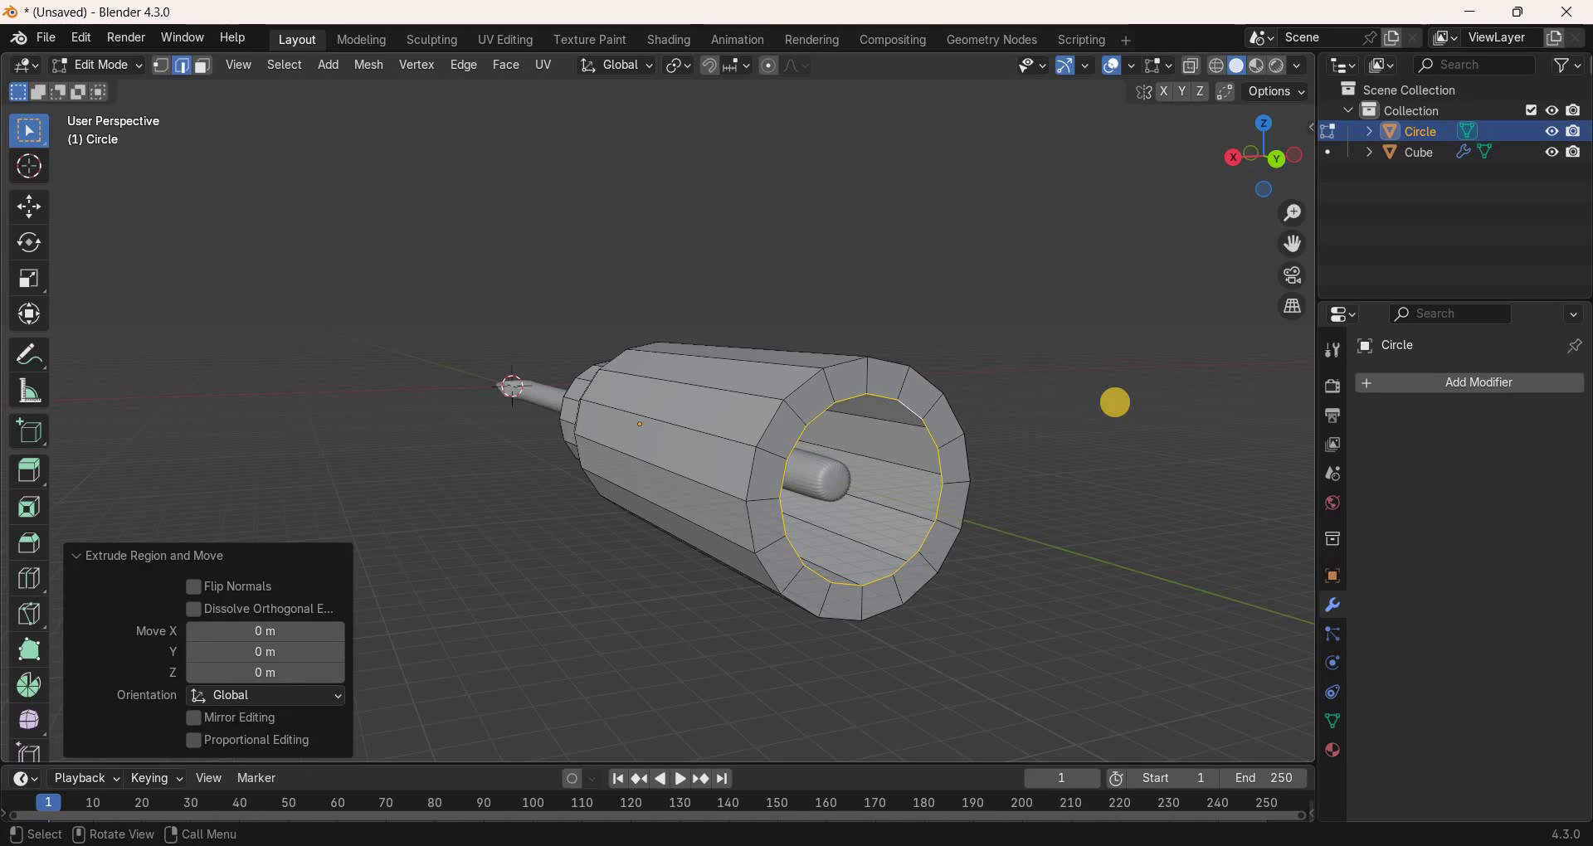
key(s)
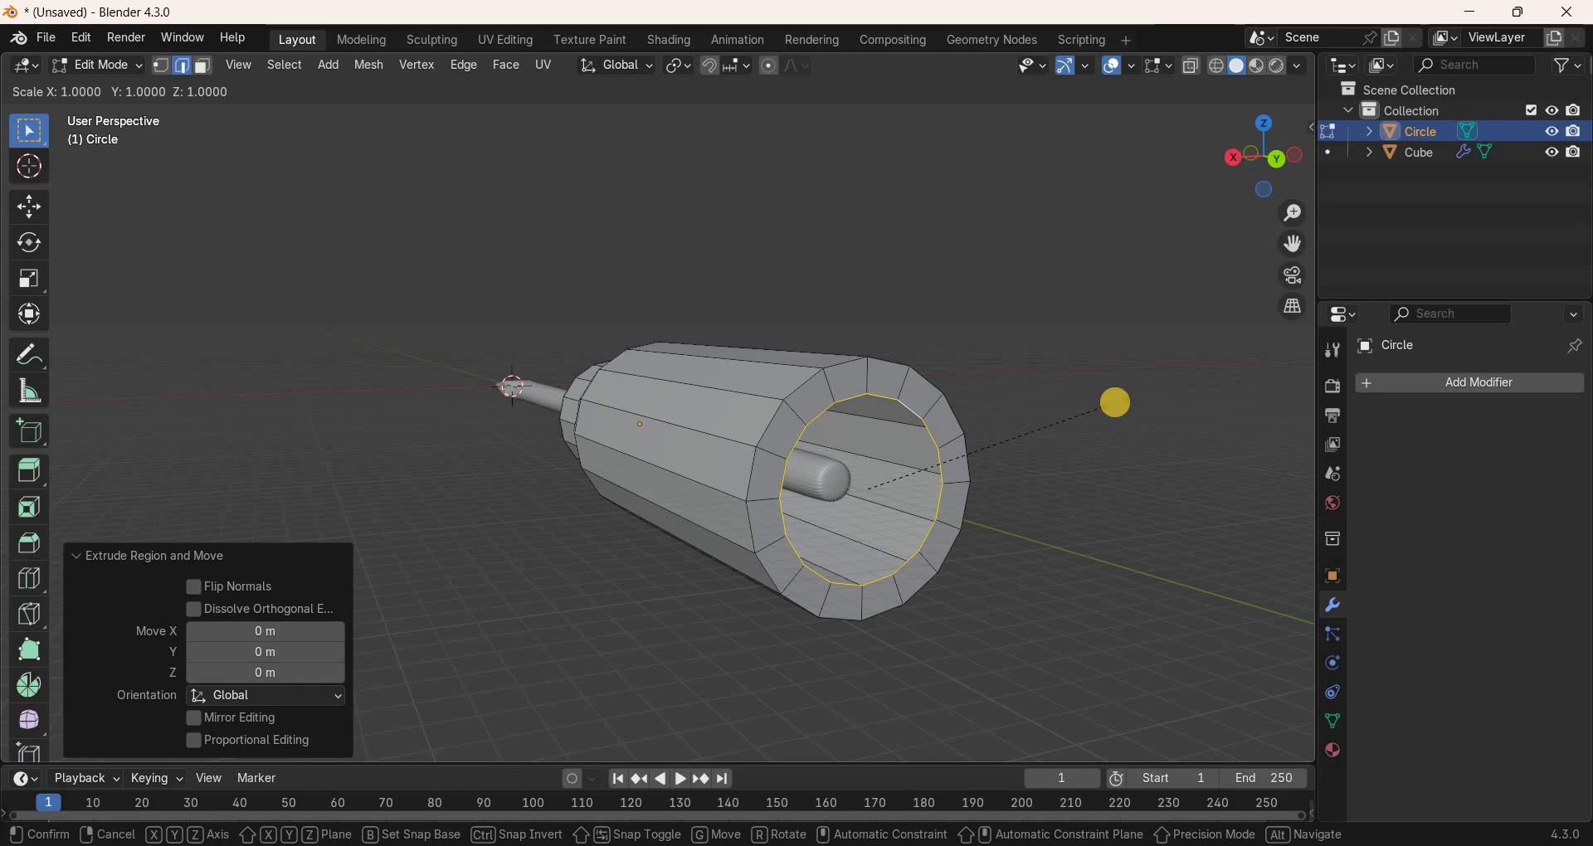
text(0.)
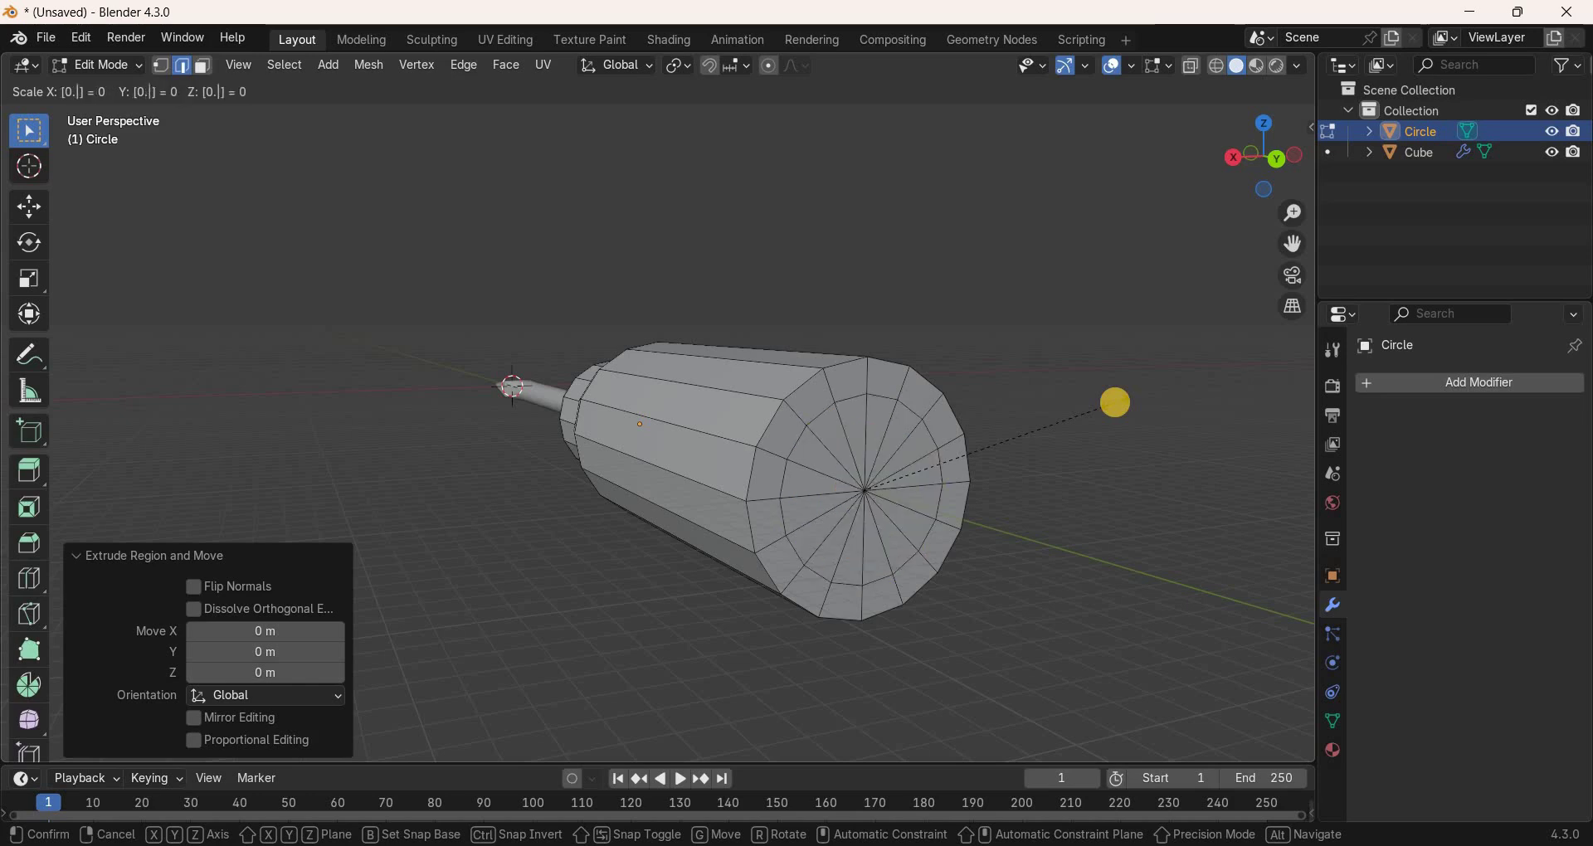
text(5866)
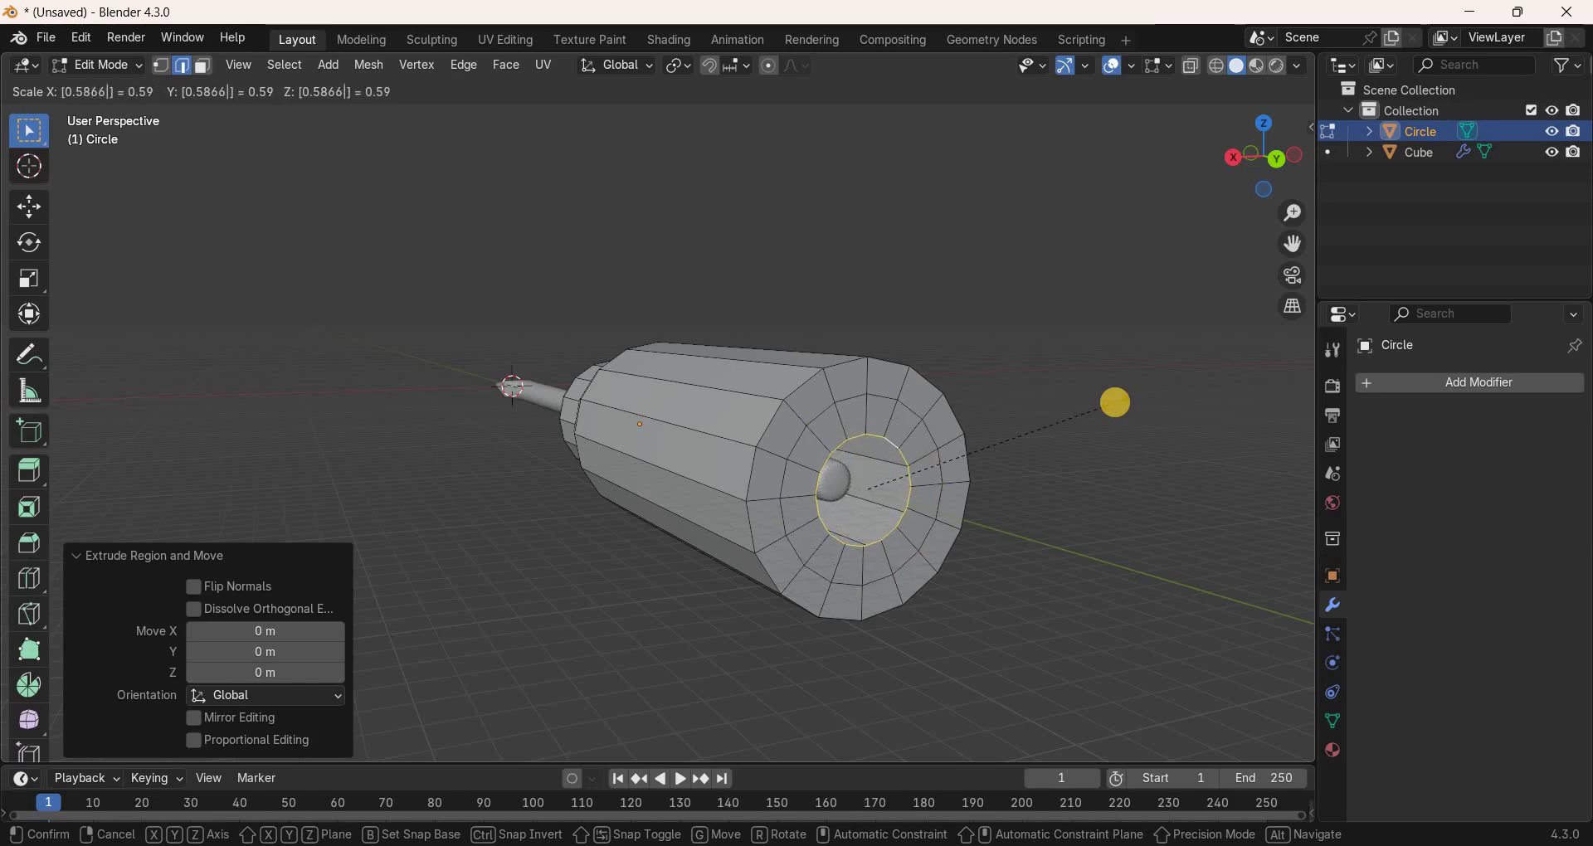
key(Return)
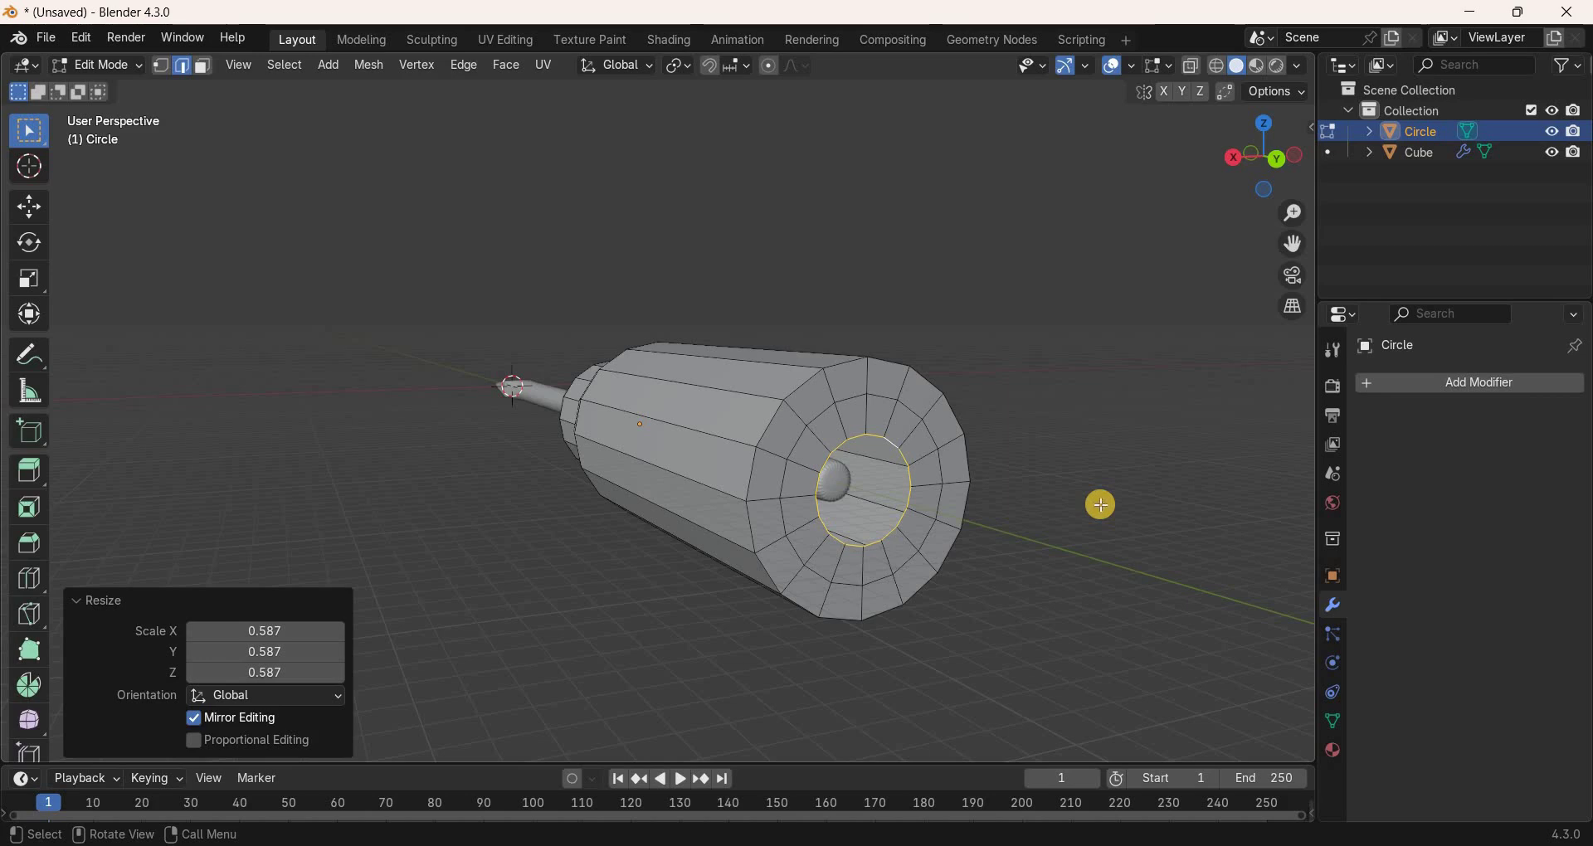
Extrude the rear opening's ring in place again, scale it by 0.367, and fill the remaining hole with a face.
key(g)
right_click(1101, 505)
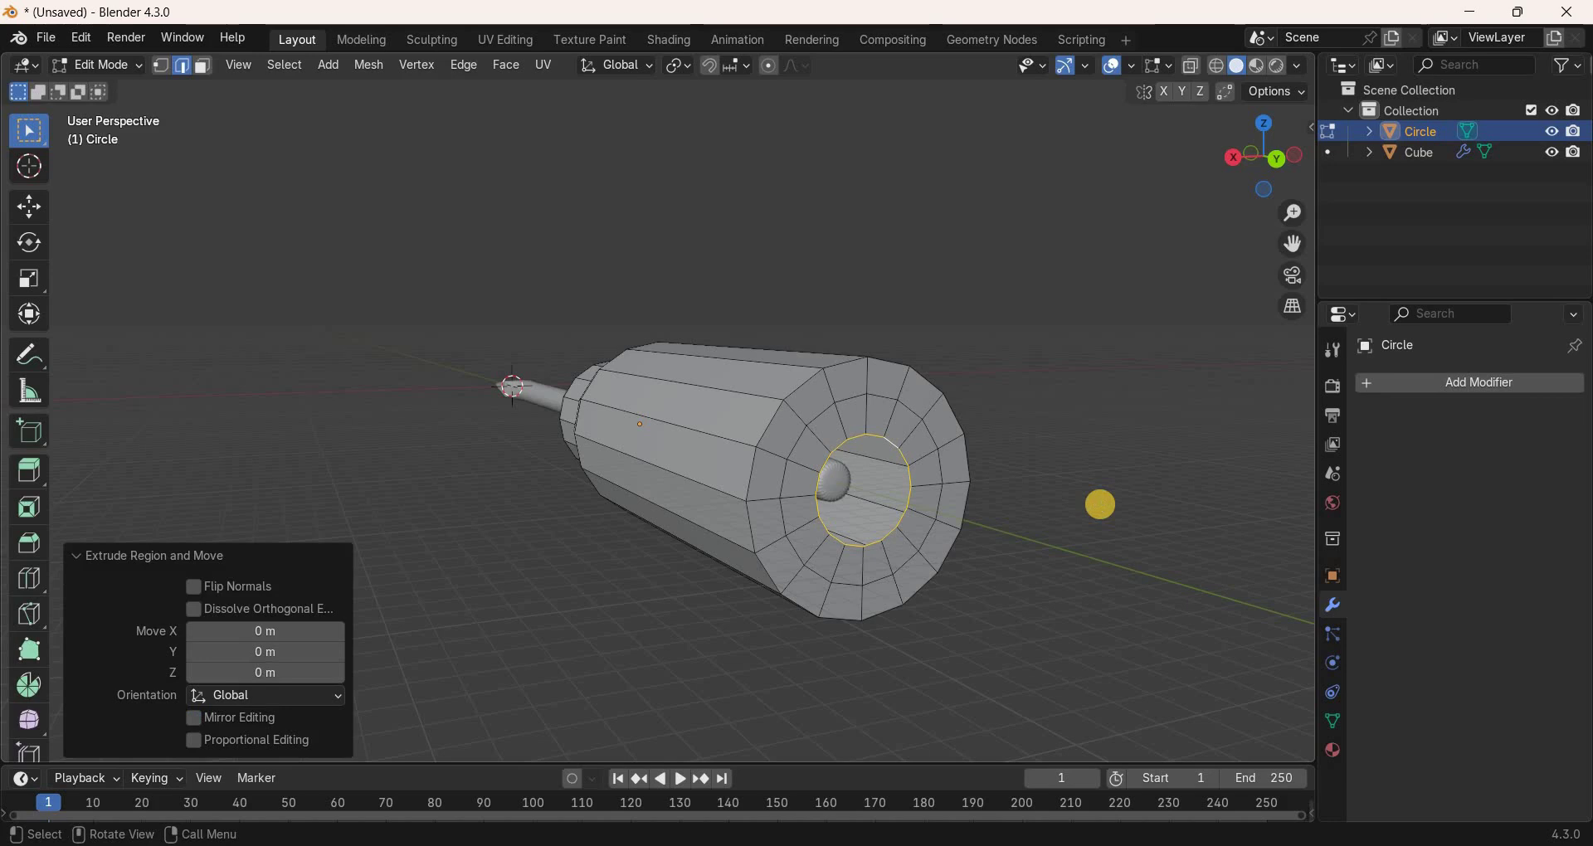
text(s0)
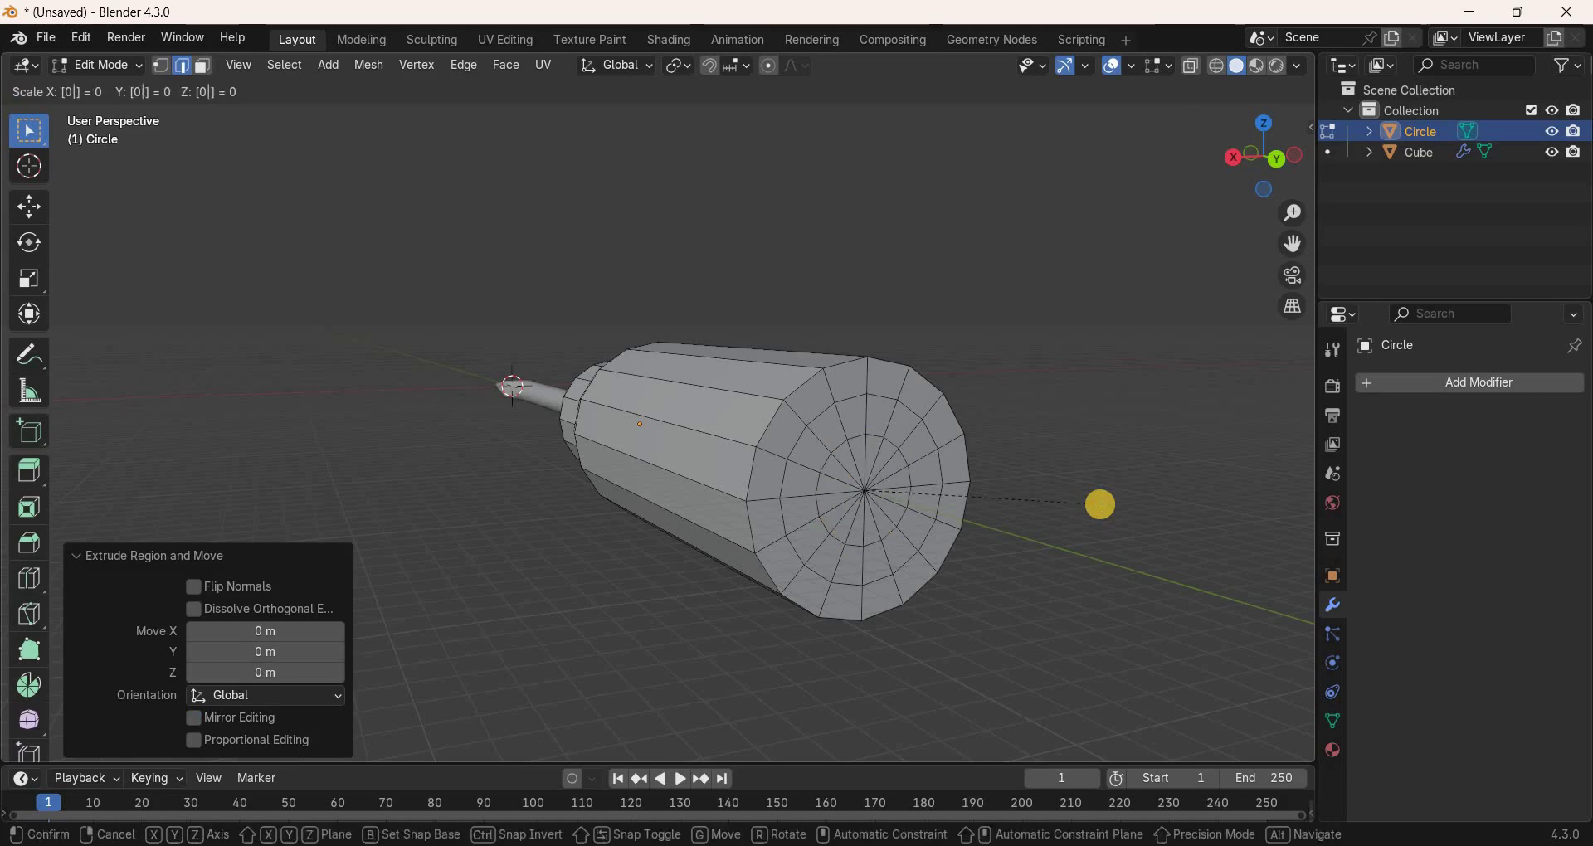
text(.3671)
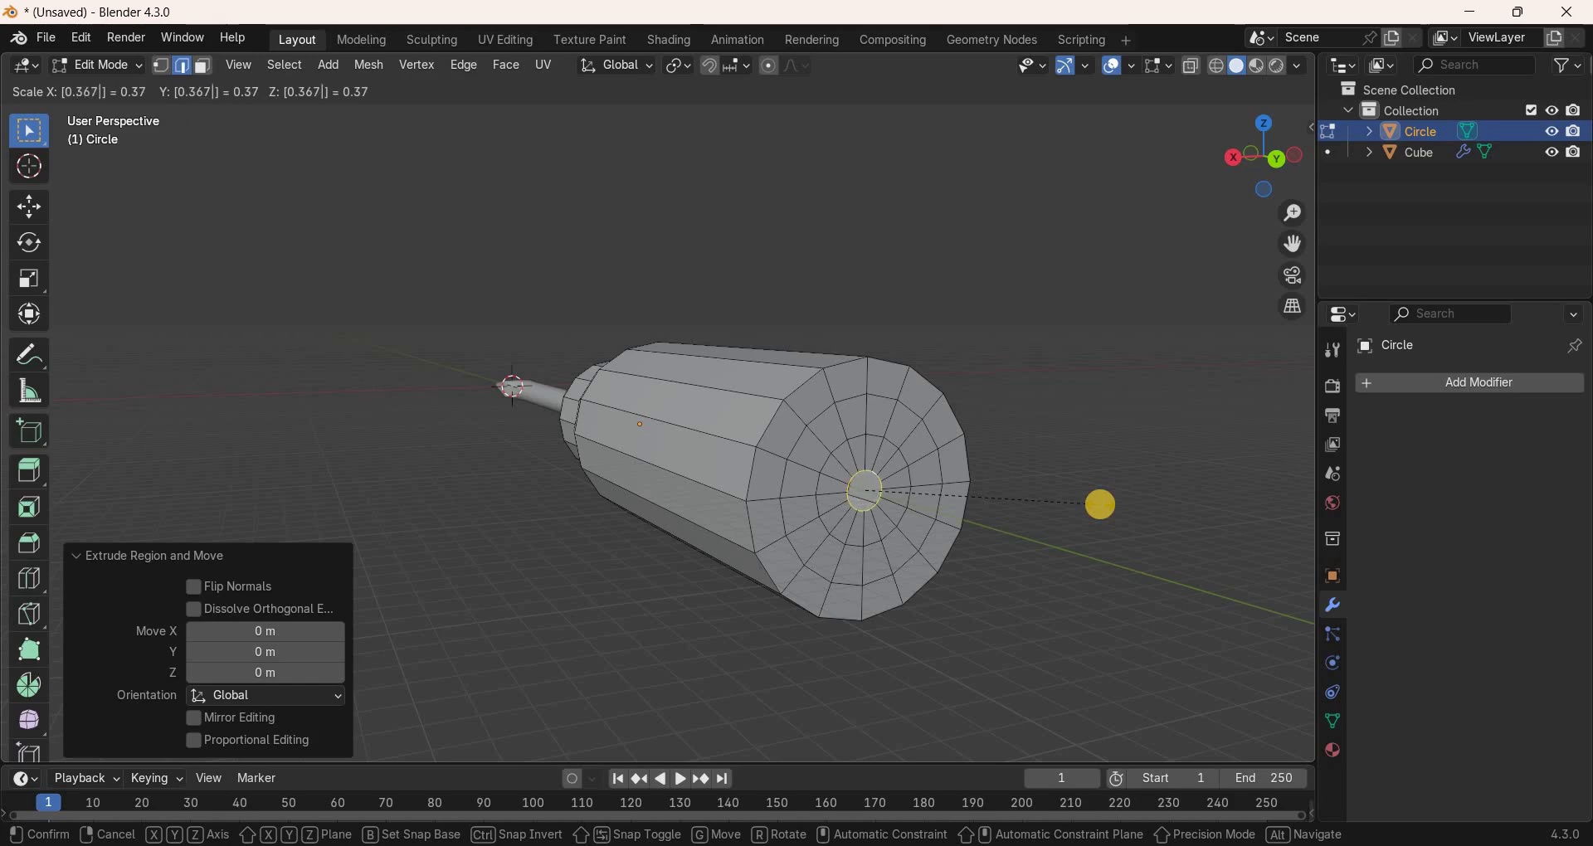
key(Return)
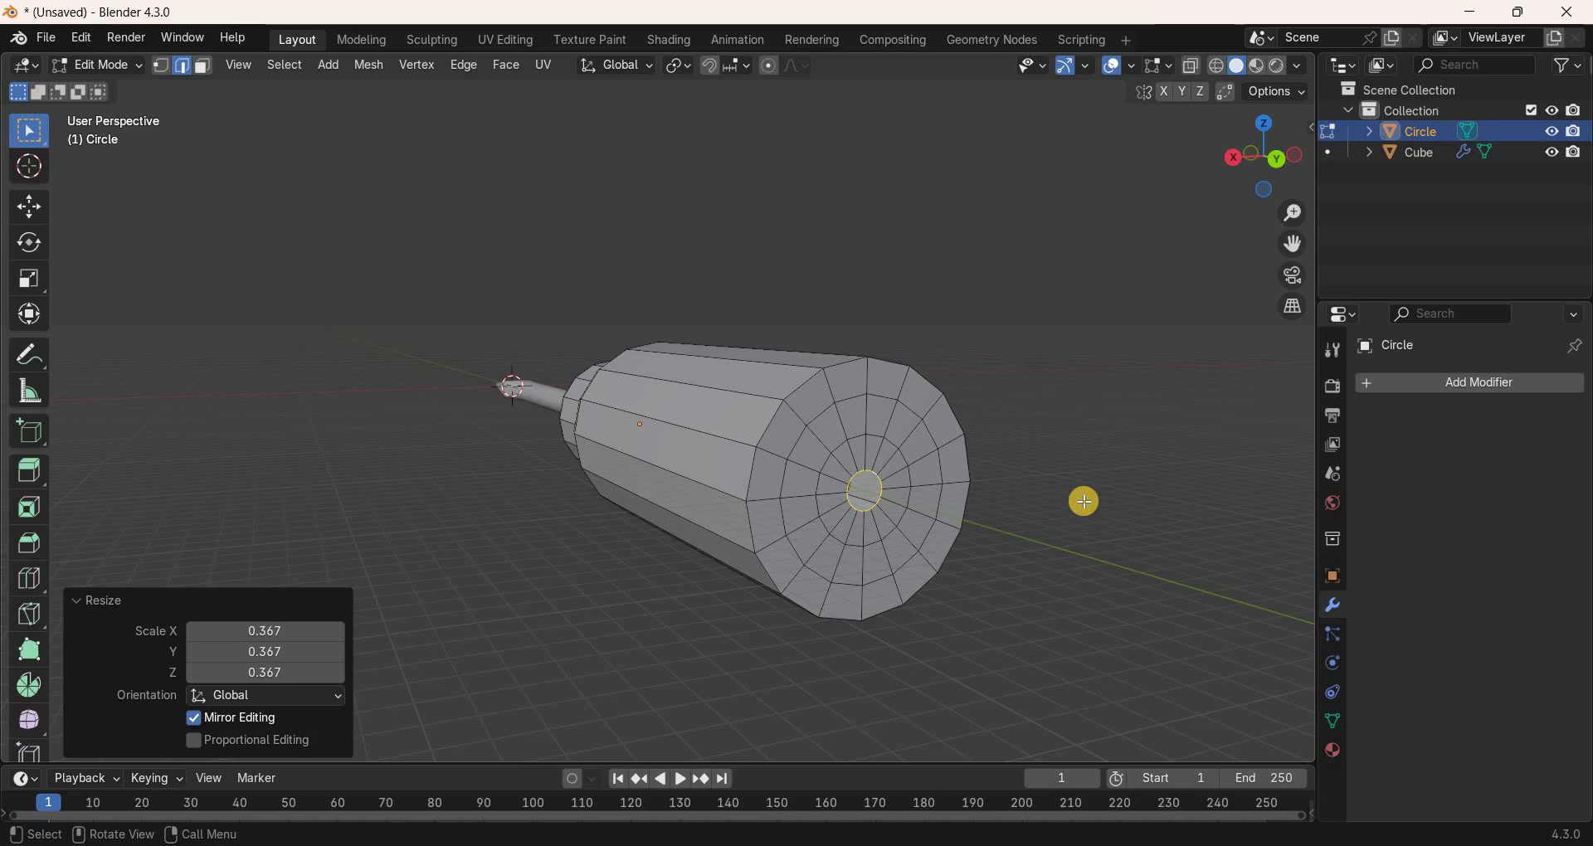
key(f)
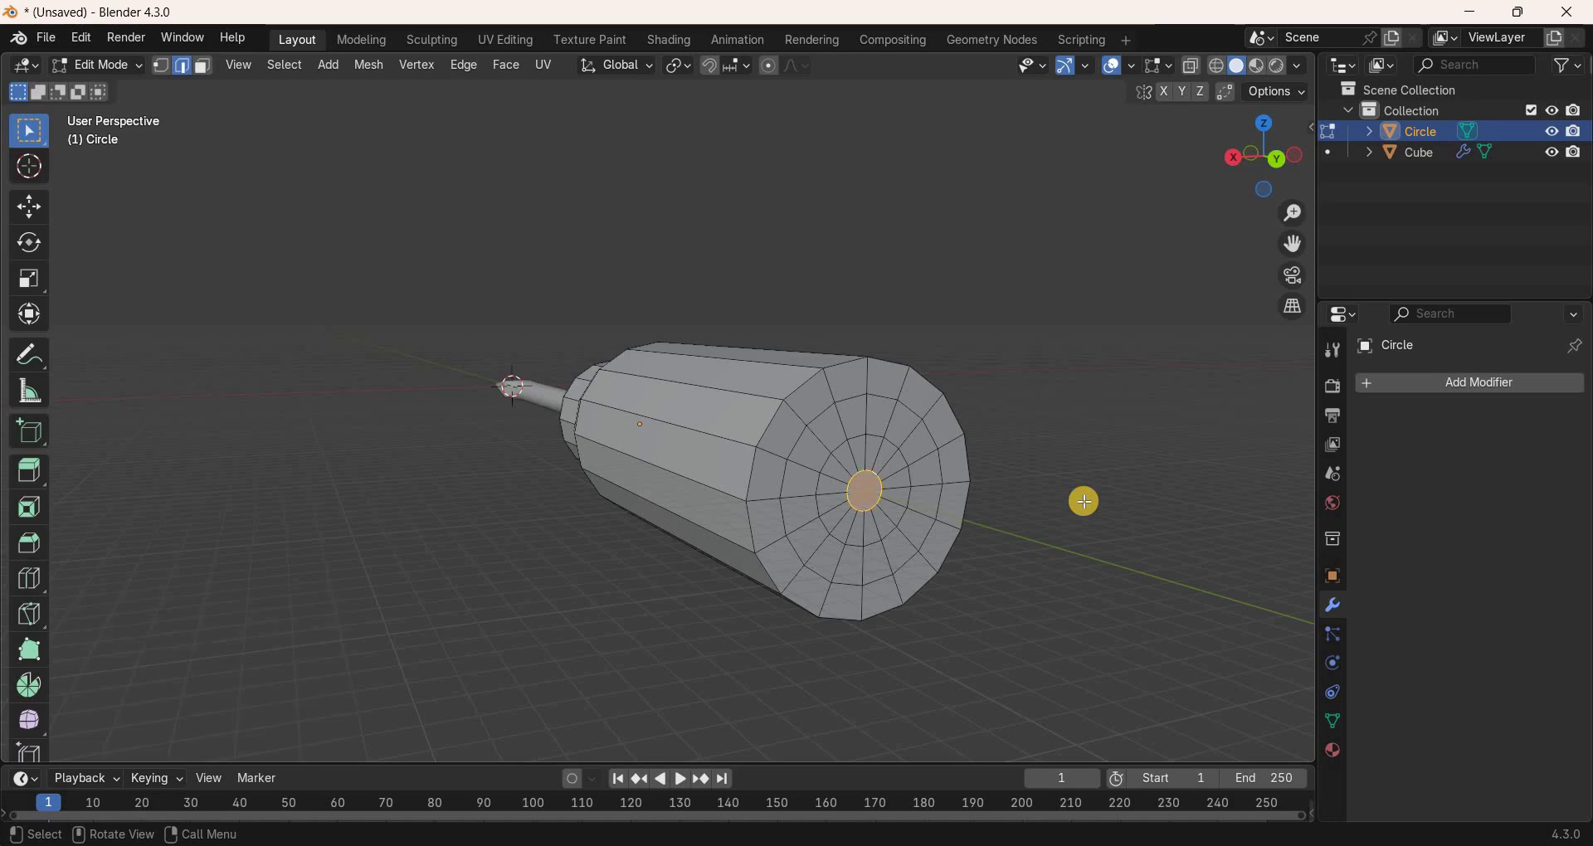
Dome the handle's rear by moving its centre face 2 m along Y with smooth proportional editing at size 5.56 m, leaving proportional editing off.
click(772, 67)
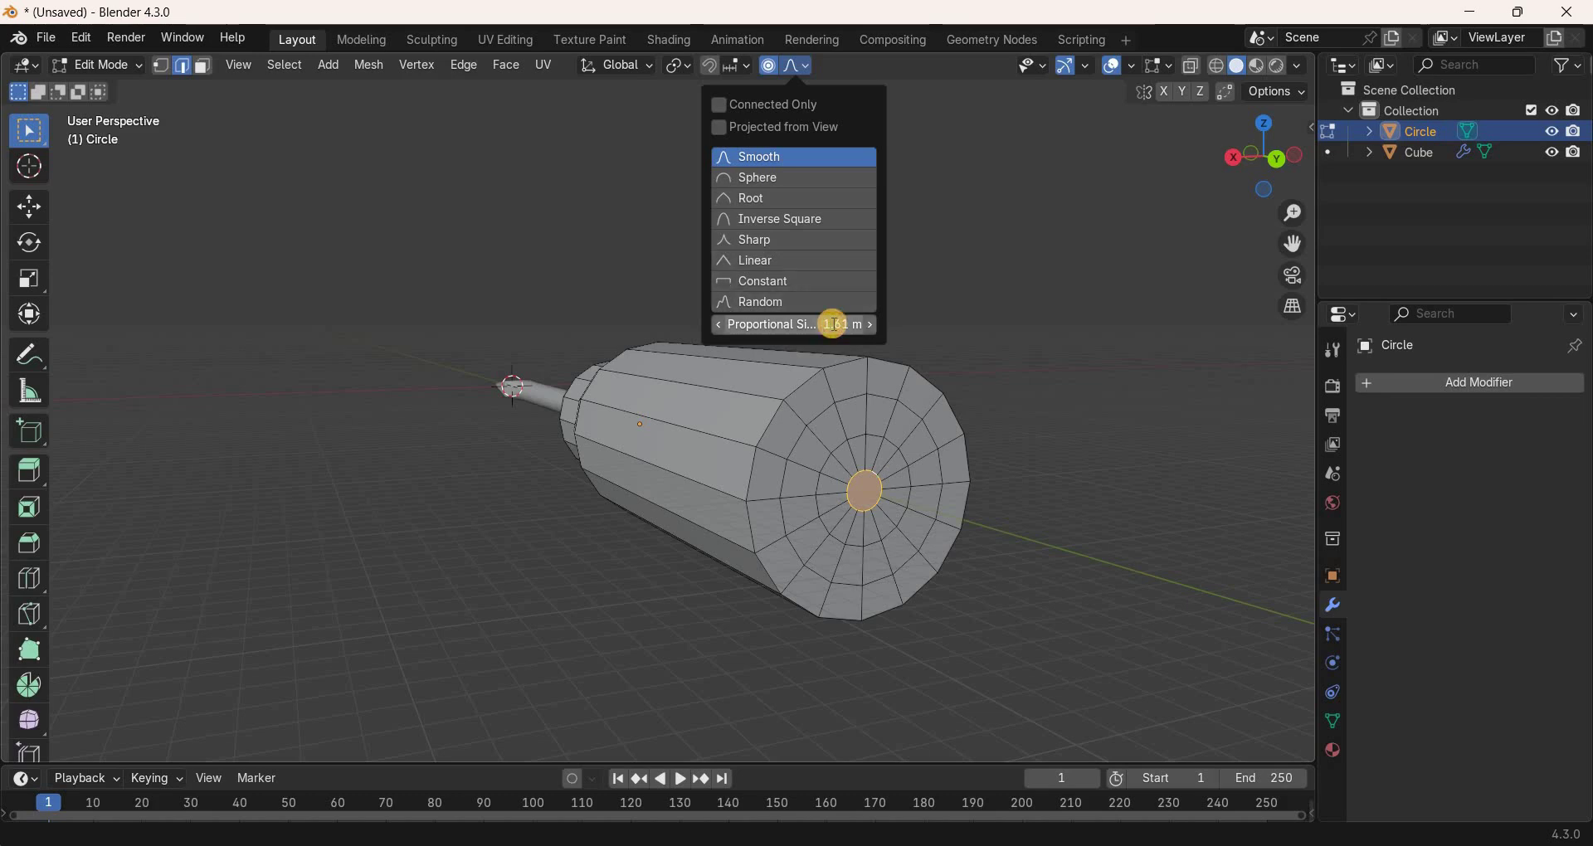
click(835, 325)
text(5.56)
key(Return)
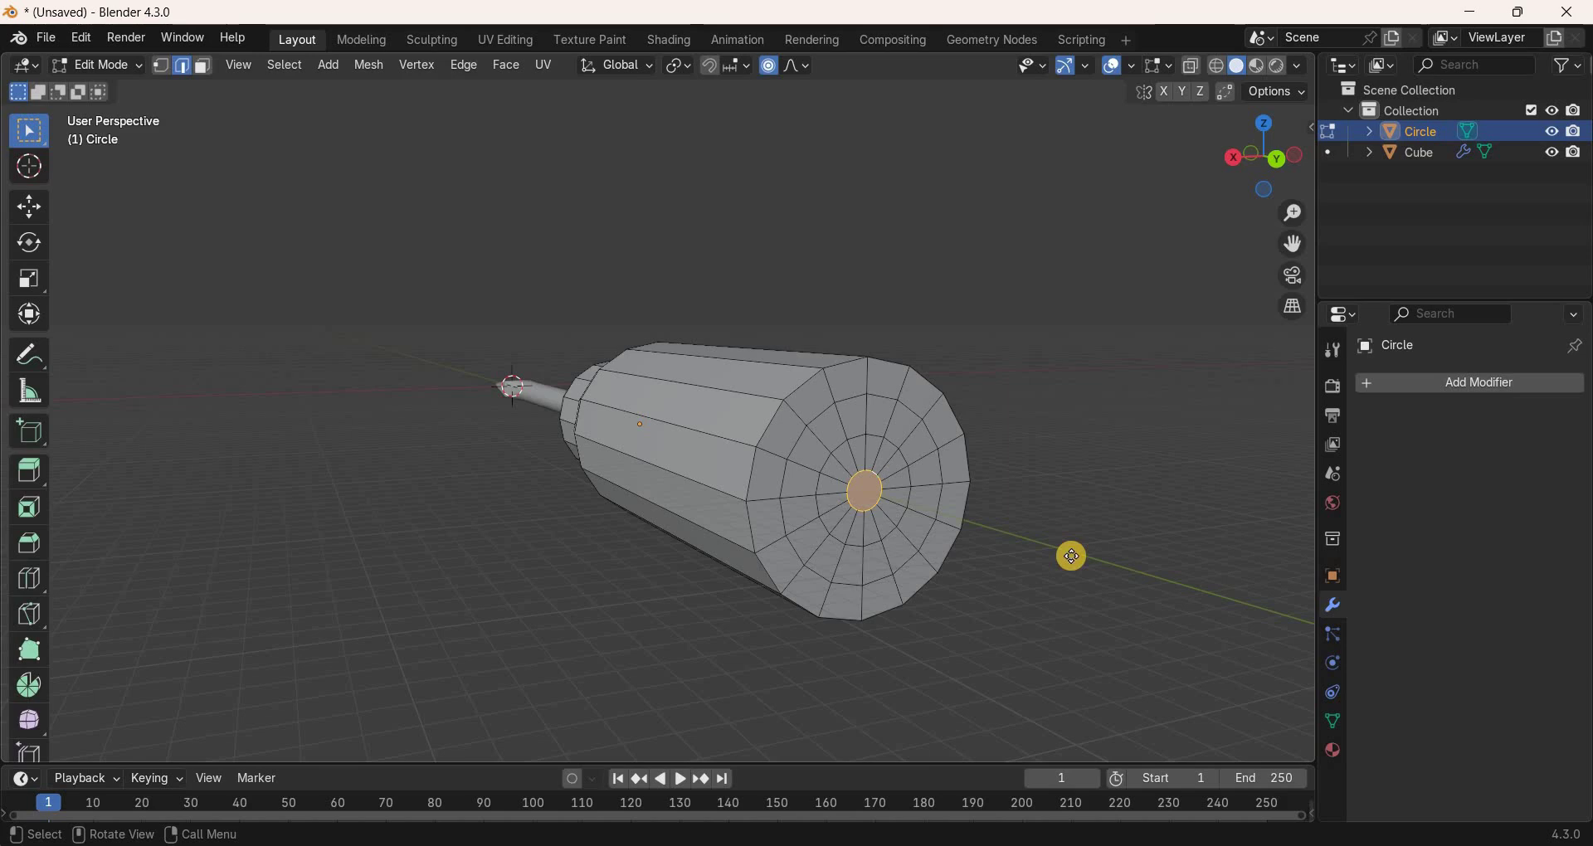
key(g)
text(y)
text(2)
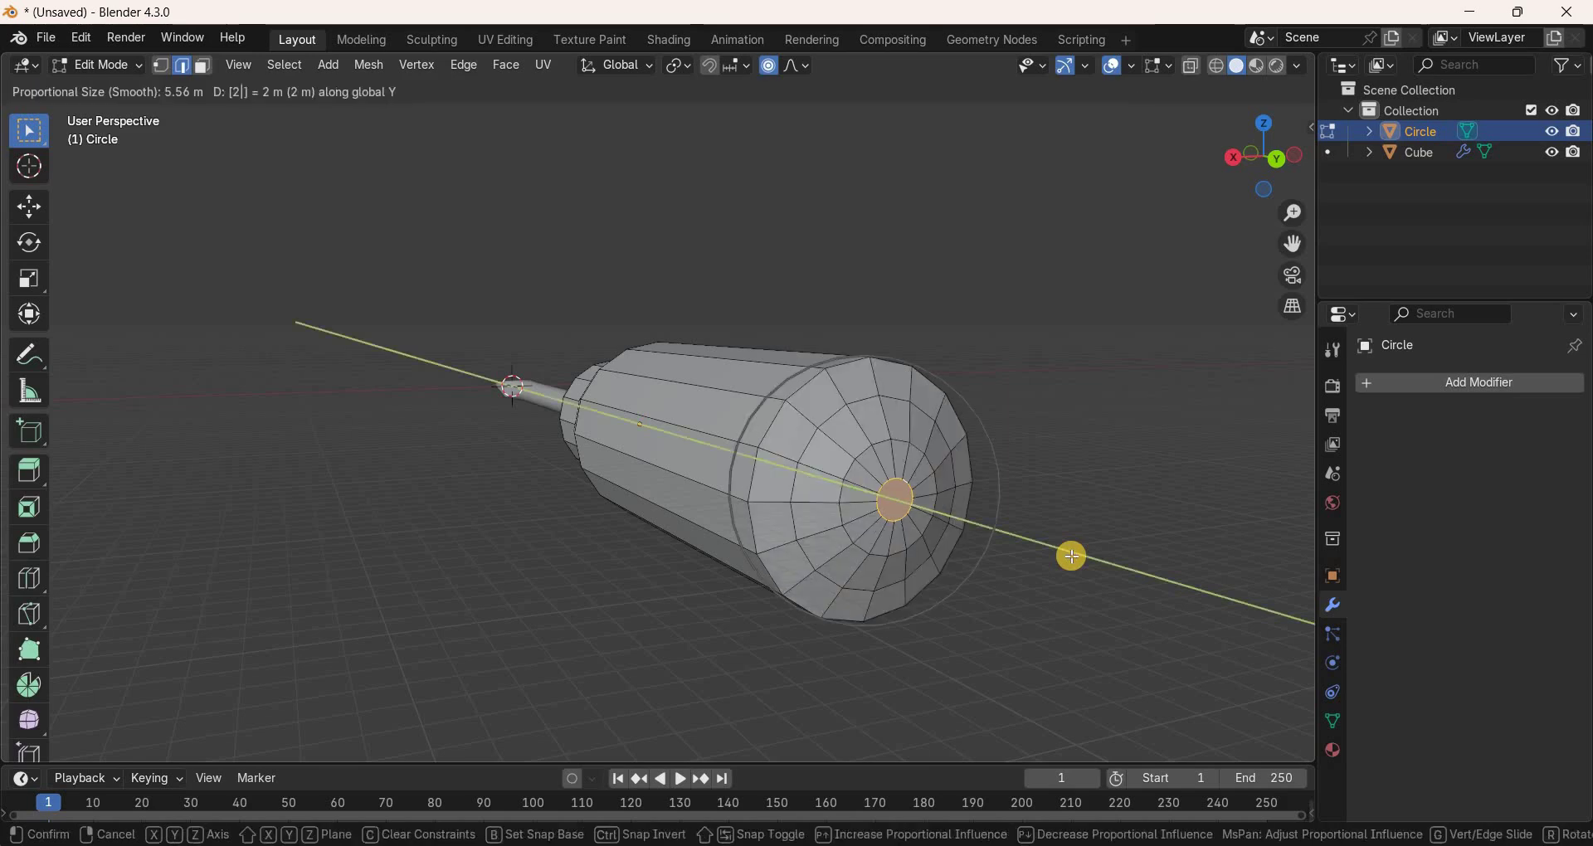
key(Return)
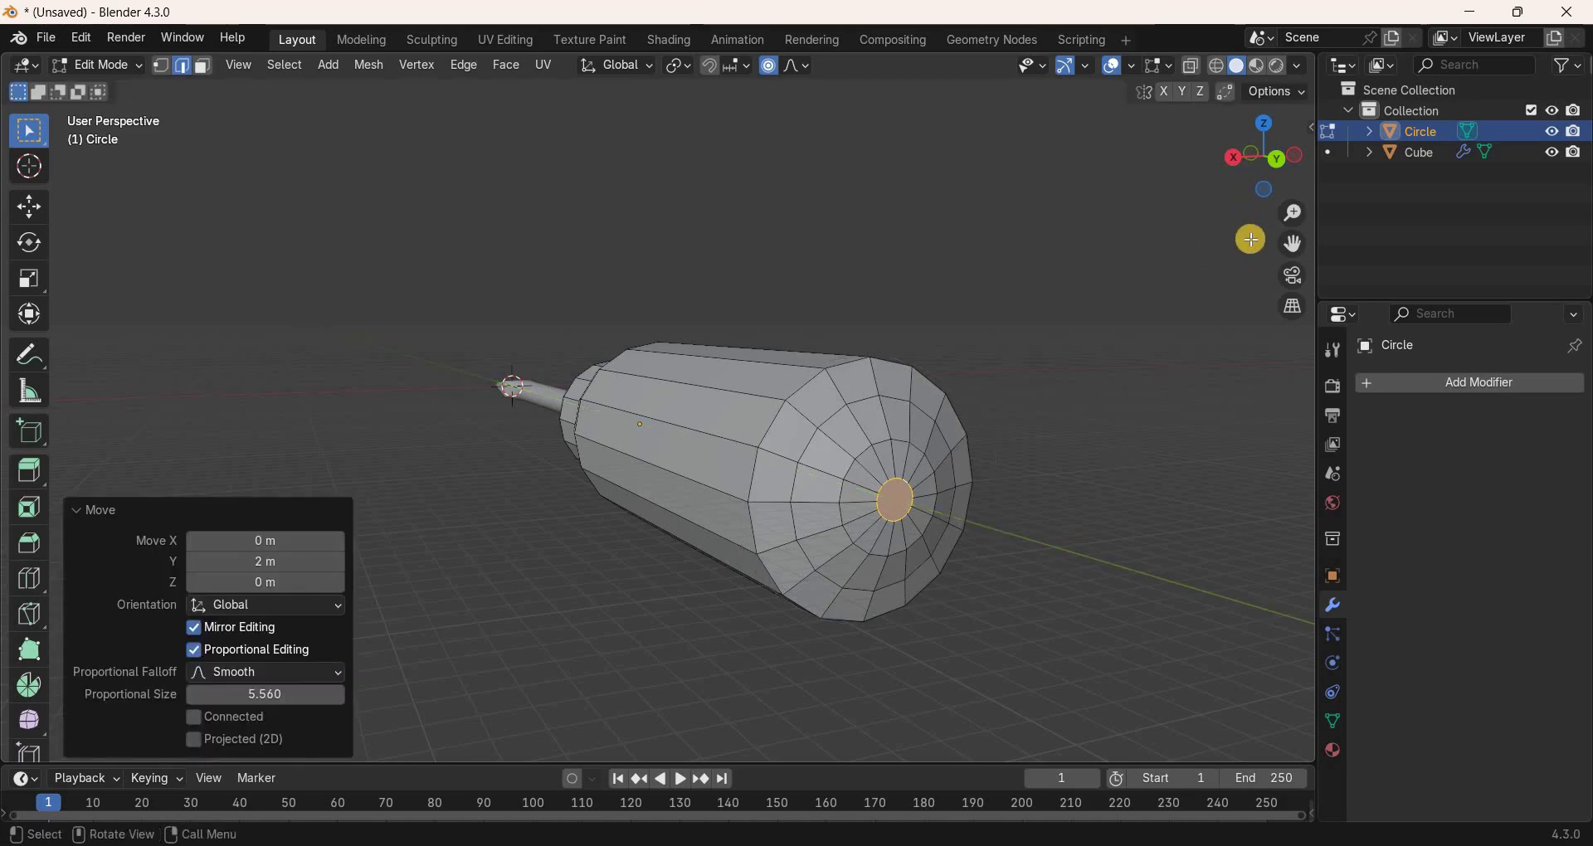
key(KP_3)
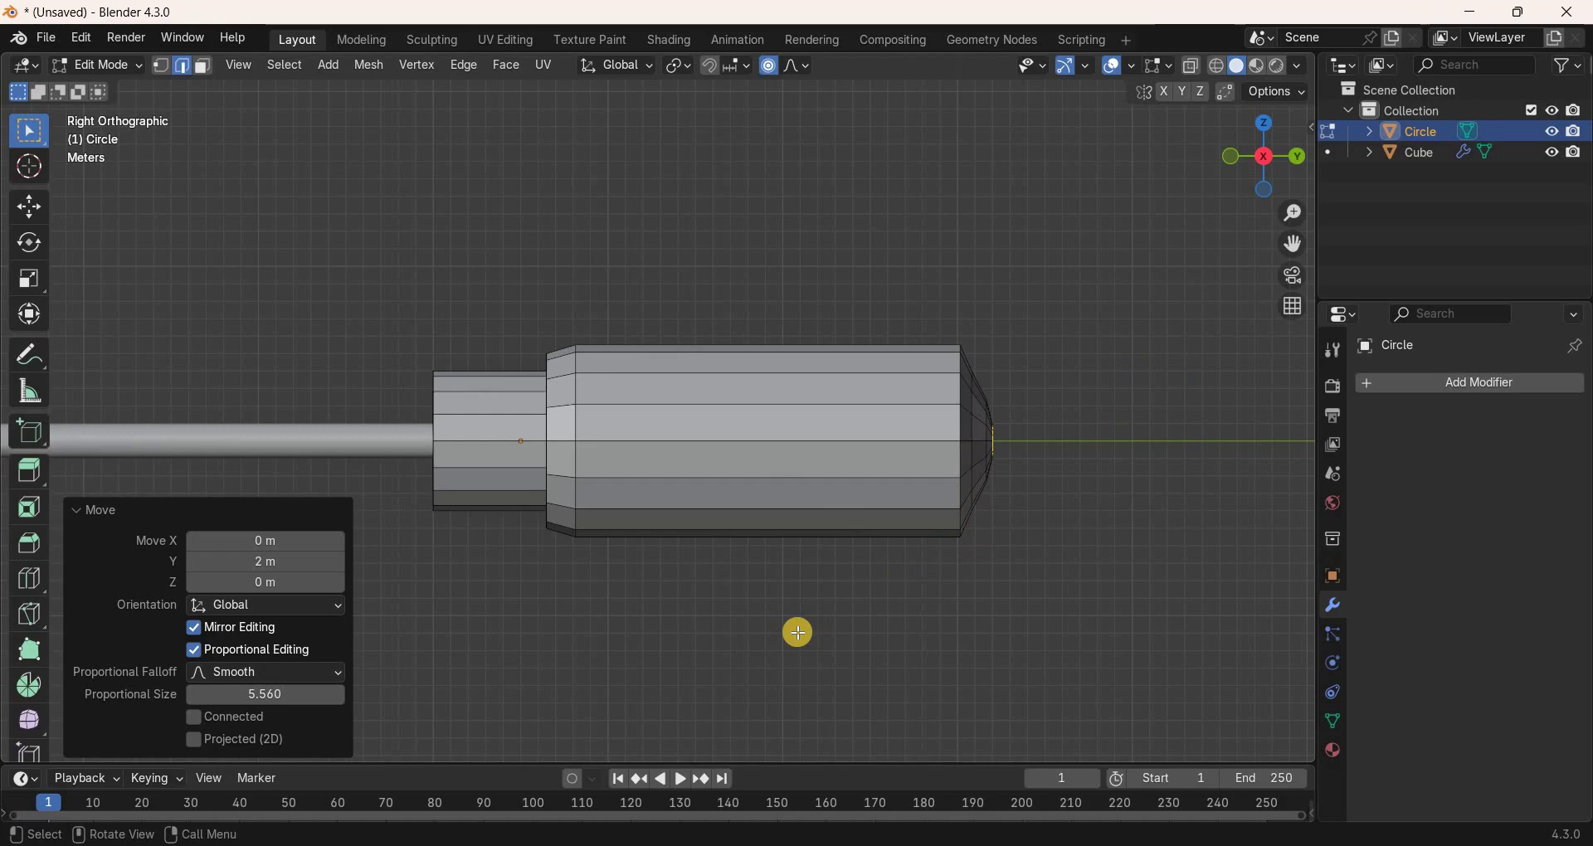
click(773, 66)
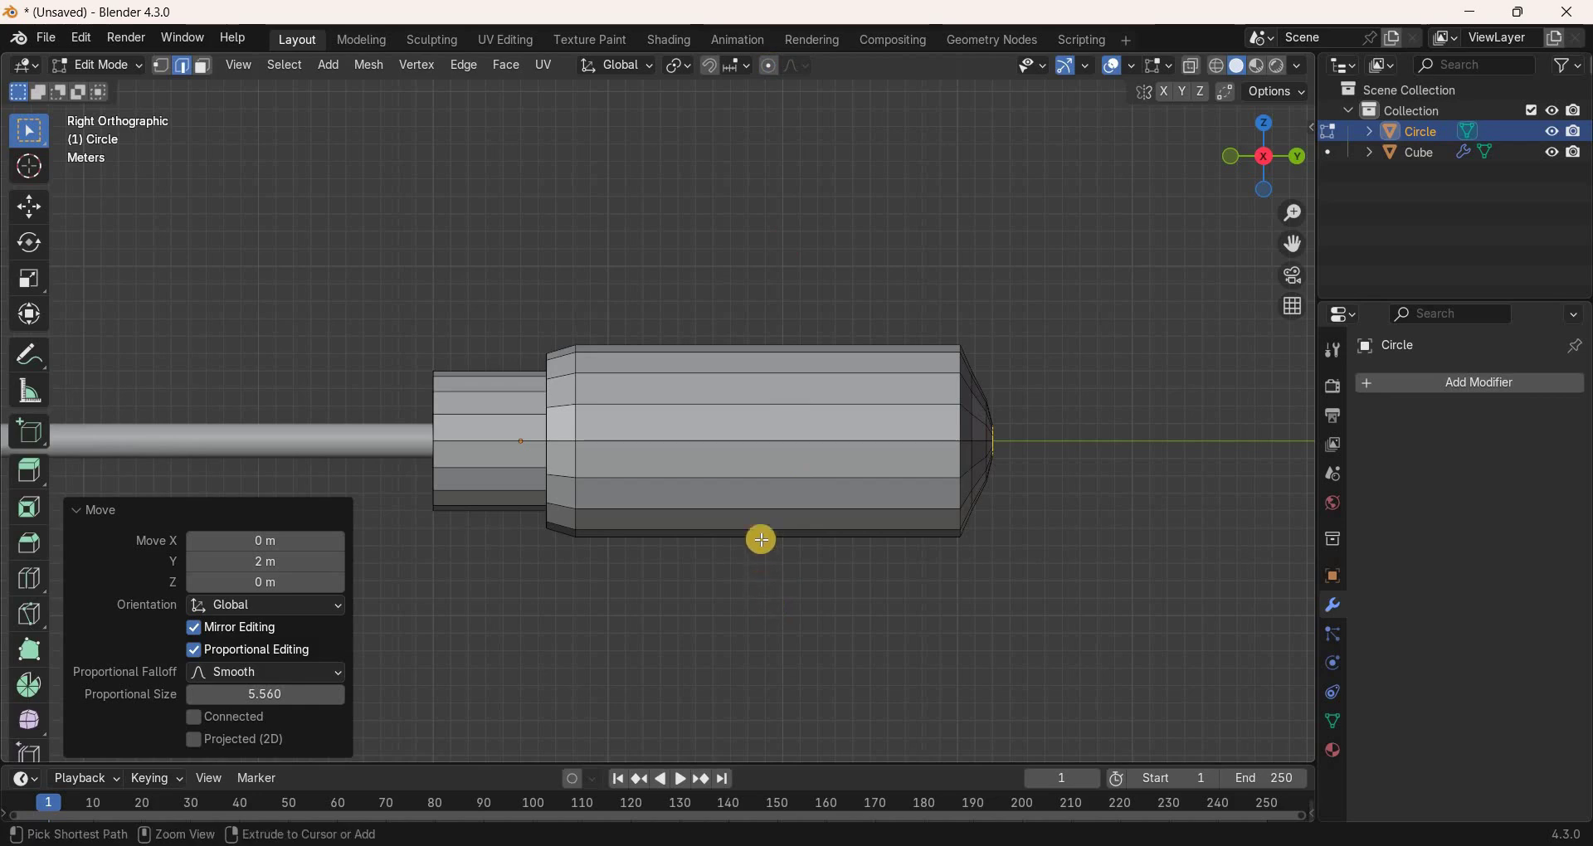
Add a single loop cut around the handle's long main section and slide it toward the blade-side end with a factor of about 0.857.
key(ctrl+r)
click(760, 502)
drag(760, 502, 597, 513)
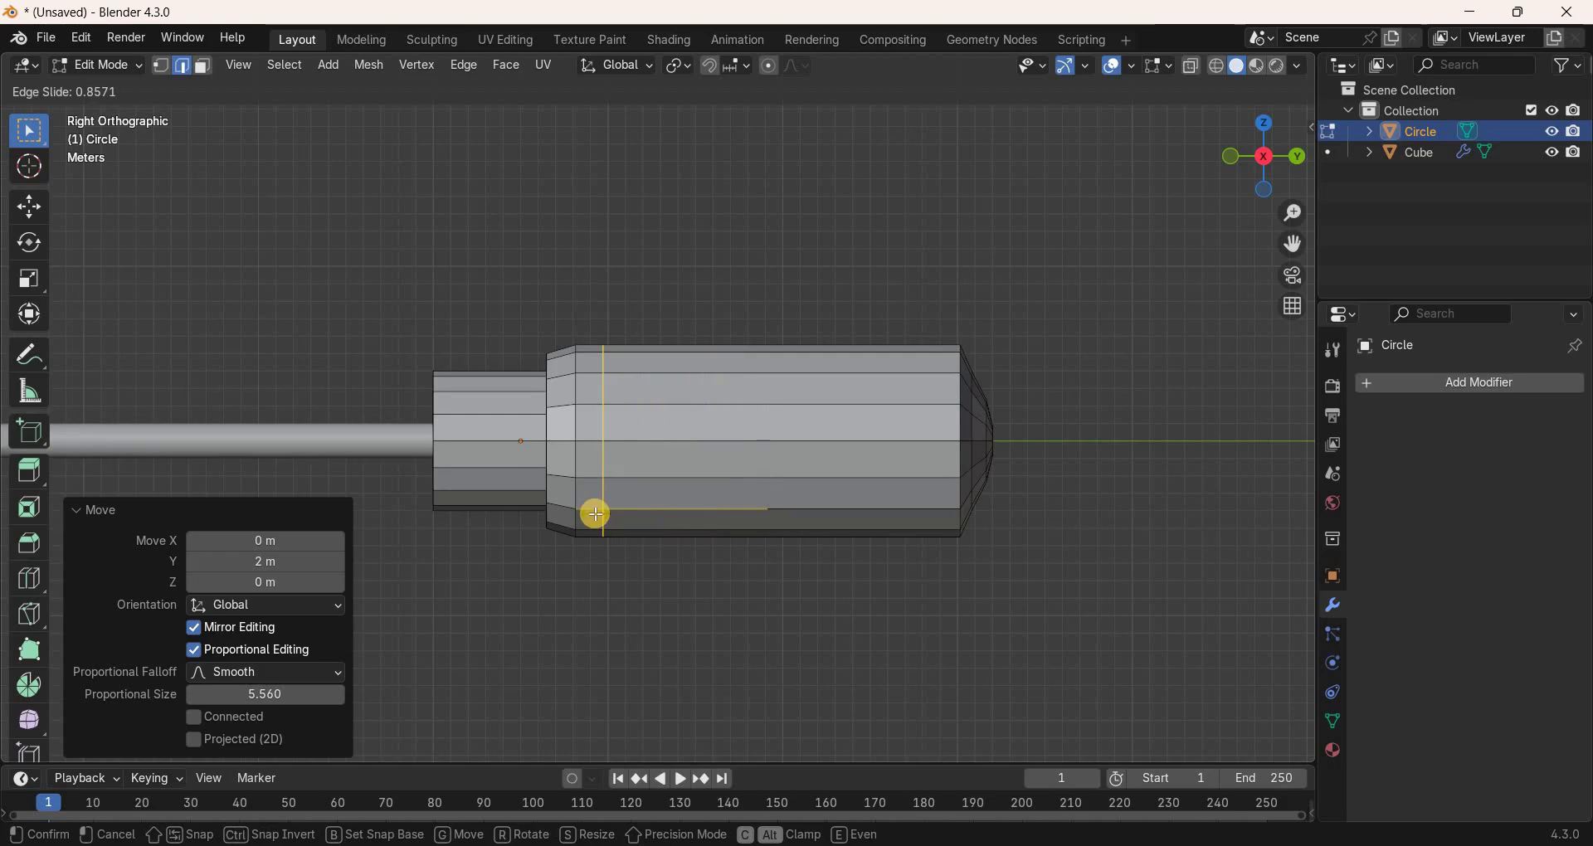
click(1031, 395)
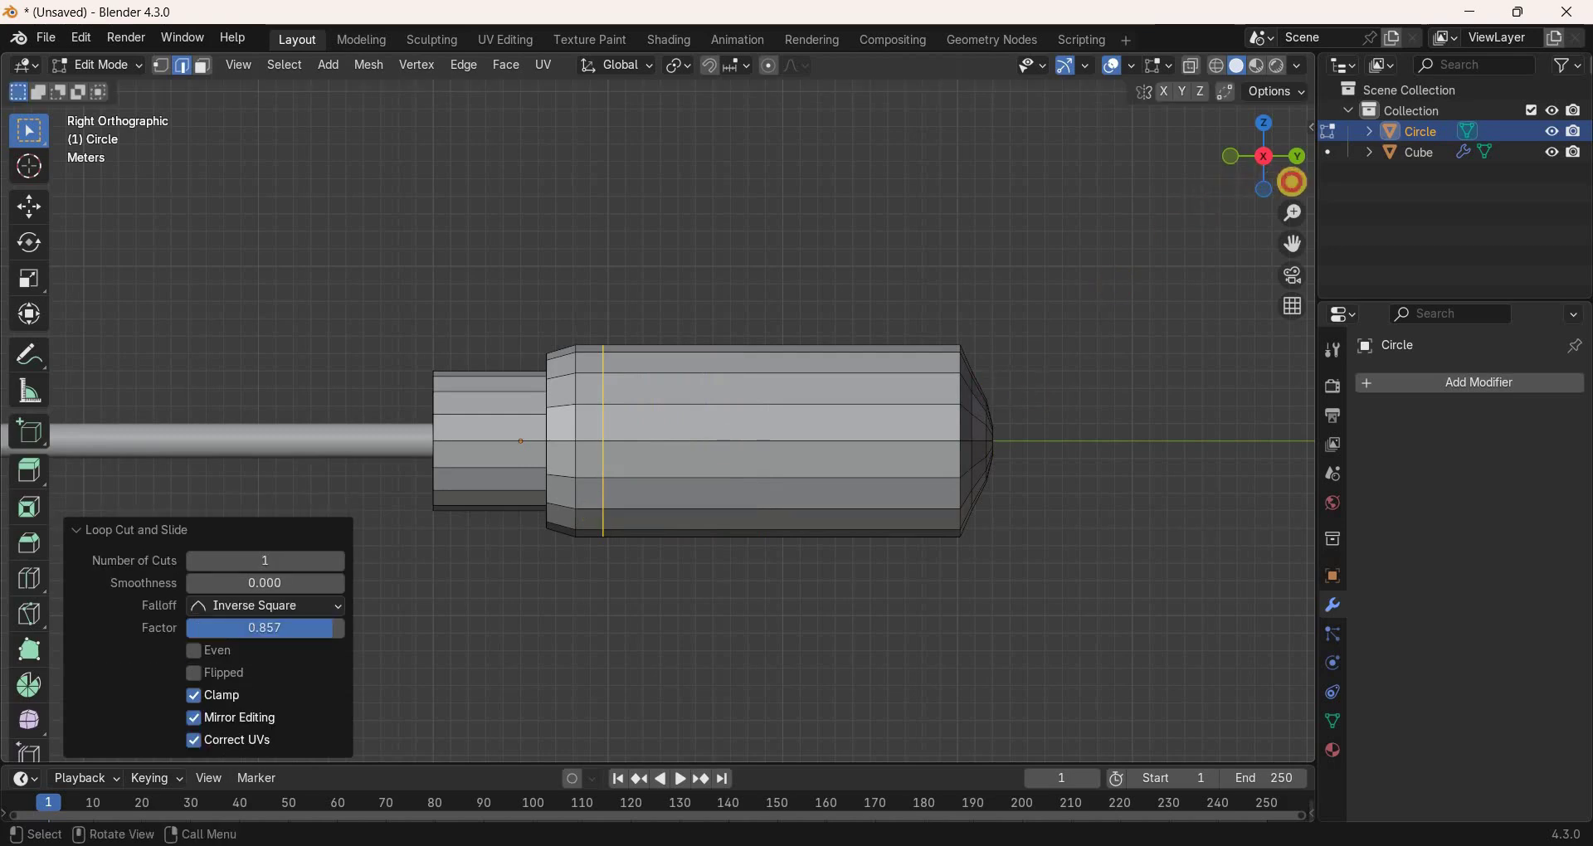
Extrude the narrow face ring at the blade-side end of the handle's main section along its normals by 0.3 m.
drag(1265, 158, 853, 540)
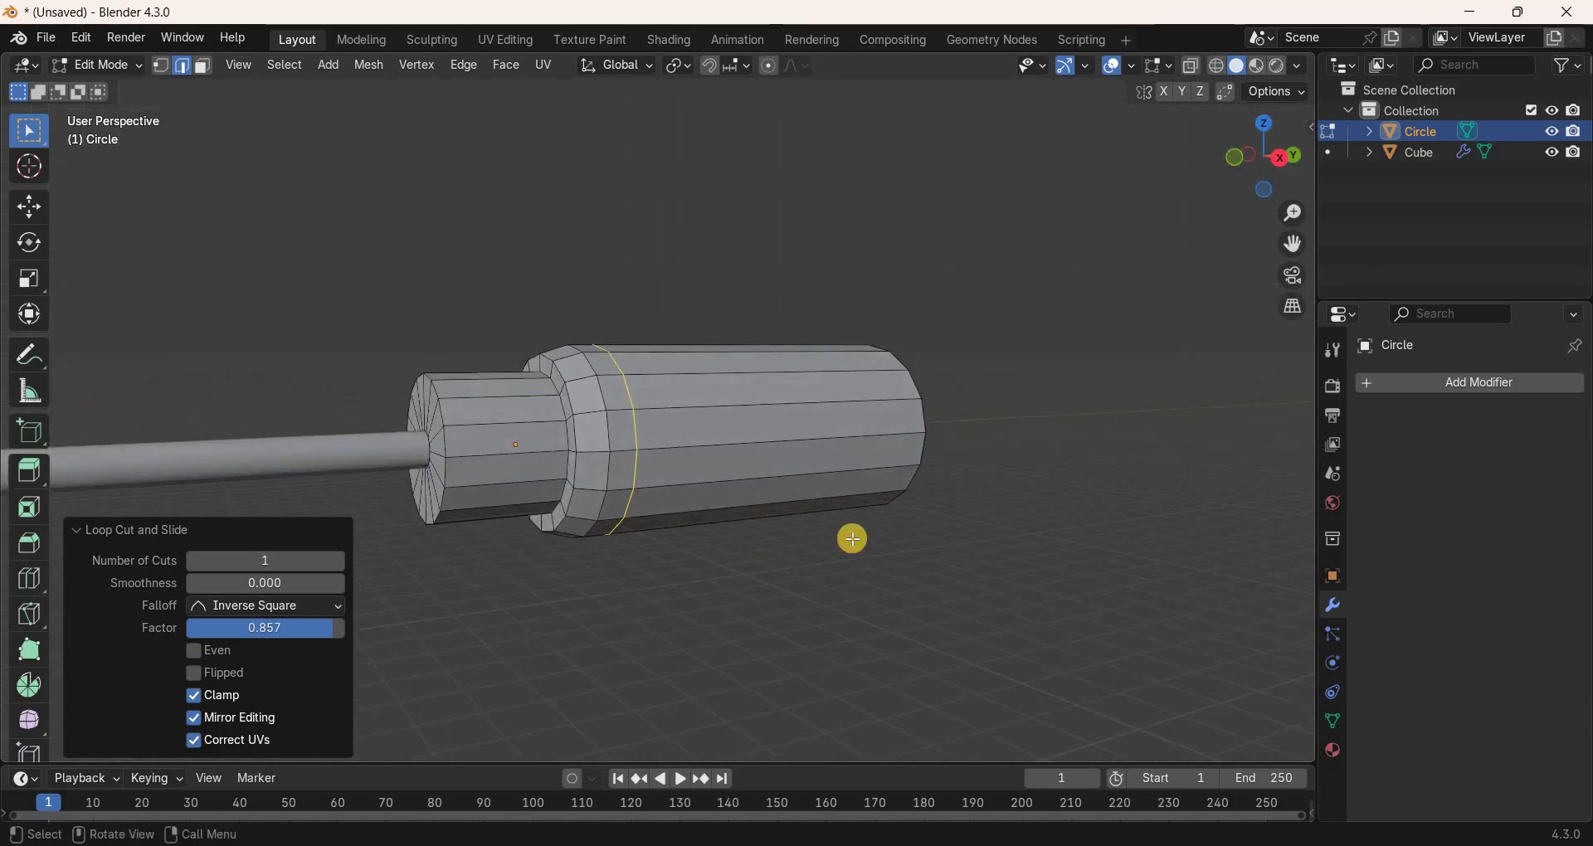
key(3)
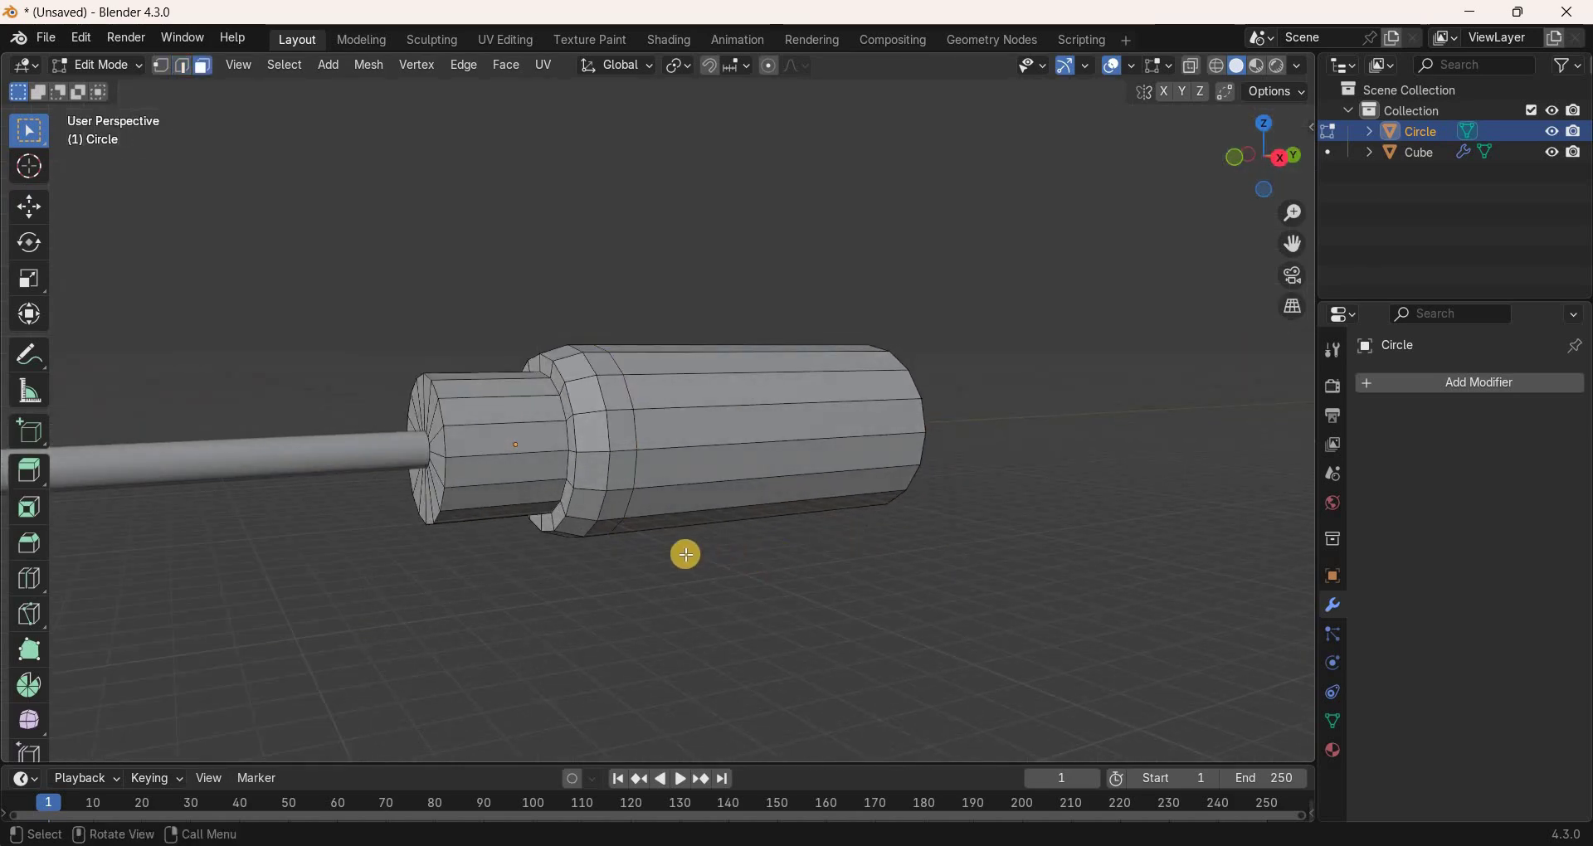
alt+click(625, 452)
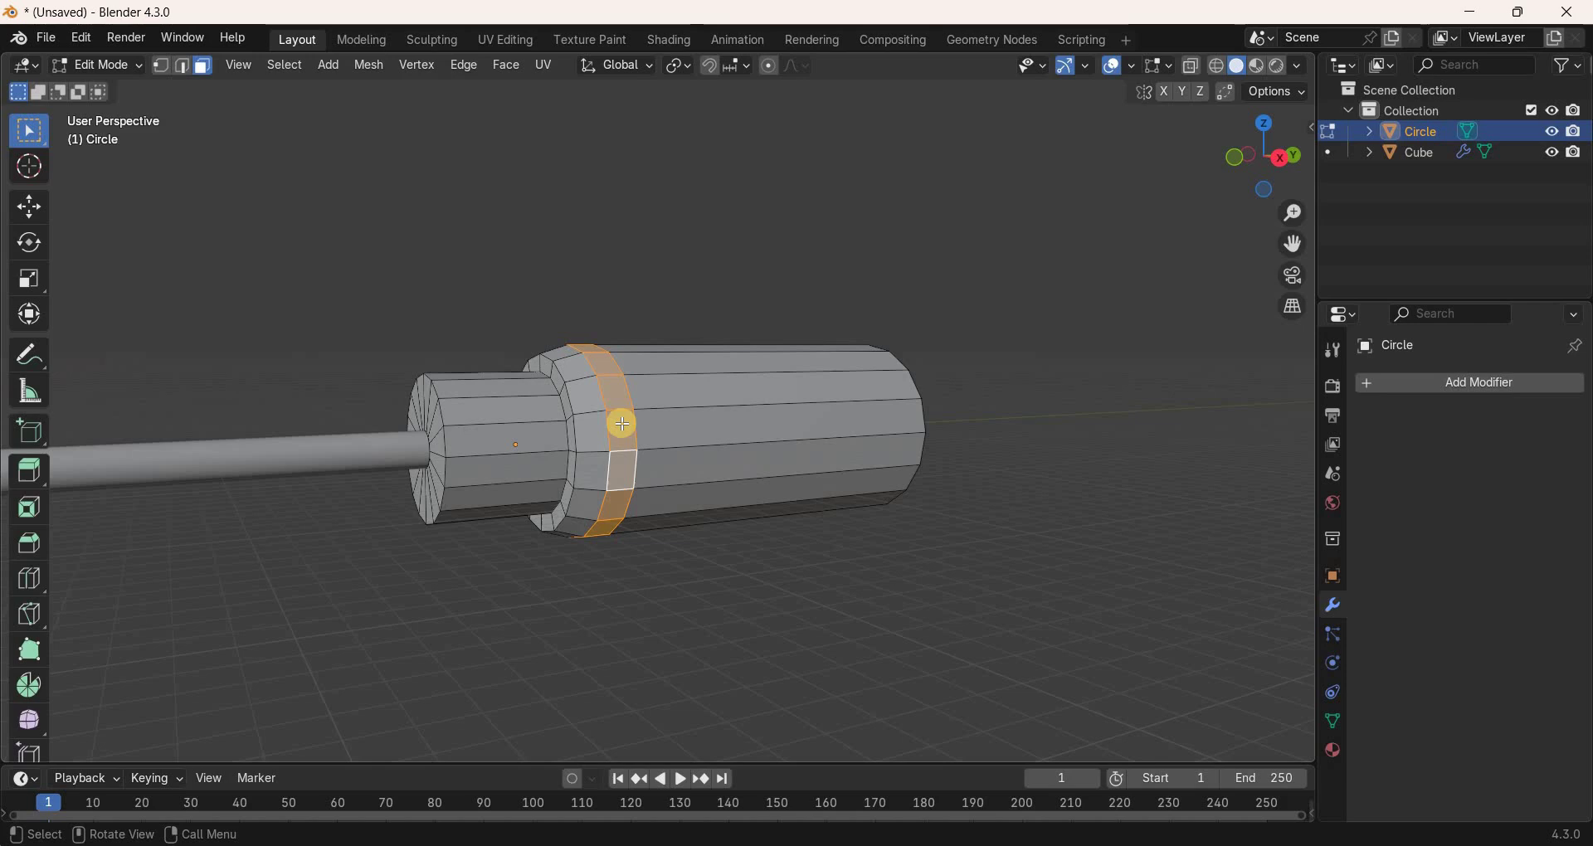
click(508, 66)
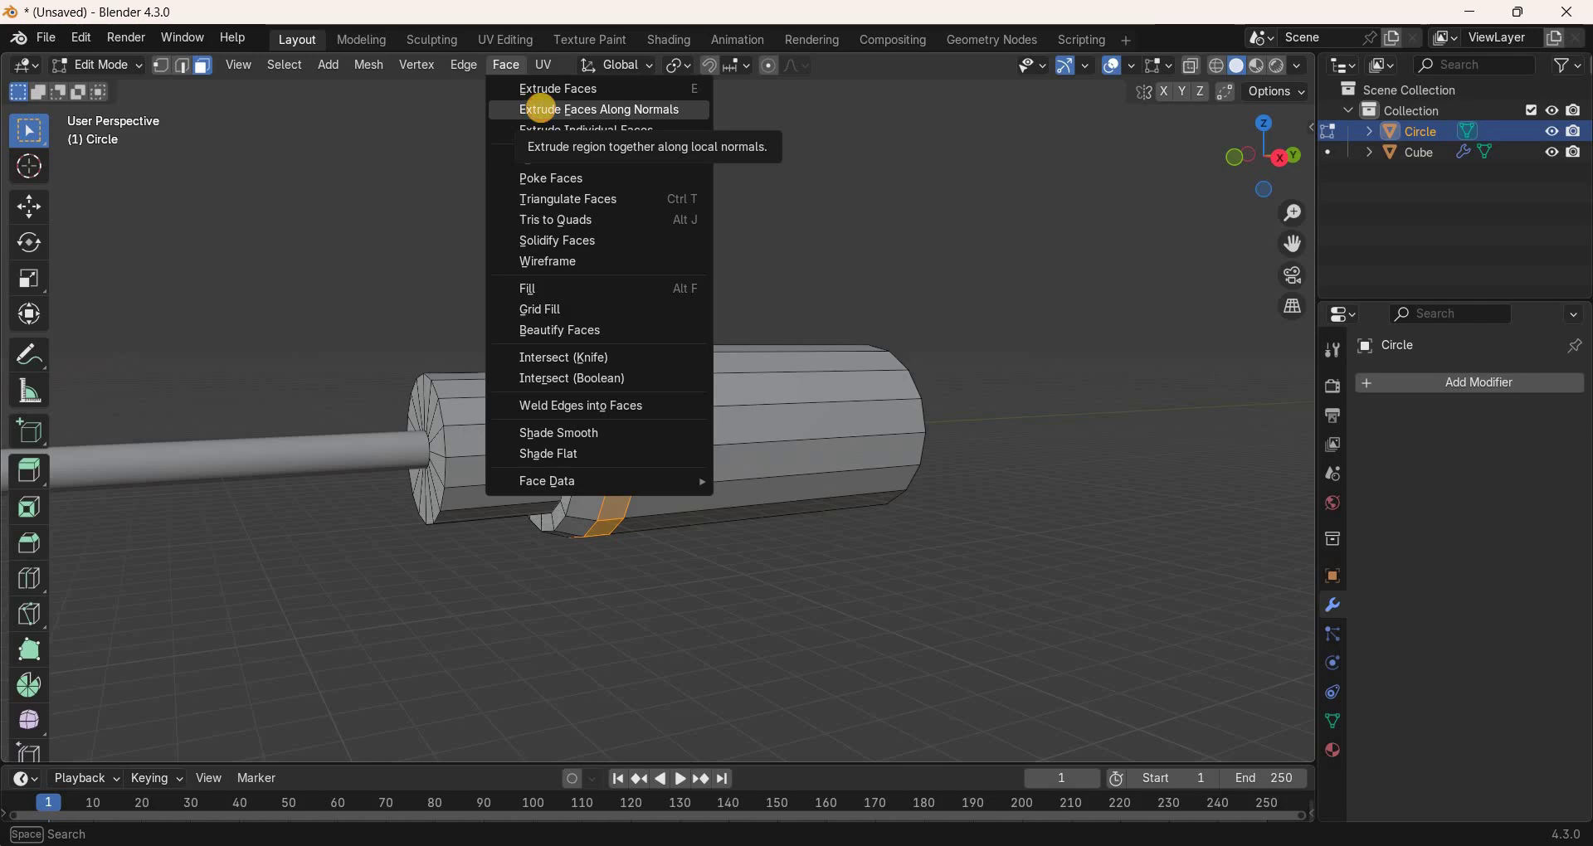
click(543, 111)
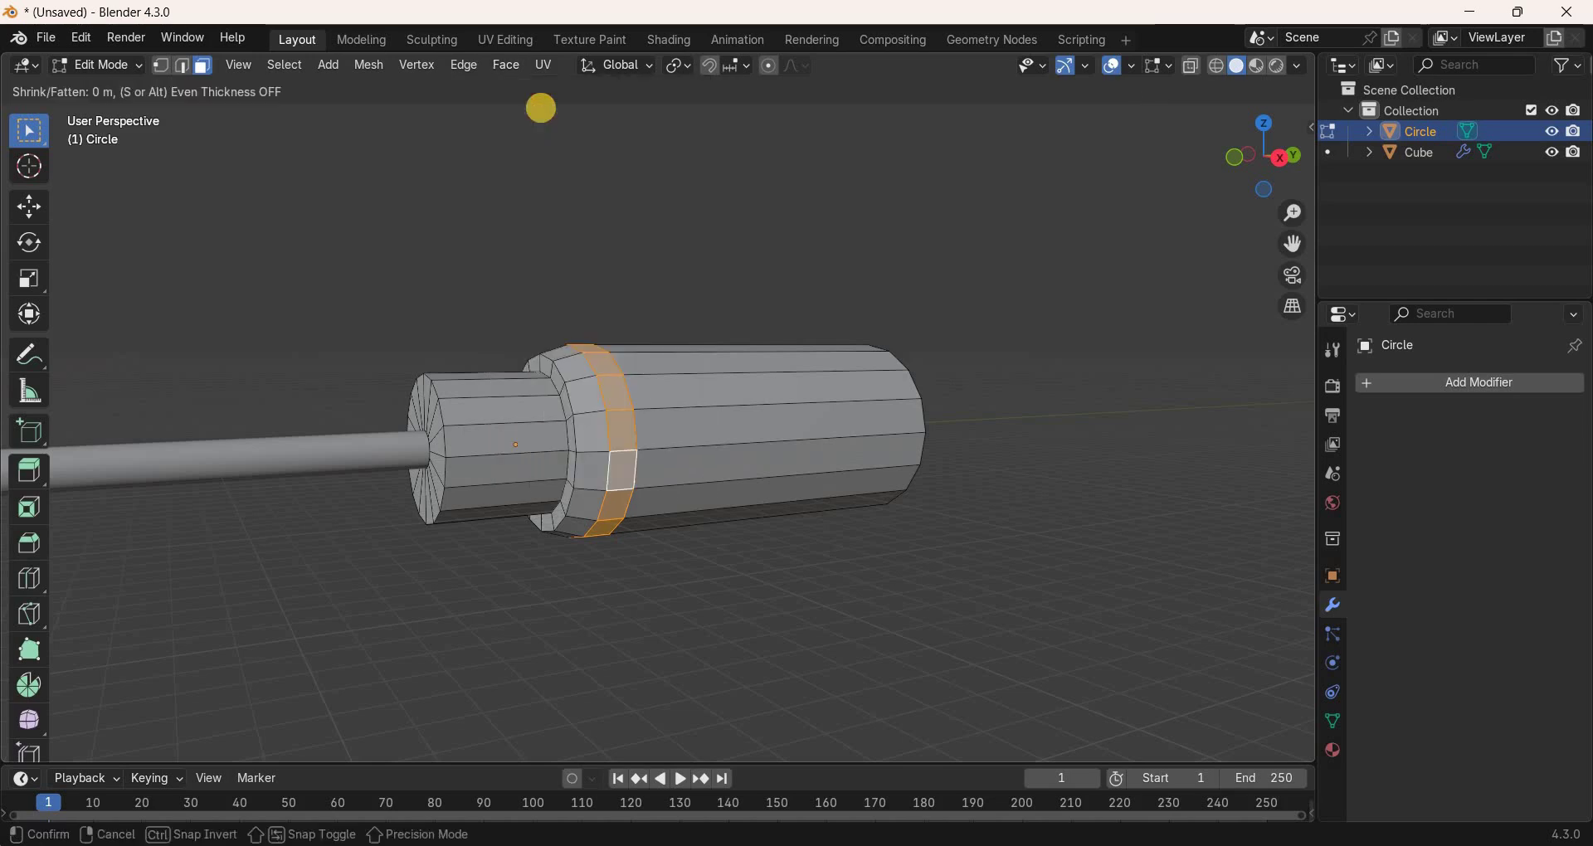
text(.3)
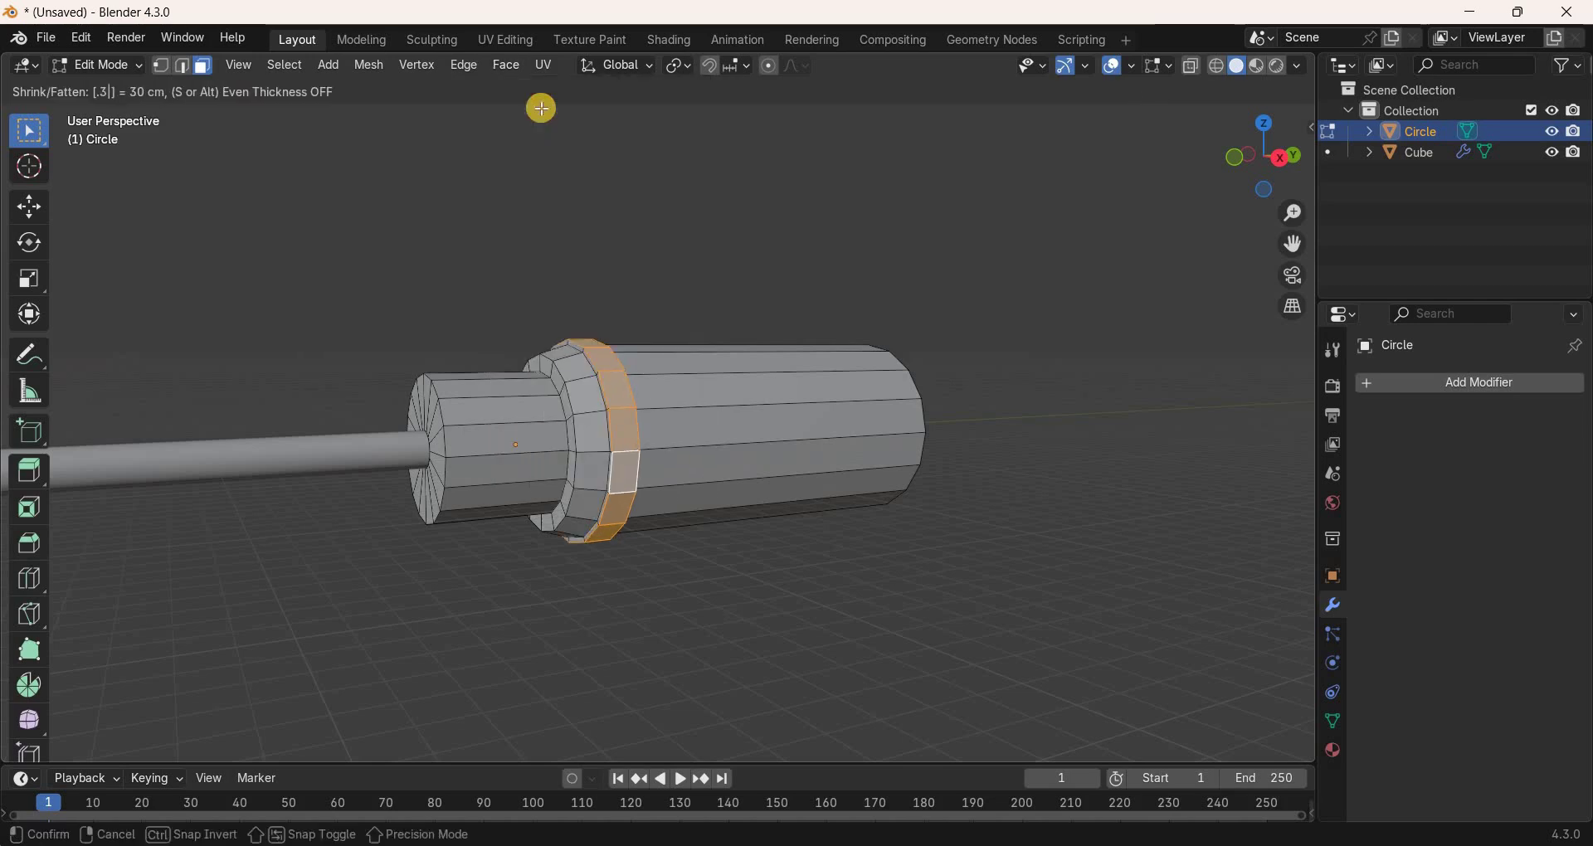
key(Return)
Add a single loop cut around the handle's long main section and slide it toward the domed end with a factor of about -0.865.
key(KP_3)
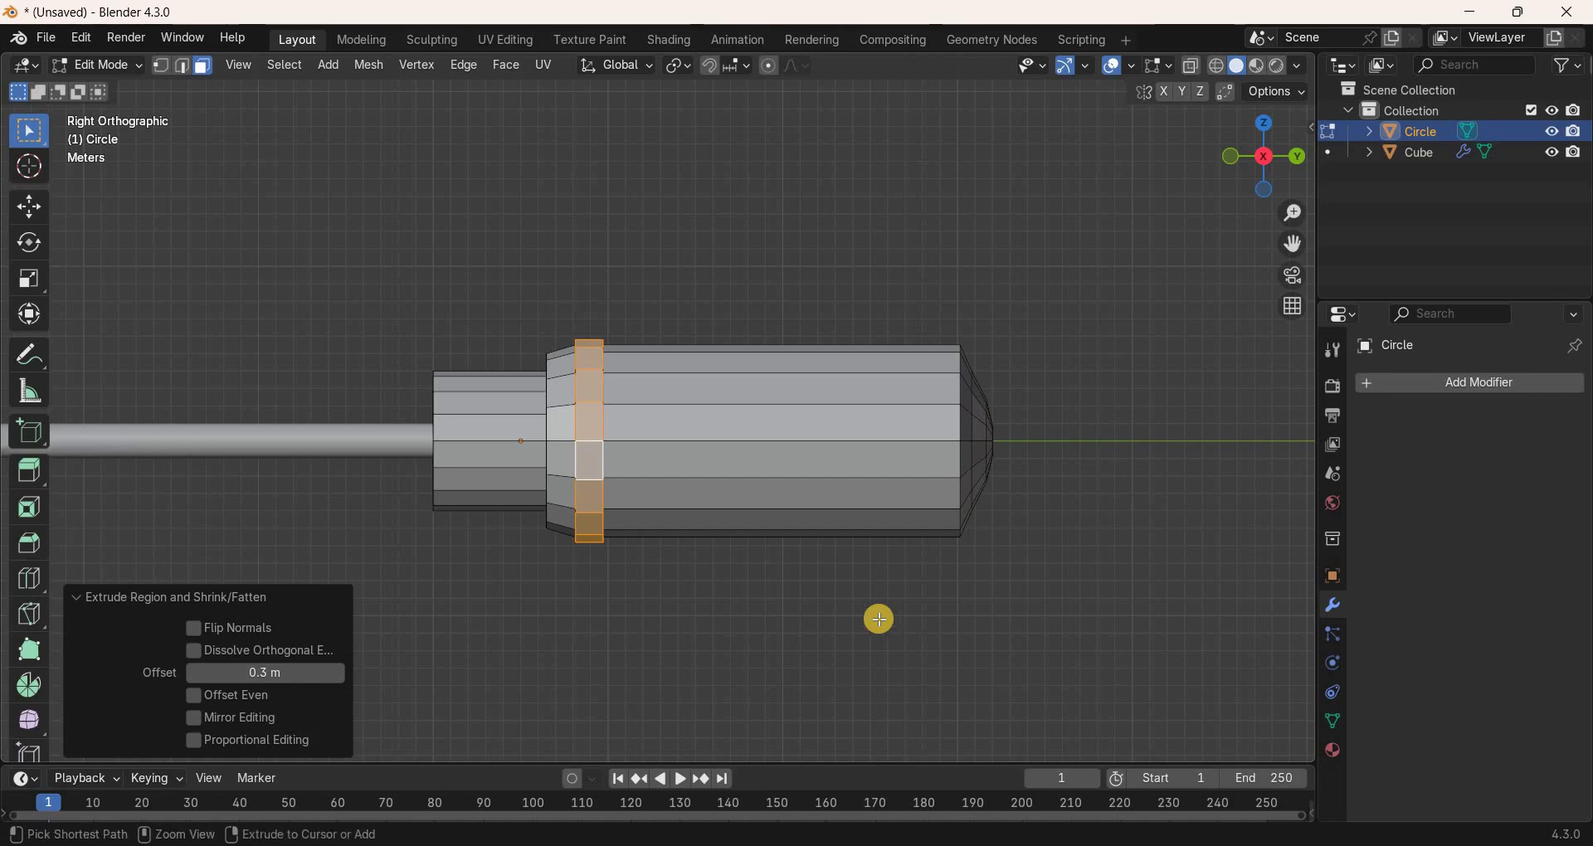
key(ctrl+r)
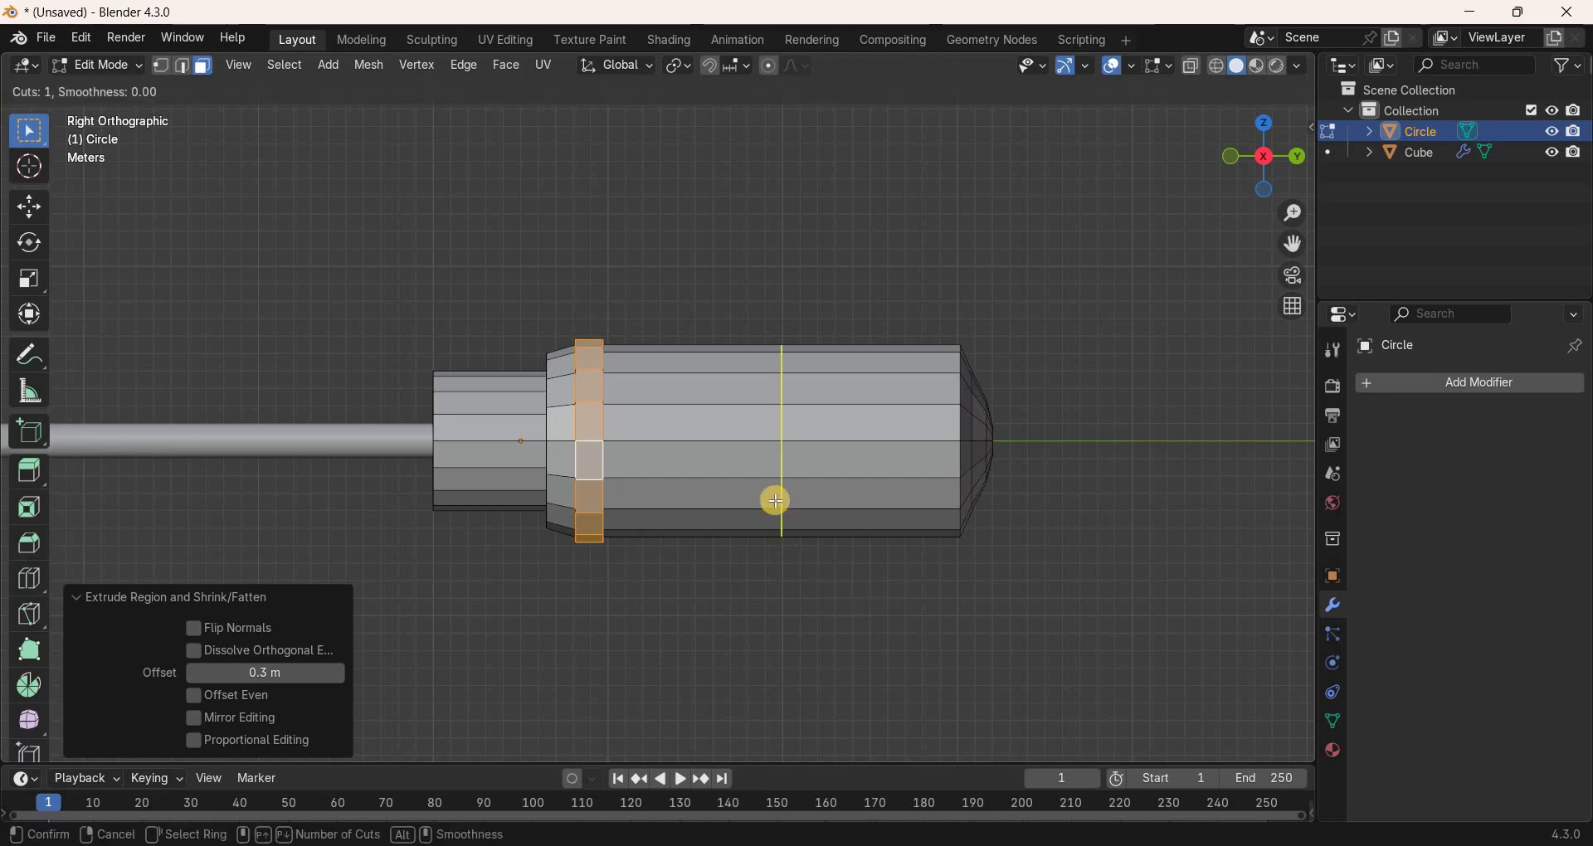
click(826, 499)
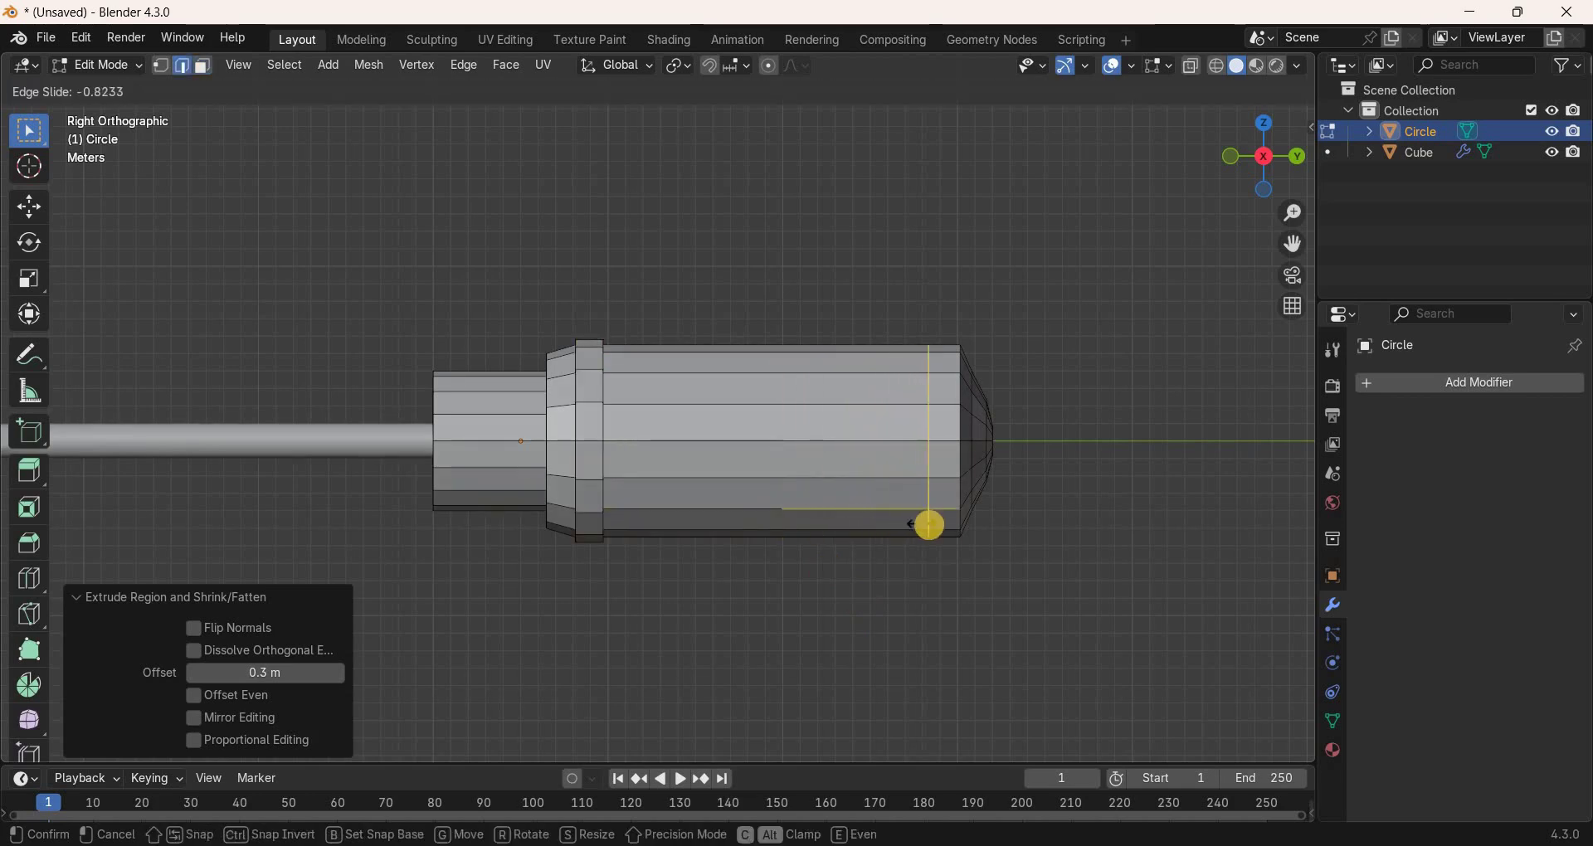
click(896, 551)
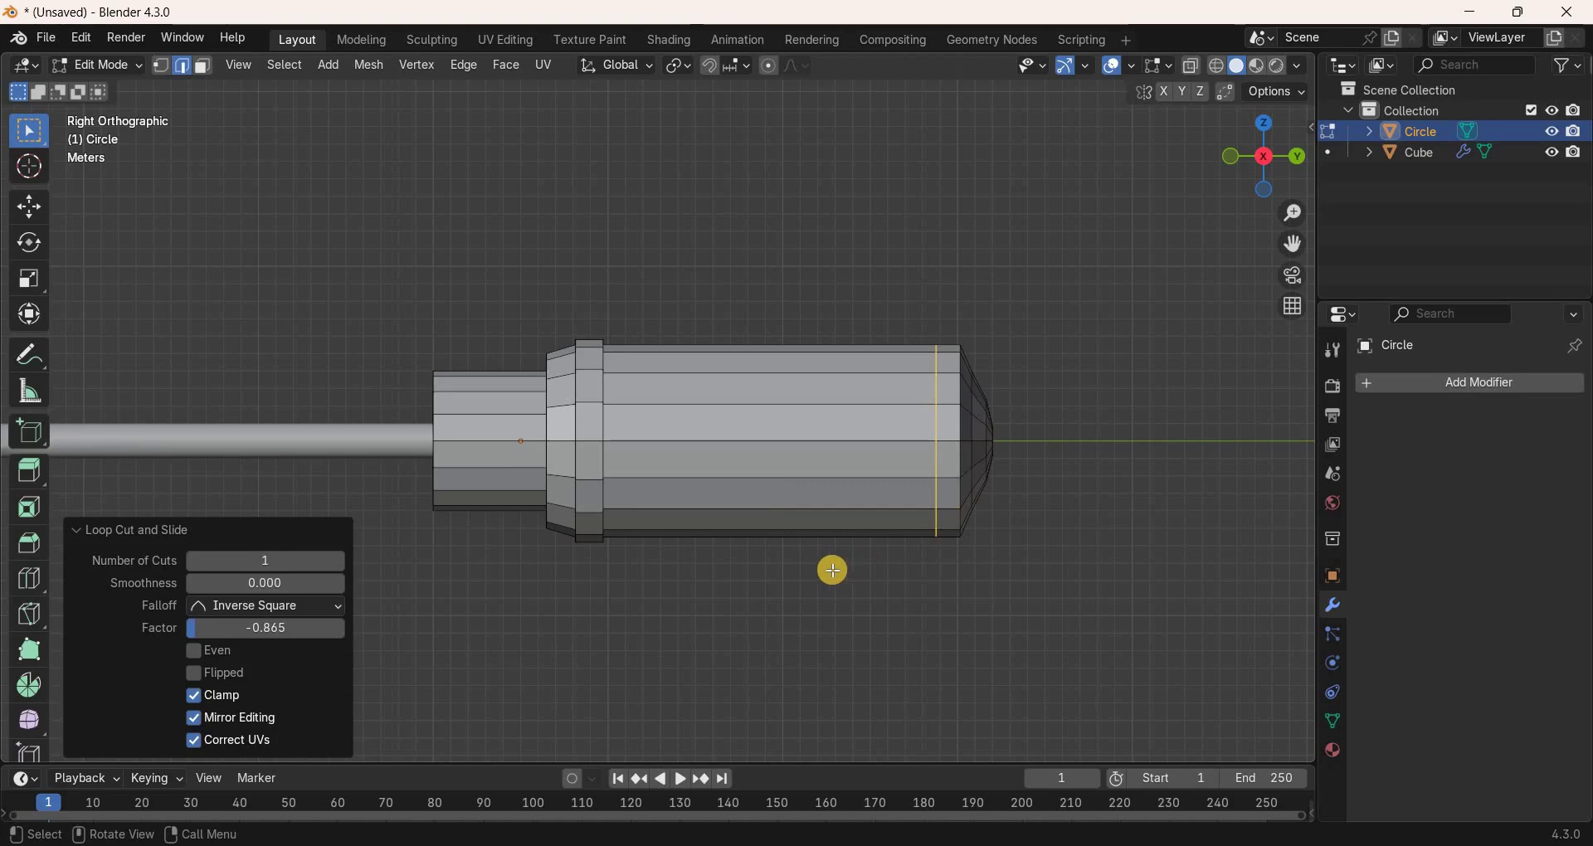
Recess every other long face of the main section using Checker Deselect and a -0.5 m extrusion along normals, and extrude those faces again in place.
key(3)
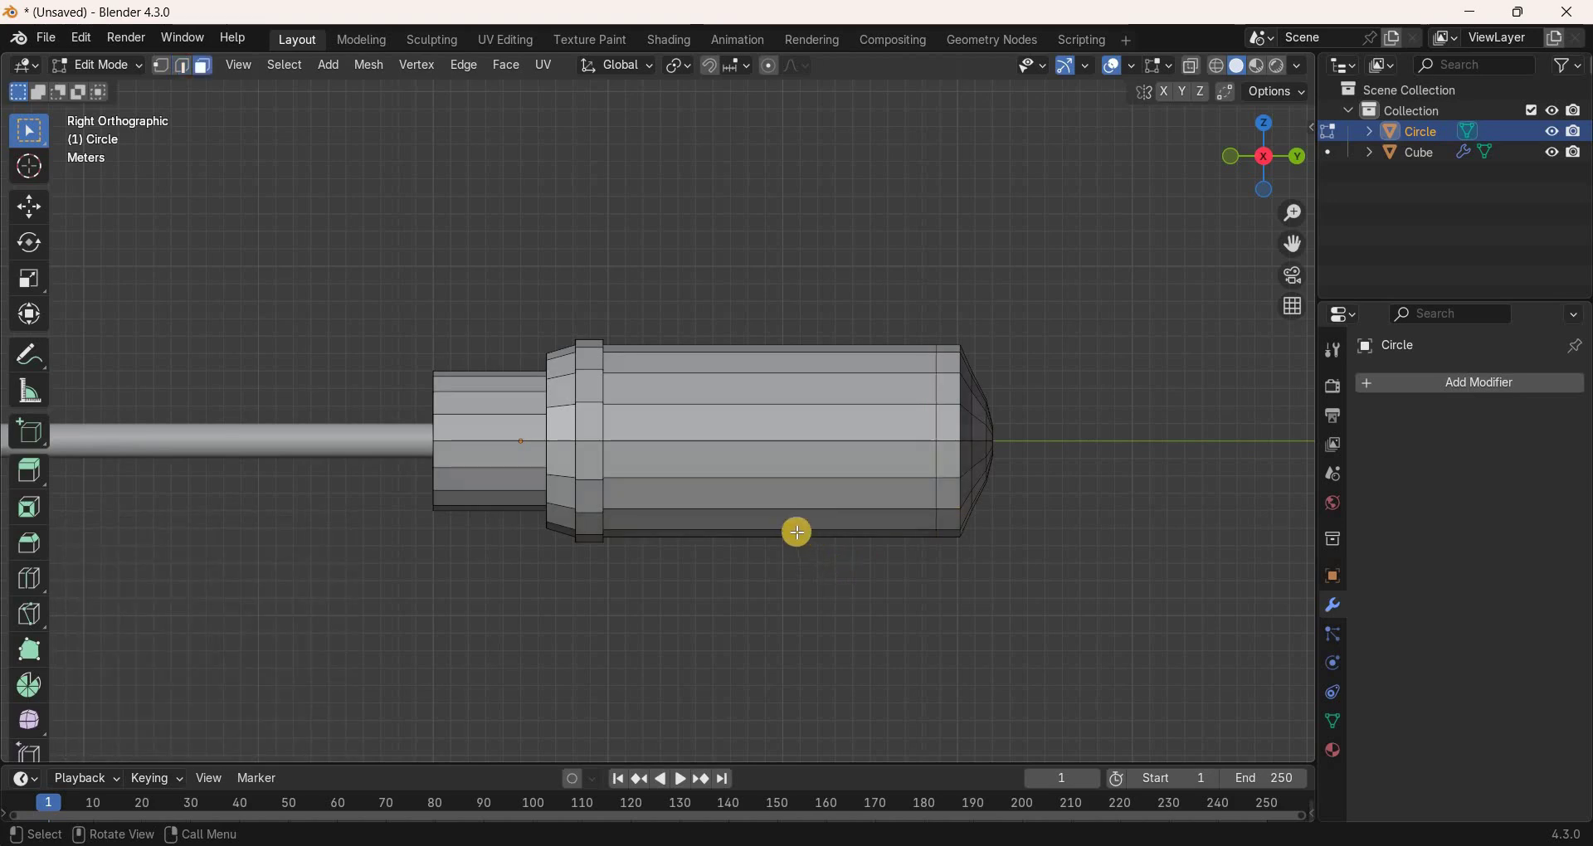
alt+click(774, 423)
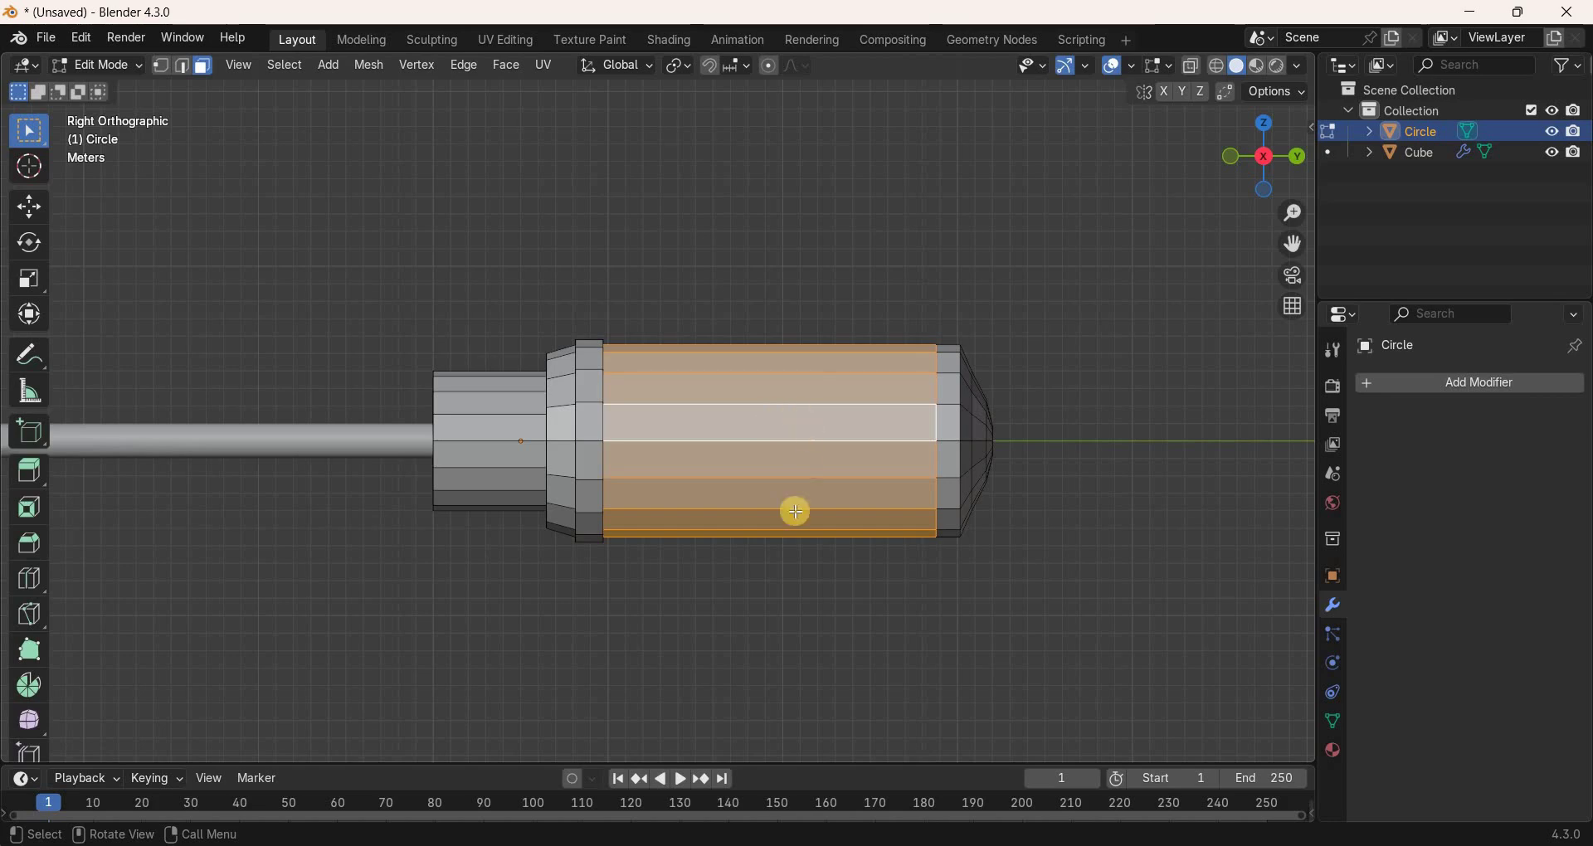
click(283, 65)
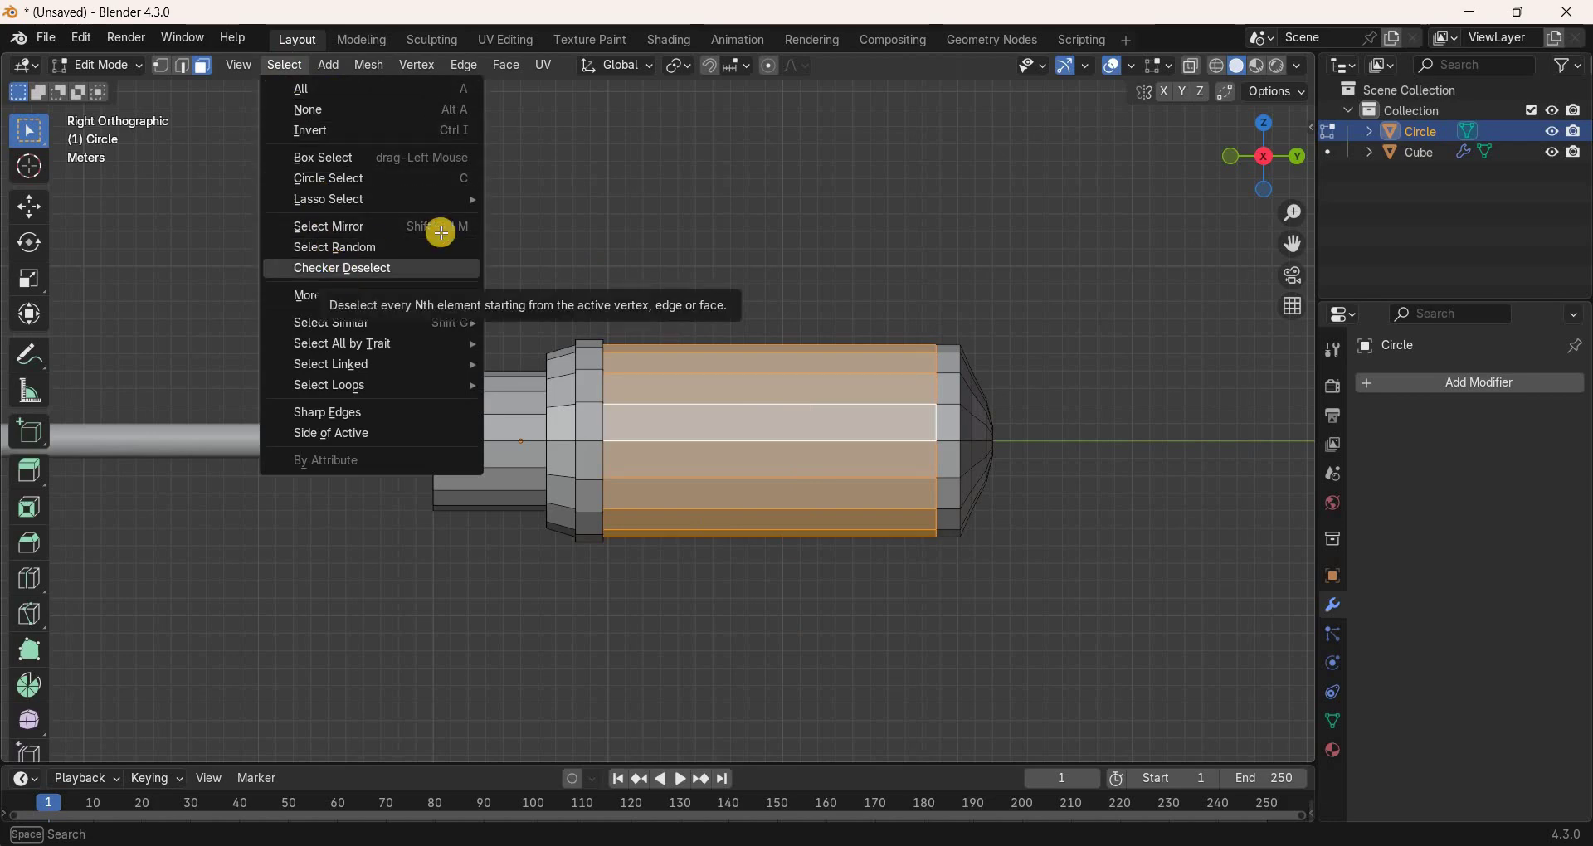
click(343, 269)
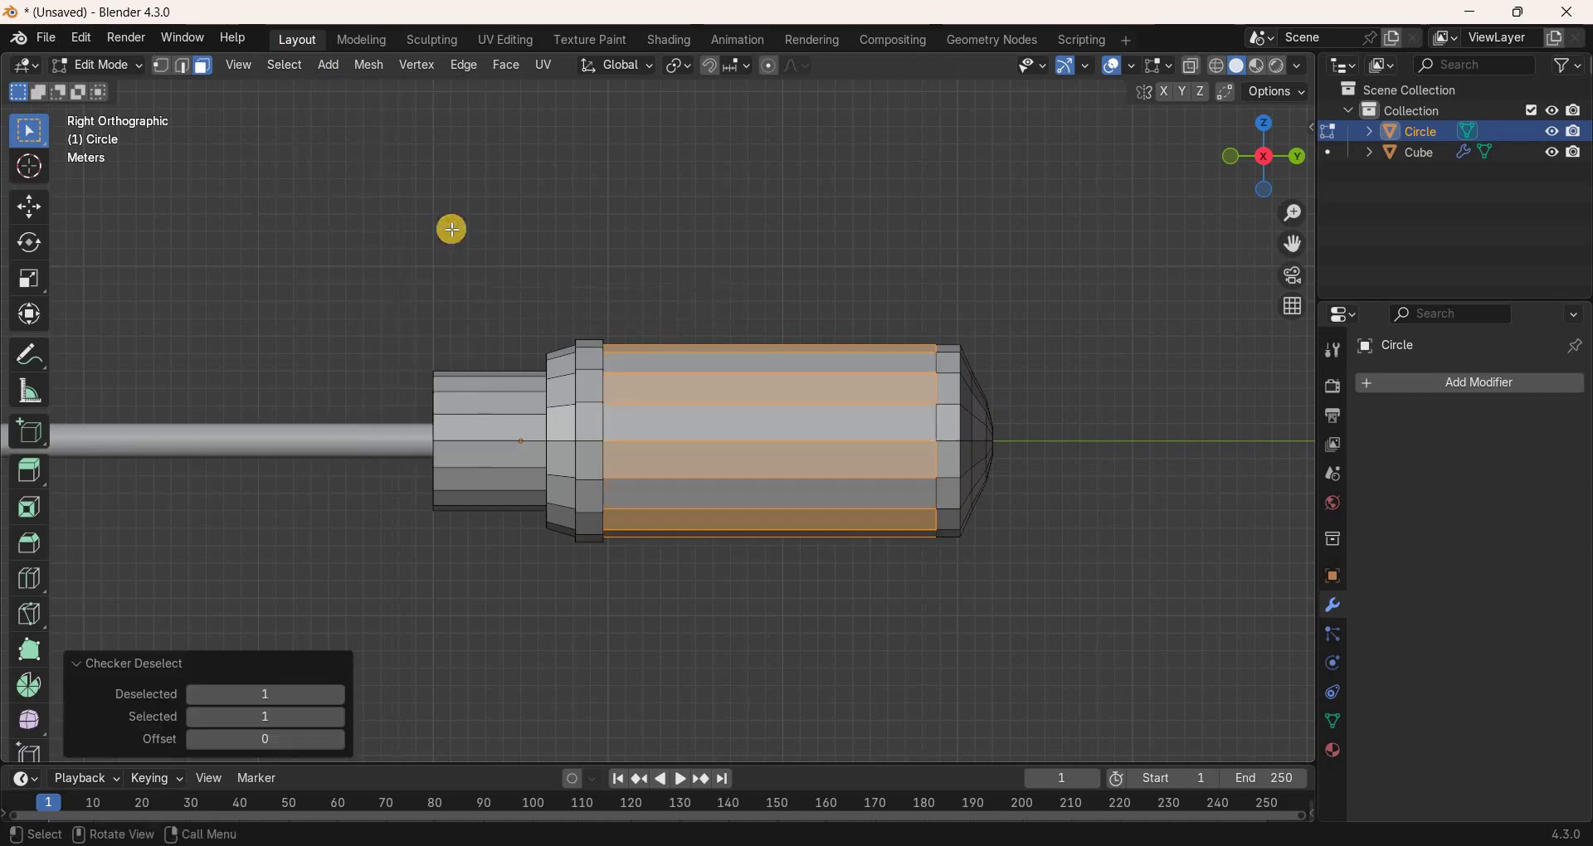
click(513, 69)
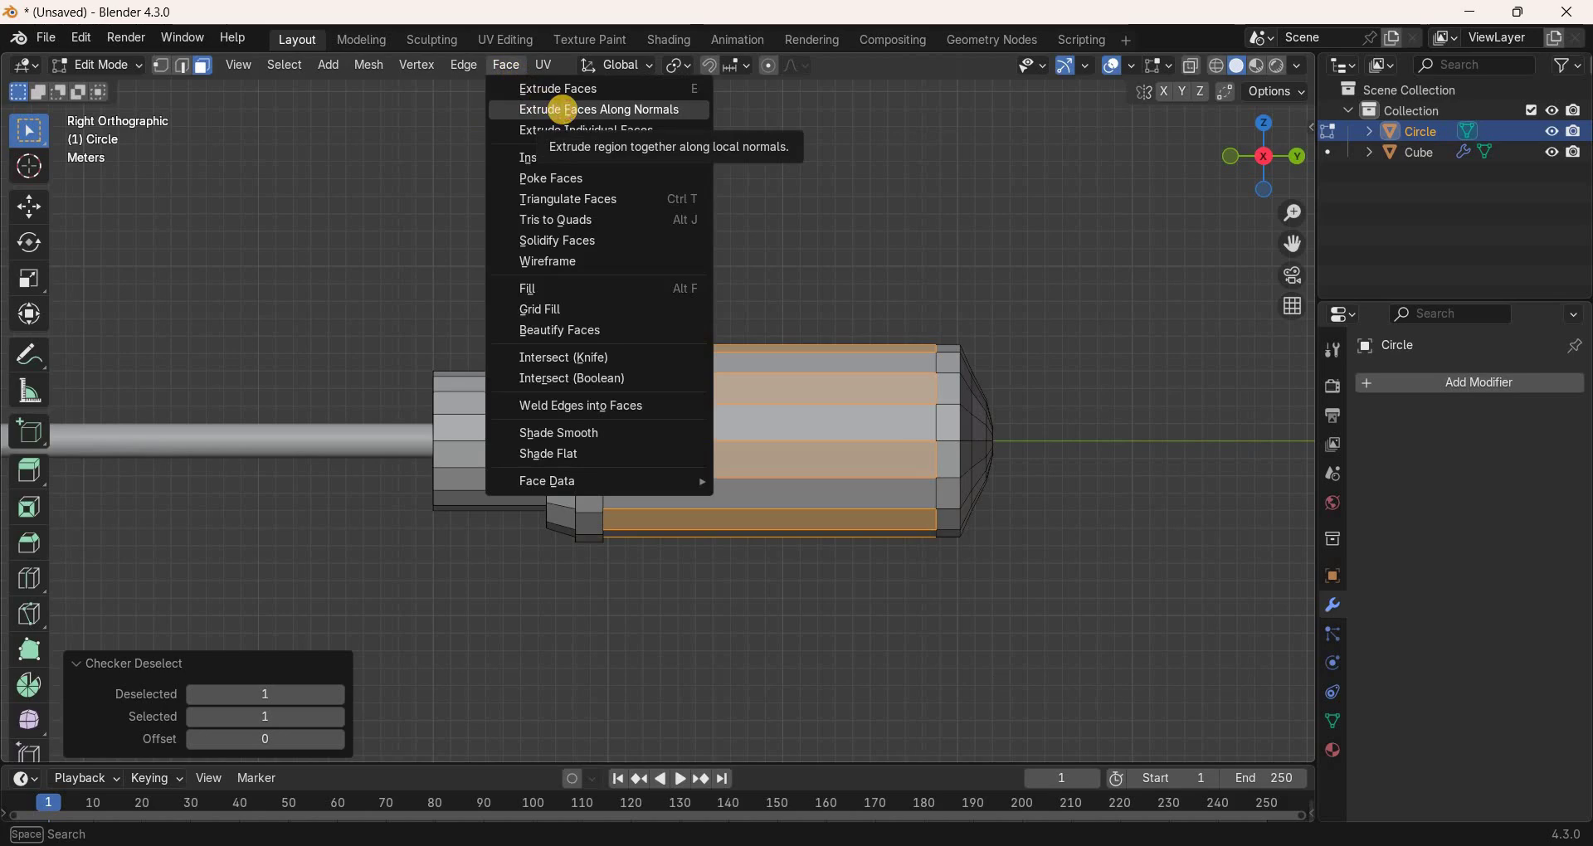
click(563, 110)
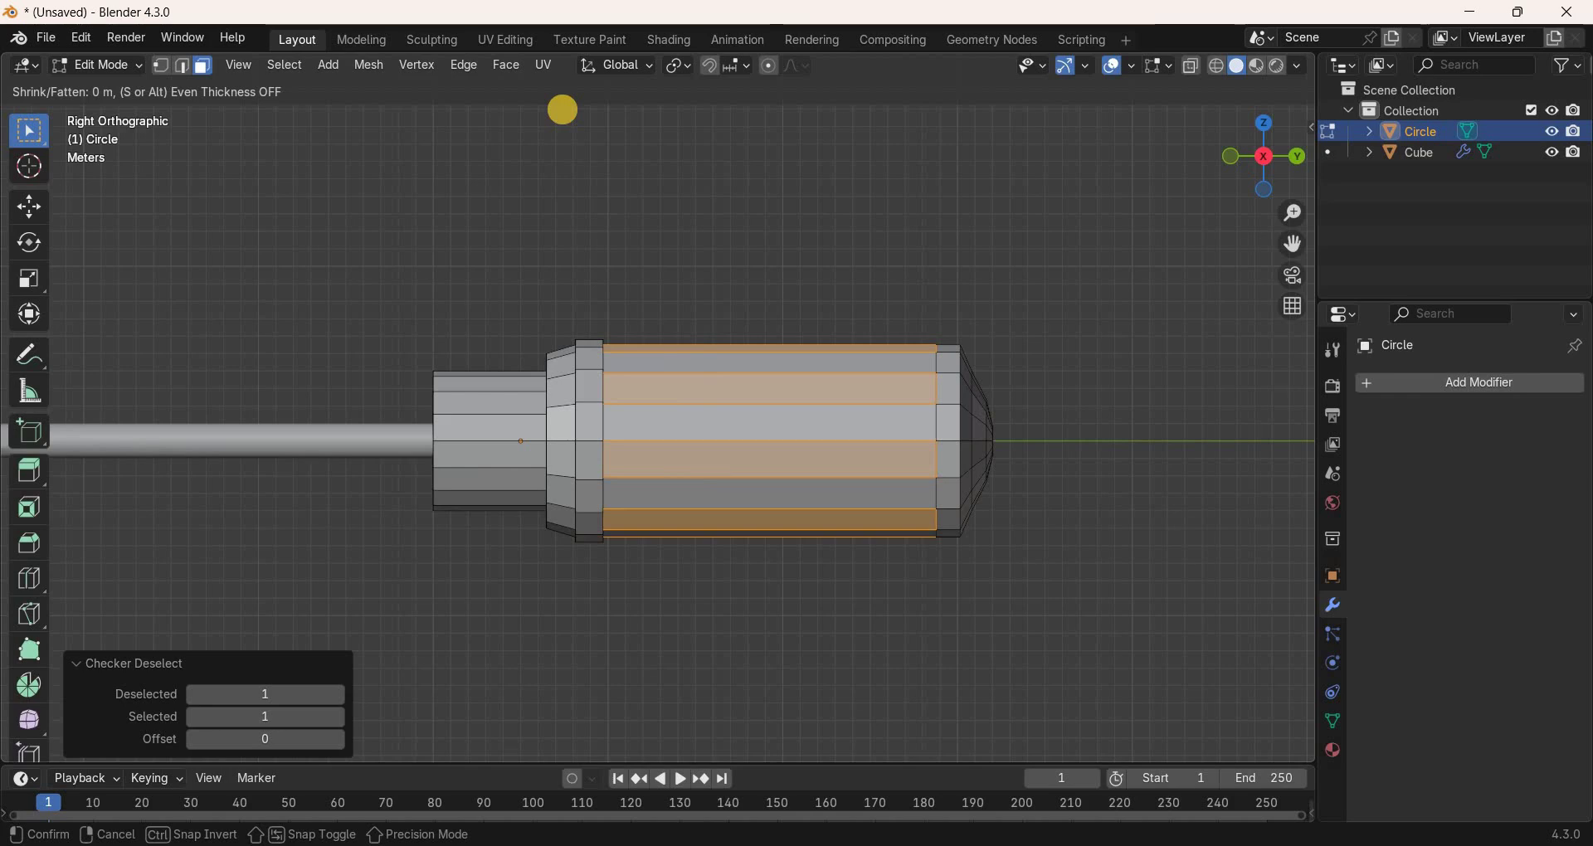
text(-0.5)
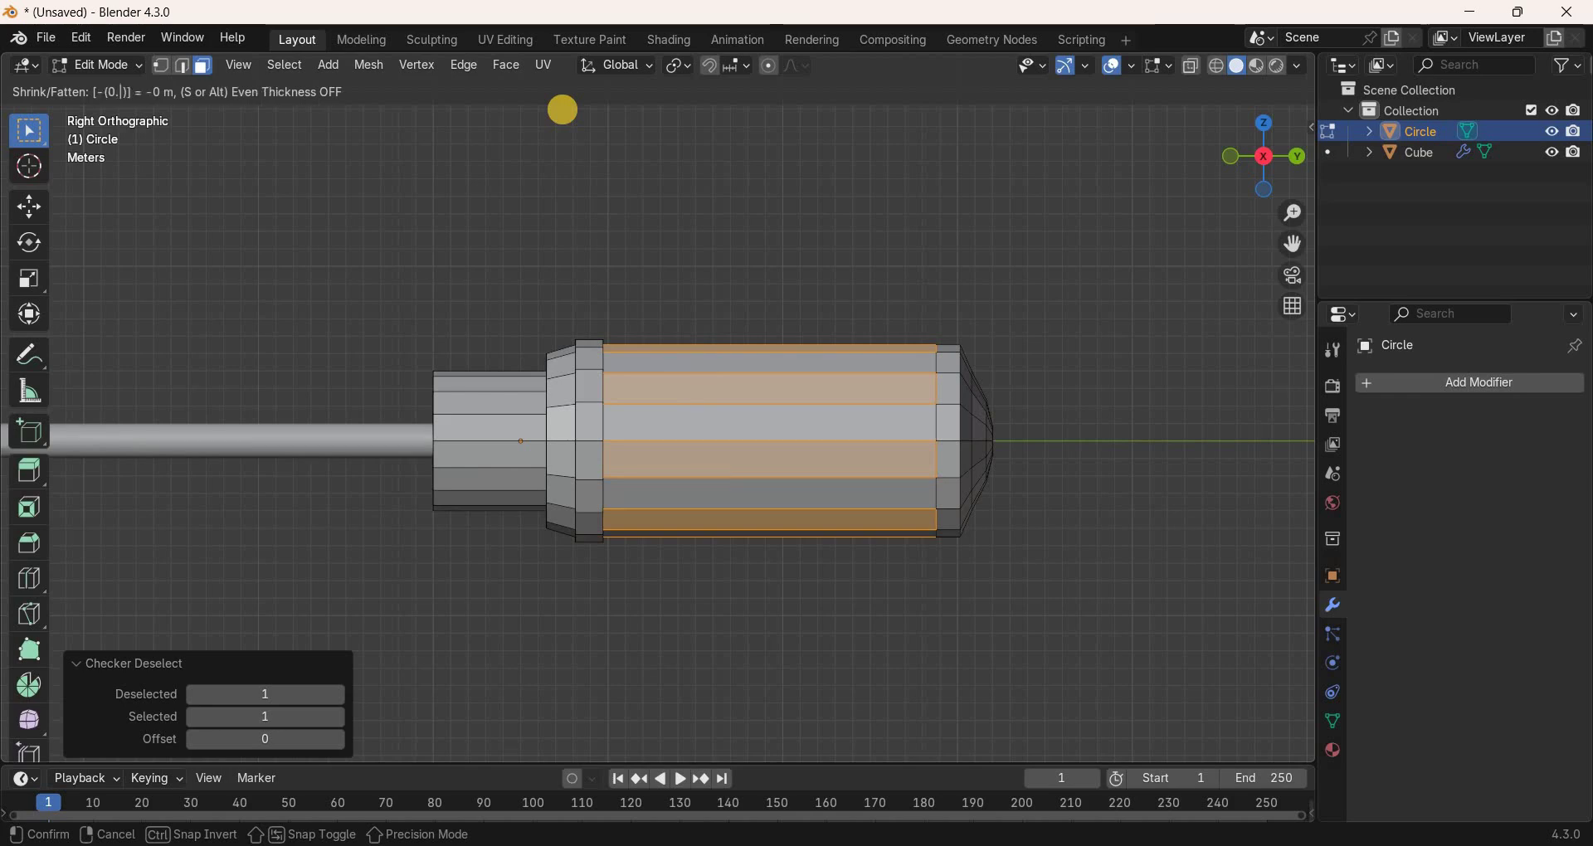
key(Return)
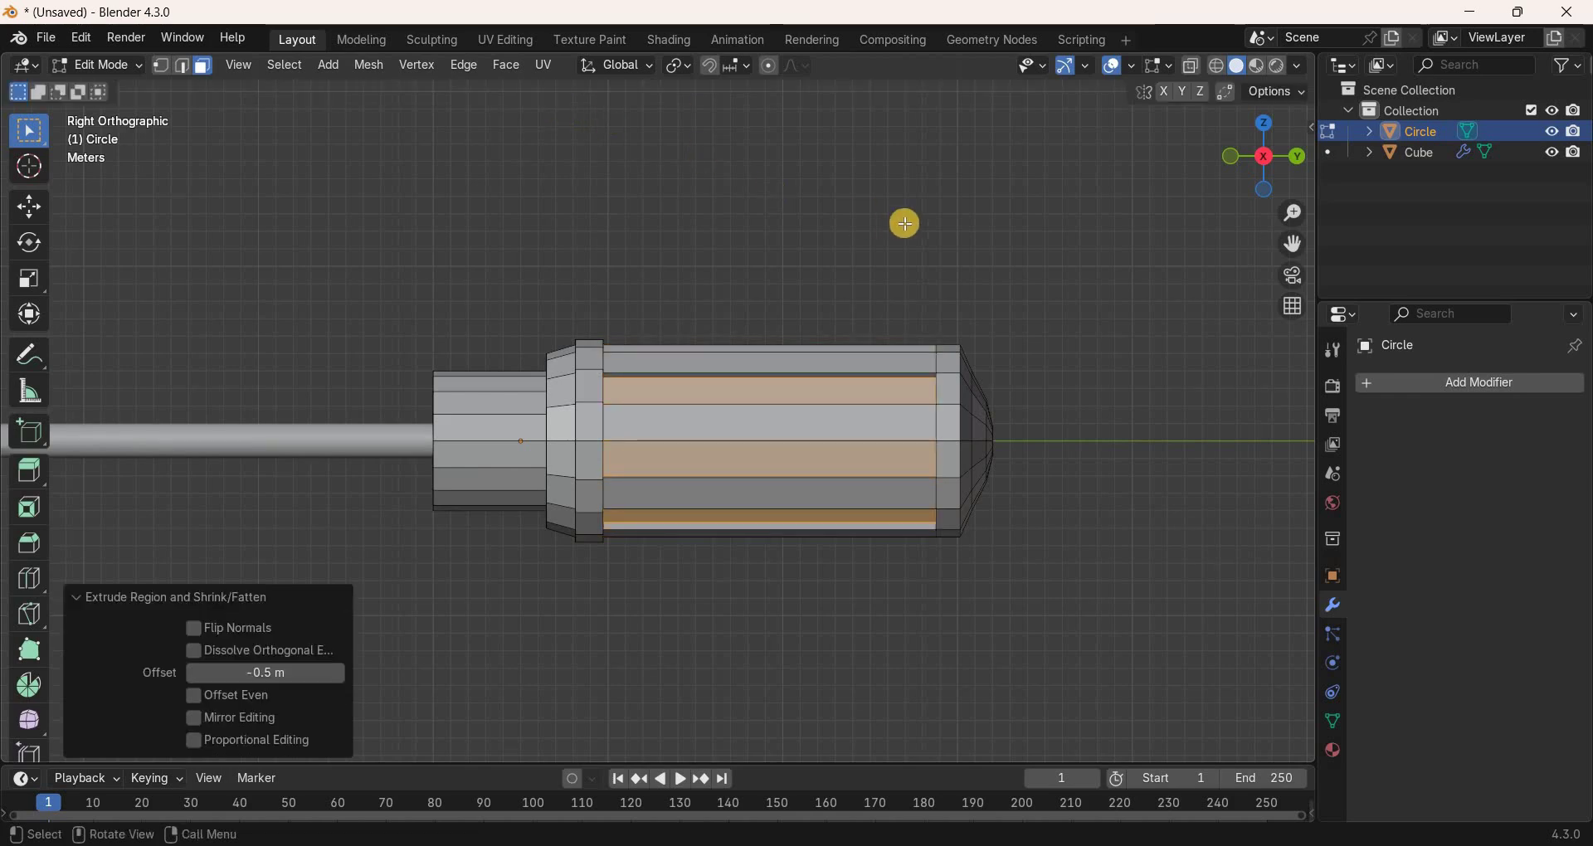
key(e)
right_click(1050, 249)
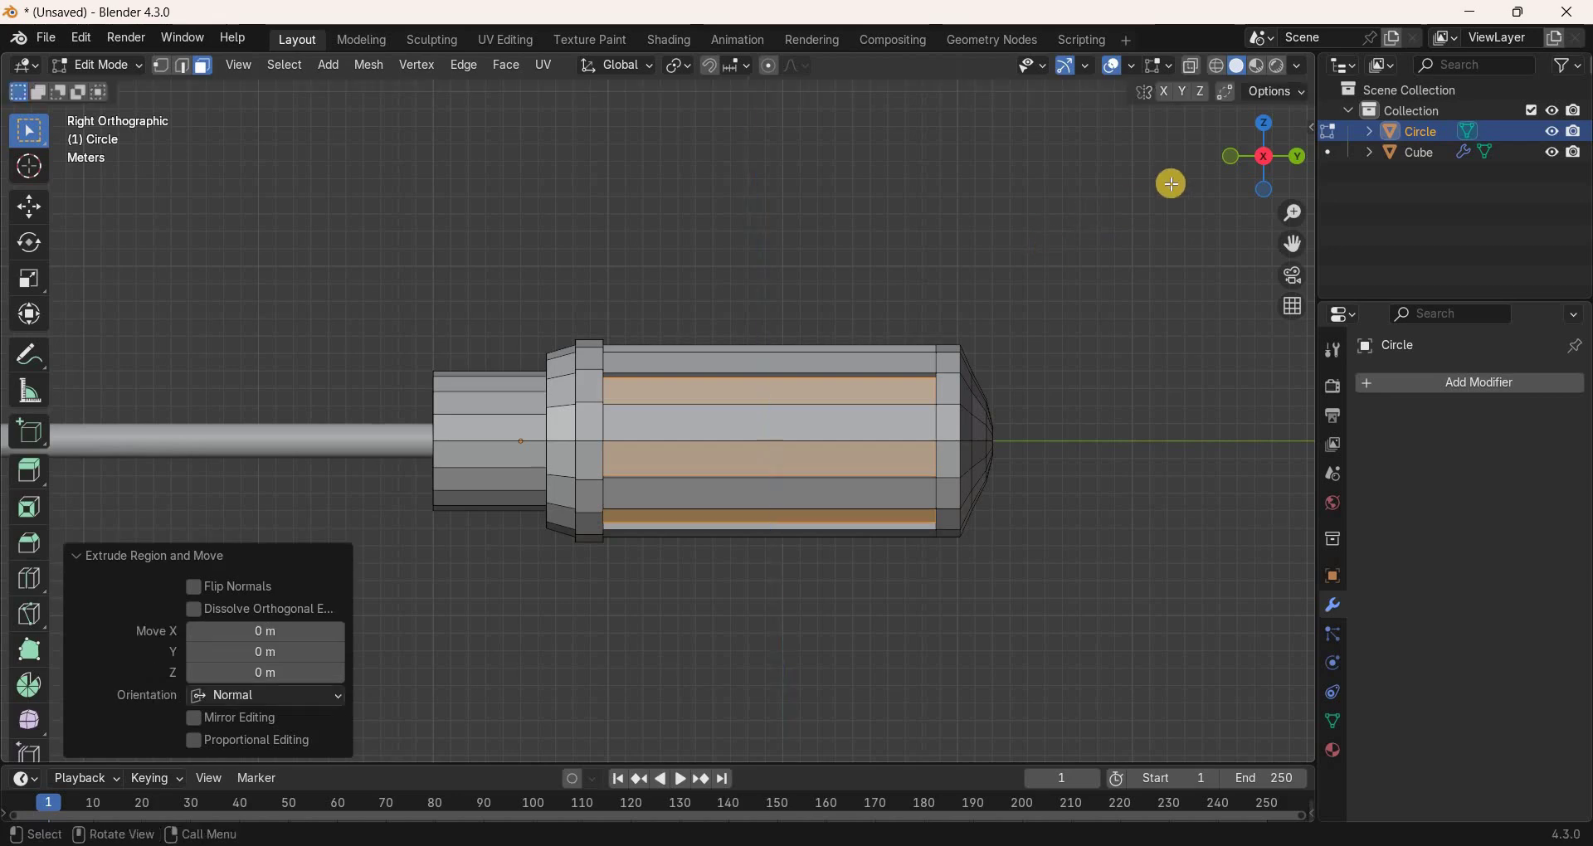
Extrude the ring of faces on the handle's front cap, around the shaft, 1 m outward along the normal.
drag(1298, 154, 526, 481)
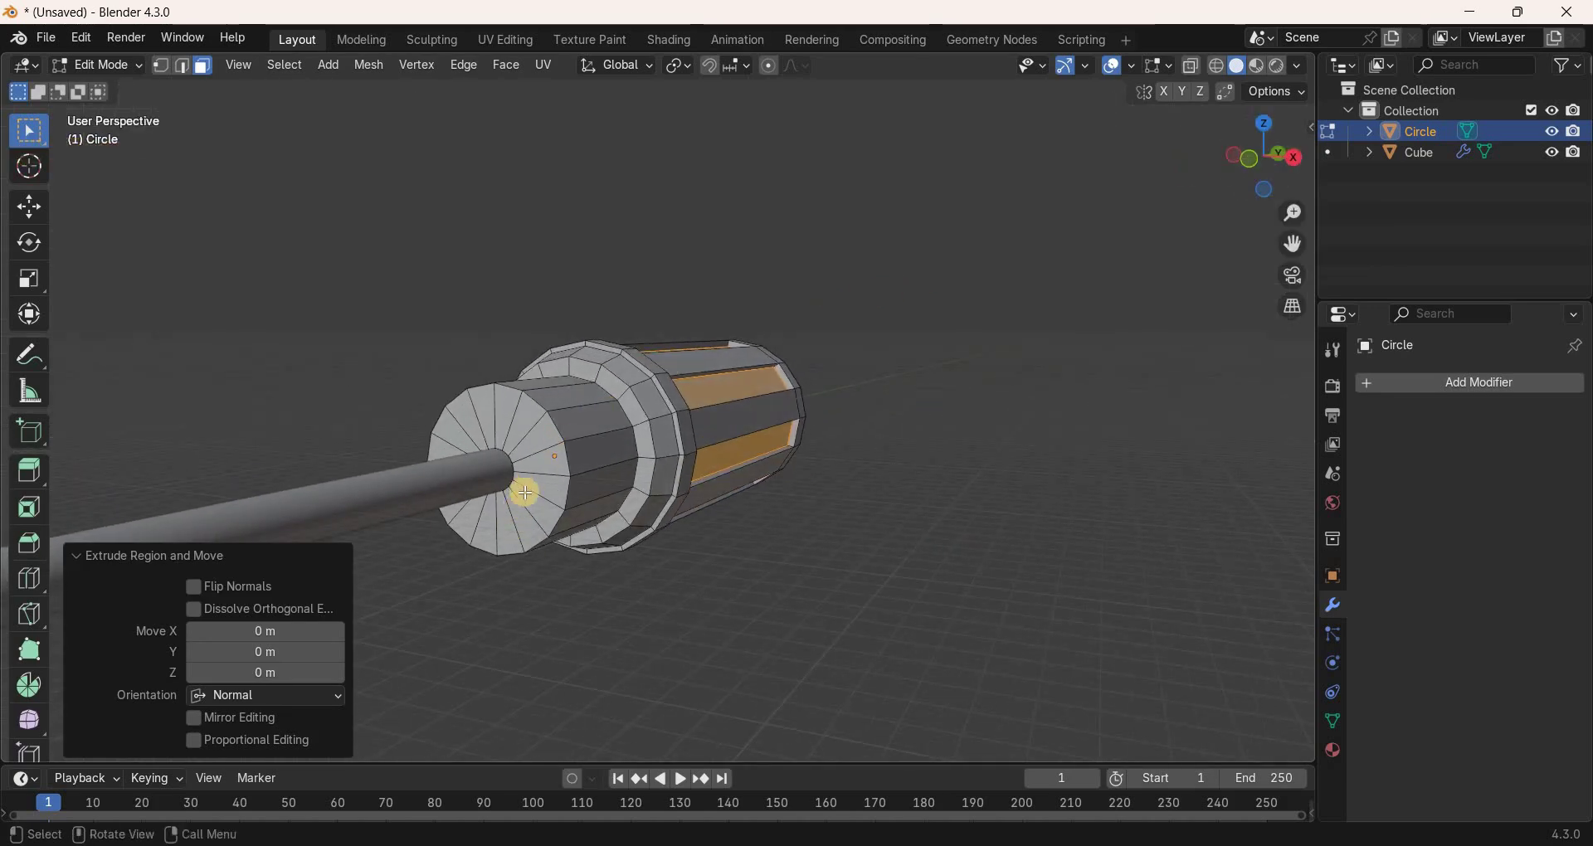
click(537, 435)
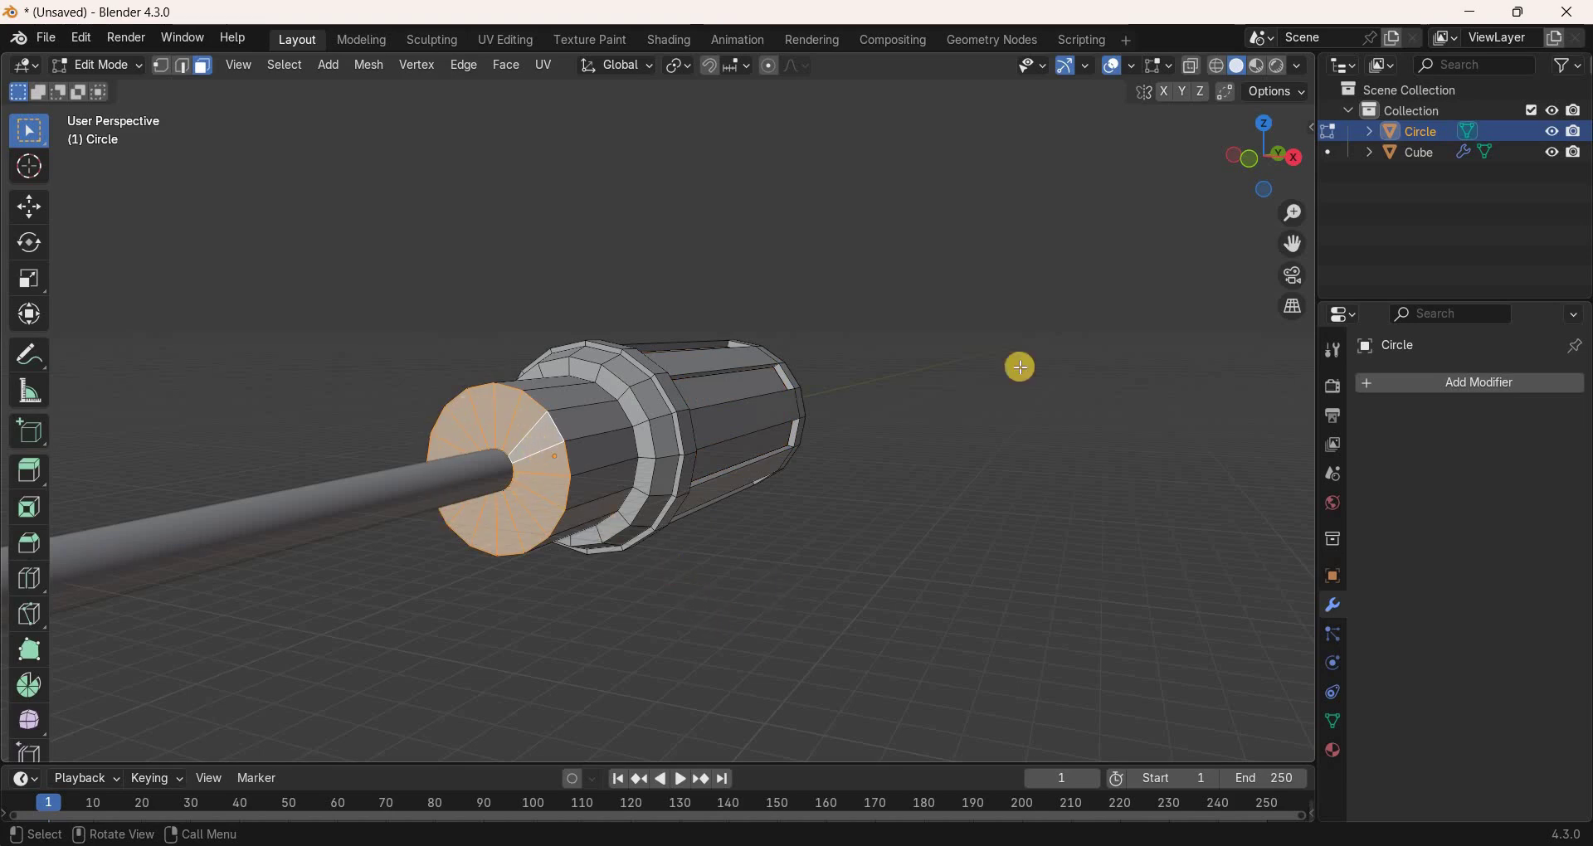
drag(1267, 176, 624, 634)
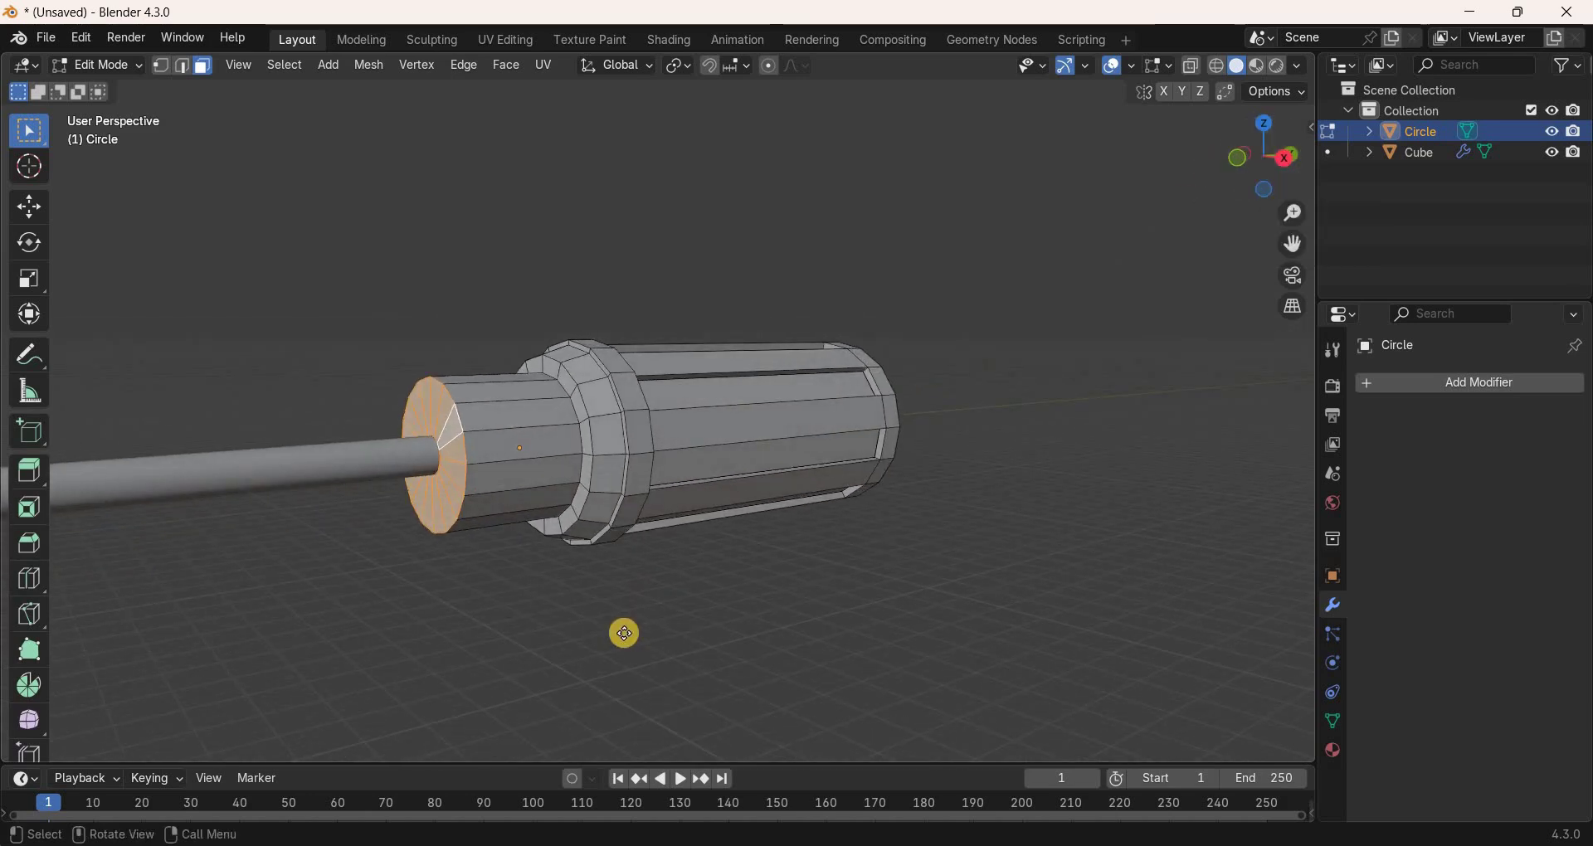
key(e)
key(1)
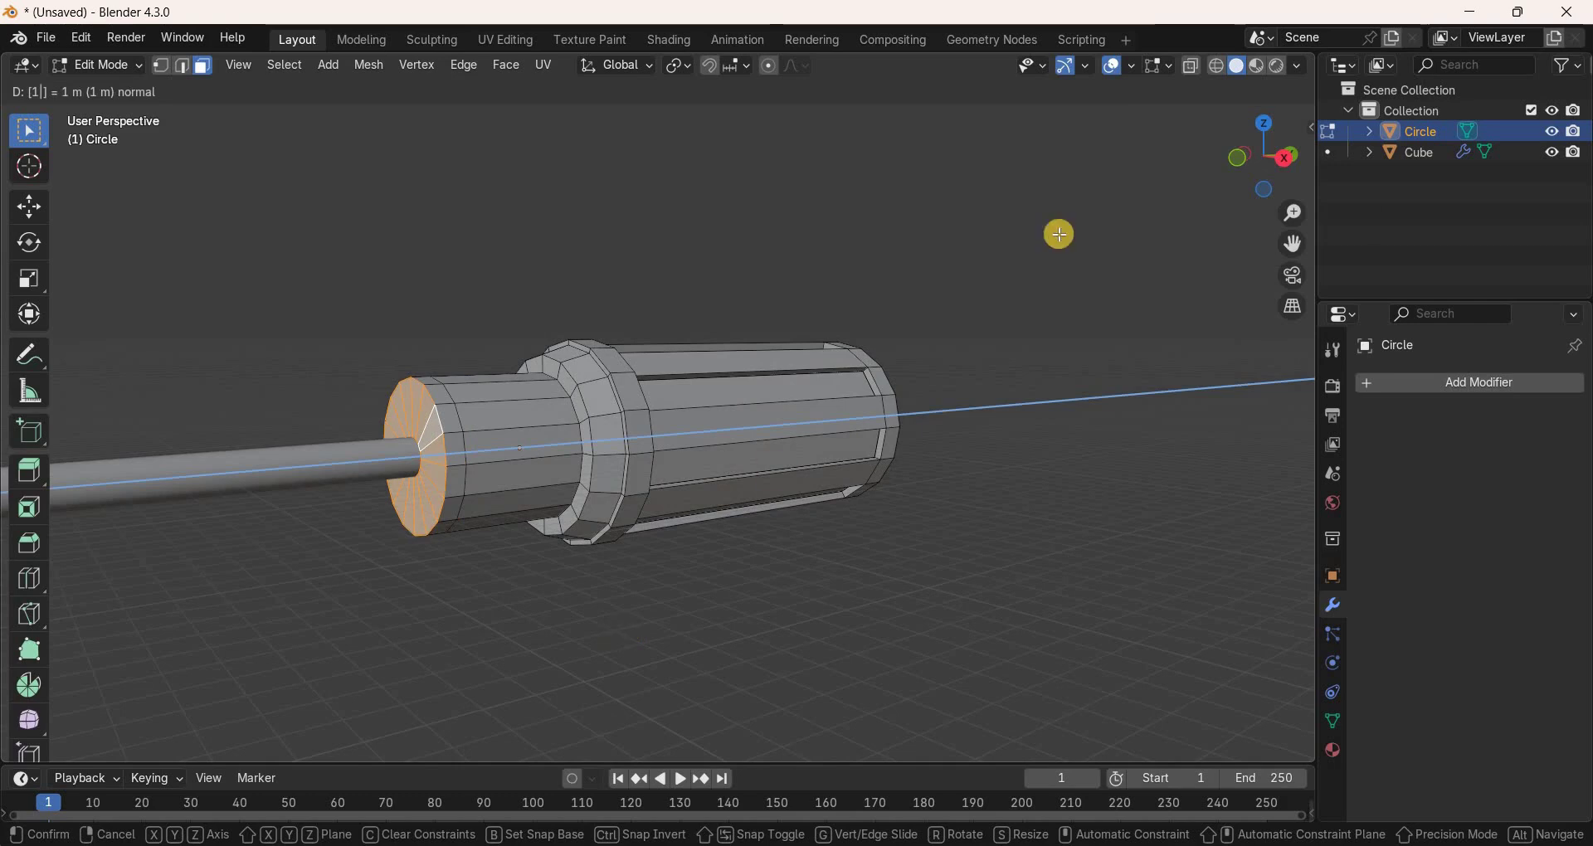
key(Return)
Add a single centred loop cut, without sliding, to the wider part of the handle's narrow front section.
key(KP_3)
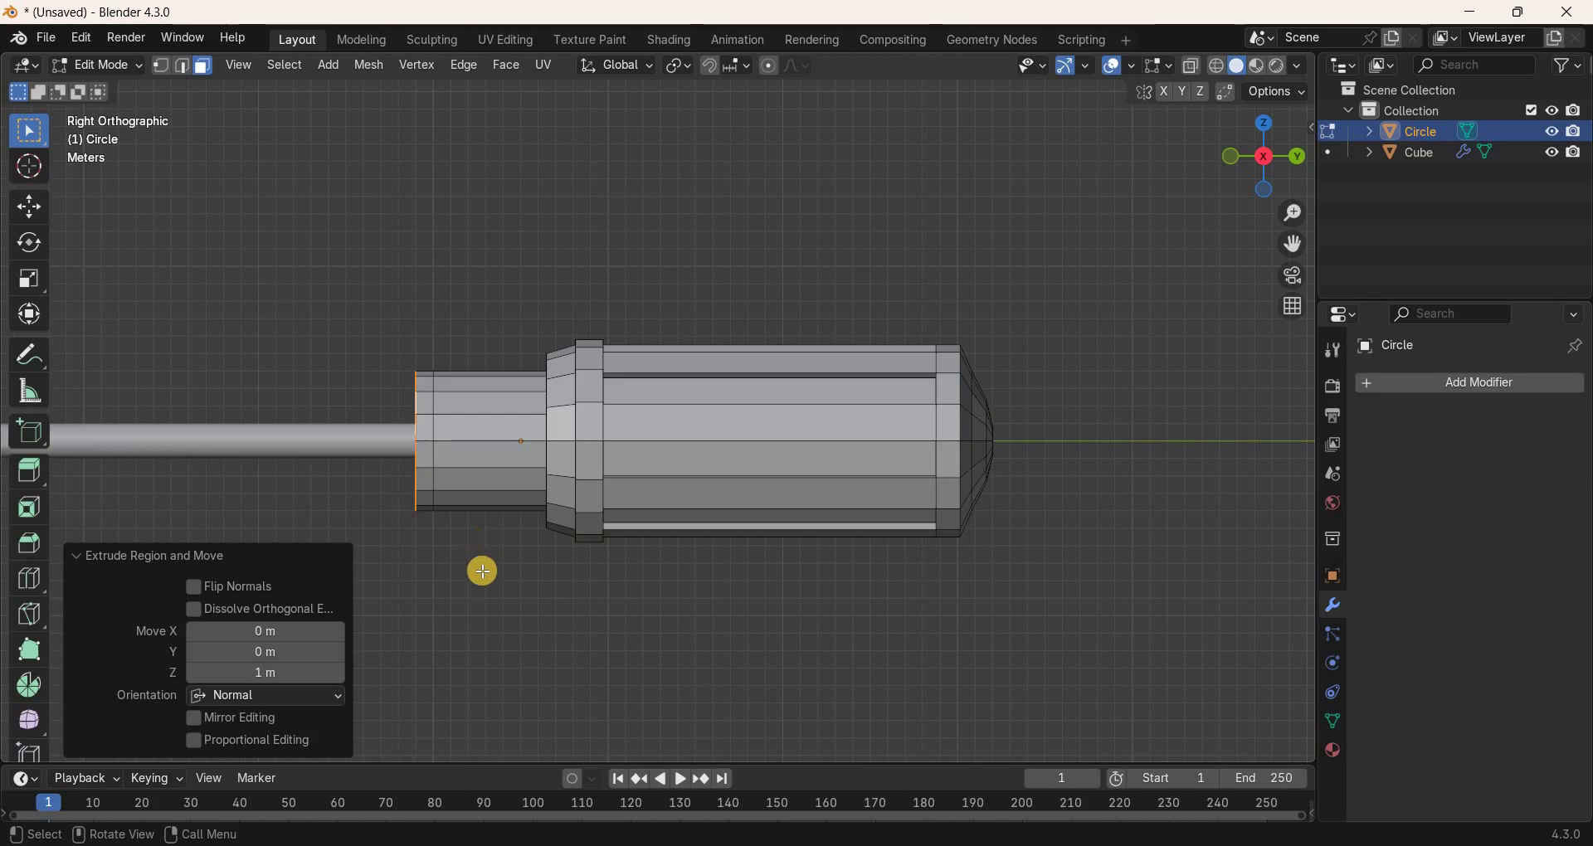
key(ctrl+r)
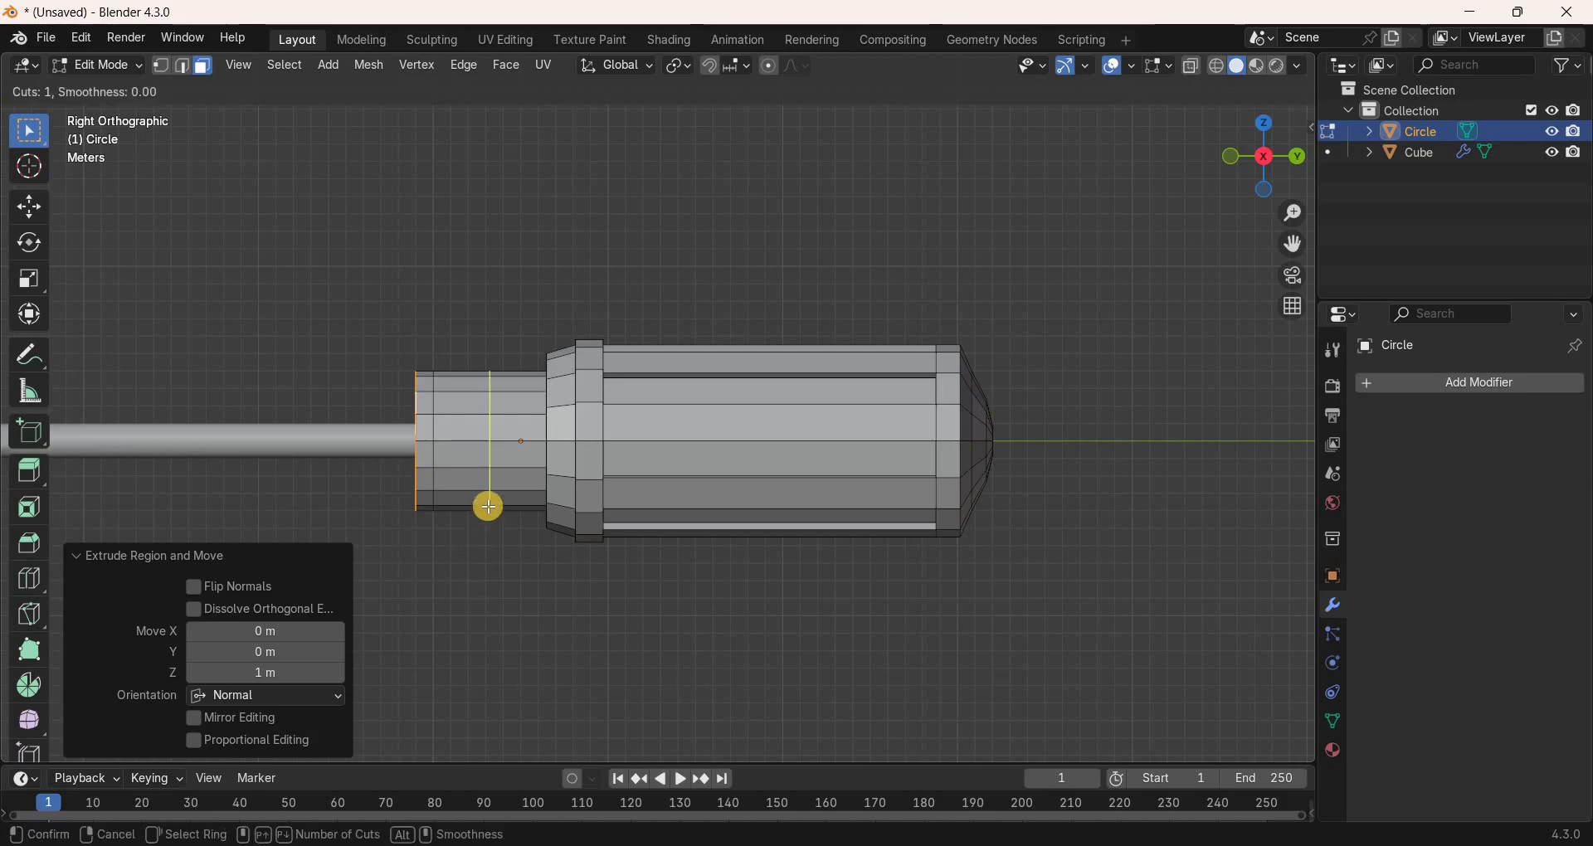
click(489, 506)
right_click(488, 506)
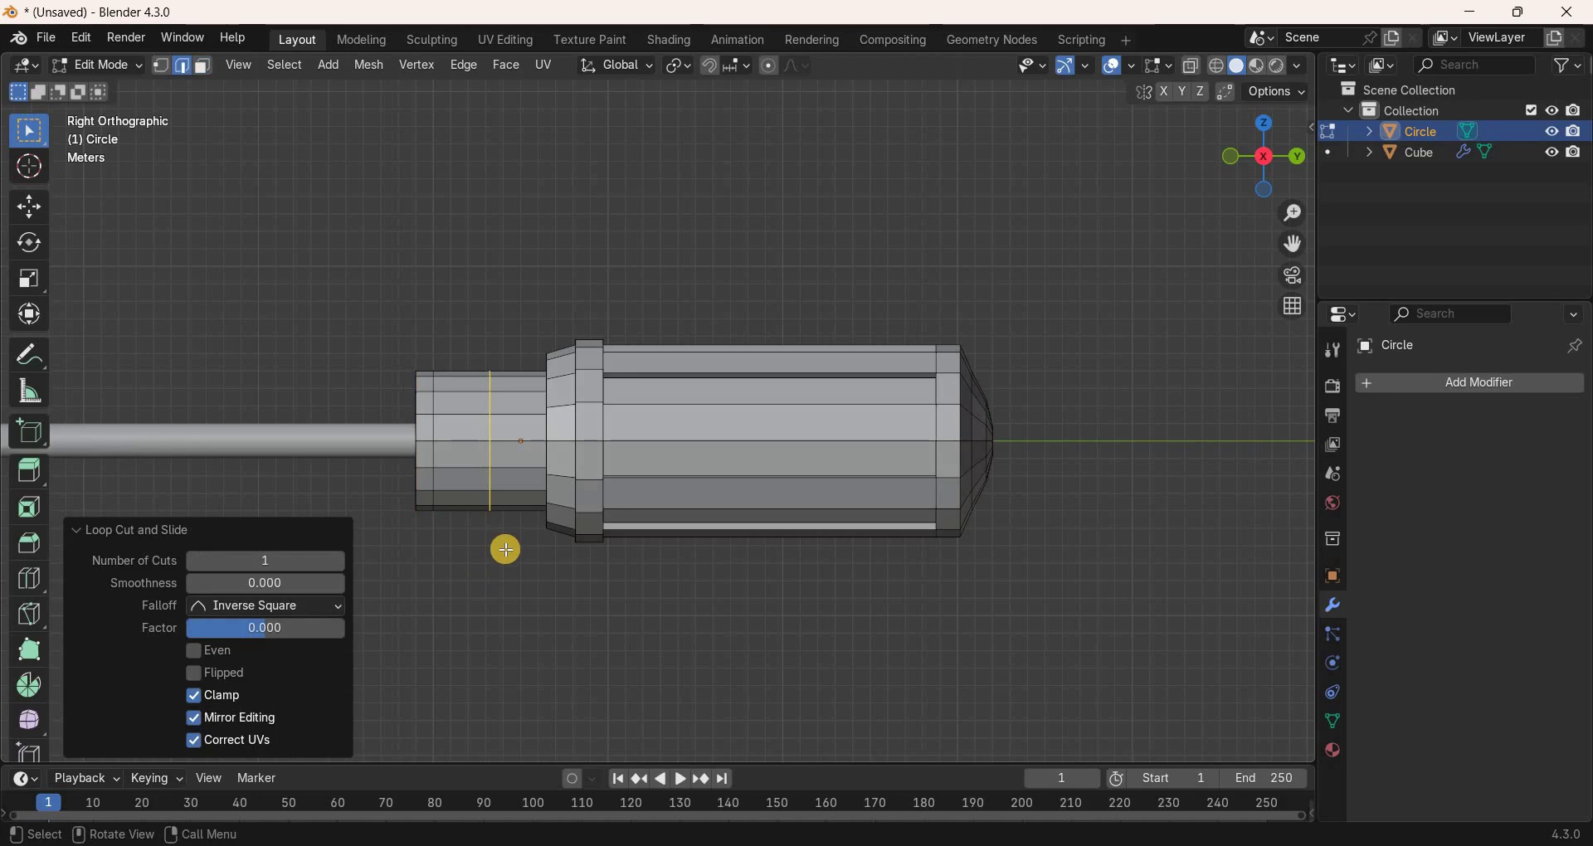
Add a loop cut just behind the front section's middle loop with a slide factor of about 0.765, and scale it by 0.8.
key(ctrl+r)
click(517, 502)
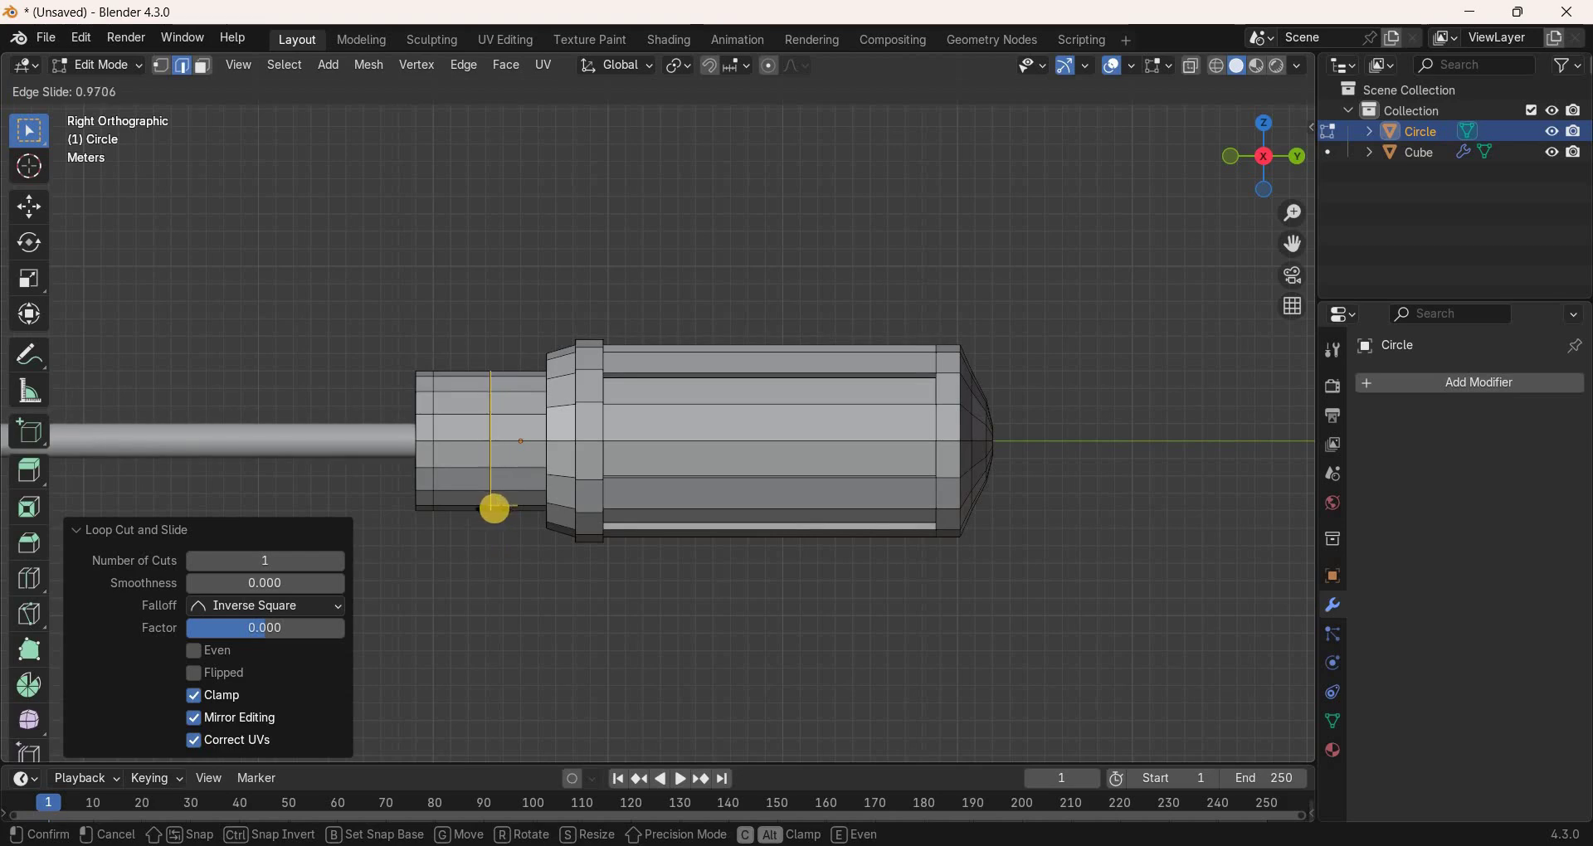
click(497, 509)
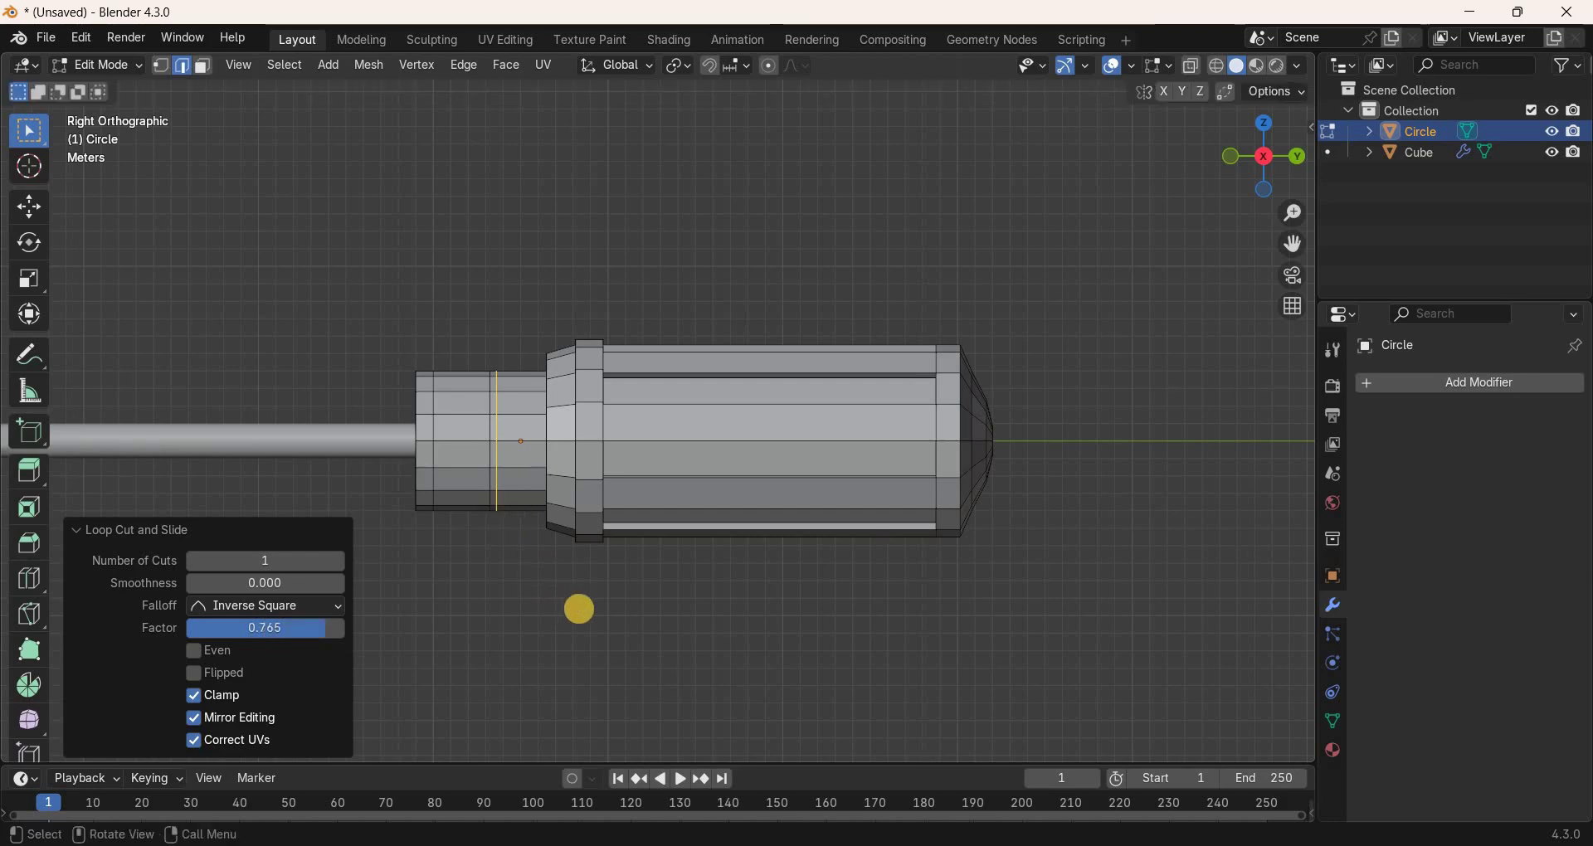
key(s)
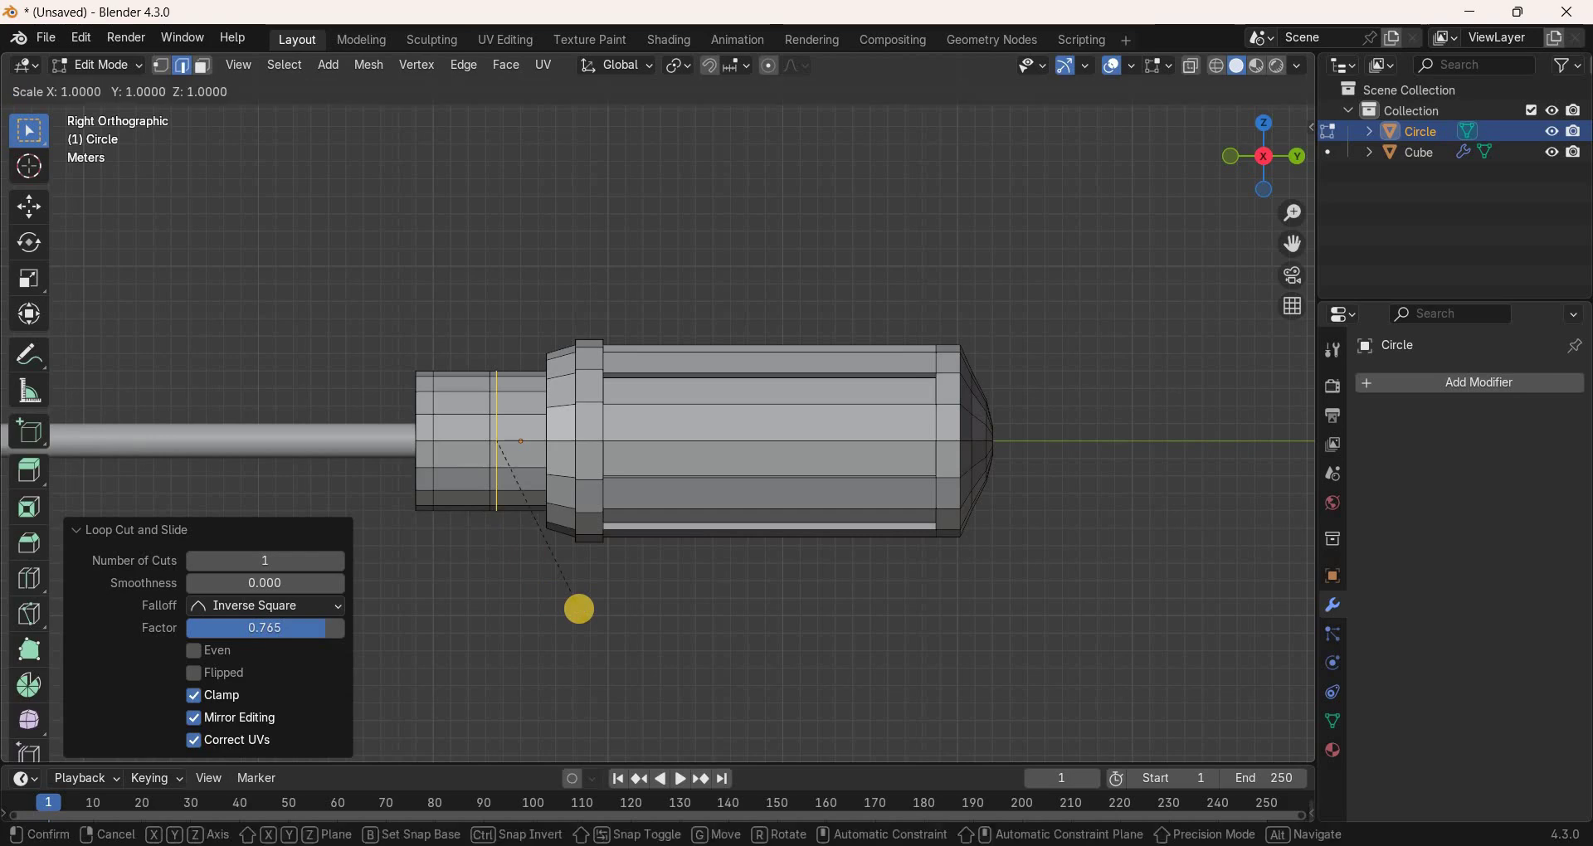
text(.8)
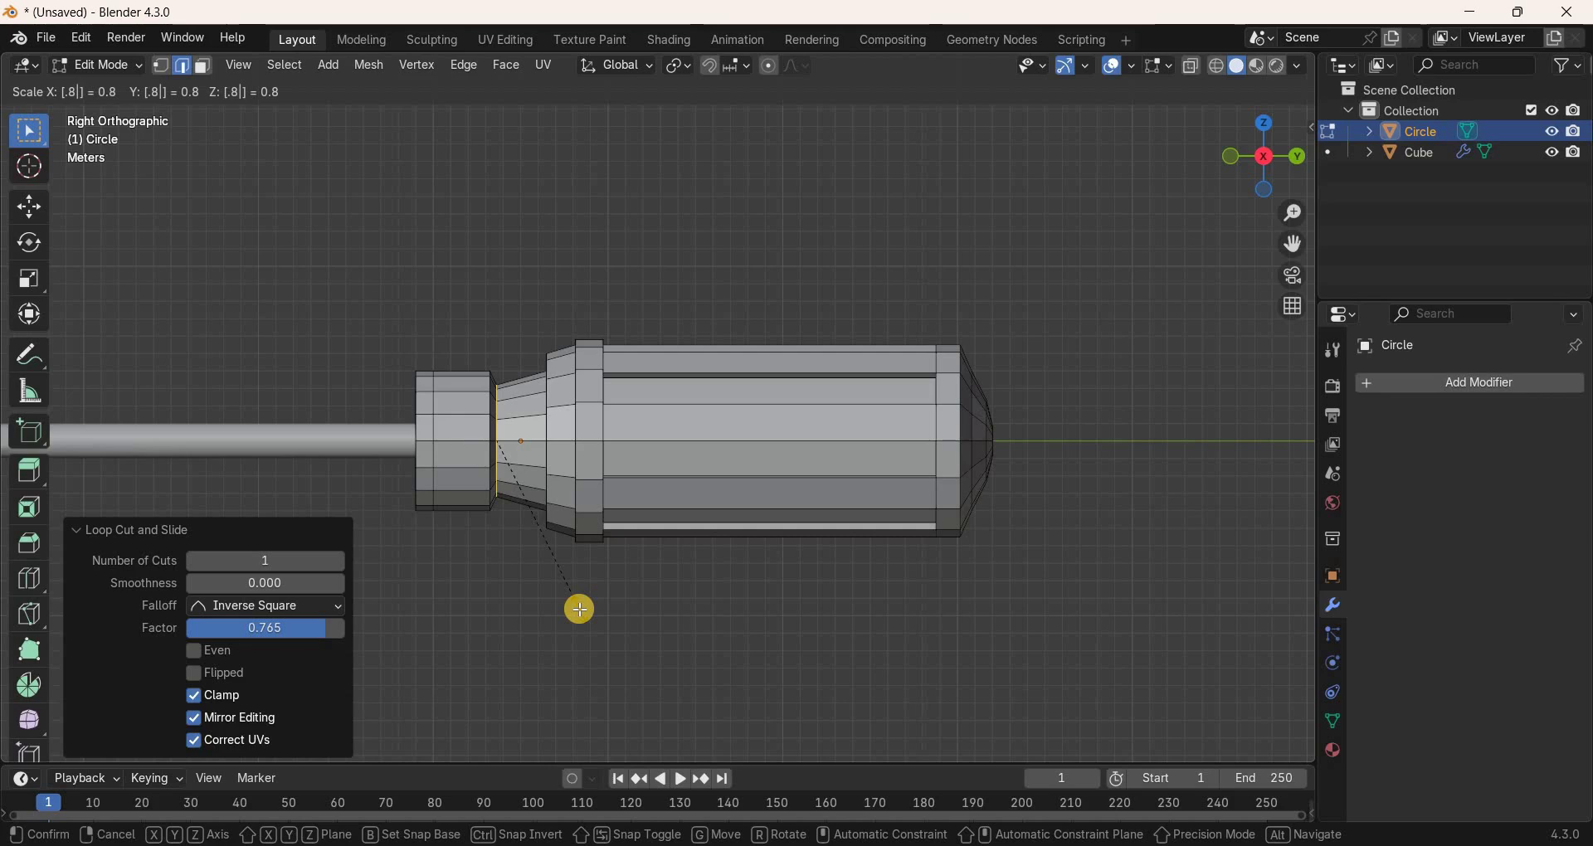
click(505, 612)
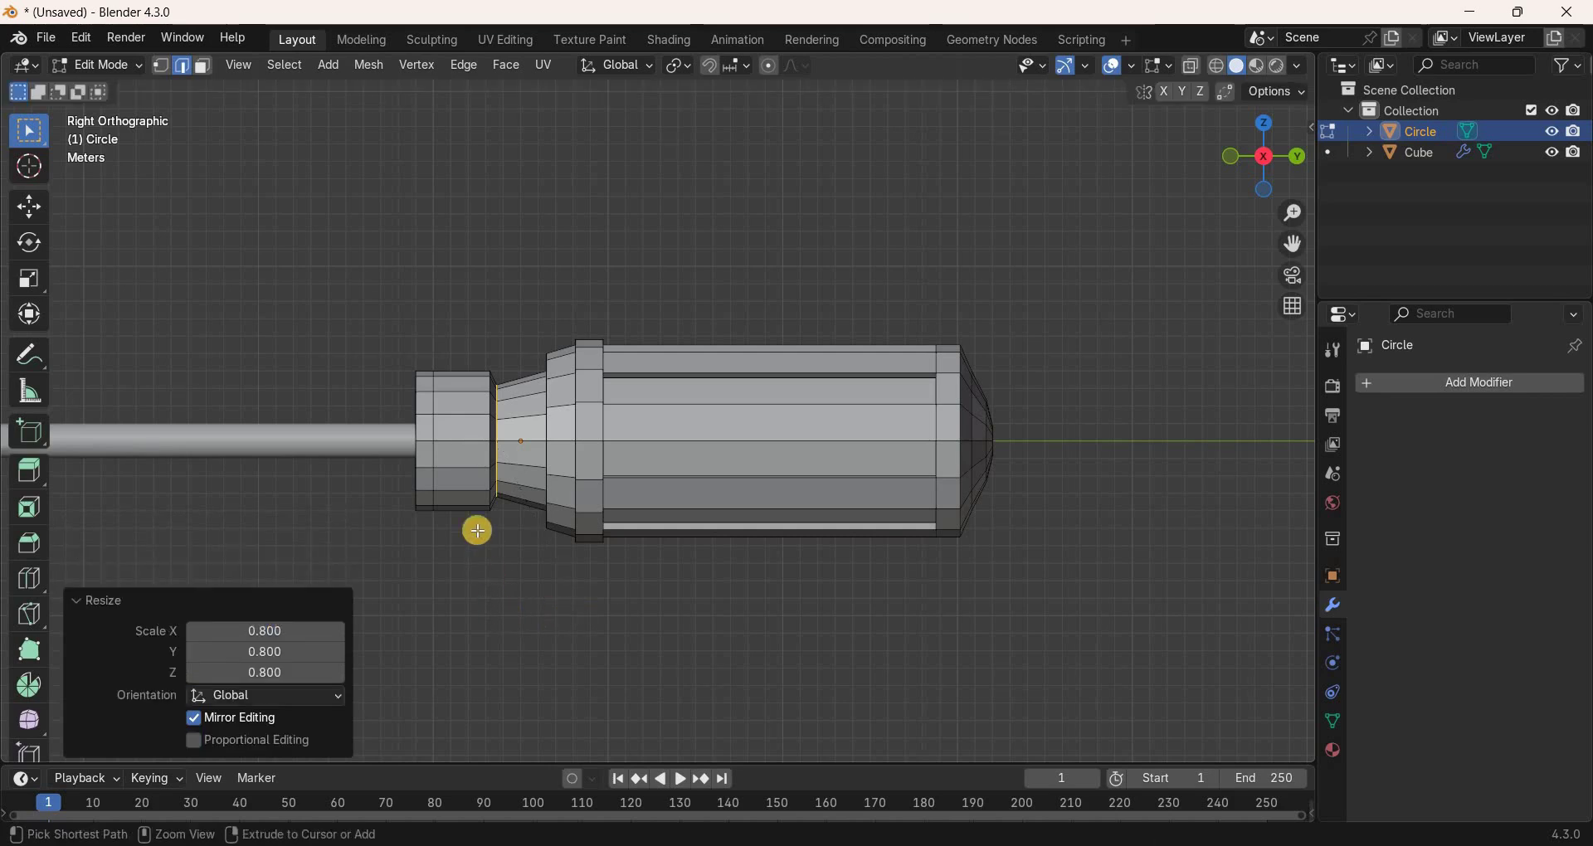
Add a loop cut to the front collar, slide it toward the narrowed neck with a factor of about -0.676, and switch to face selection.
key(ctrl+r)
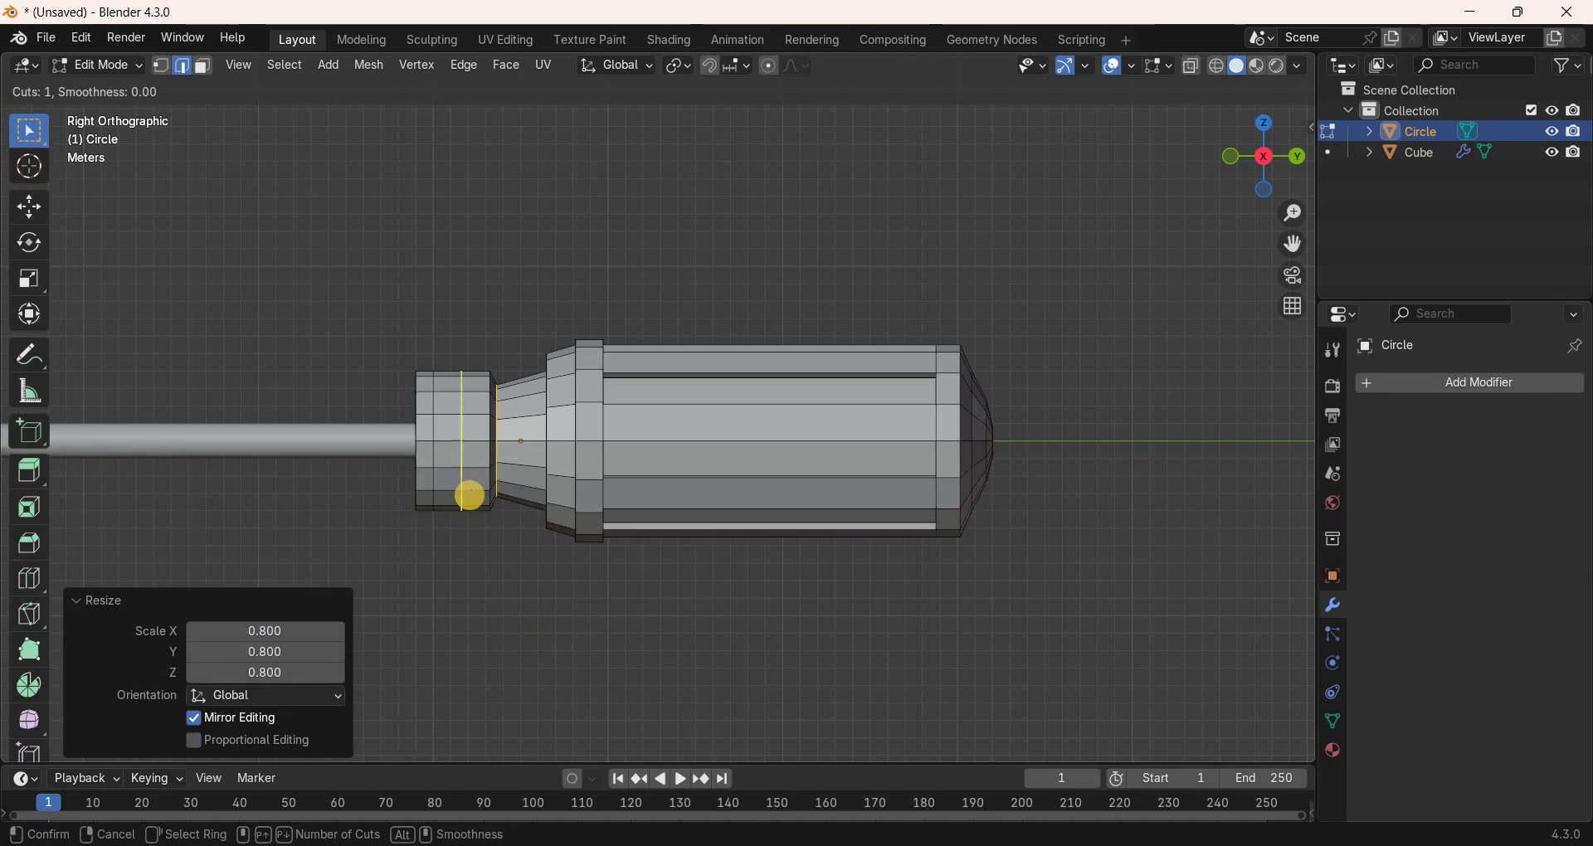
click(469, 496)
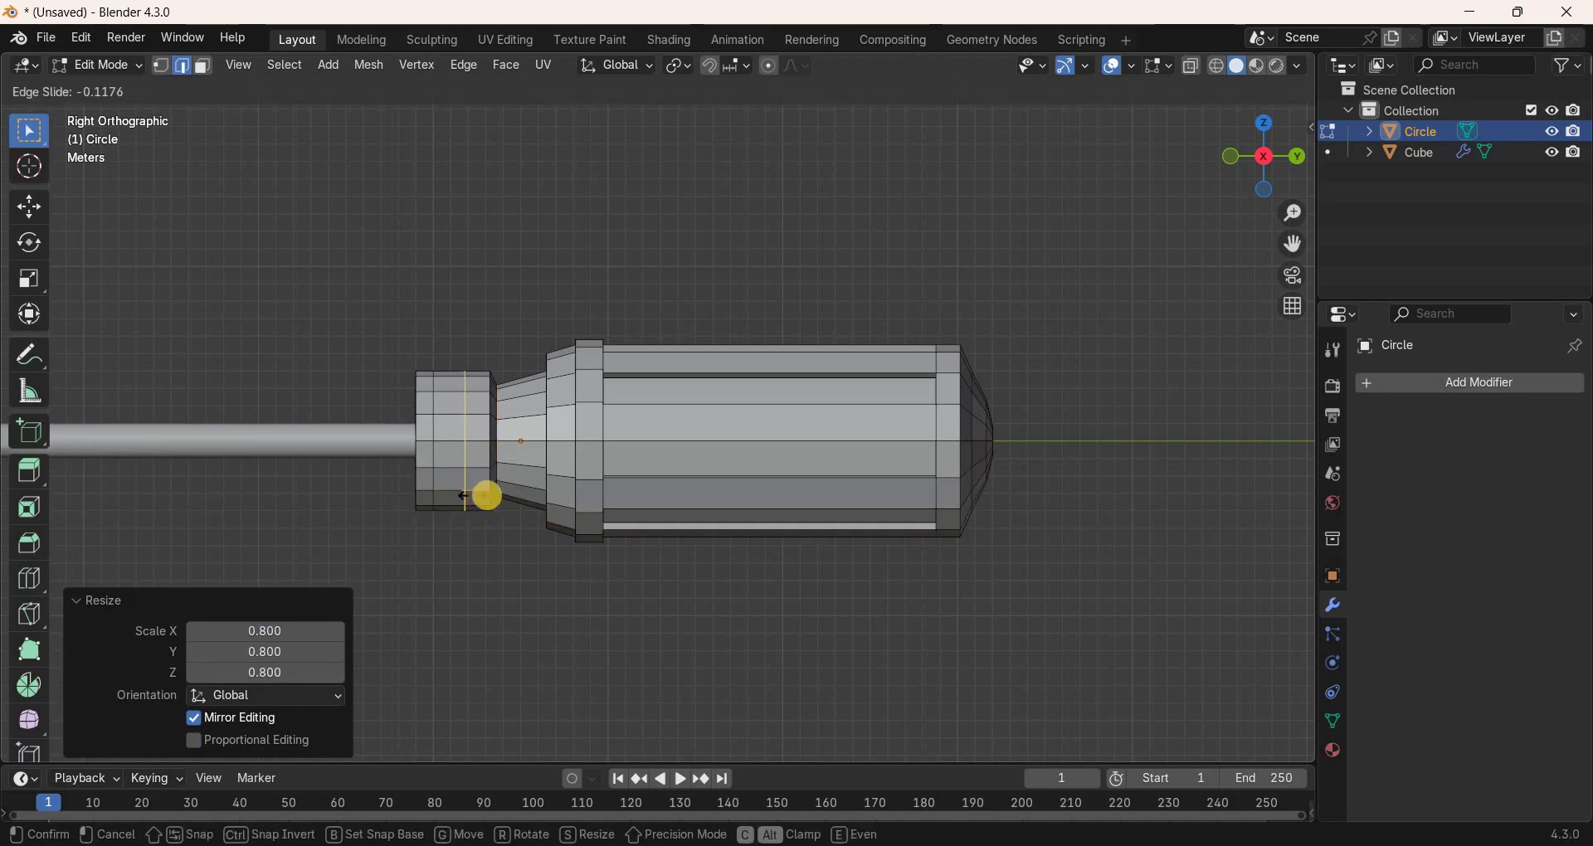
drag(473, 495, 489, 496)
click(490, 496)
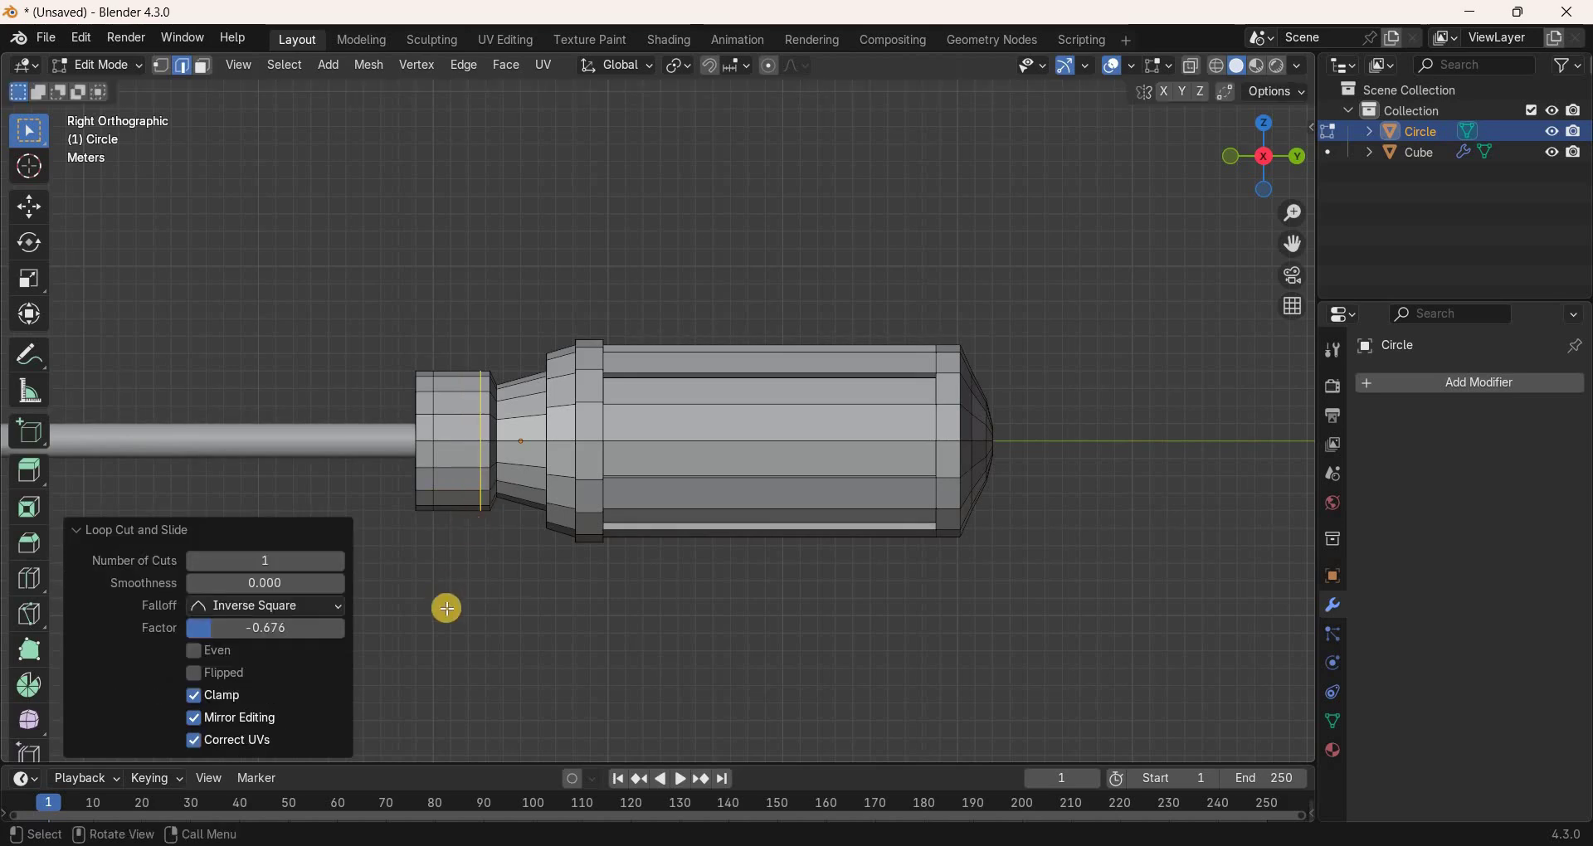
key(3)
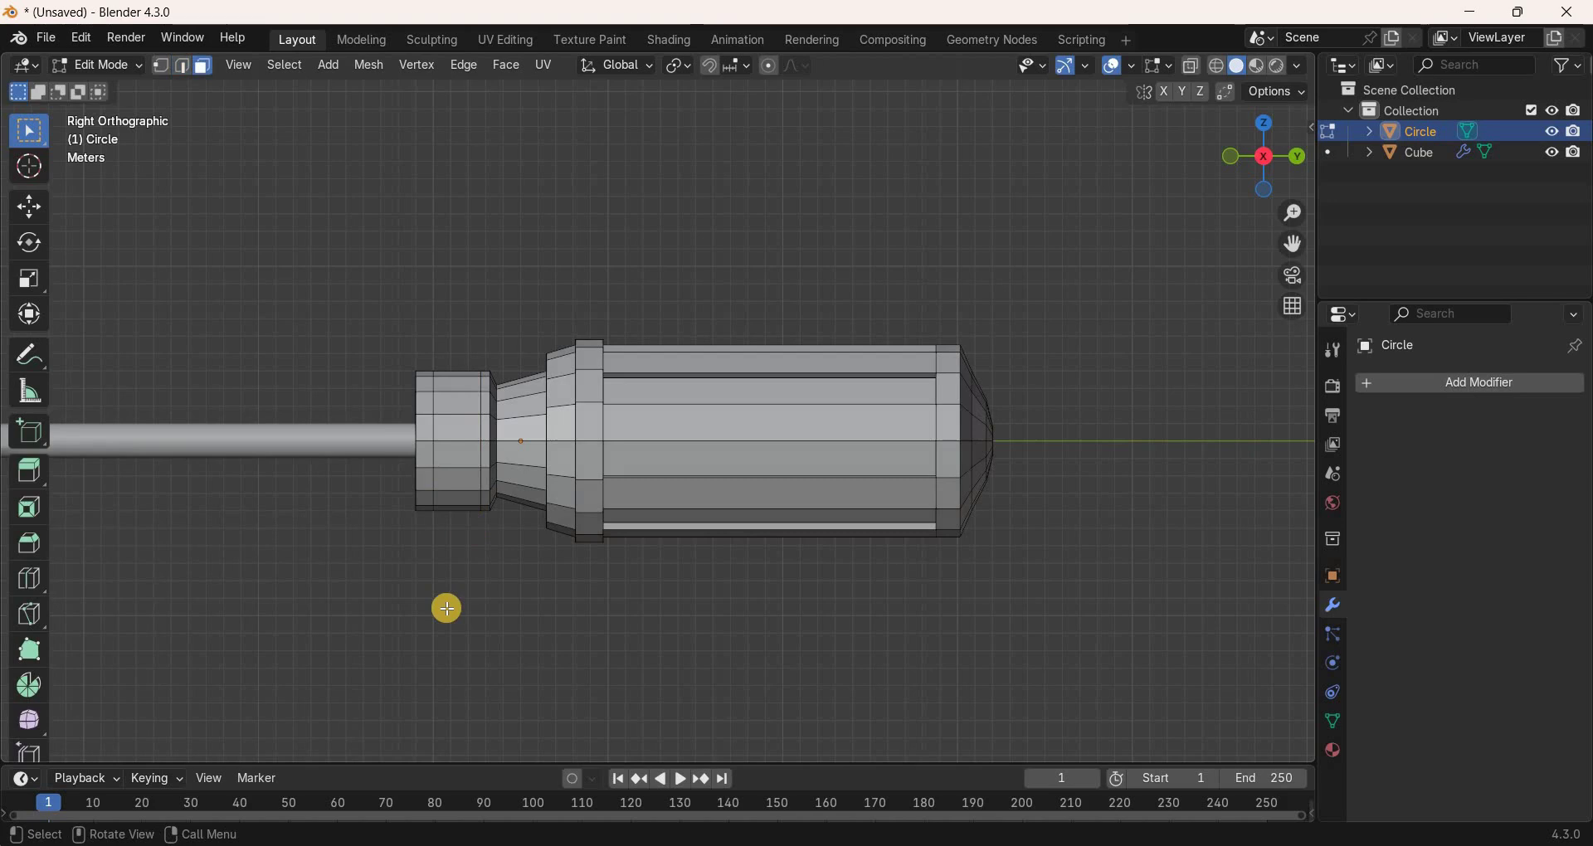
Checker-deselect the wide face band around the handle's front collar and extrude the remaining alternate faces -0.5 m along their normals.
alt+click(462, 428)
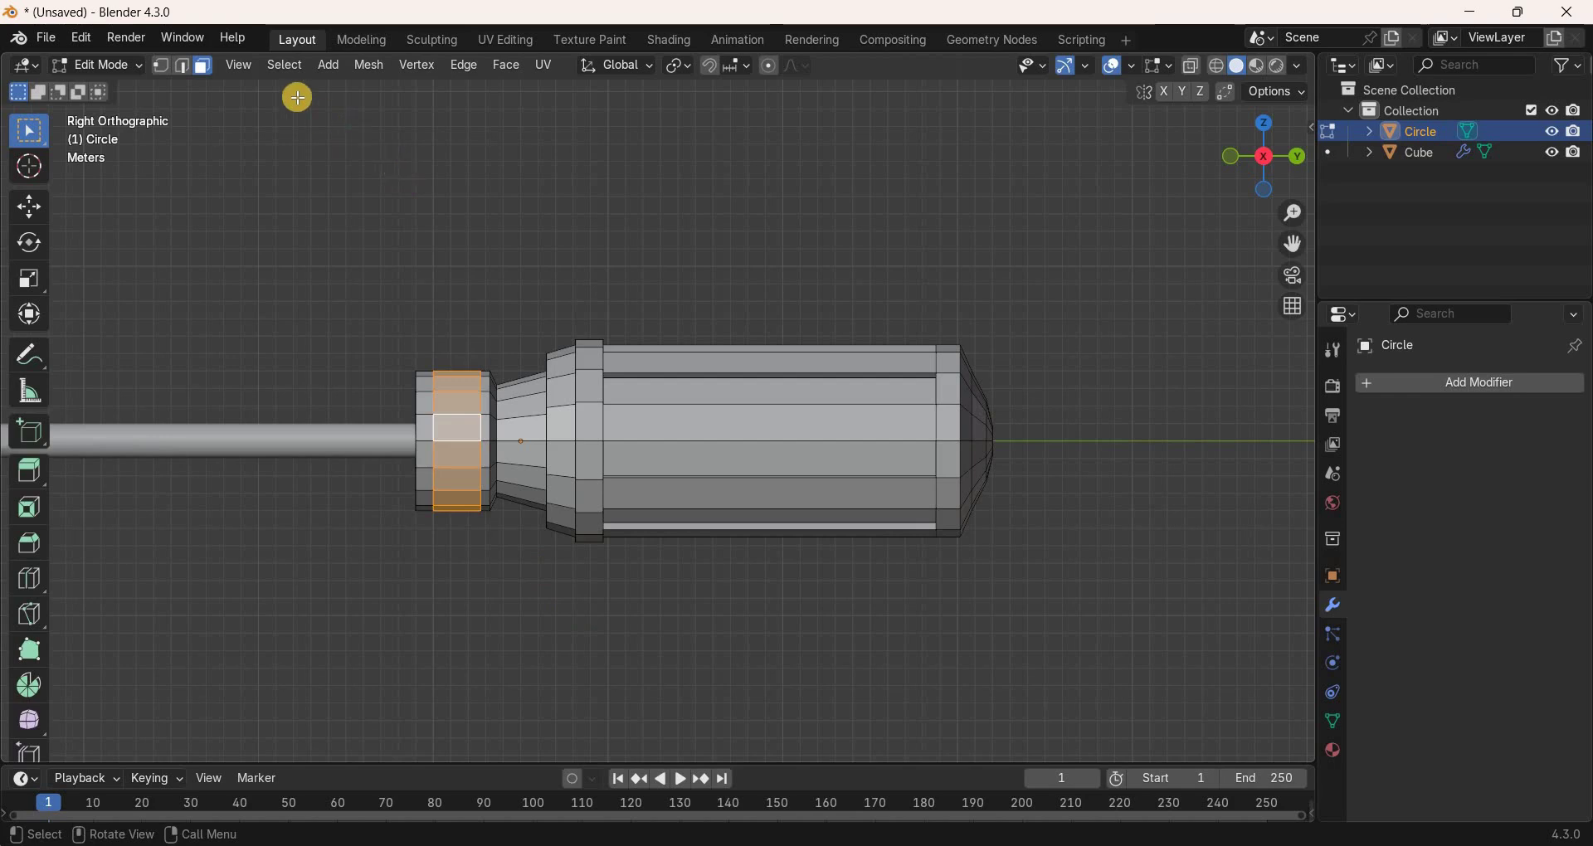
click(285, 66)
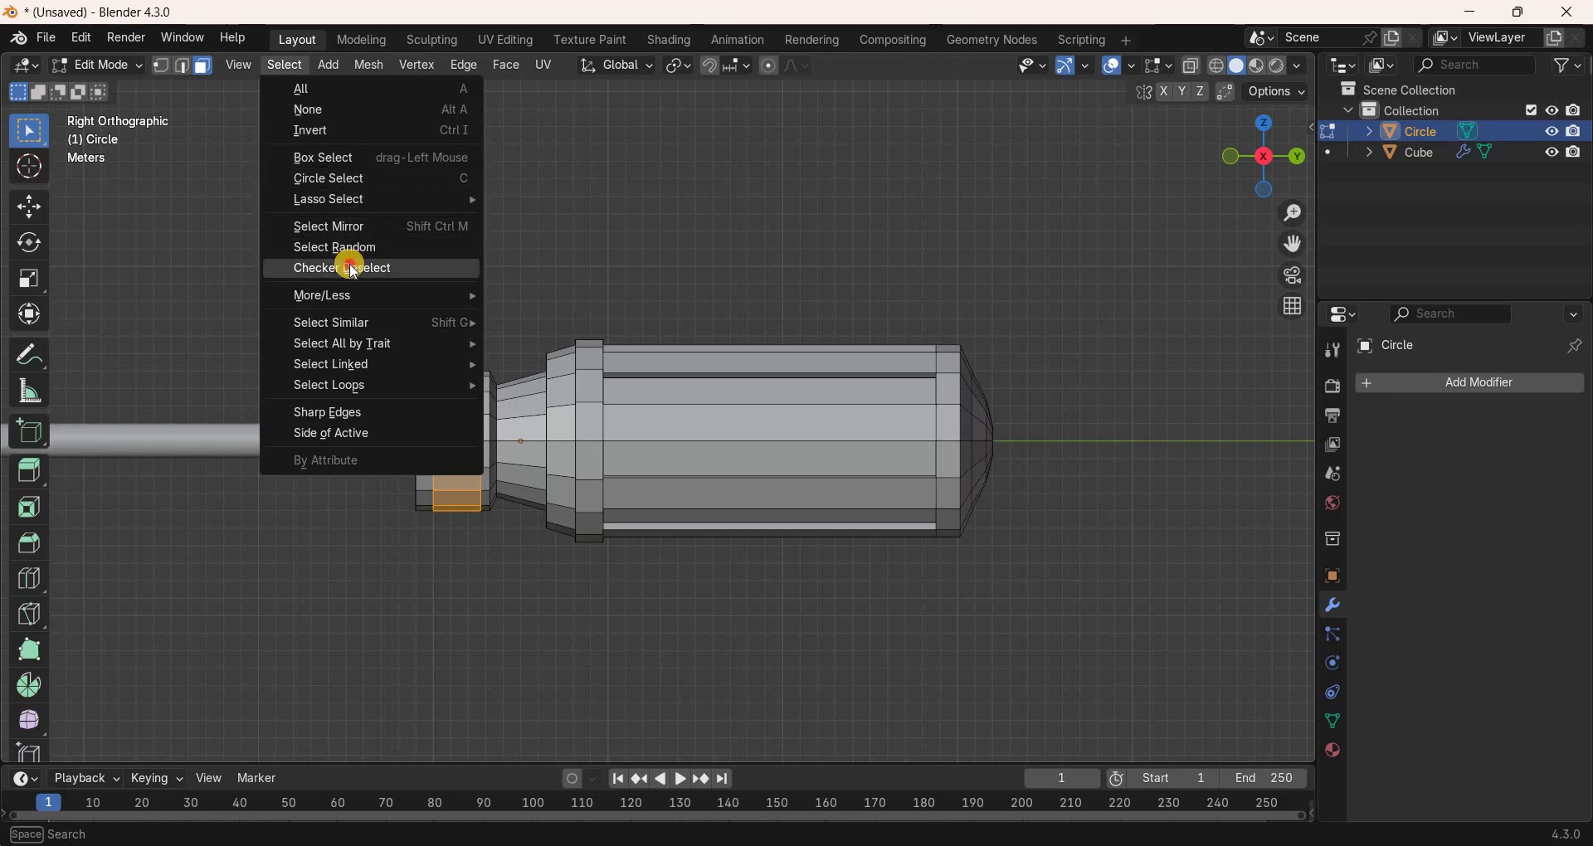
key(Return)
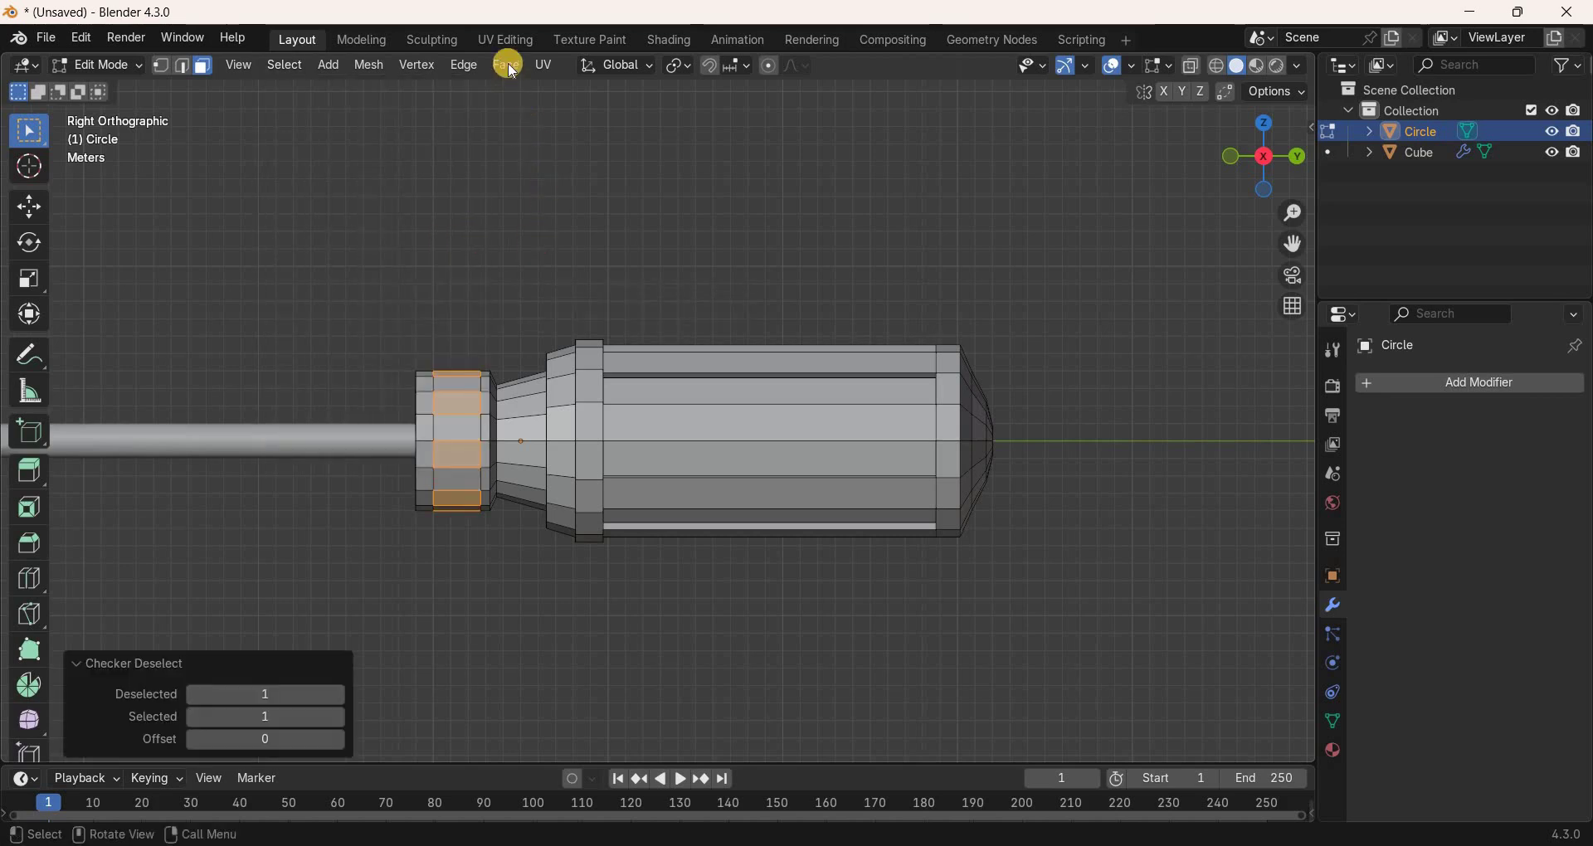
click(509, 66)
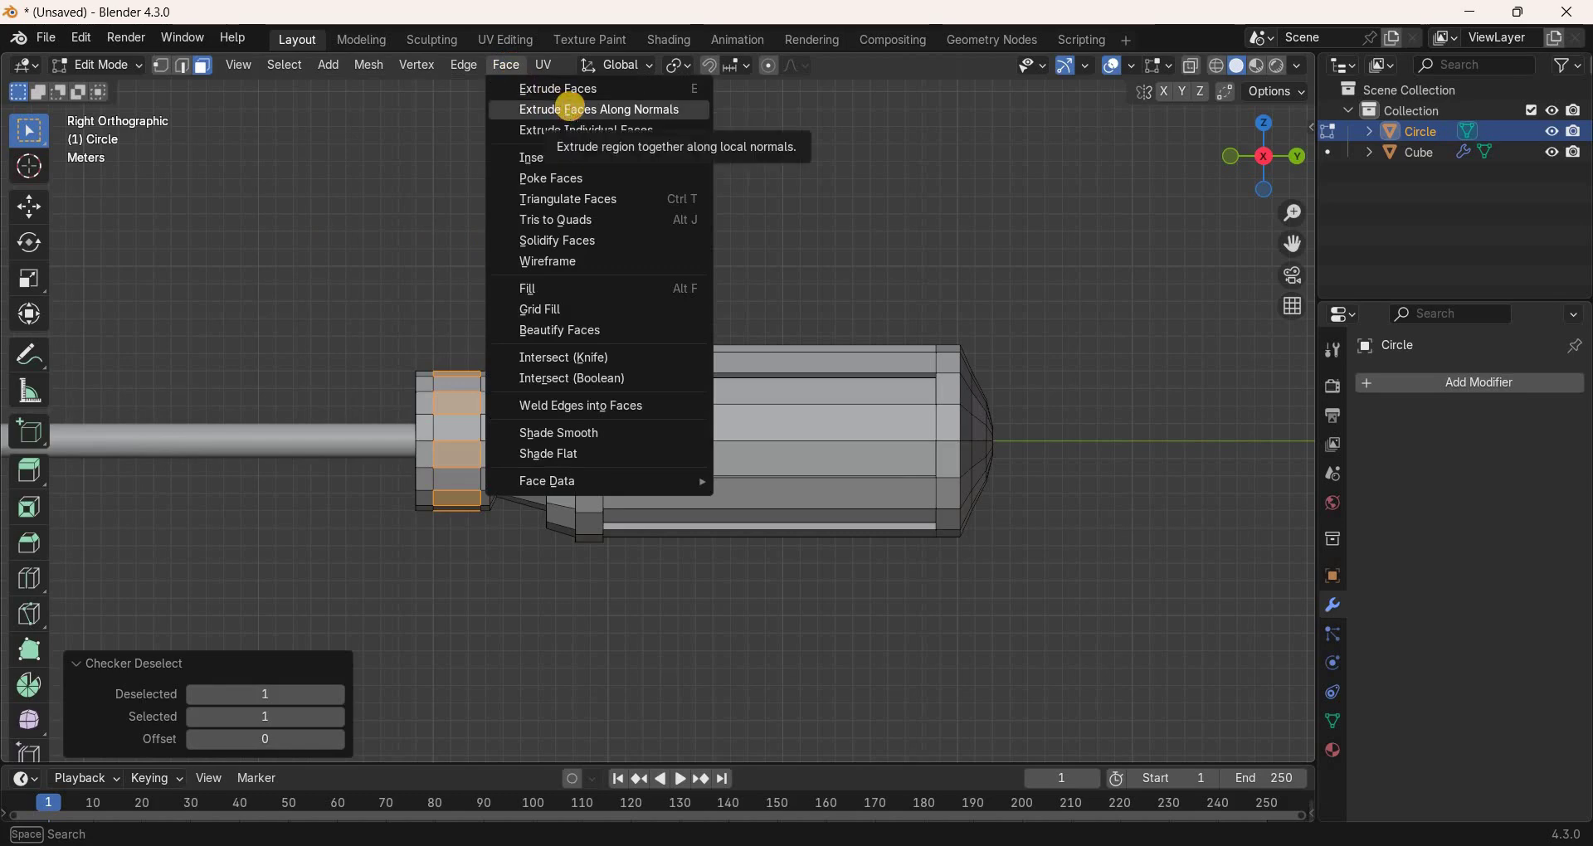
click(570, 109)
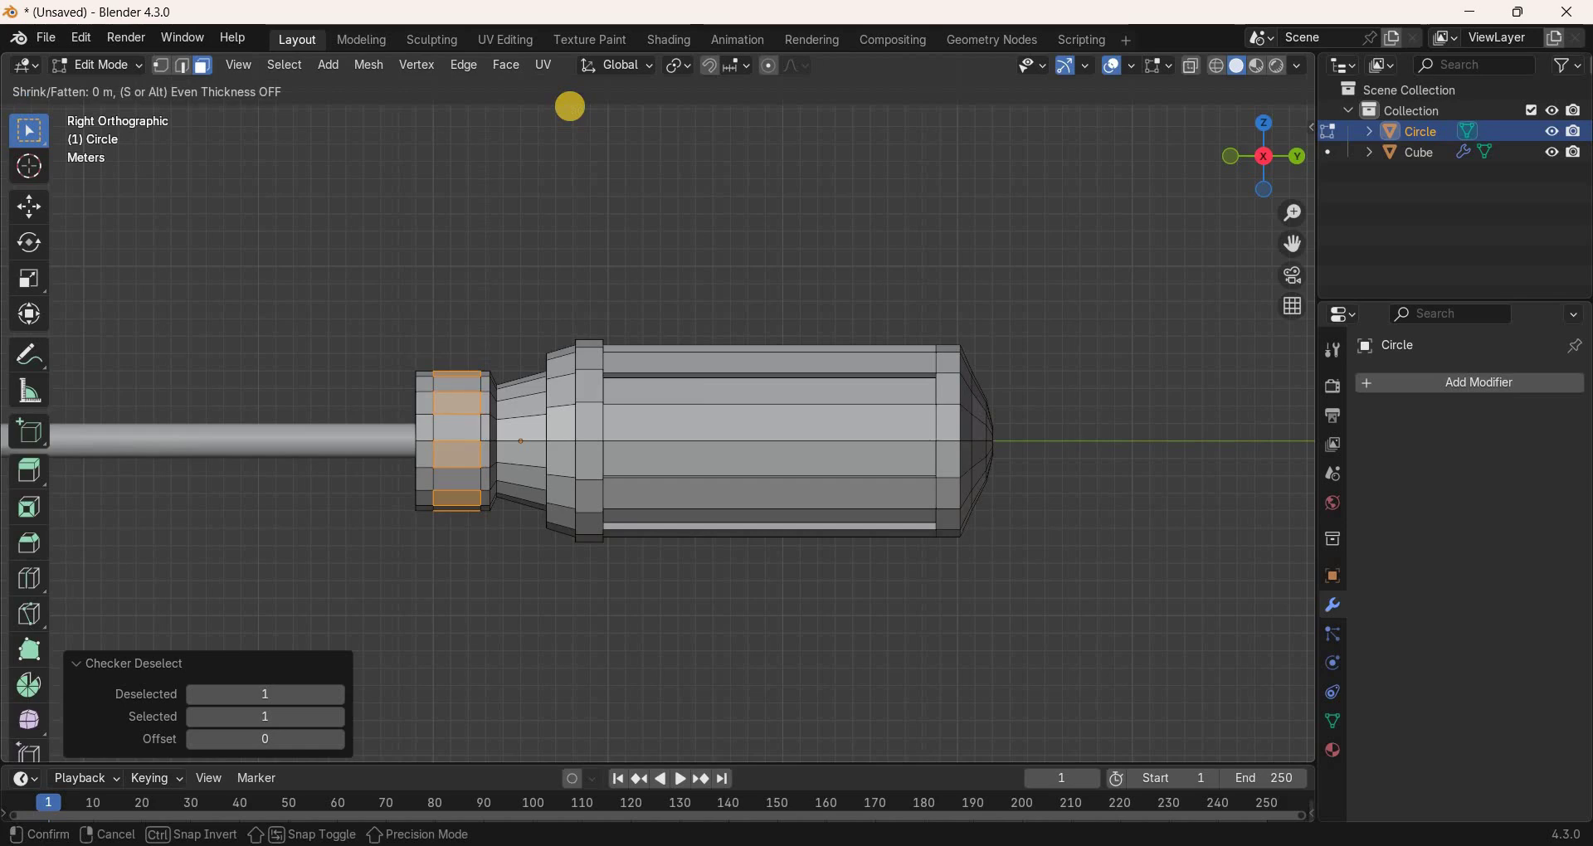
text(-0.5)
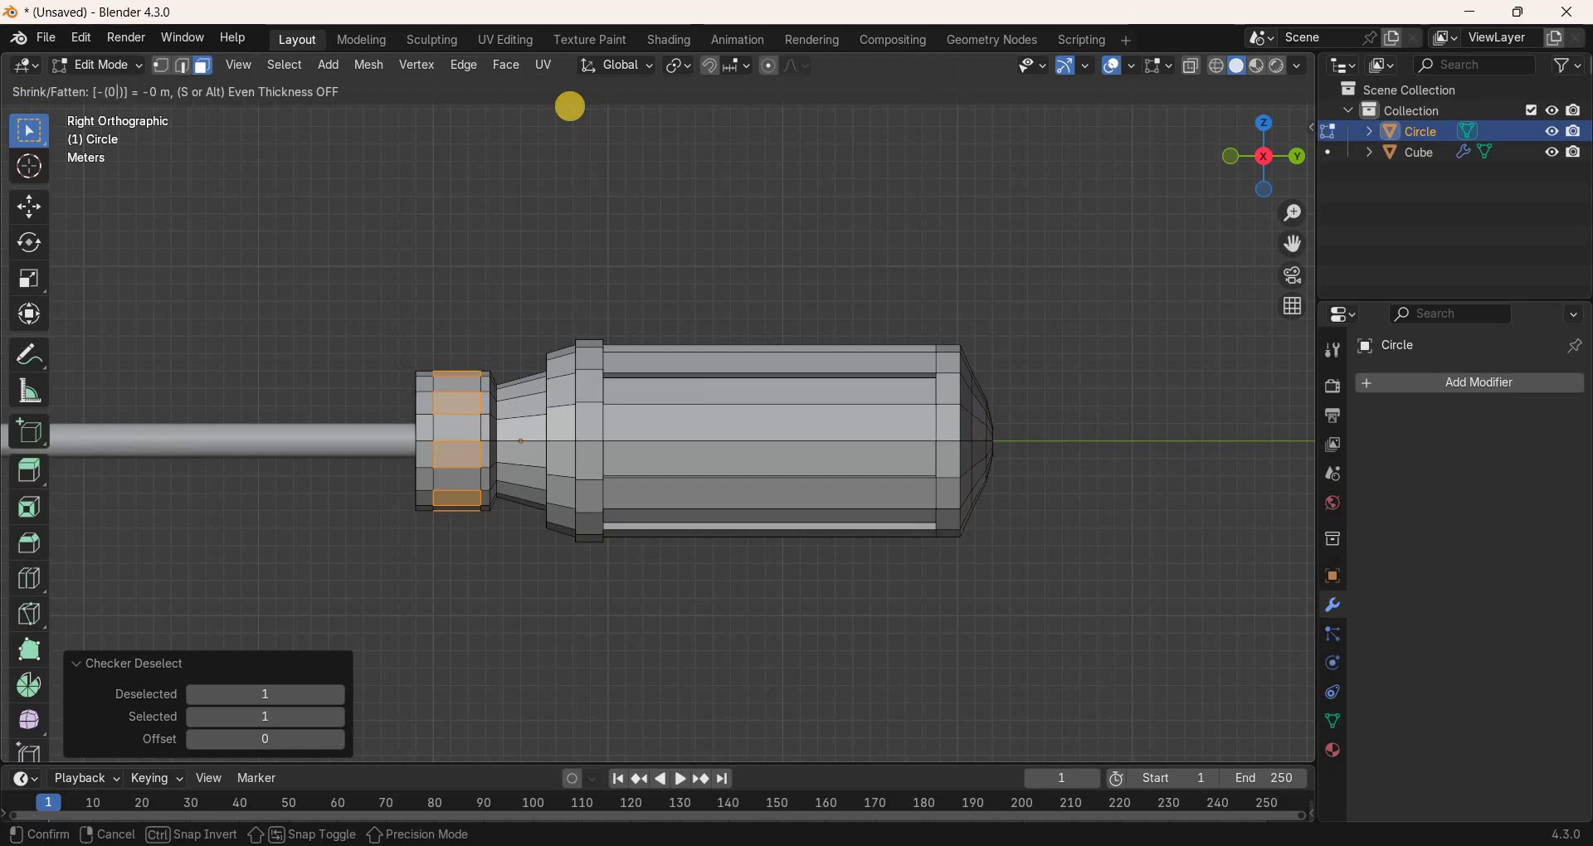
key(Return)
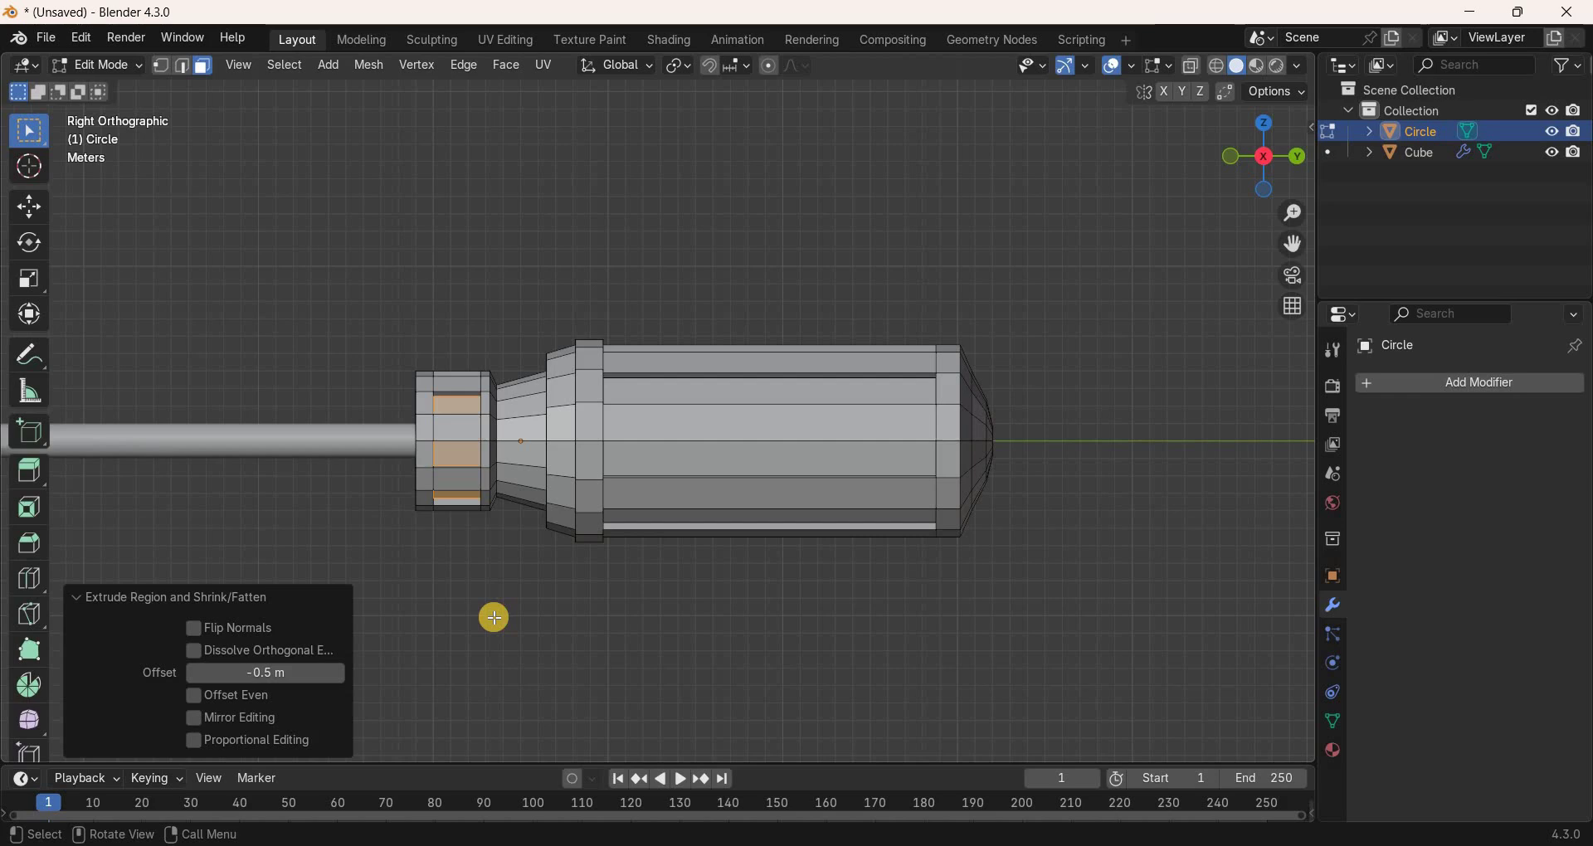
Add a loop cut around the collar's grooved band, slide it fully toward the shaft with a factor of 1, and scale it by 0.8.
key(ctrl+r)
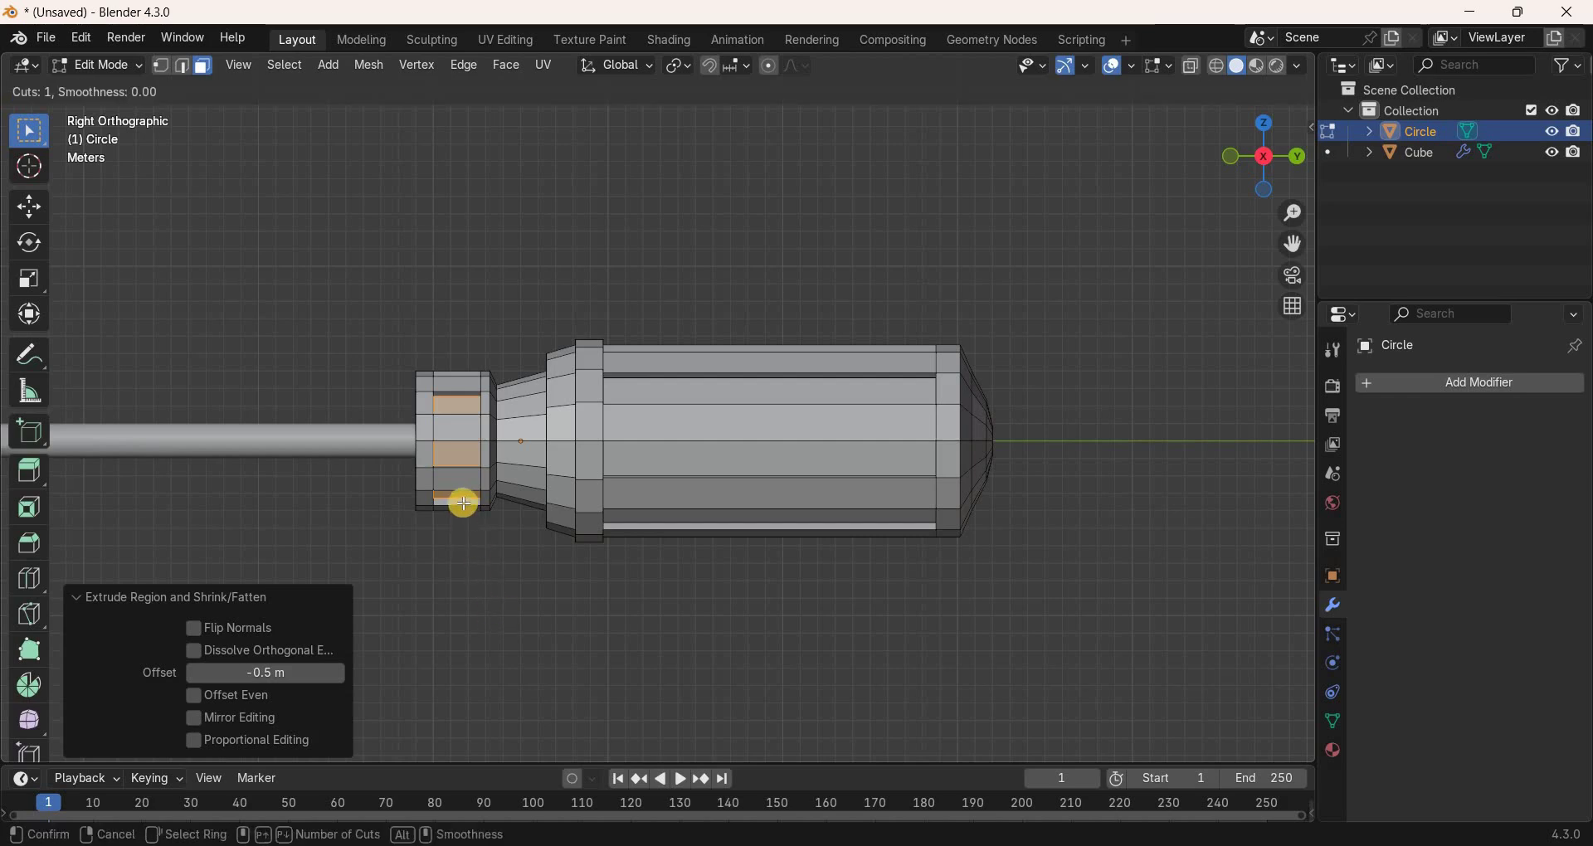
click(463, 503)
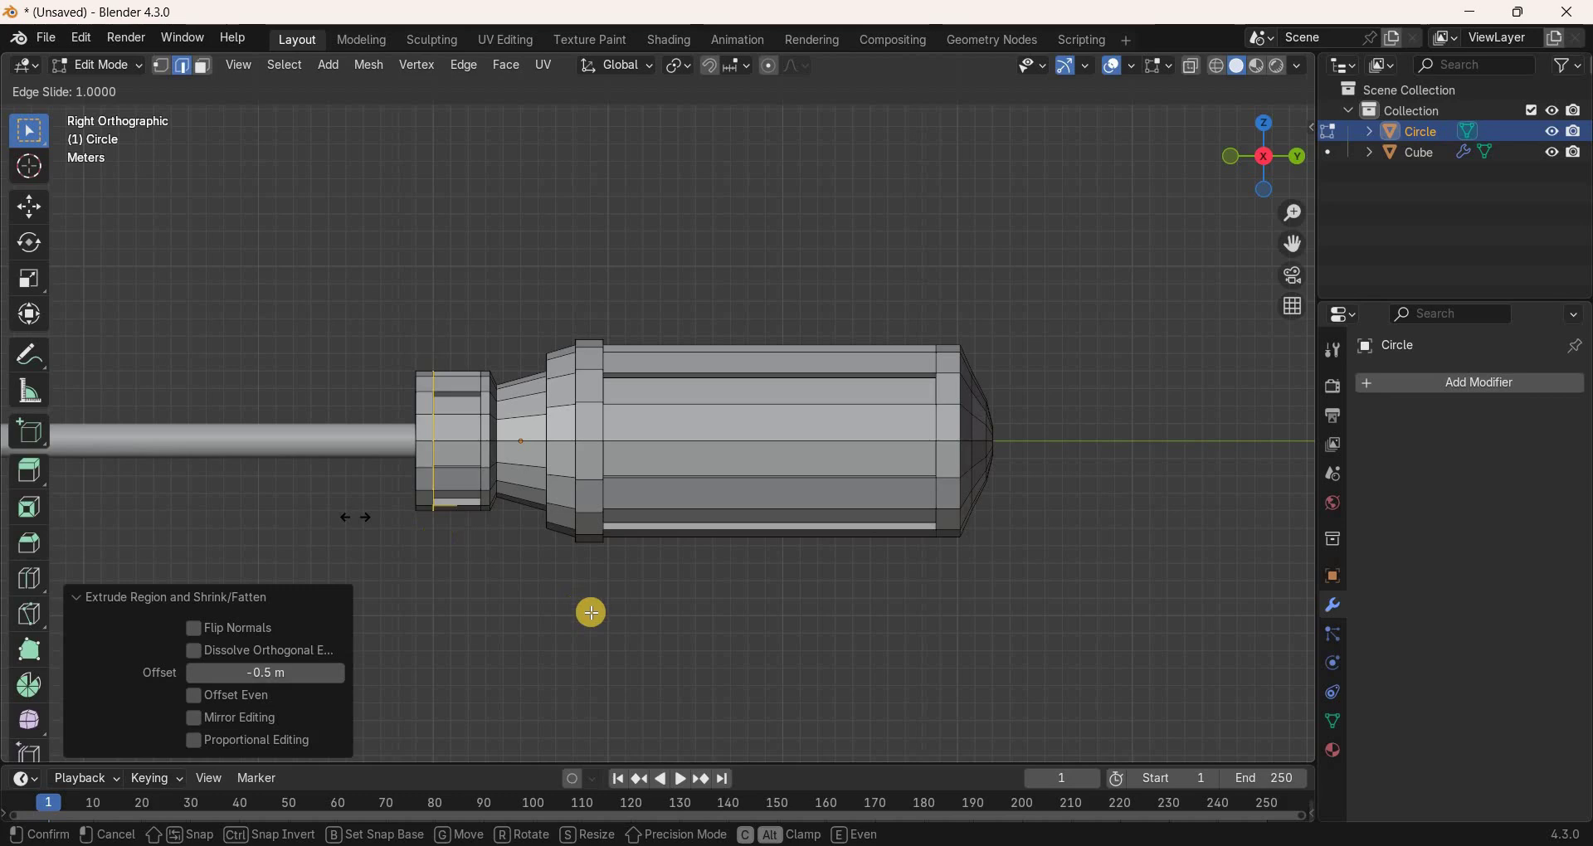
click(602, 653)
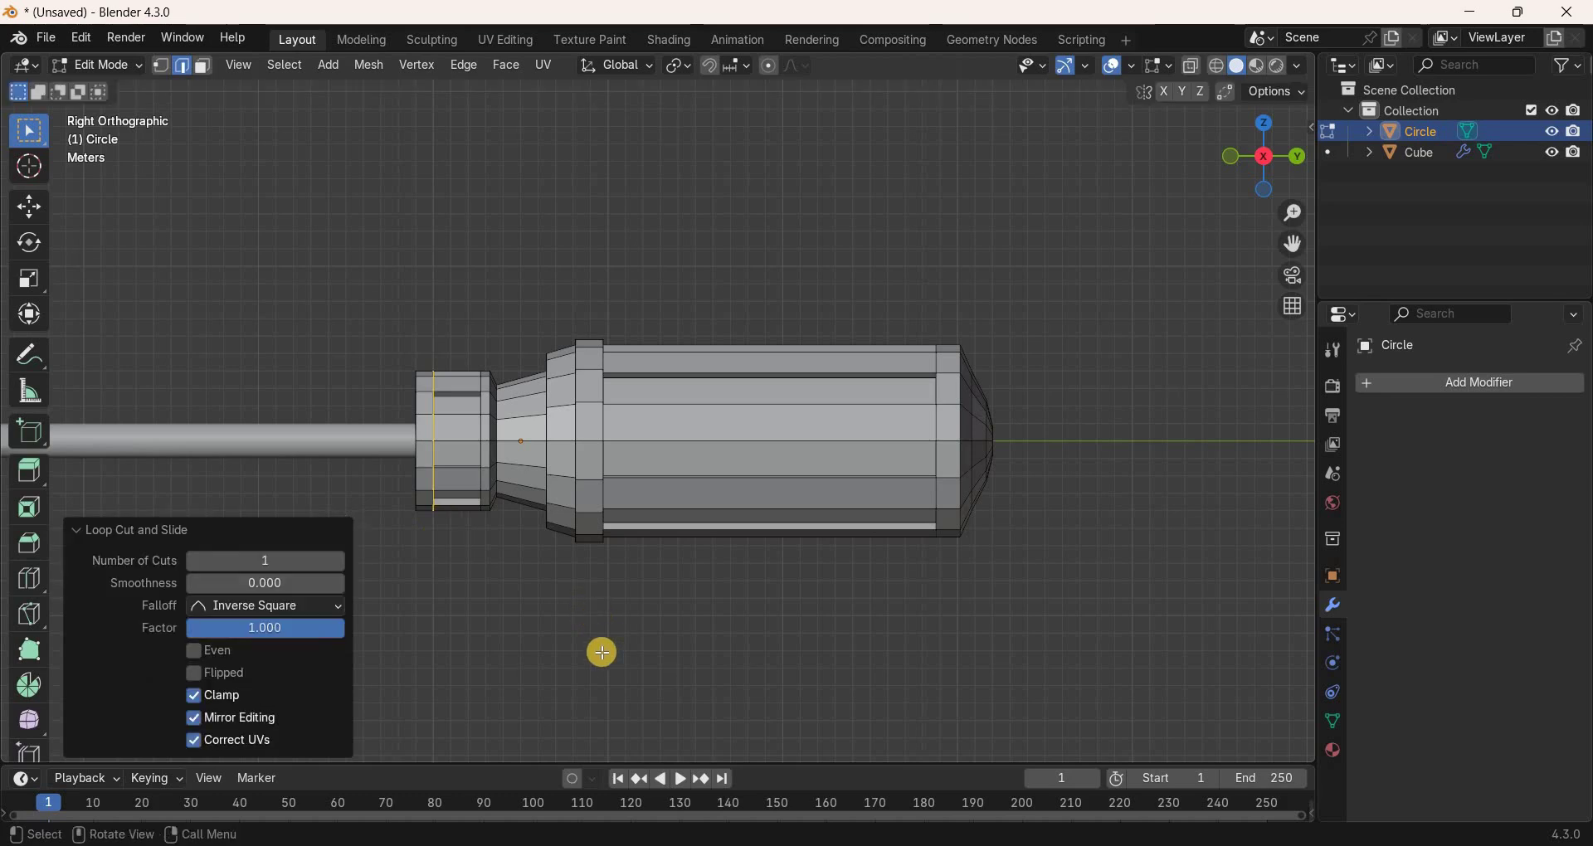
key(Tab)
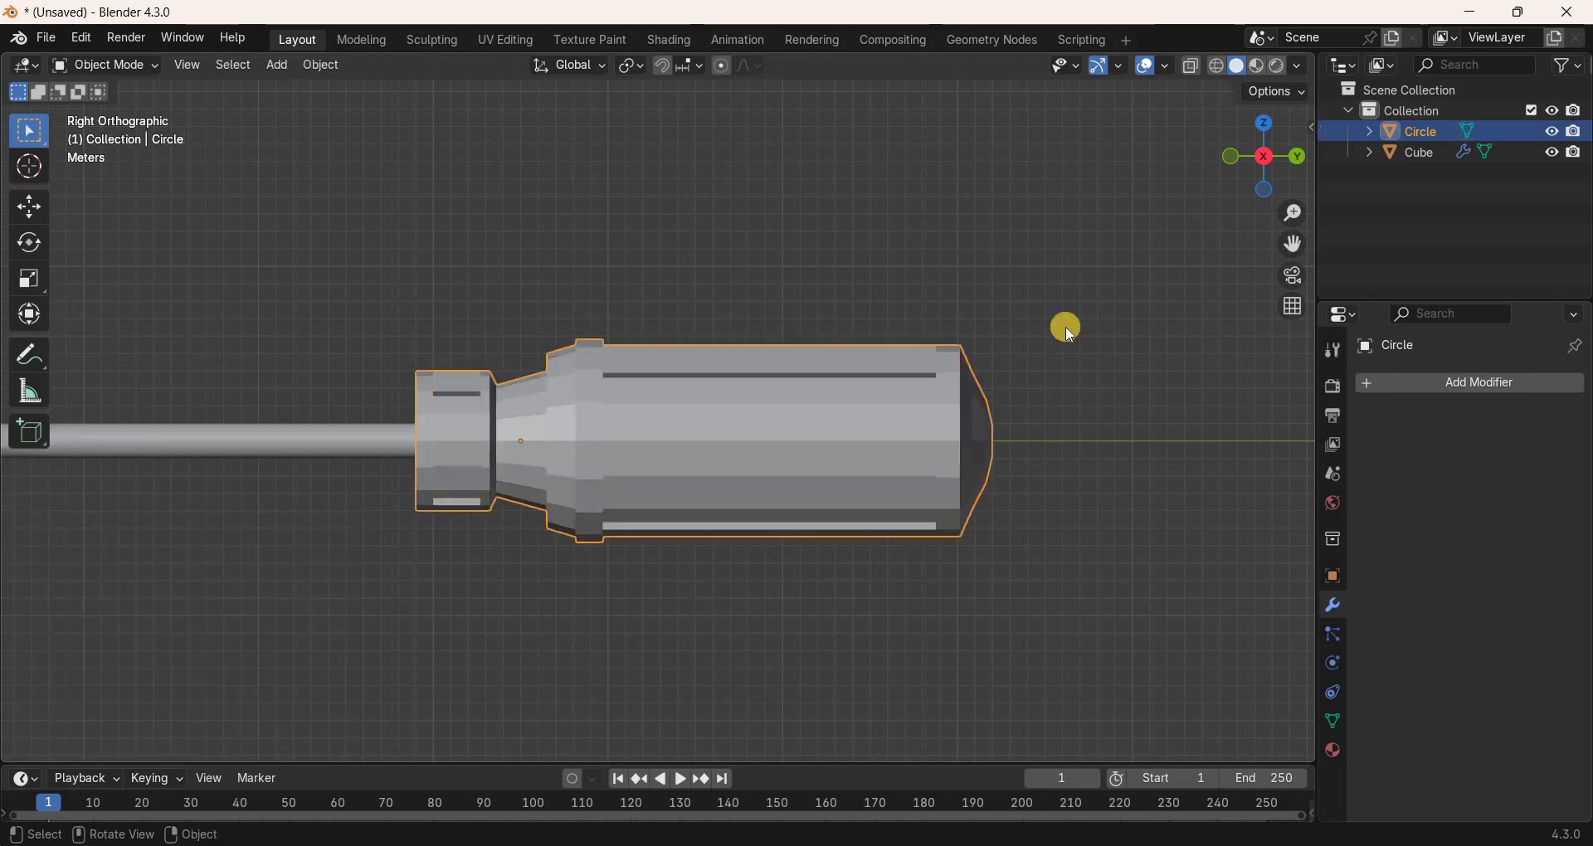
drag(1252, 131, 1237, 212)
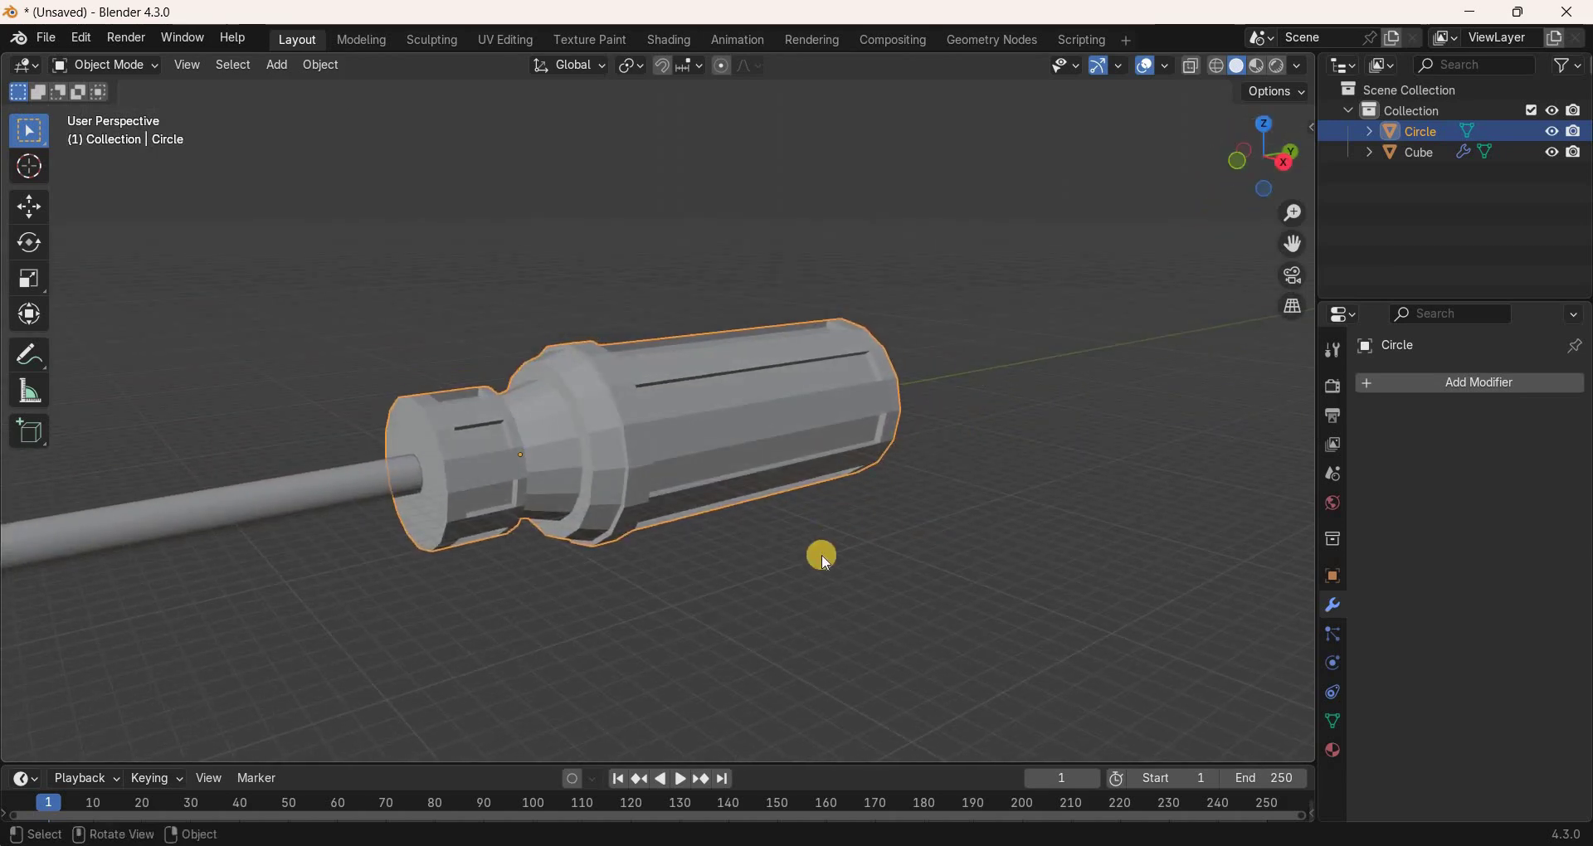
key(Tab)
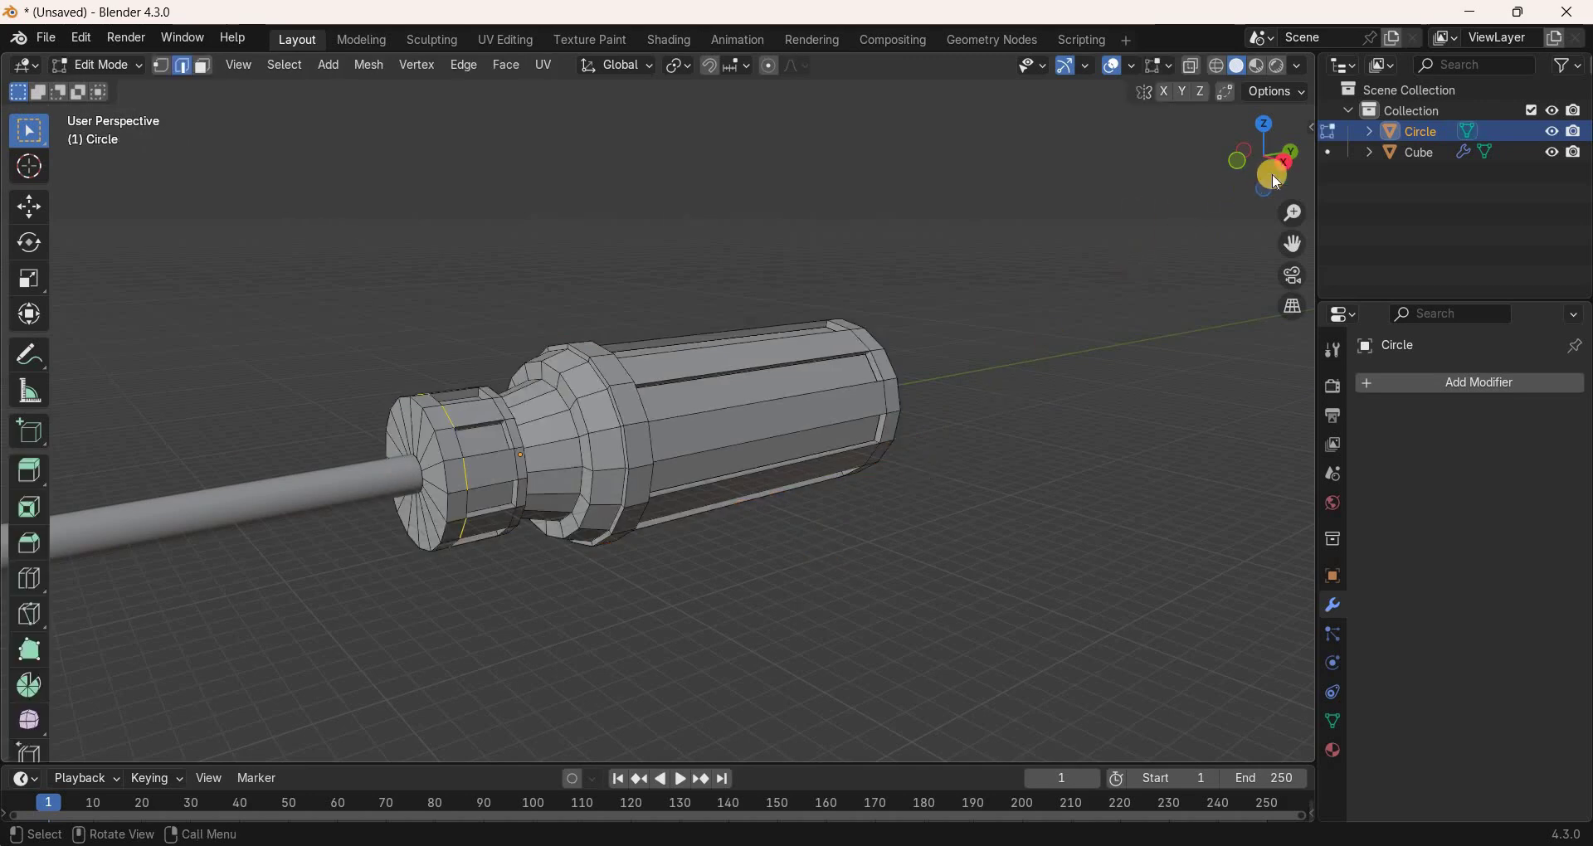
drag(1273, 176, 611, 630)
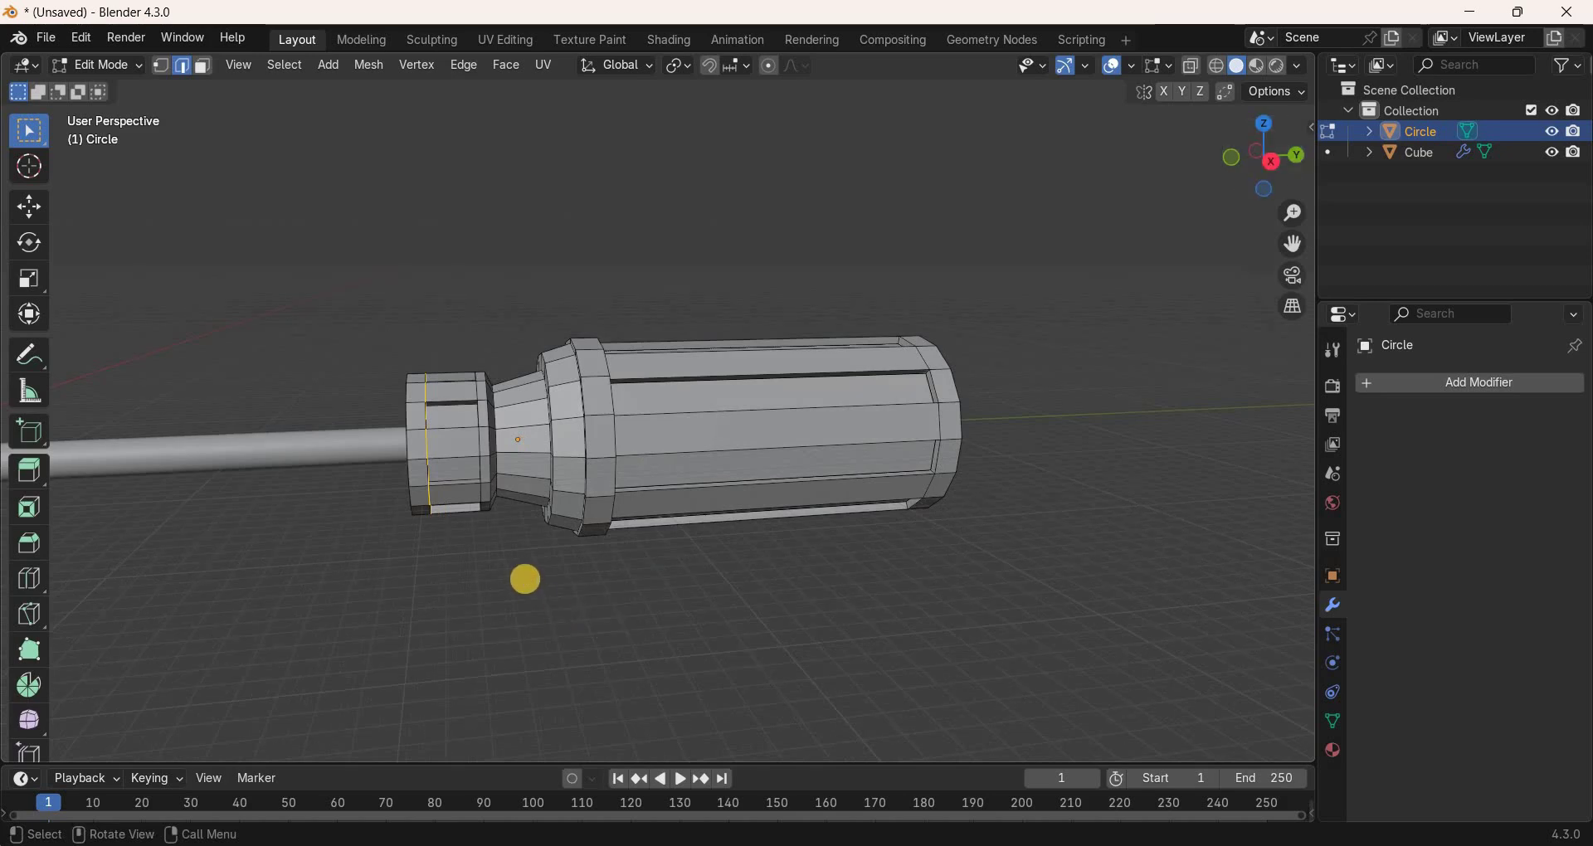
text(s.8)
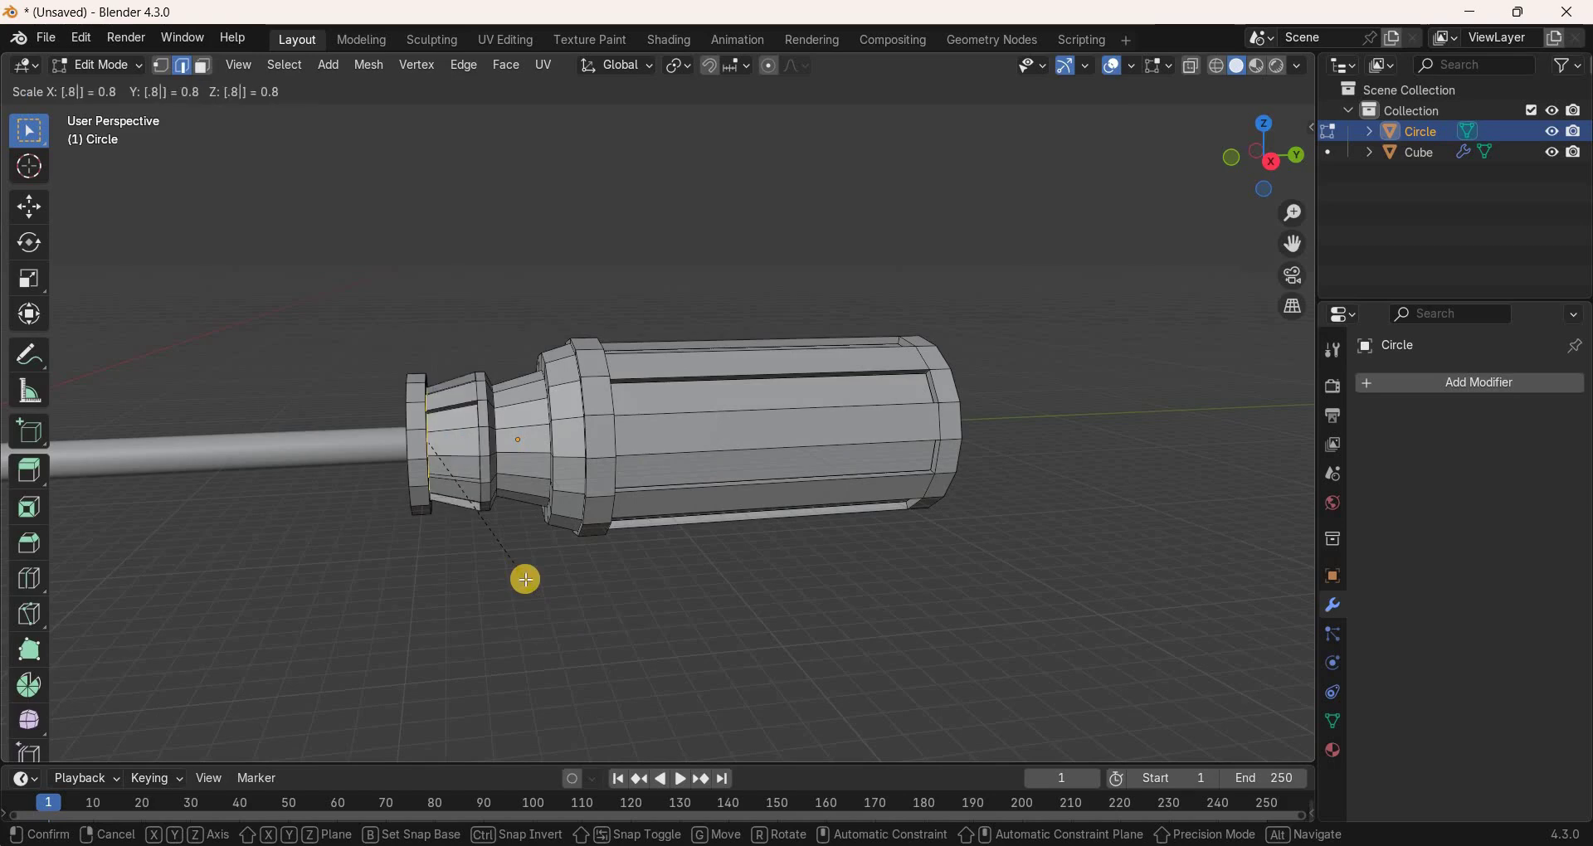
key(Return)
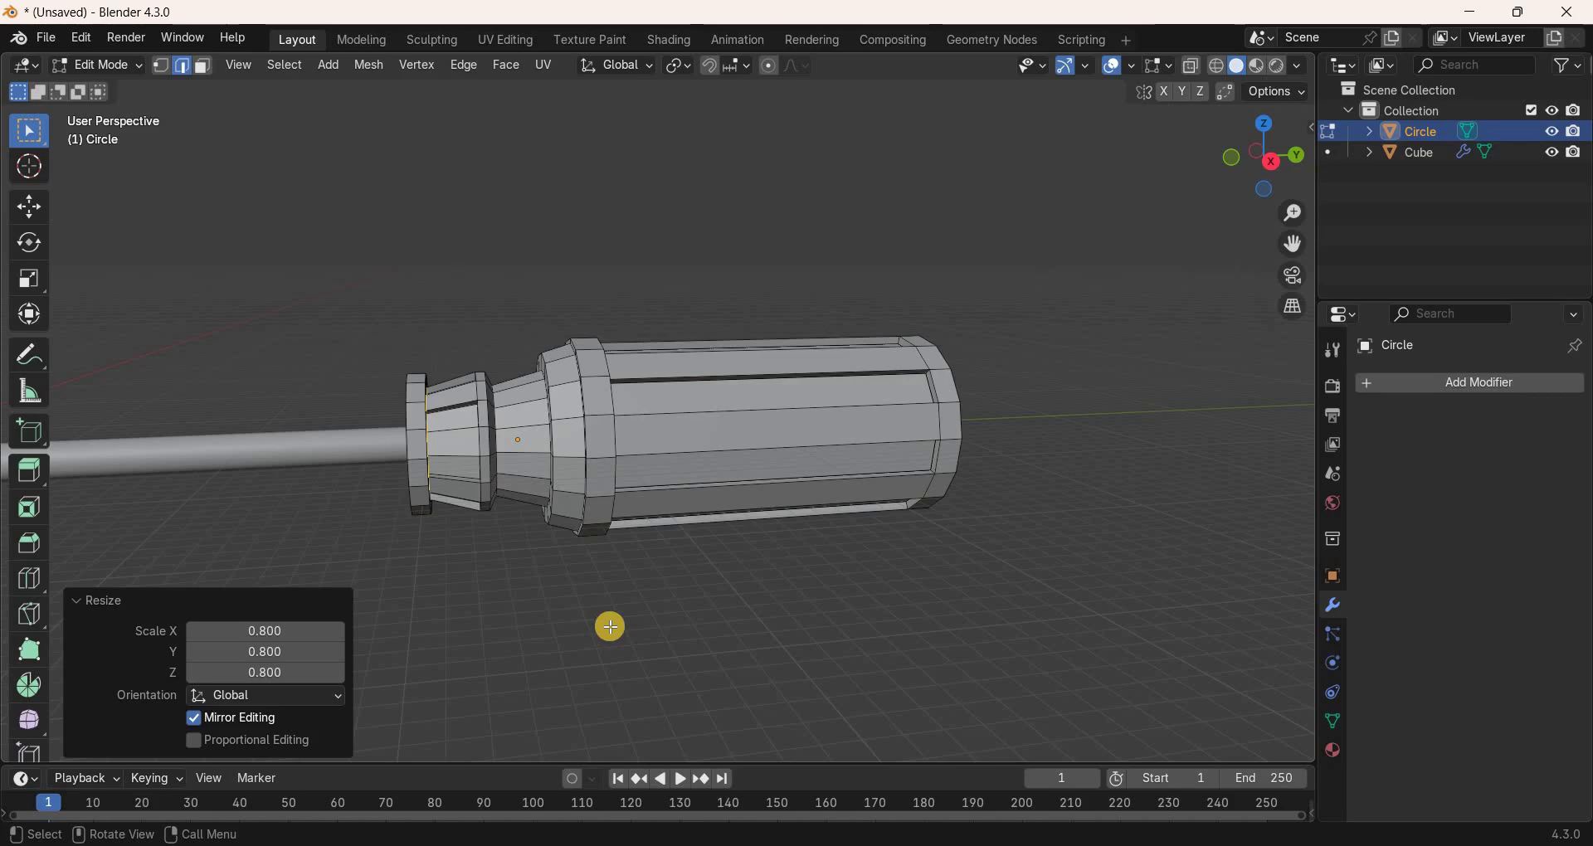
Add a Subdivision Surface modifier to the handle with viewport level 2 and render level 3, and shade the handle smooth.
key(Tab)
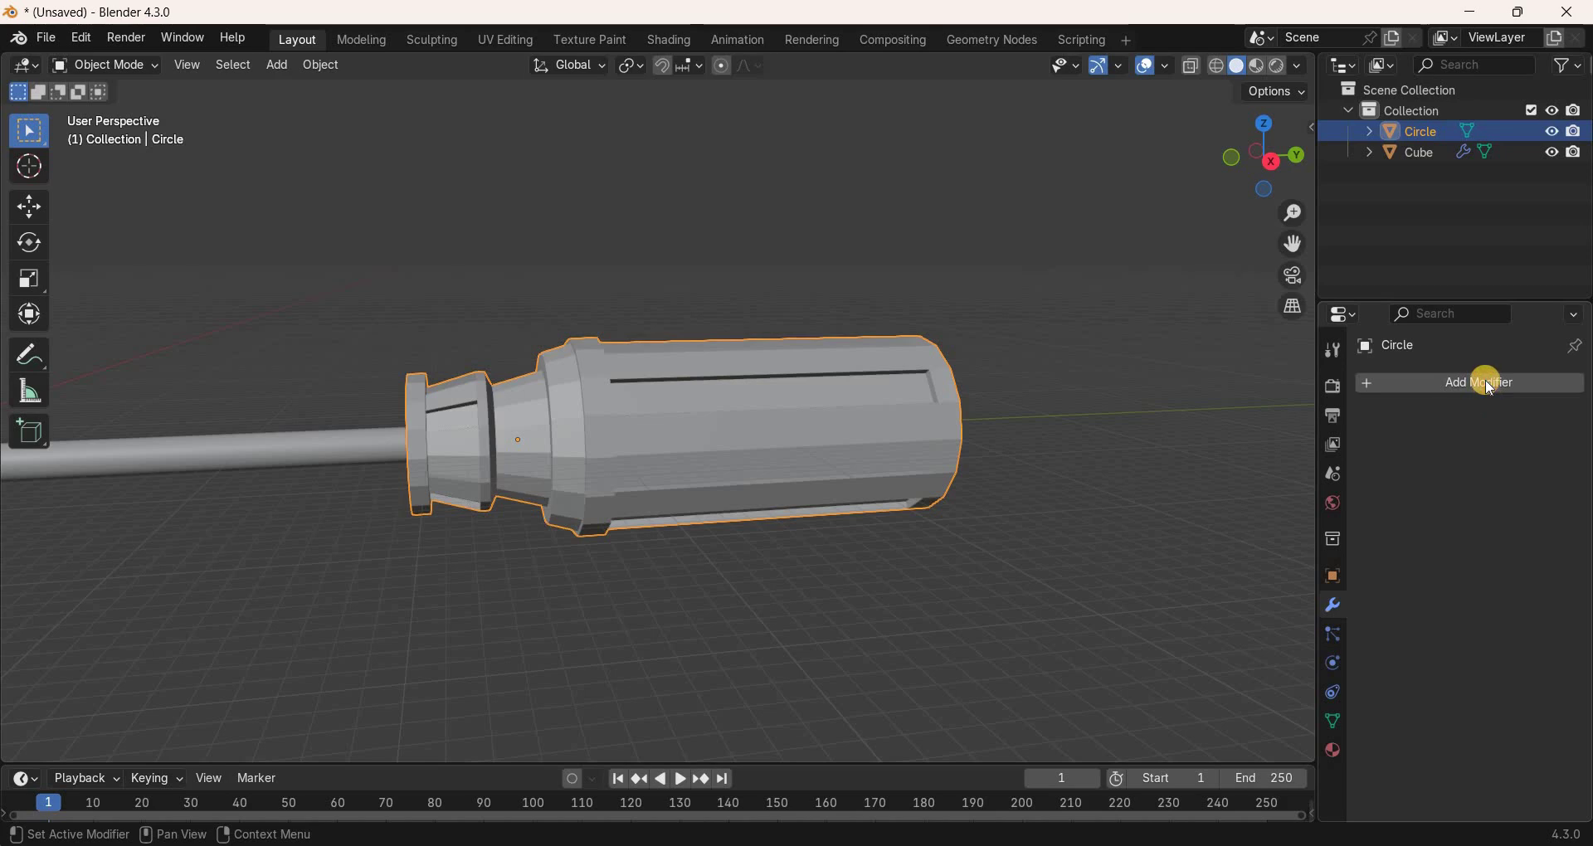
click(1434, 383)
mouse_move(1432, 383)
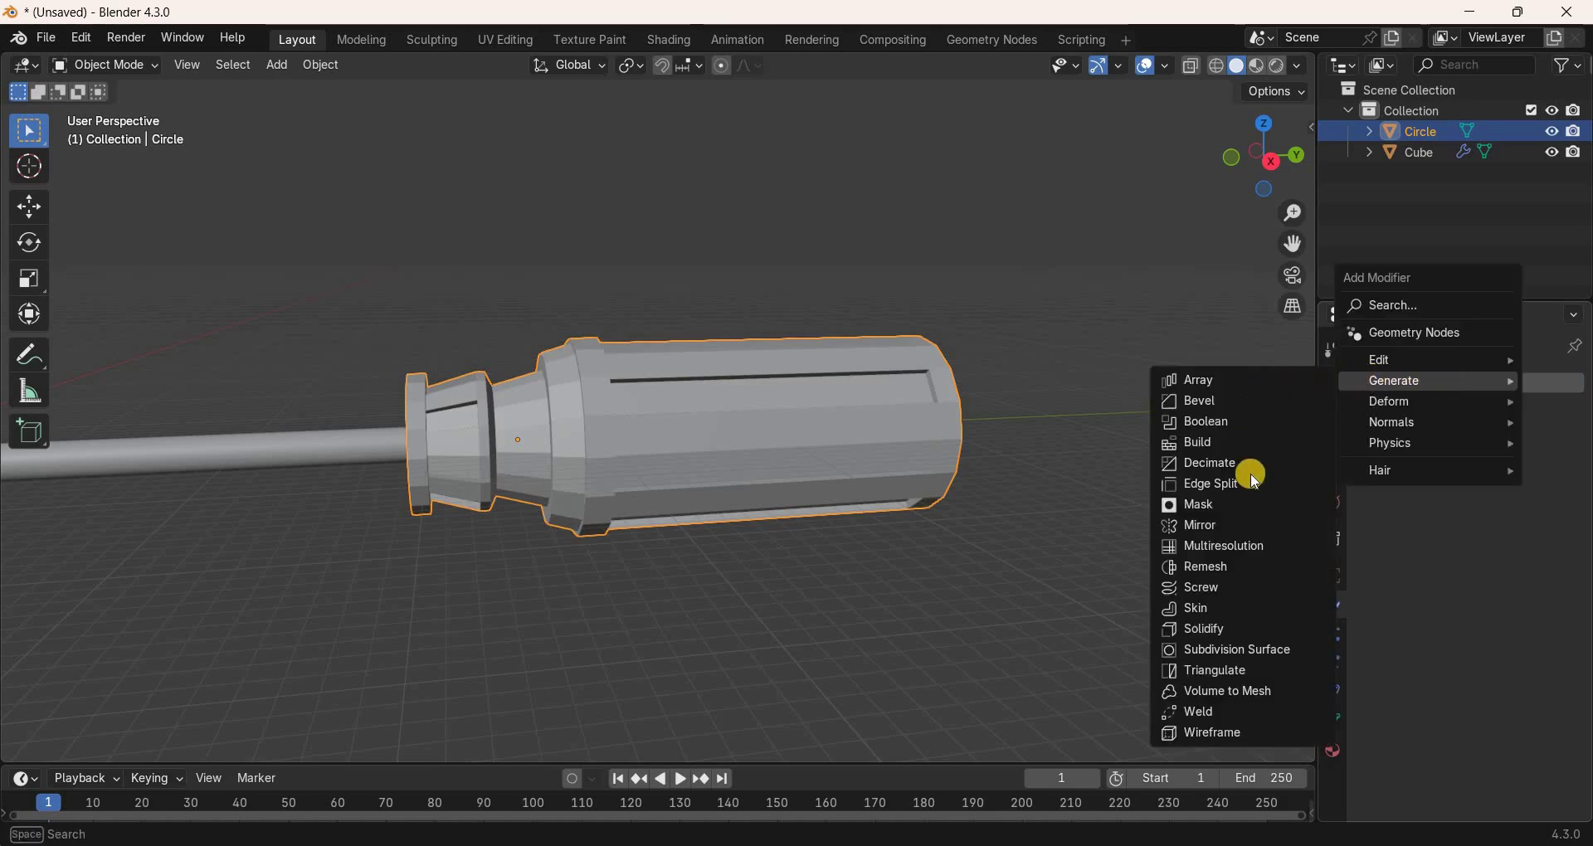
click(1273, 651)
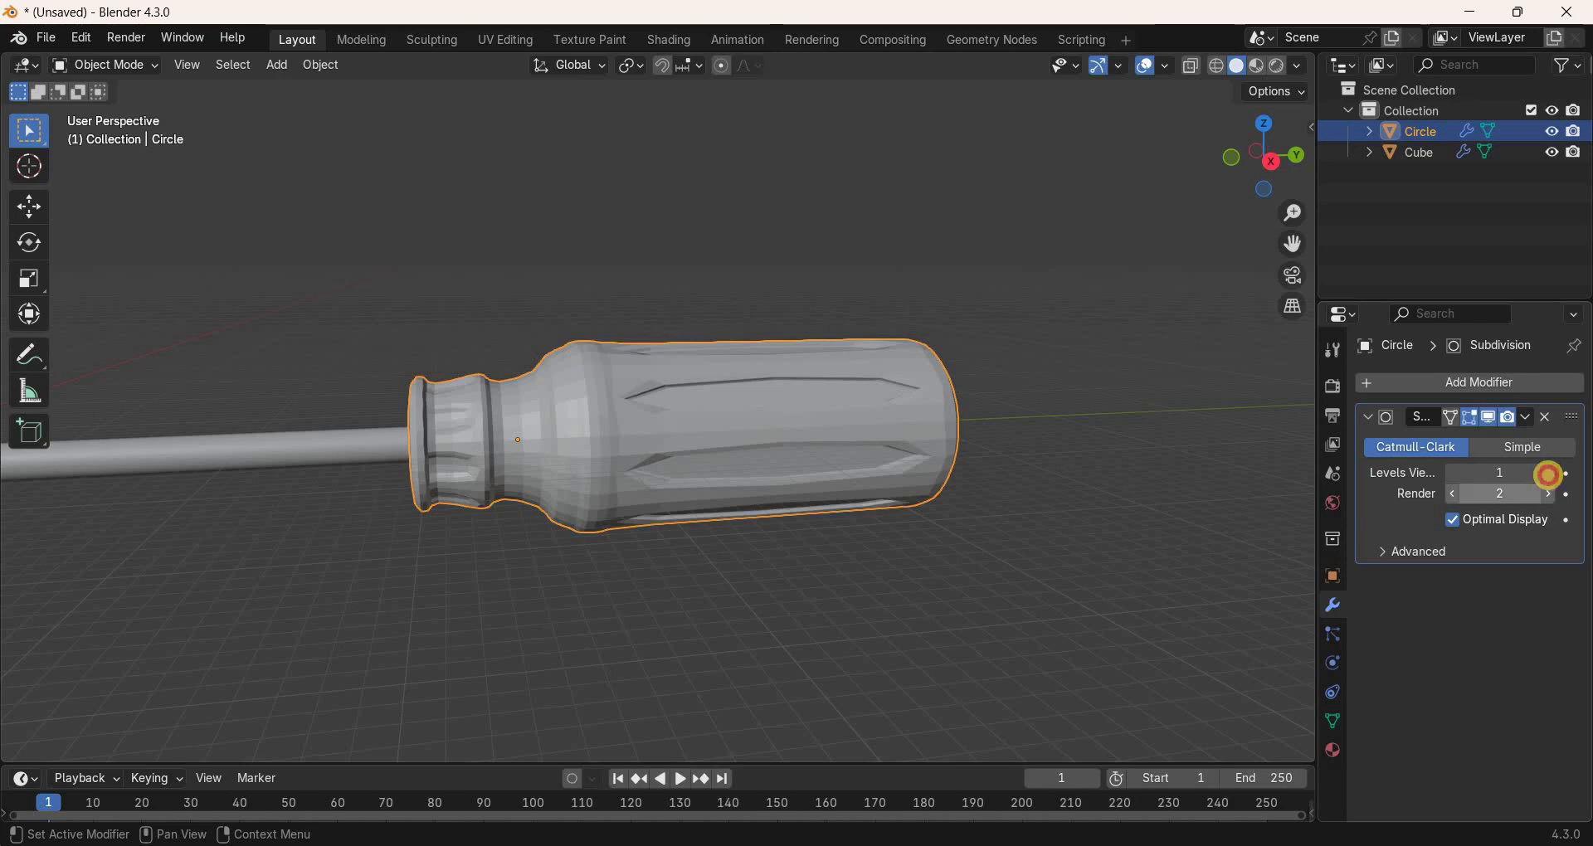
click(1548, 475)
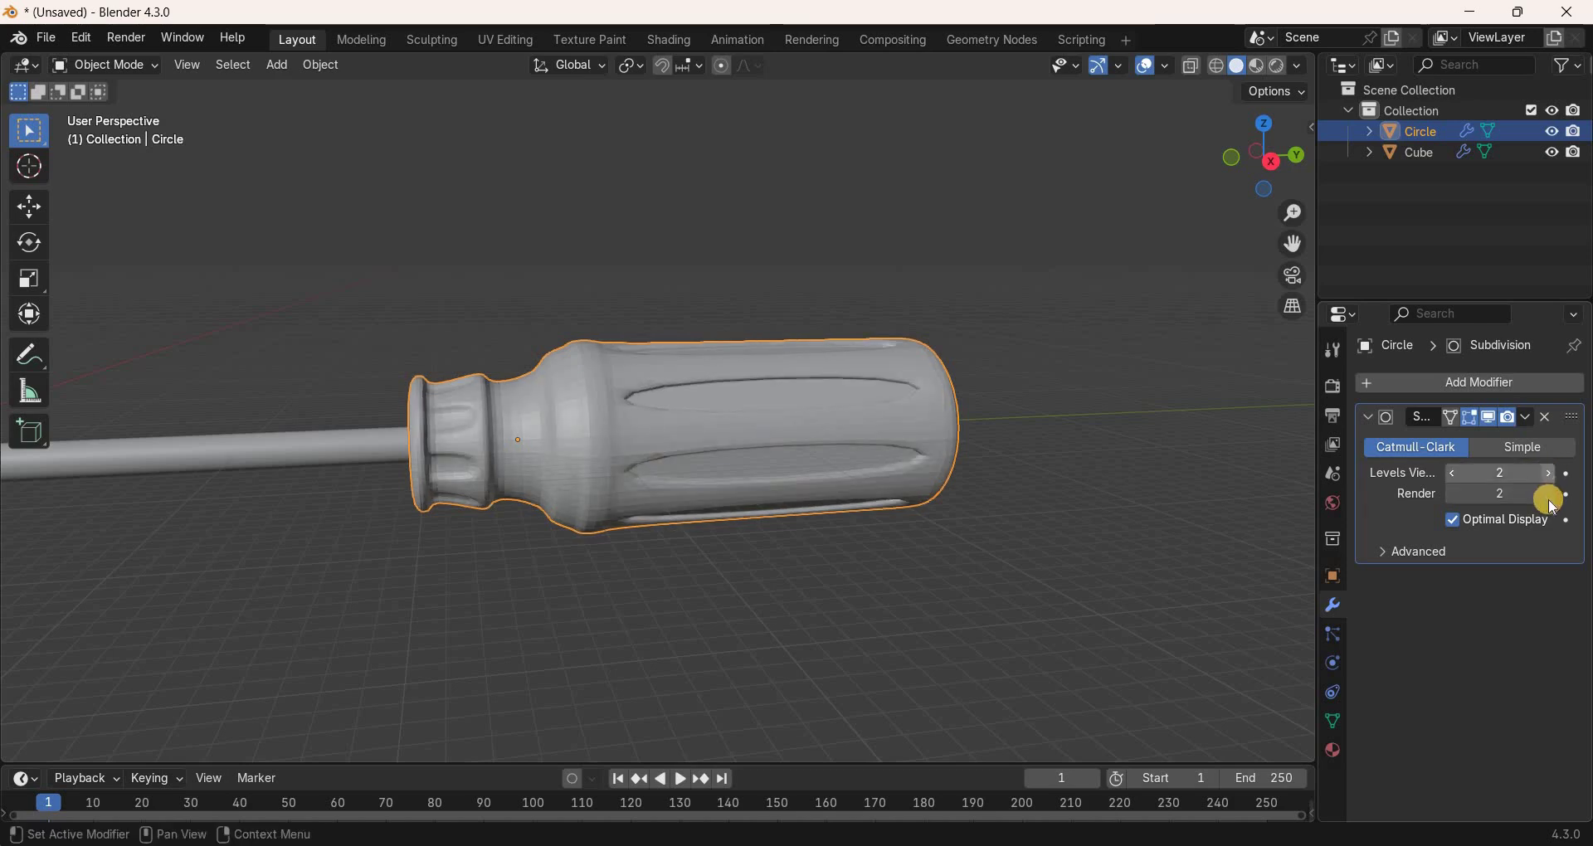
click(1549, 497)
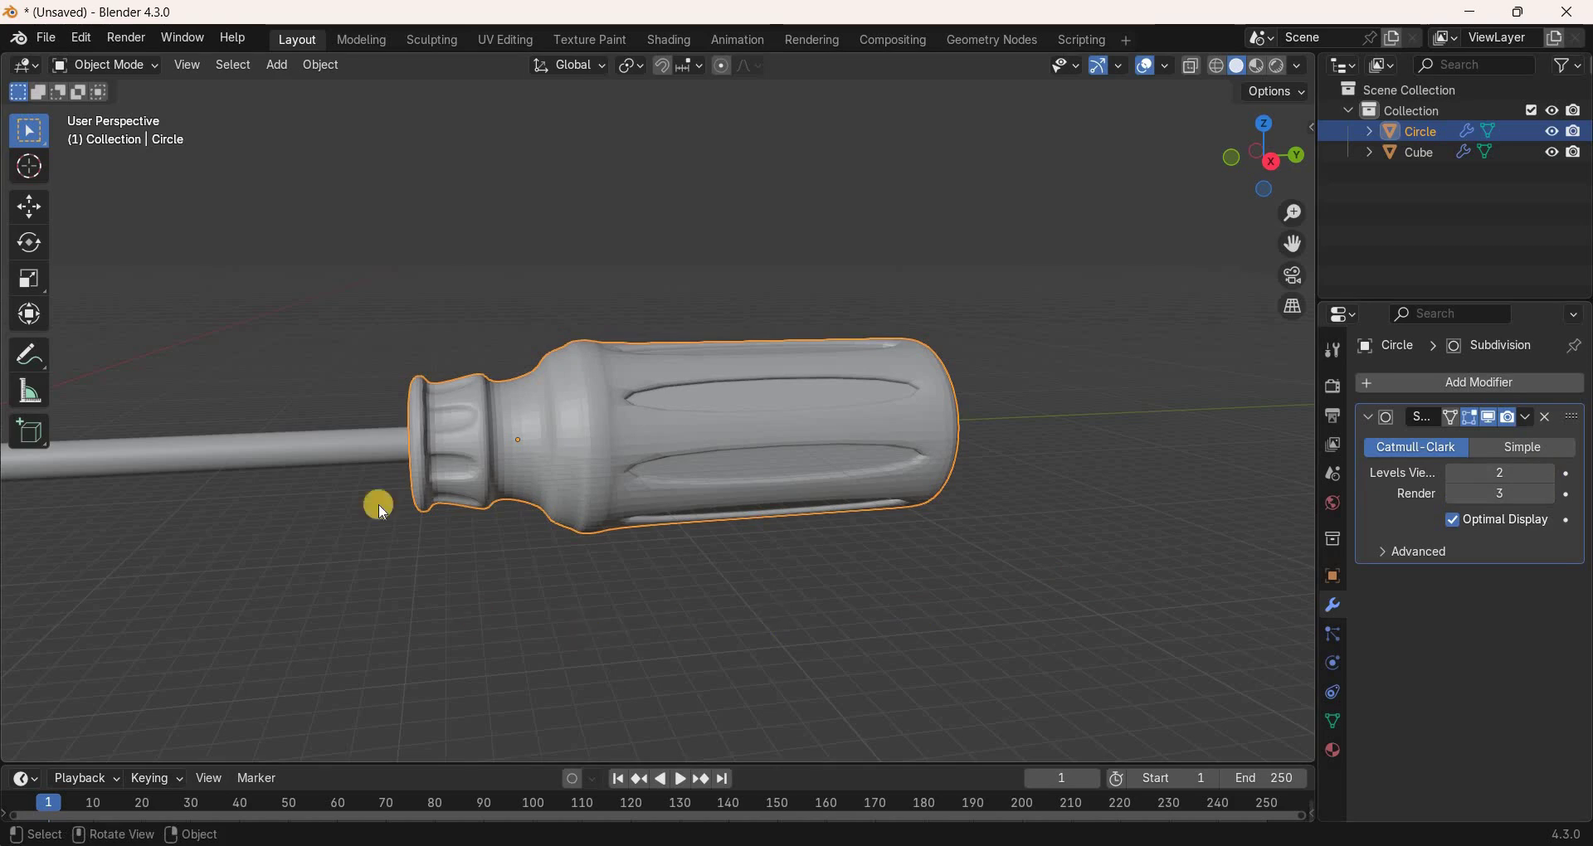
click(324, 67)
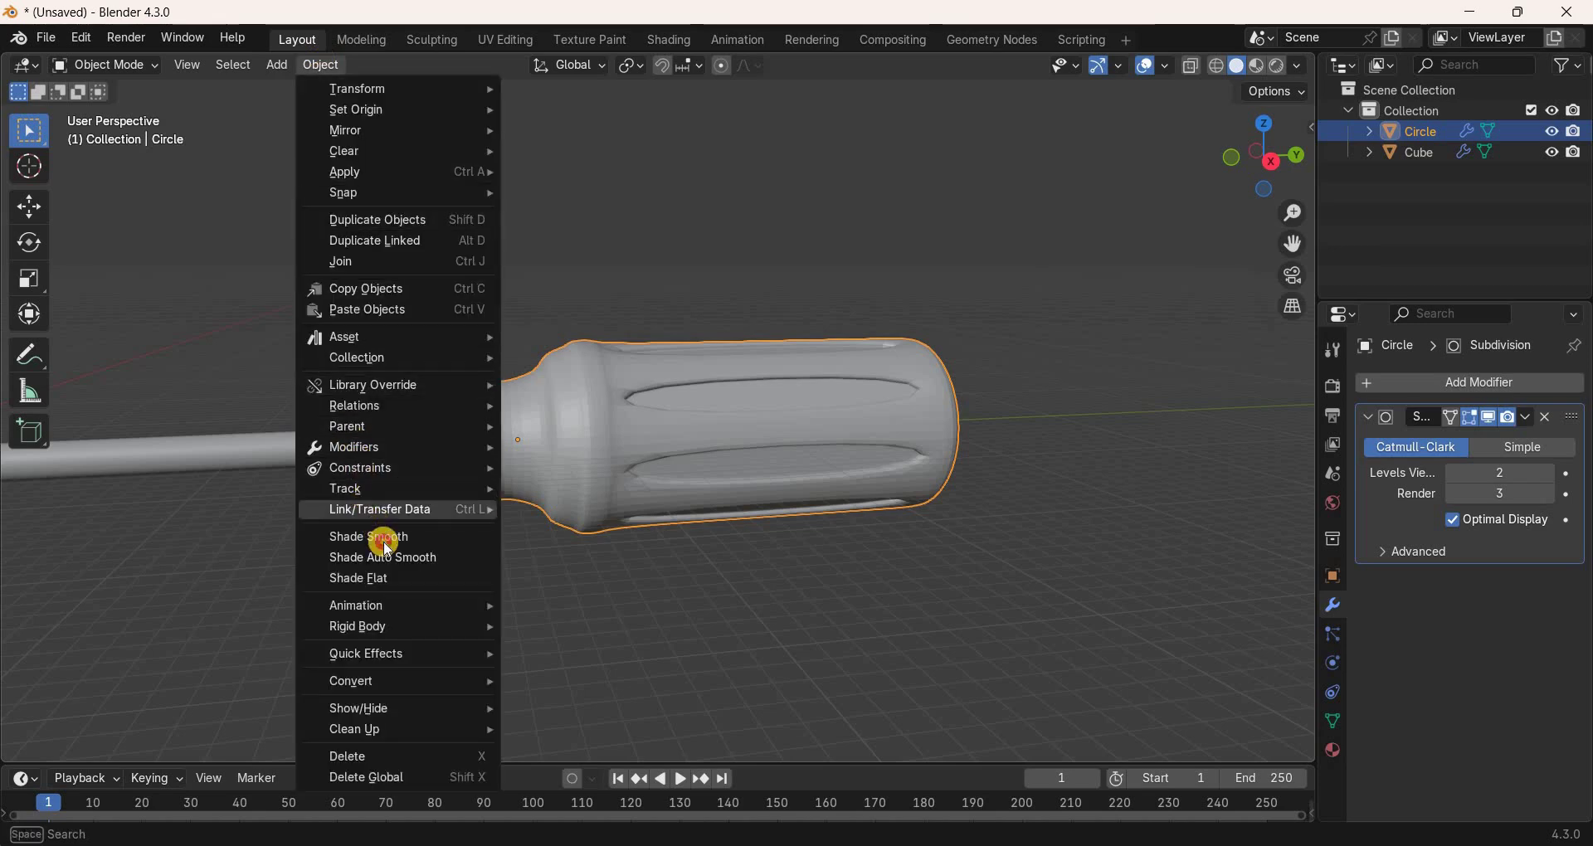
key(Return)
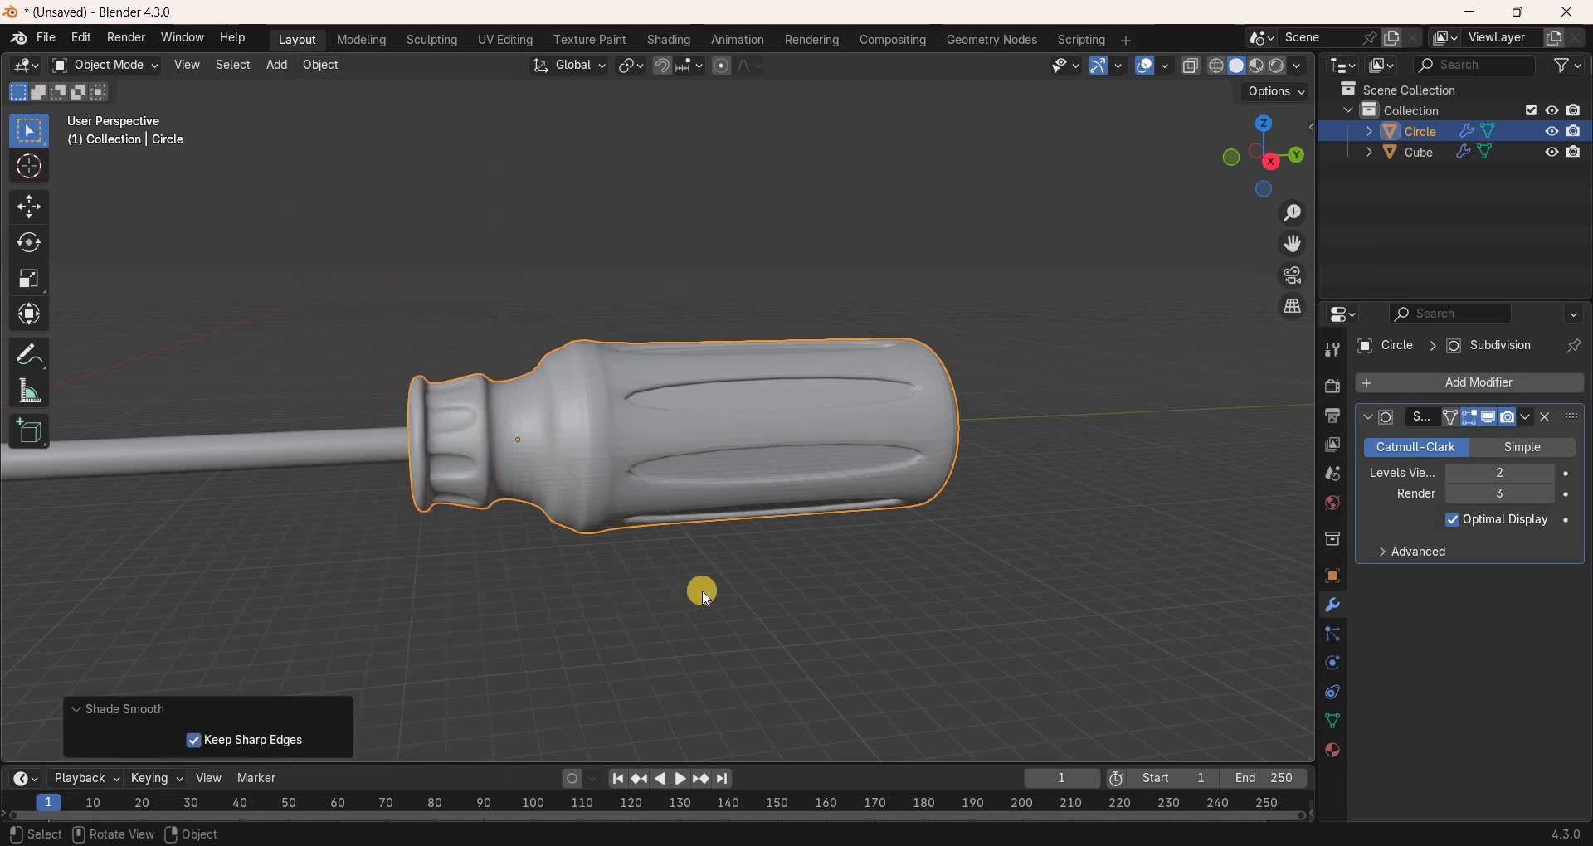
Add two loop cuts around the main grip, sliding one fully to its rear end and one fully to its front end, each with factor 1.
key(Tab)
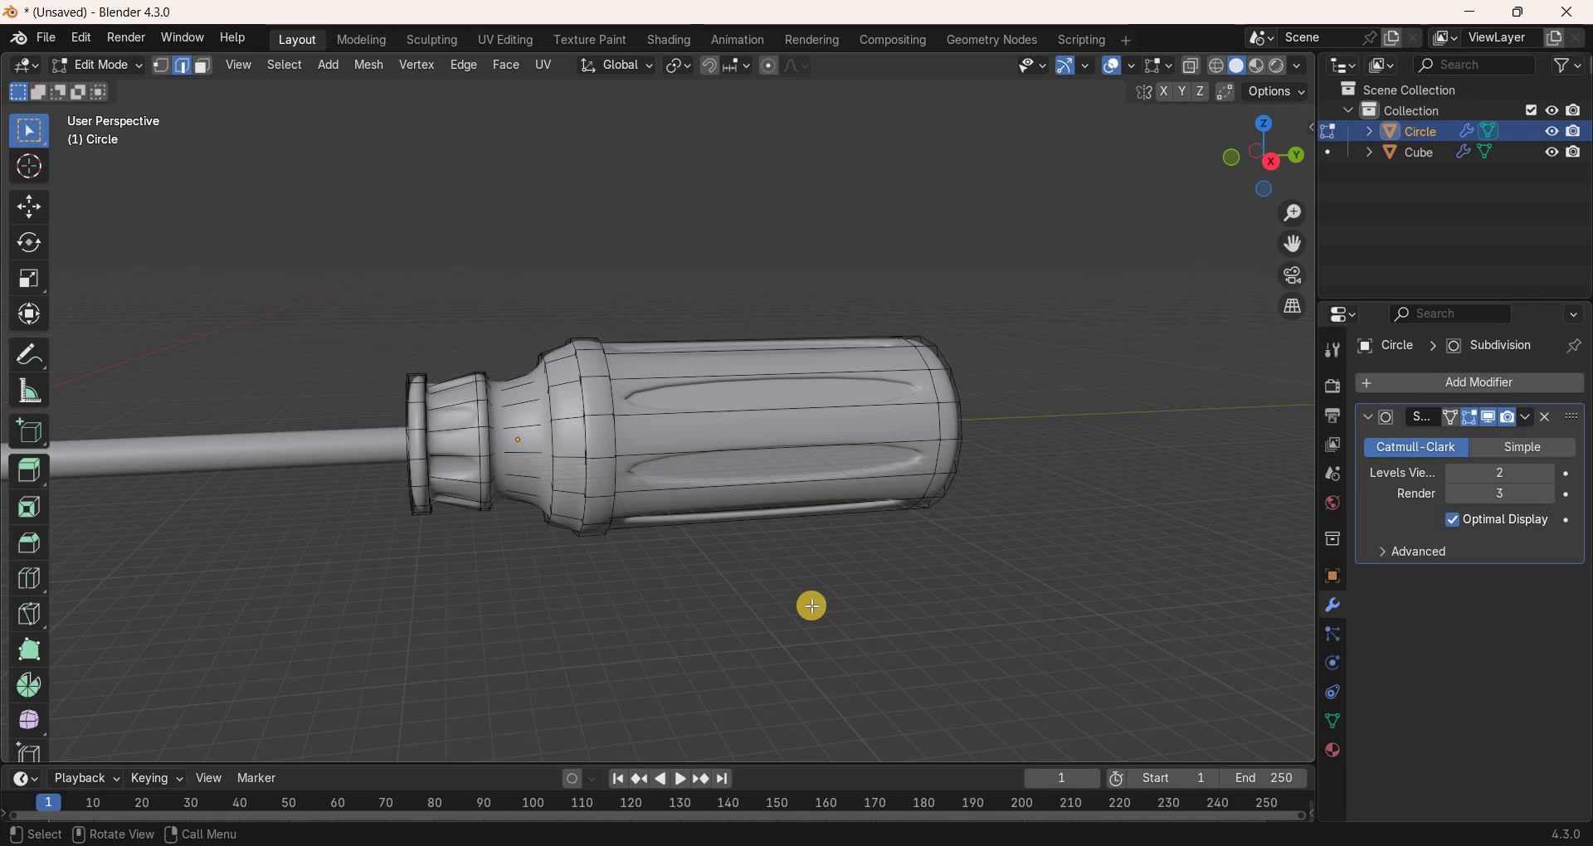
key(ctrl+r)
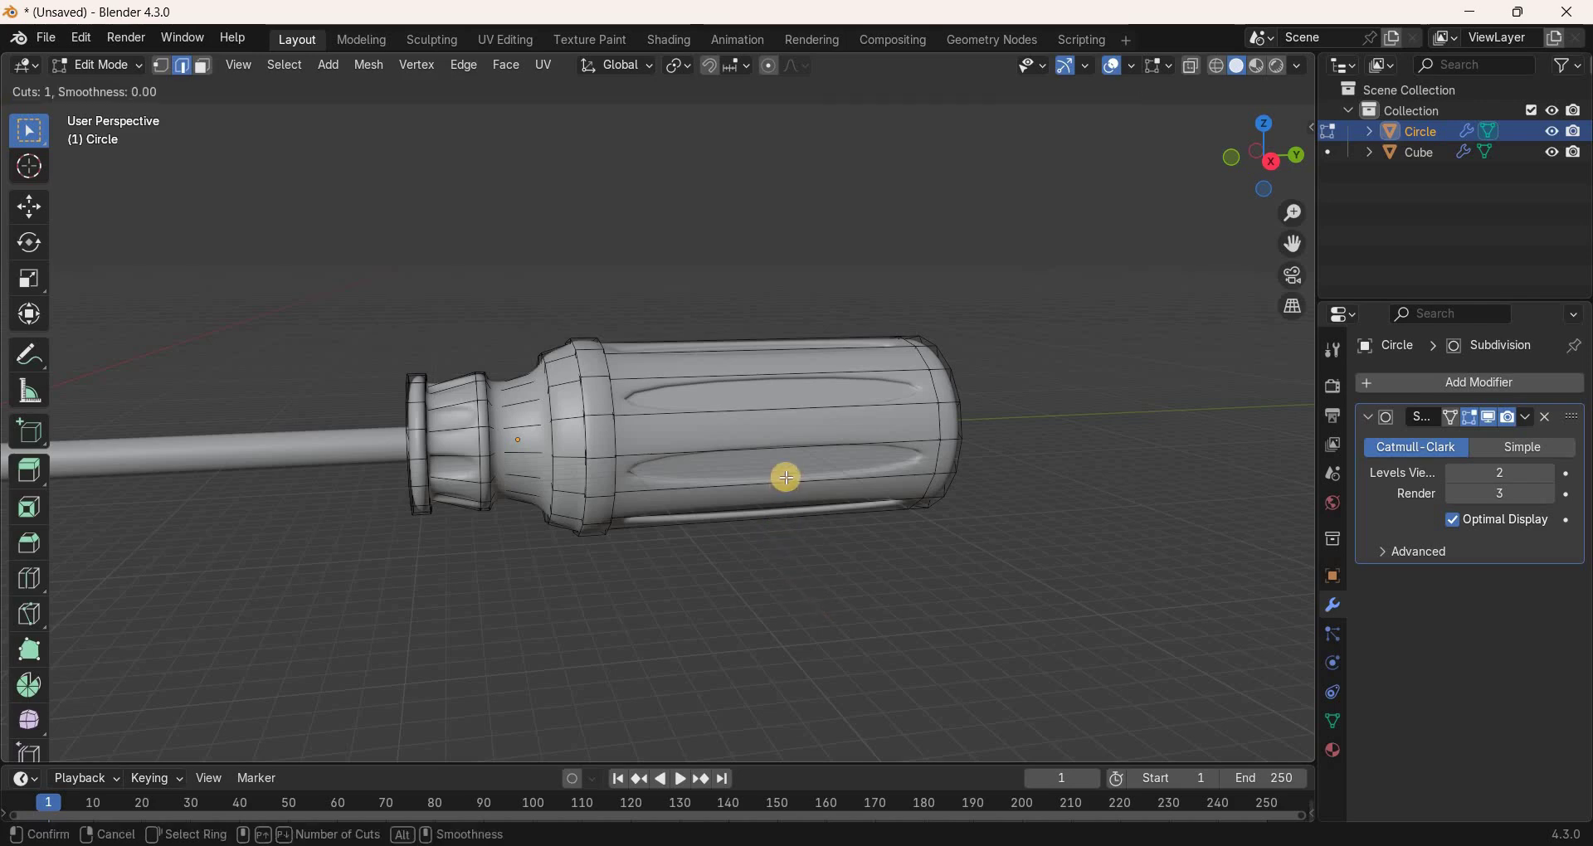
click(787, 477)
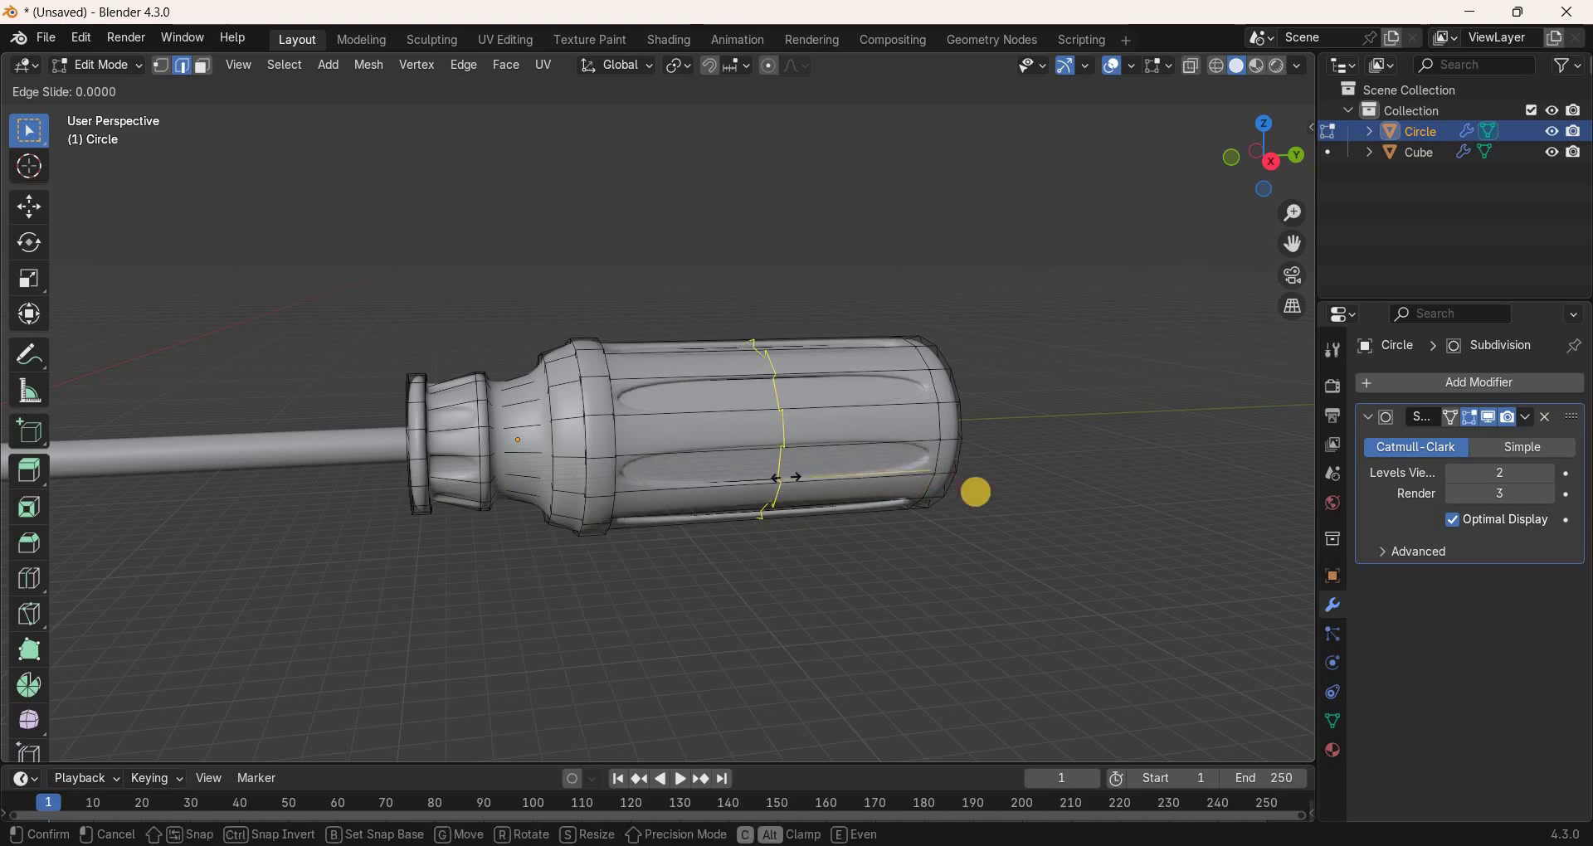
click(825, 565)
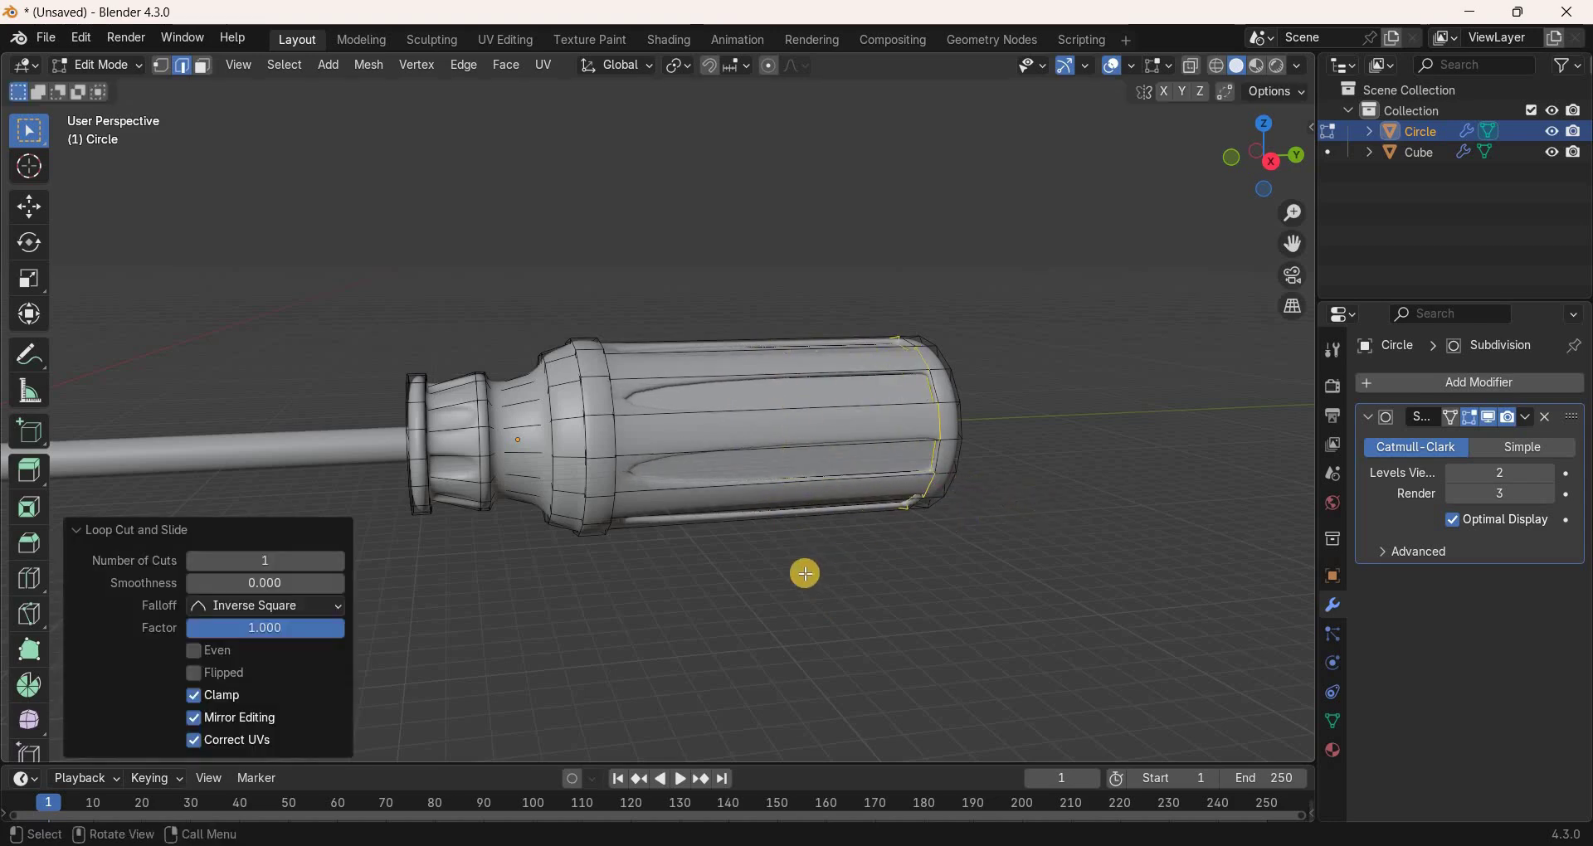
key(ctrl+r)
click(789, 491)
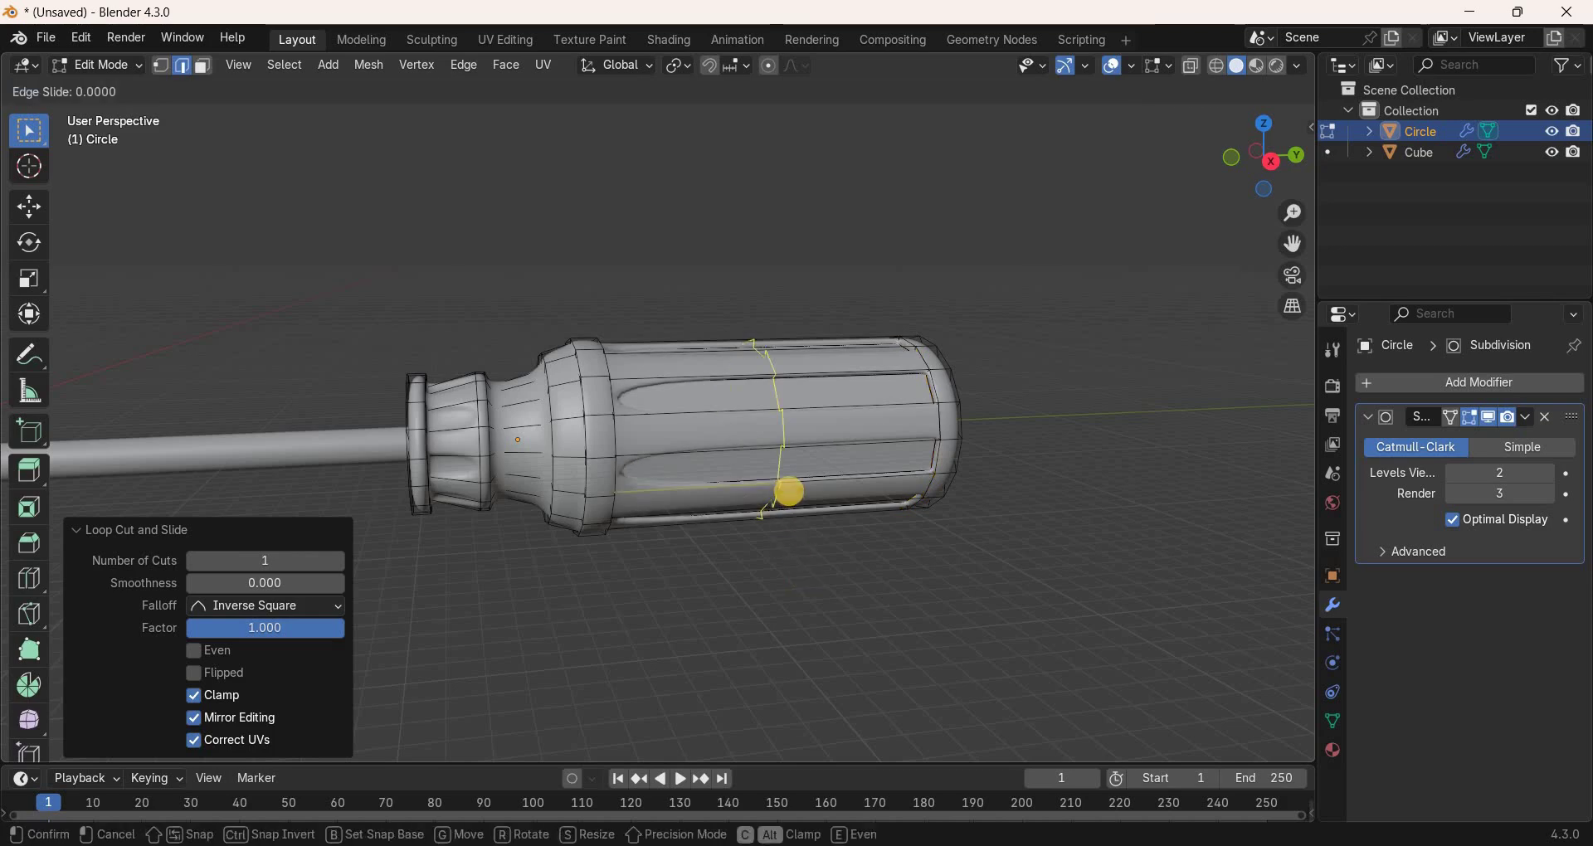
drag(613, 526, 548, 568)
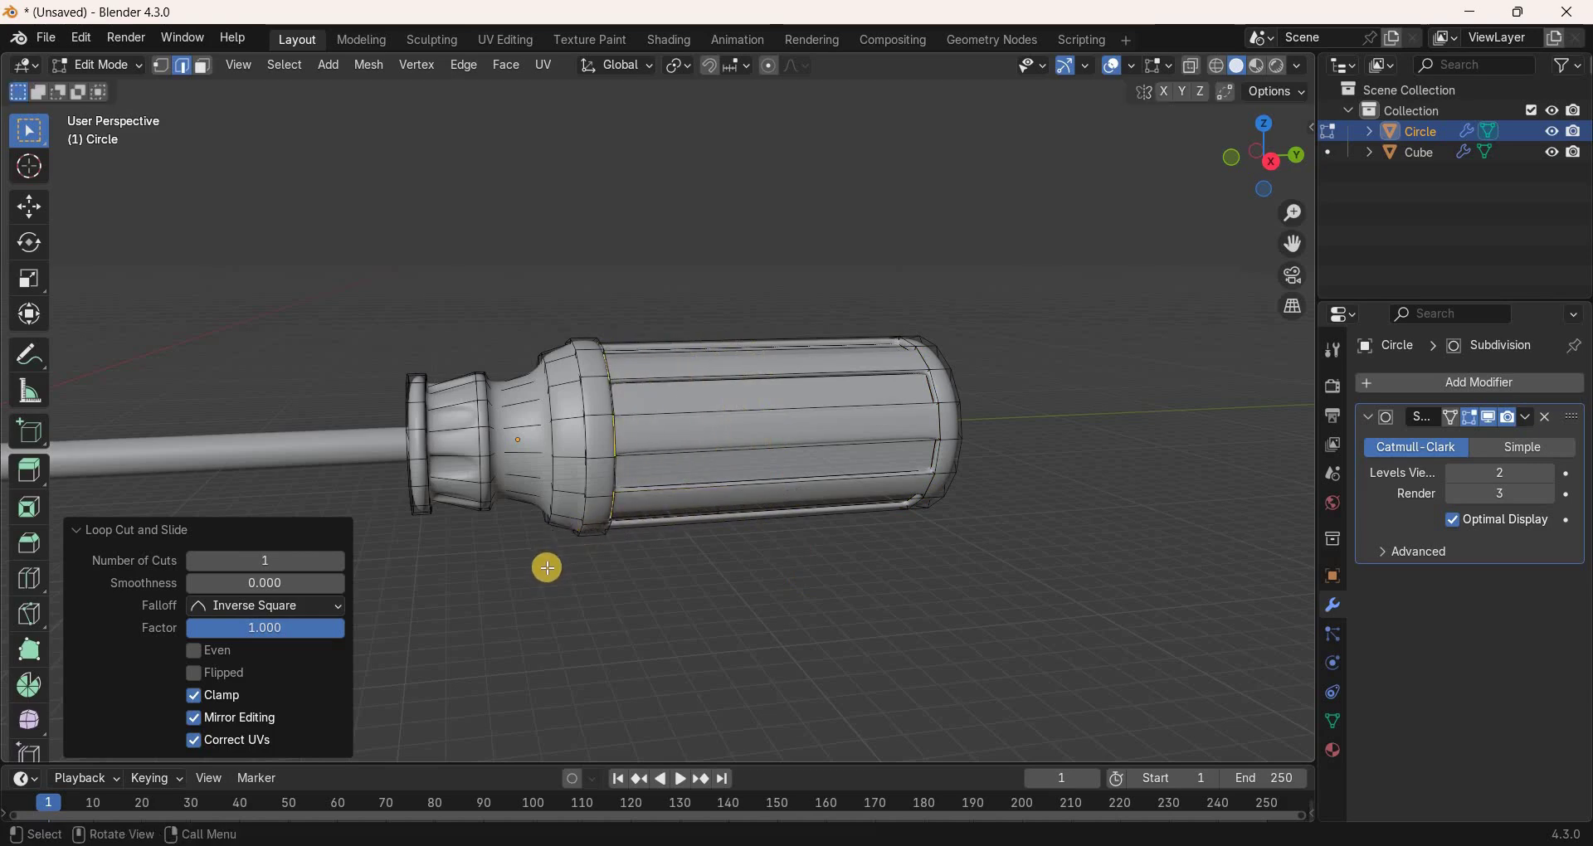
Add two loop cuts to the tapered shoulder before the raised ring, slid to the ring with factor -1 and to the neck with factor 1.
key(ctrl+r)
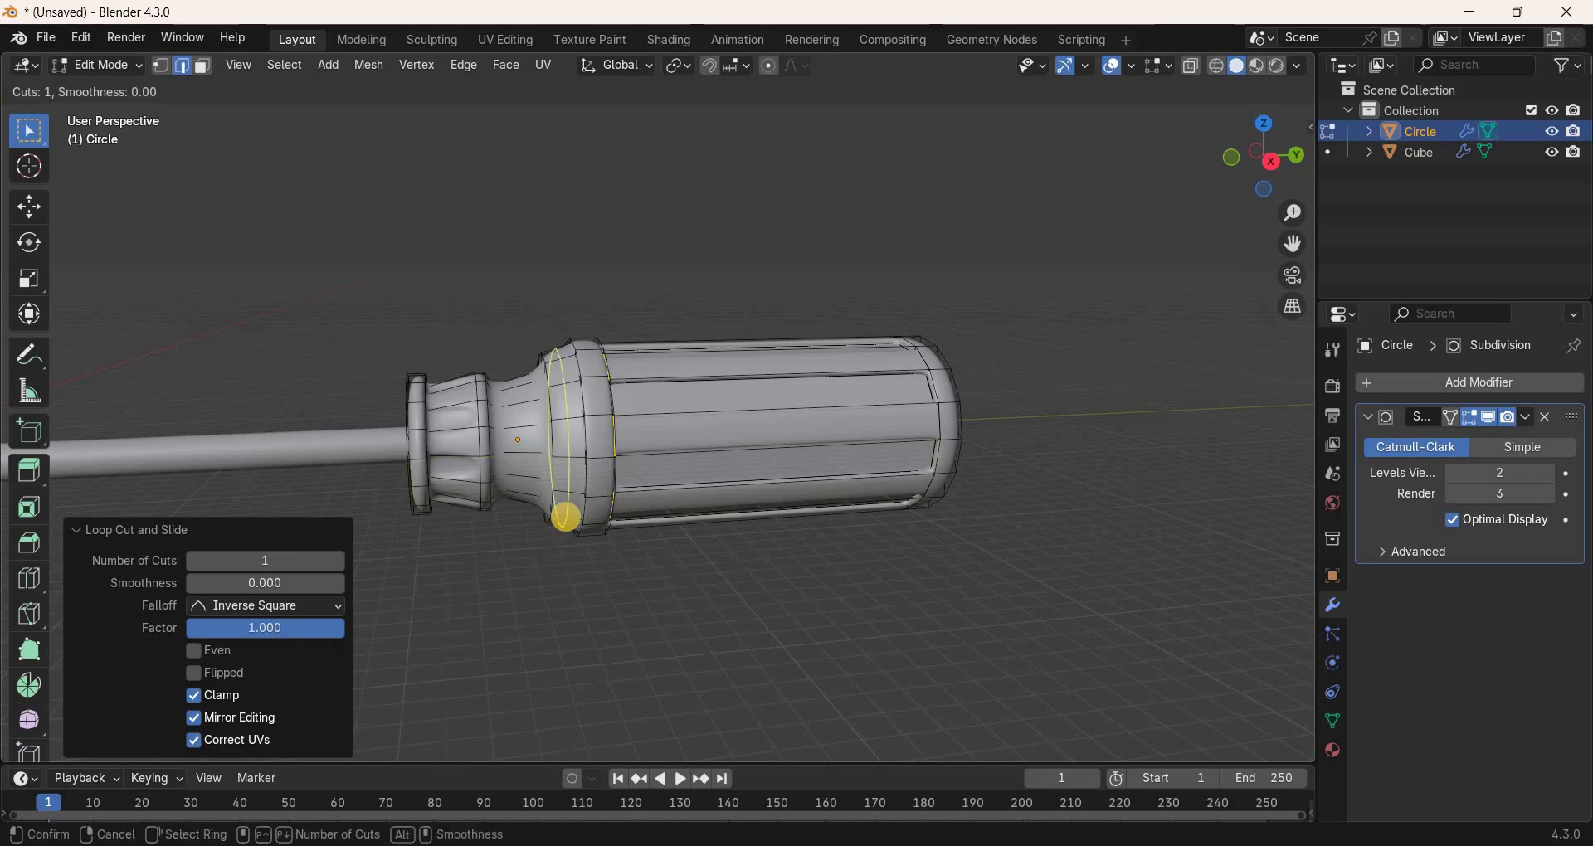
click(565, 517)
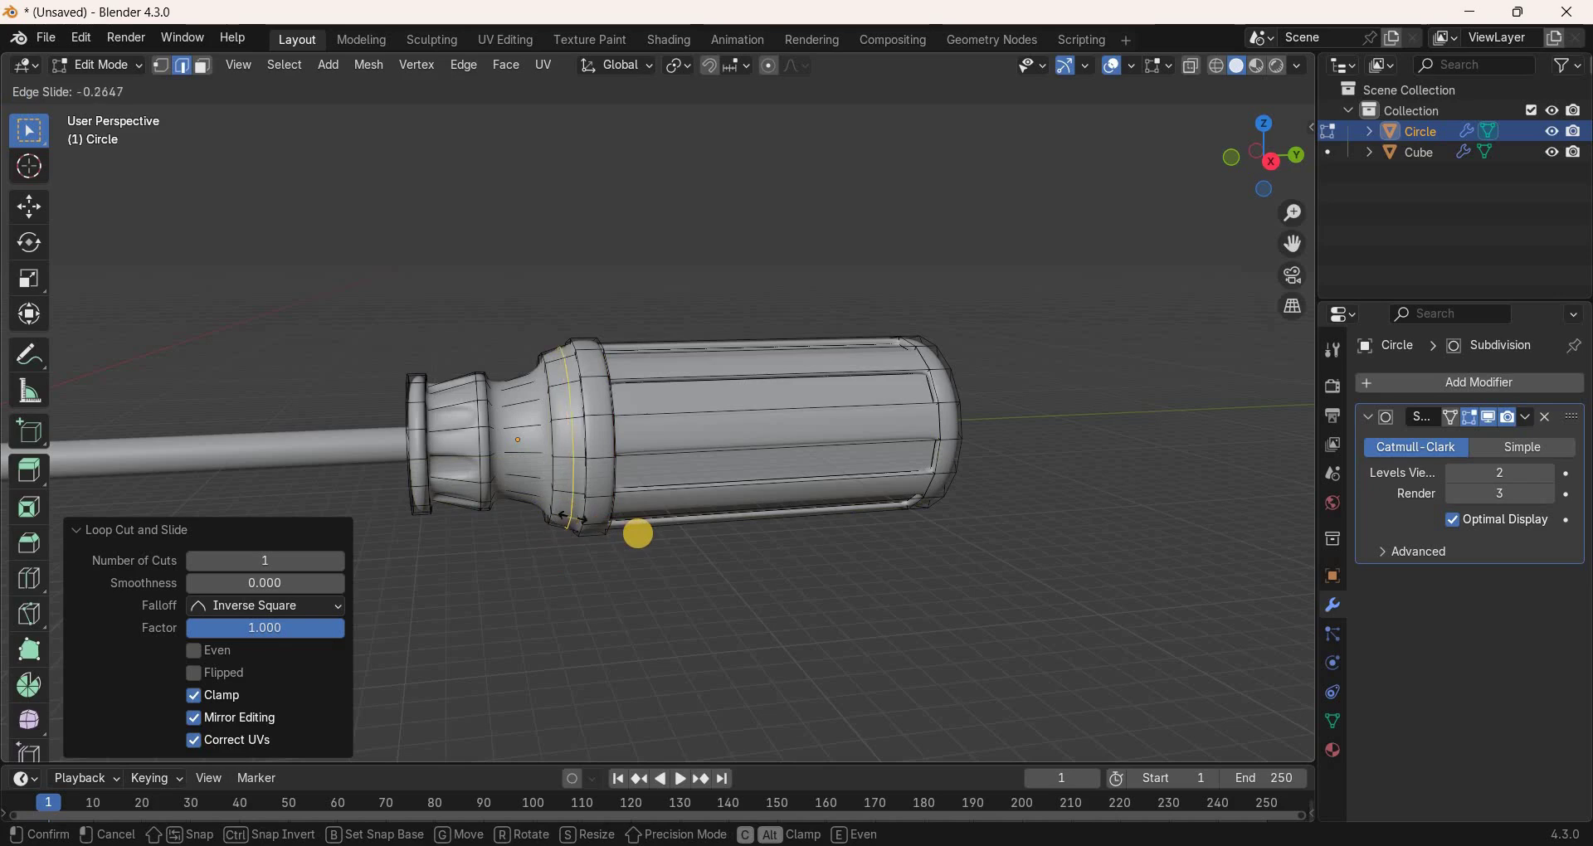
click(570, 571)
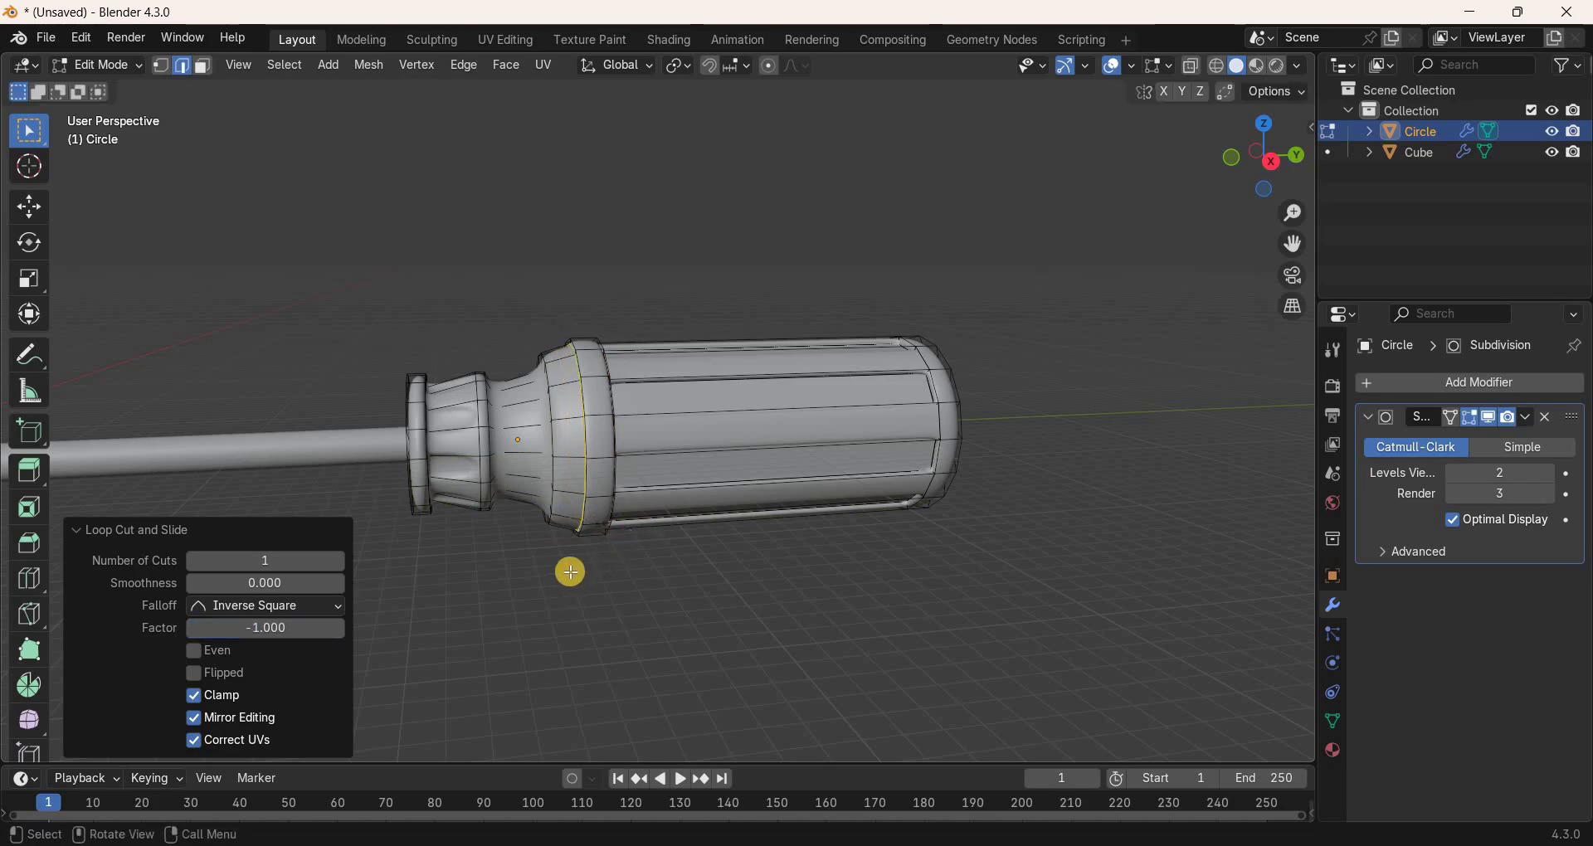
key(ctrl+r)
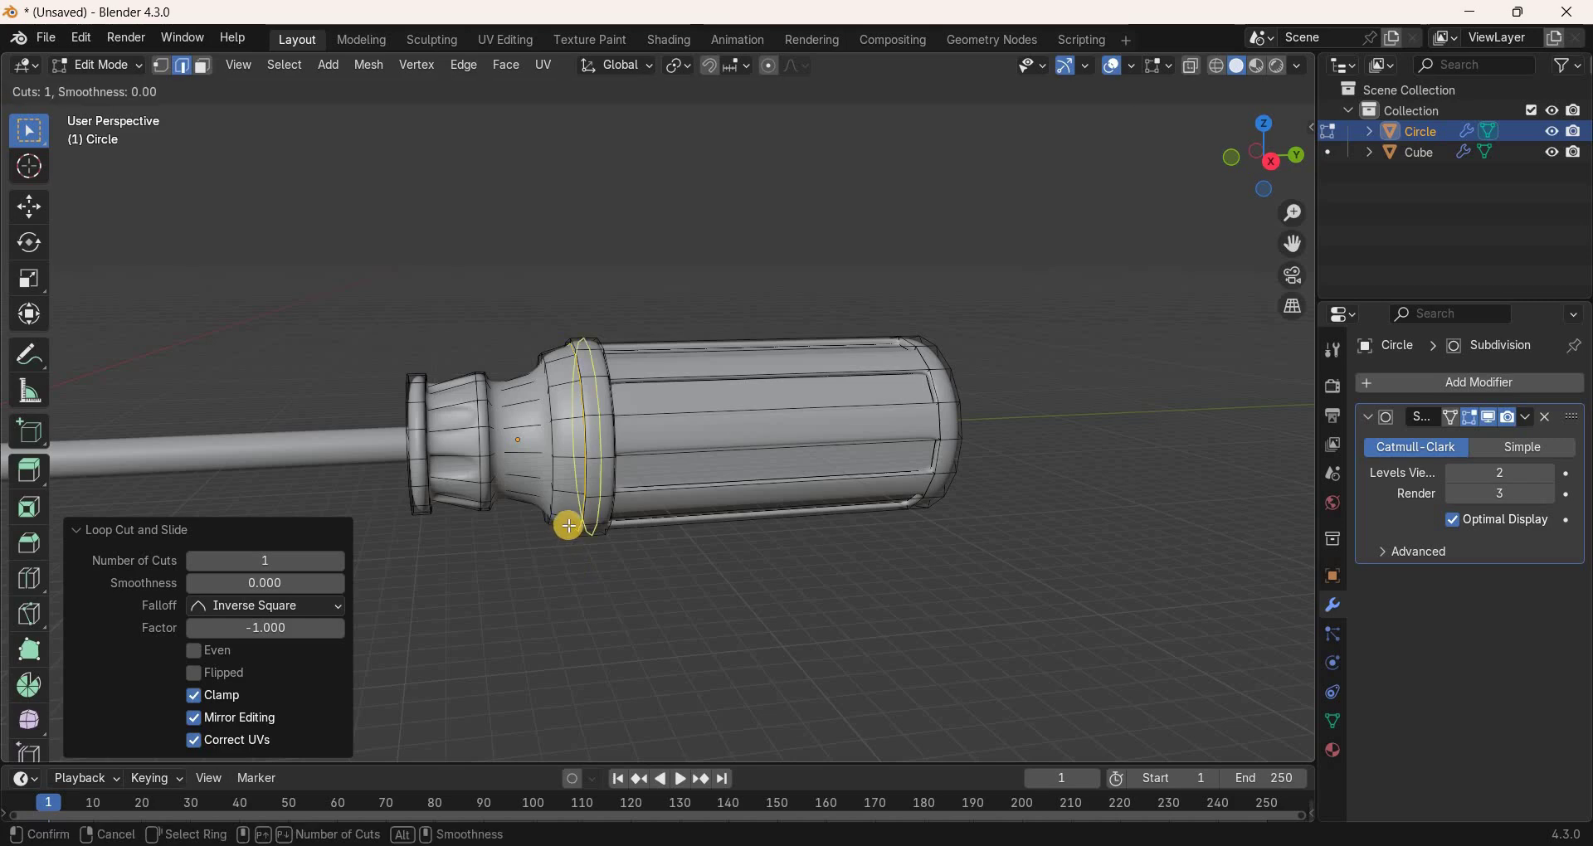
click(568, 524)
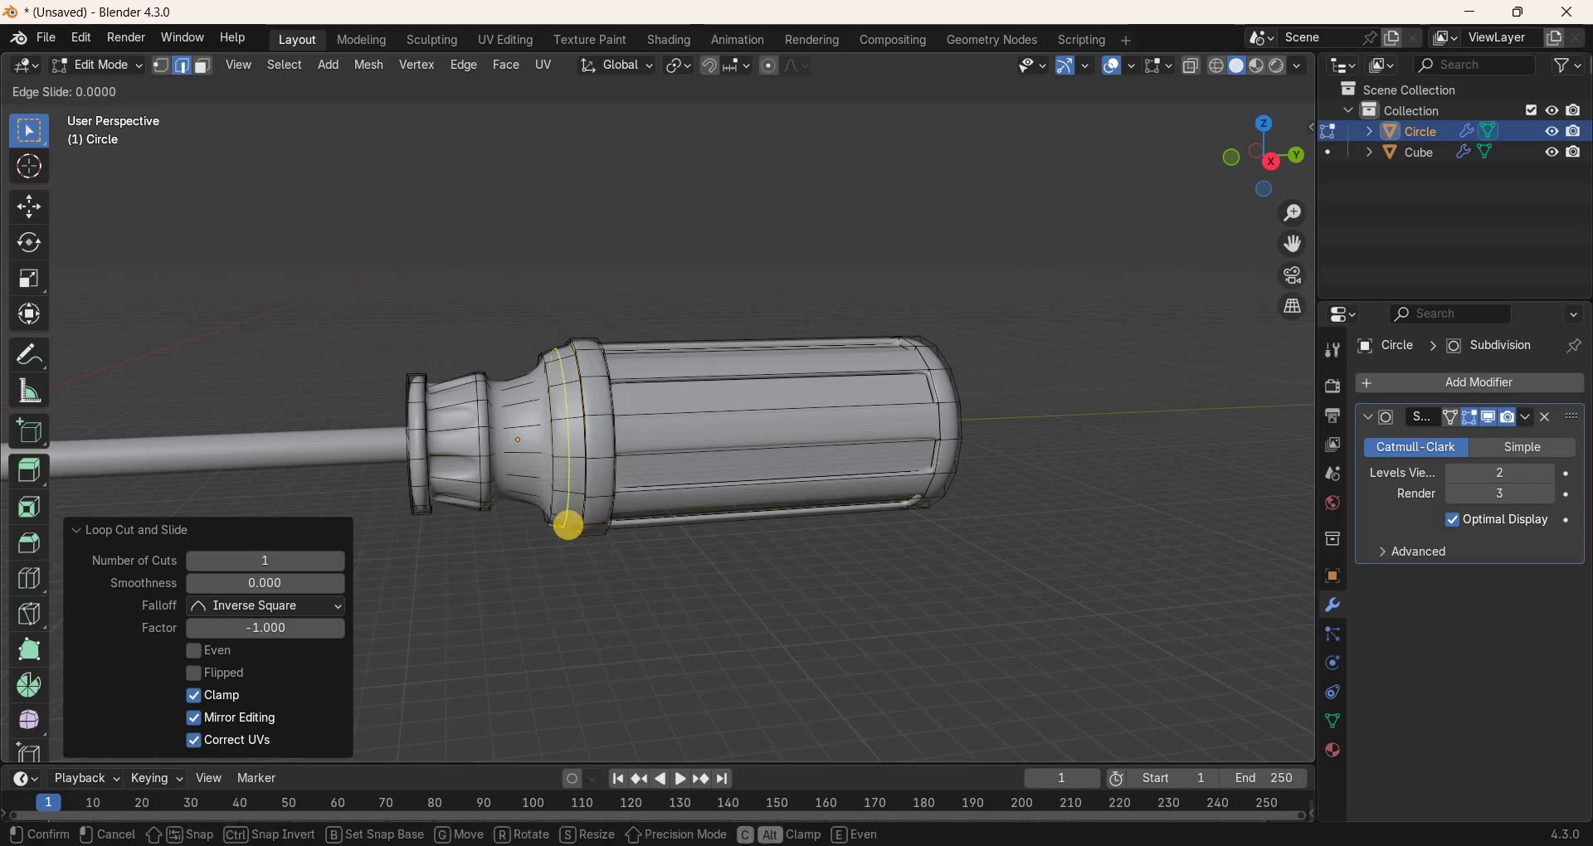
click(506, 505)
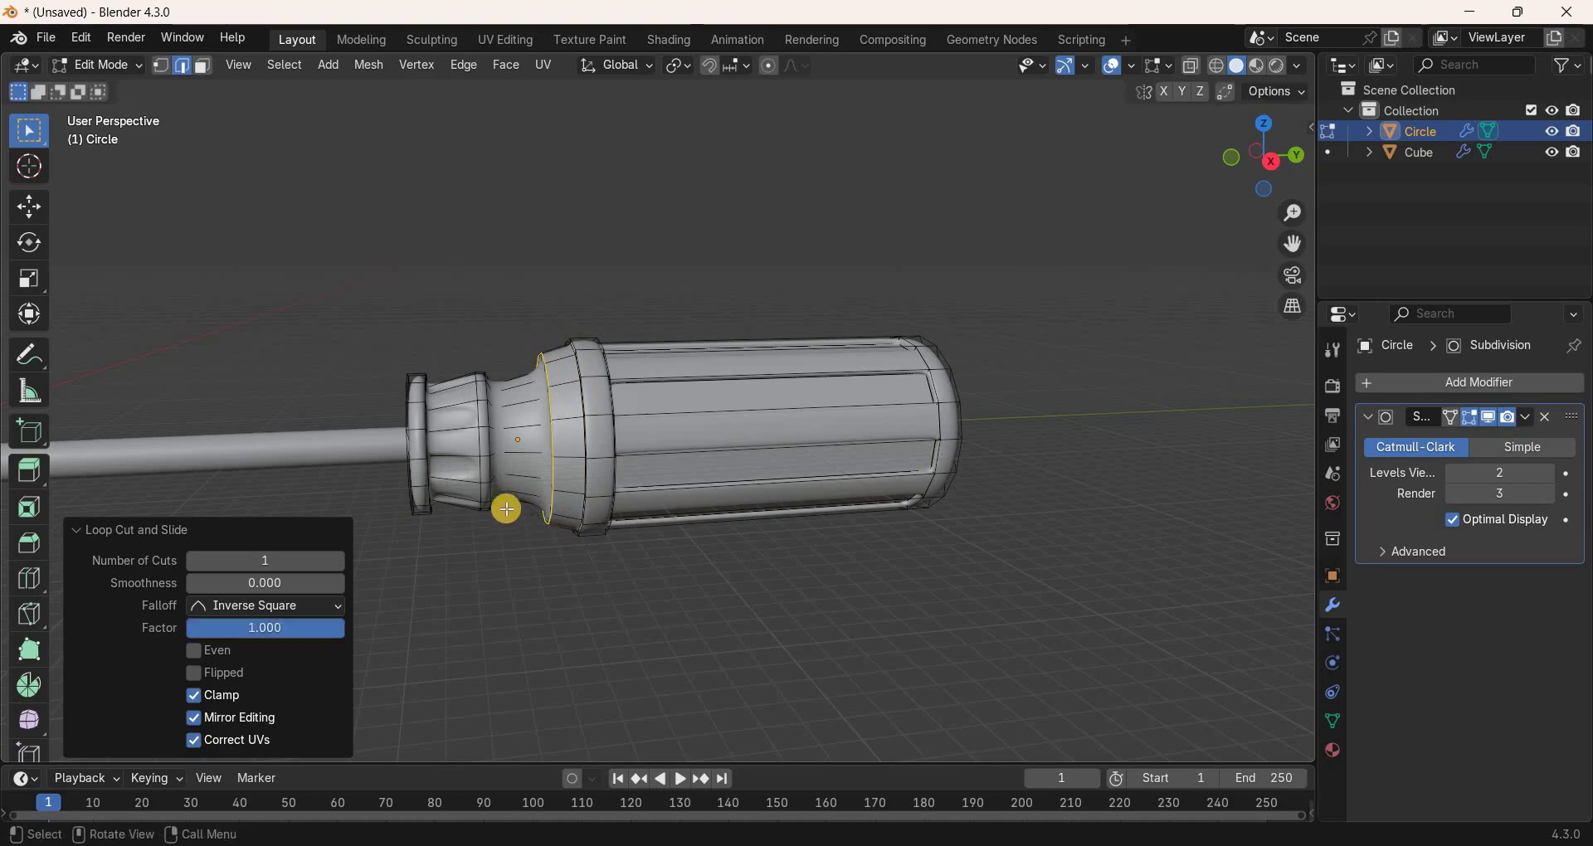
Add a loop cut to the neck slid to the shoulder and one to the collar's grooved band slid to the neck, each with factor -1.
key(ctrl+r)
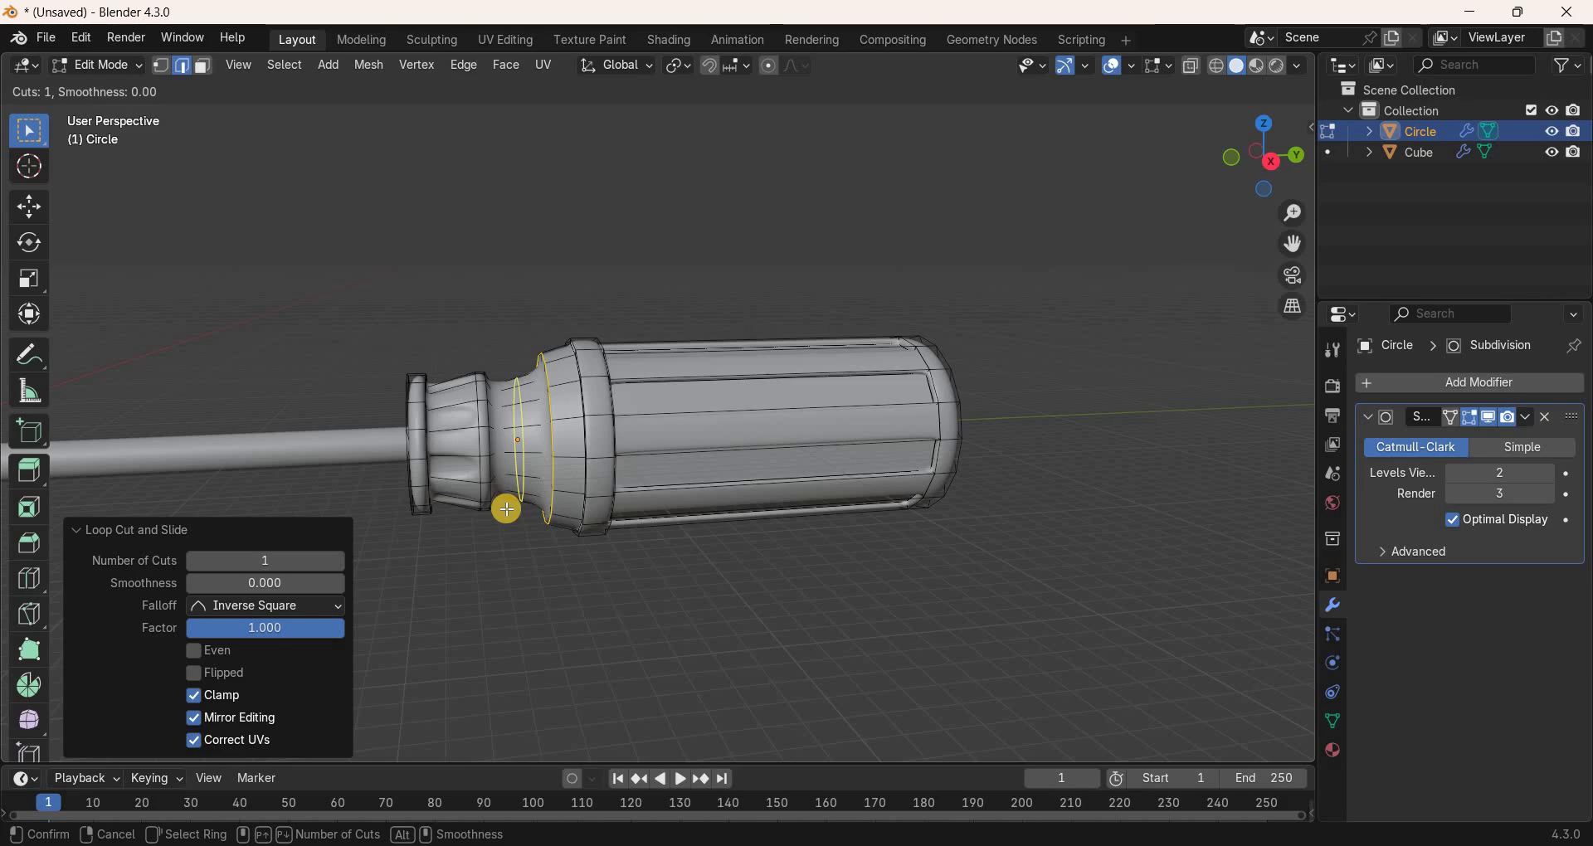
click(506, 507)
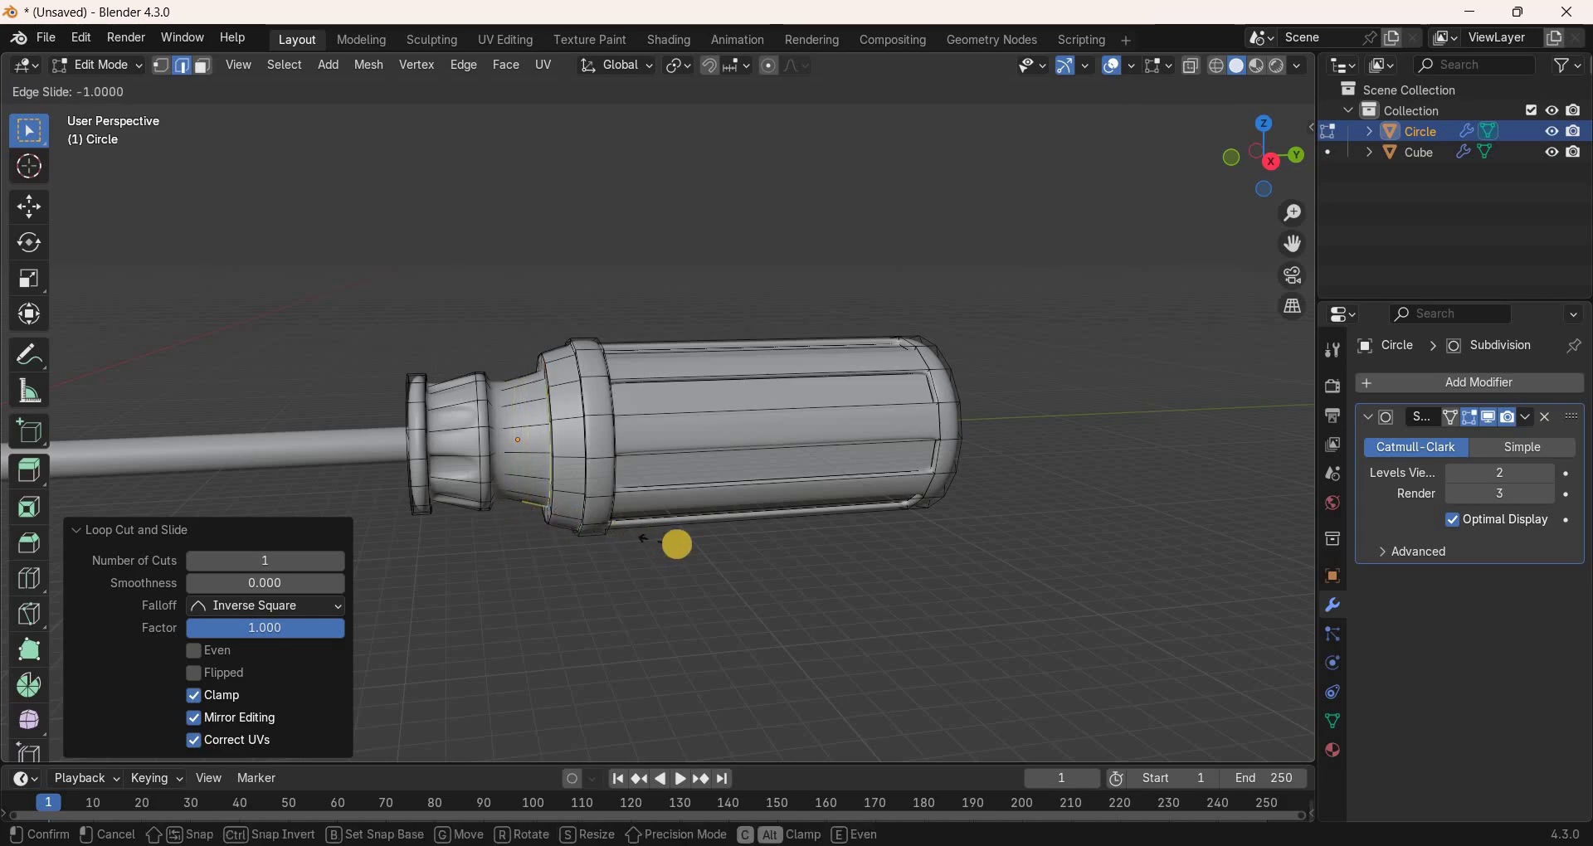
click(455, 558)
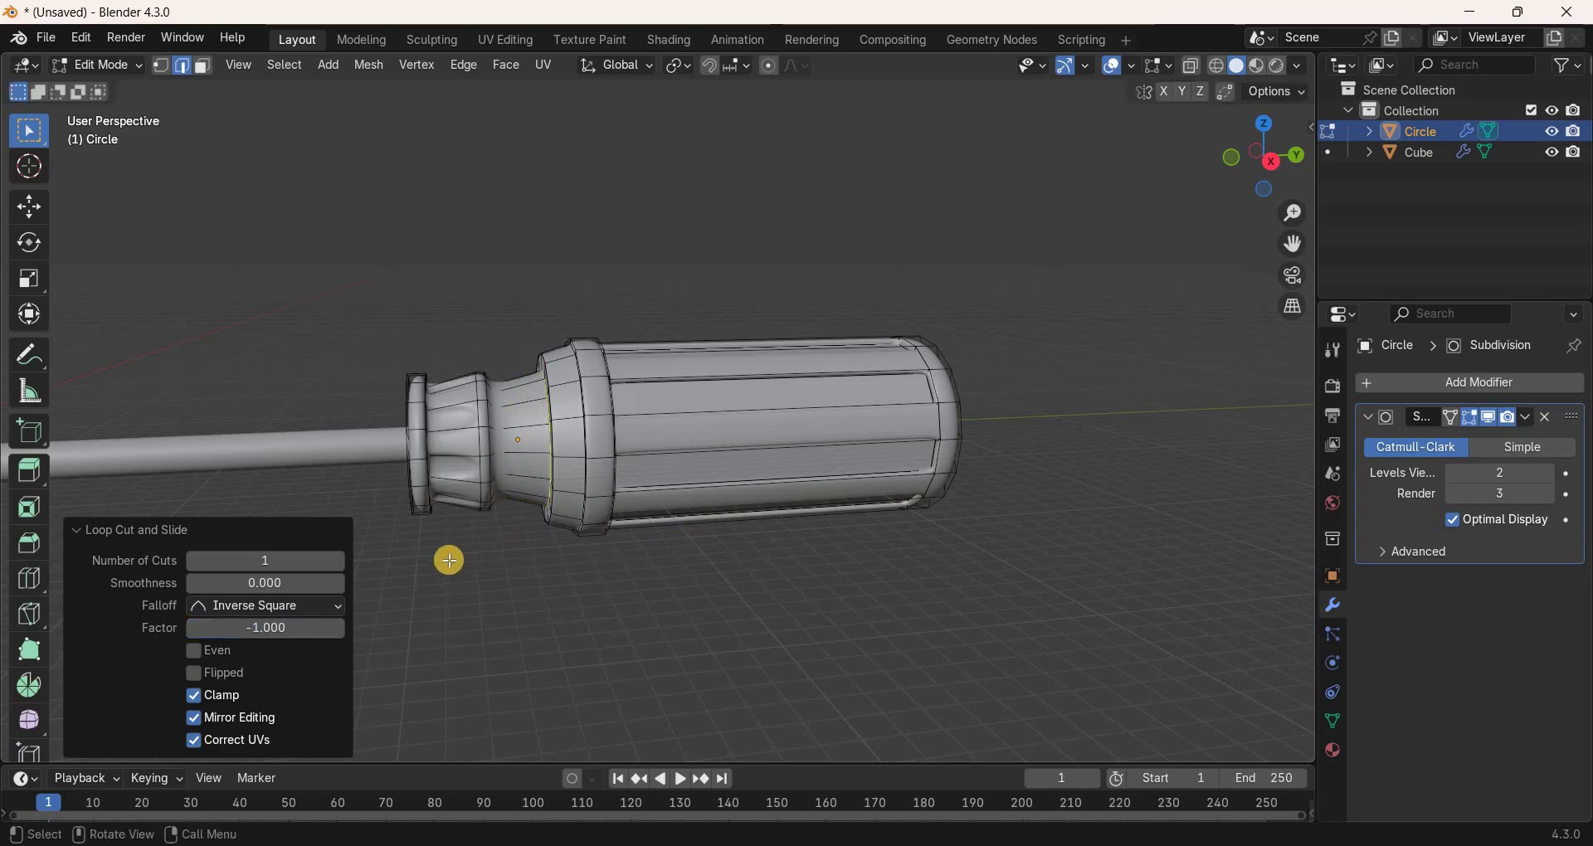
key(ctrl+r)
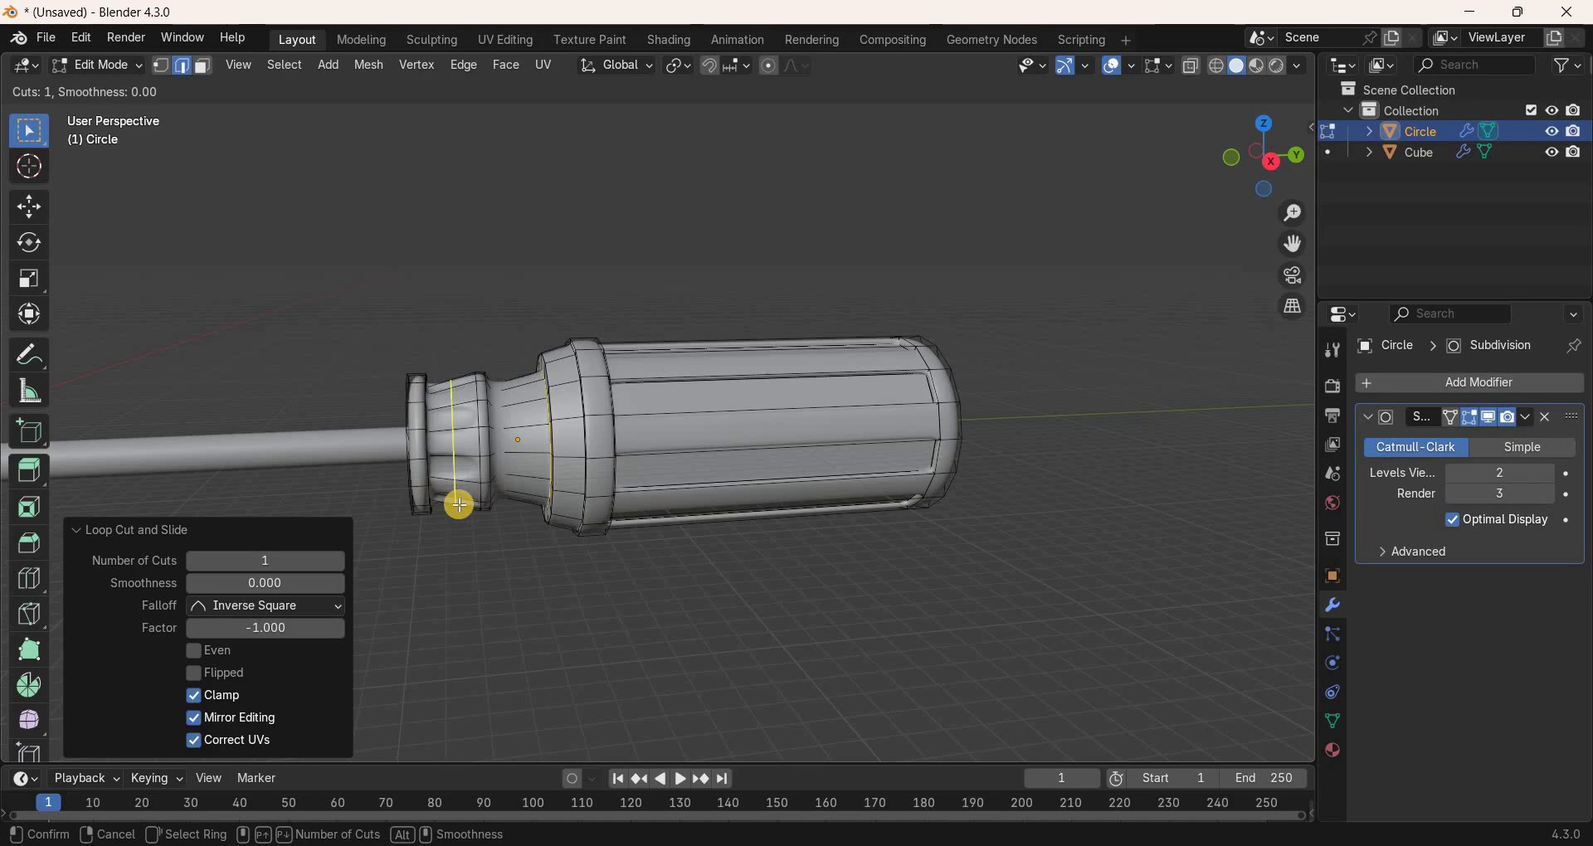
click(459, 504)
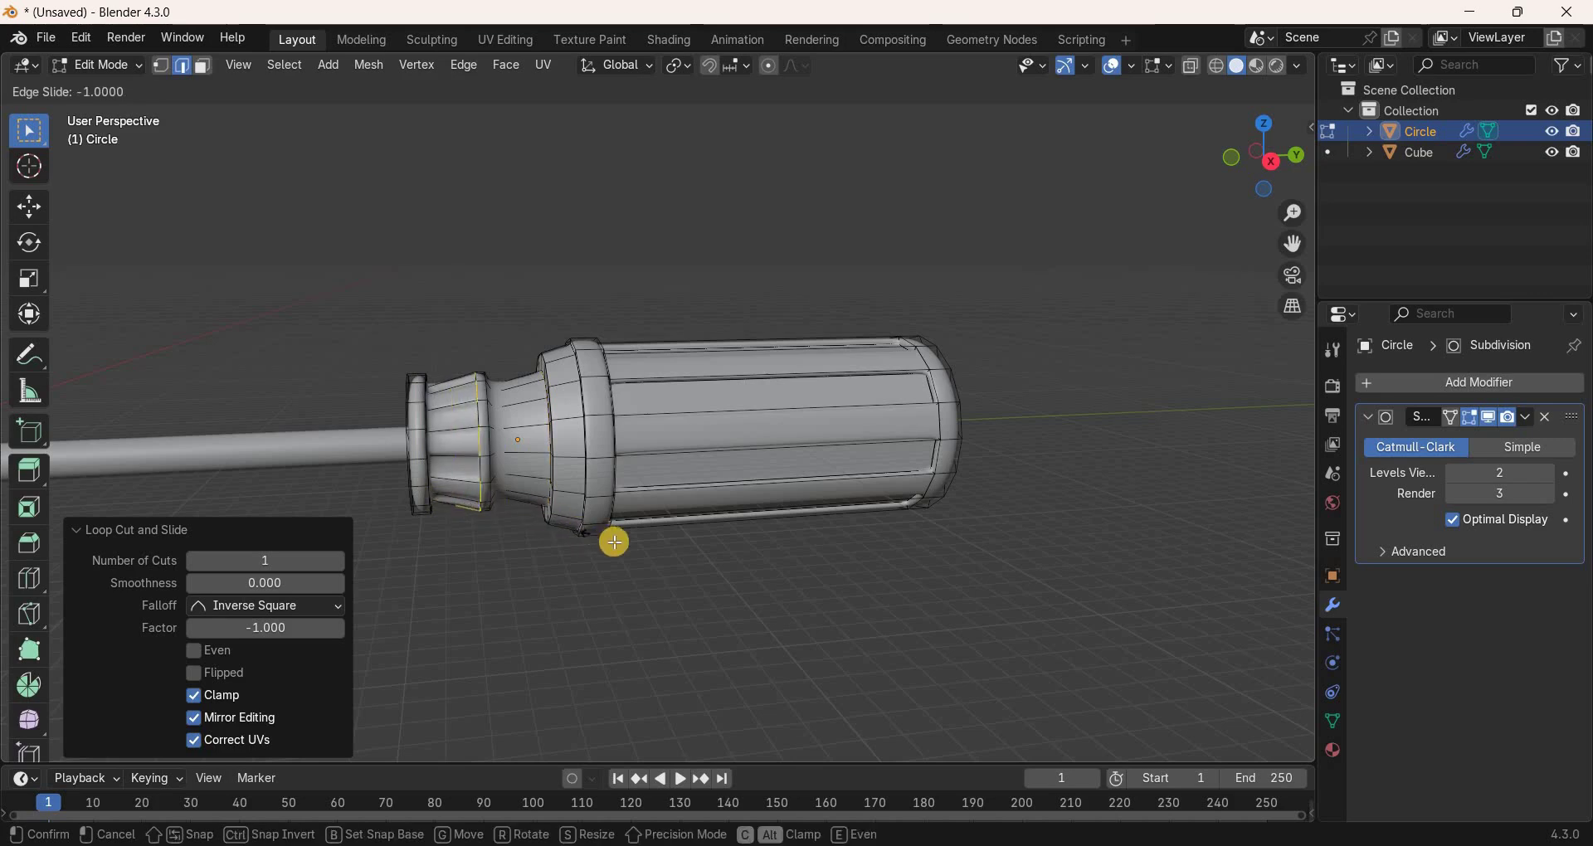
click(1184, 274)
Add two loop cuts to the collar's front face, slid to the shaft hole with factor 1 and to the outer rim with factor -1.
drag(1245, 171, 645, 598)
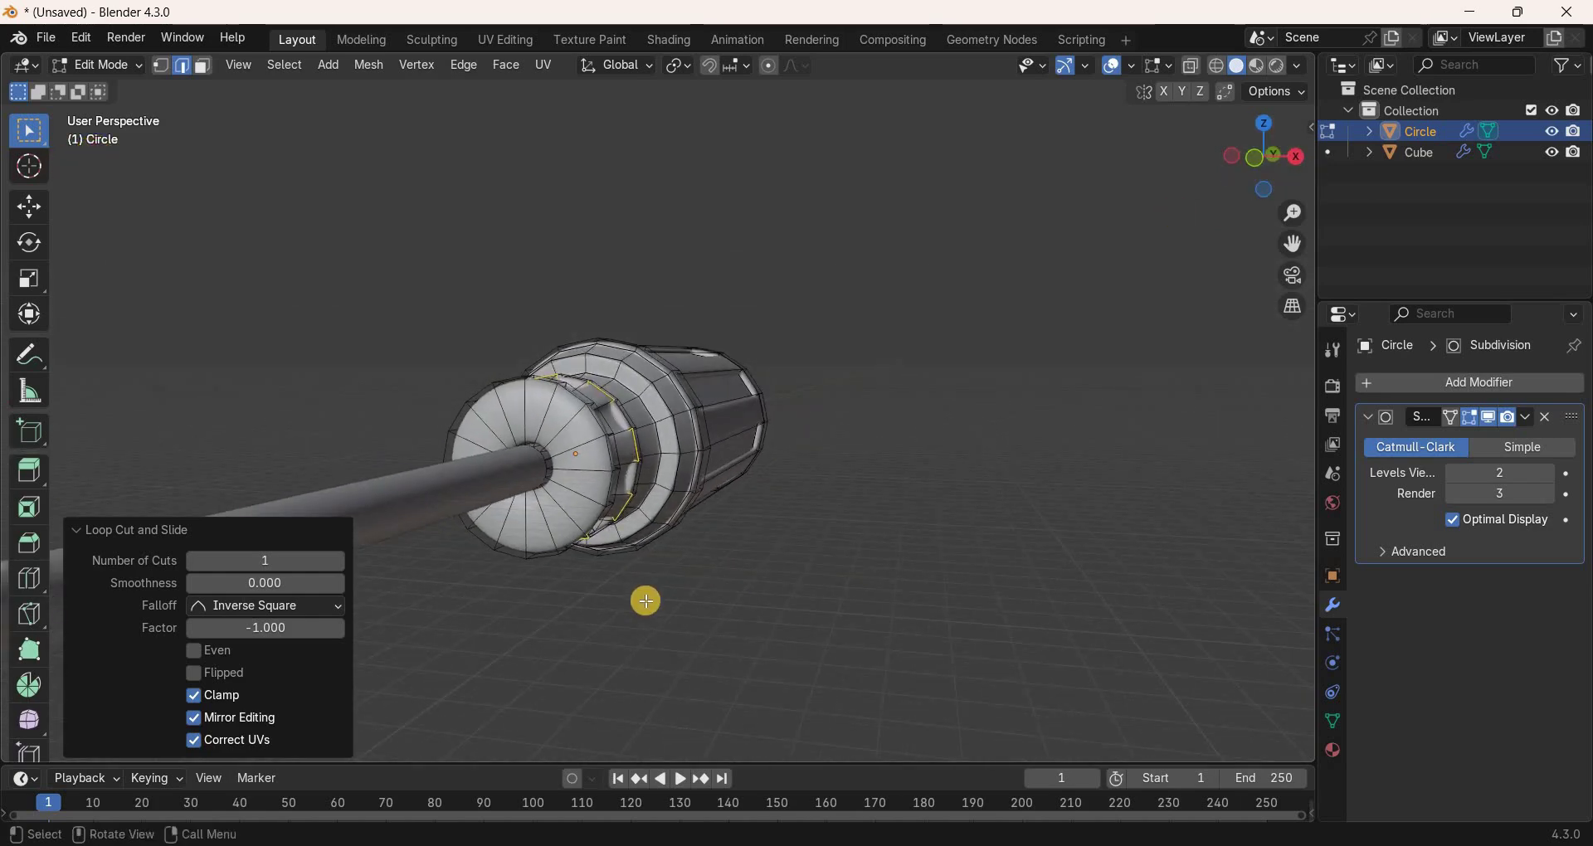
key(ctrl+r)
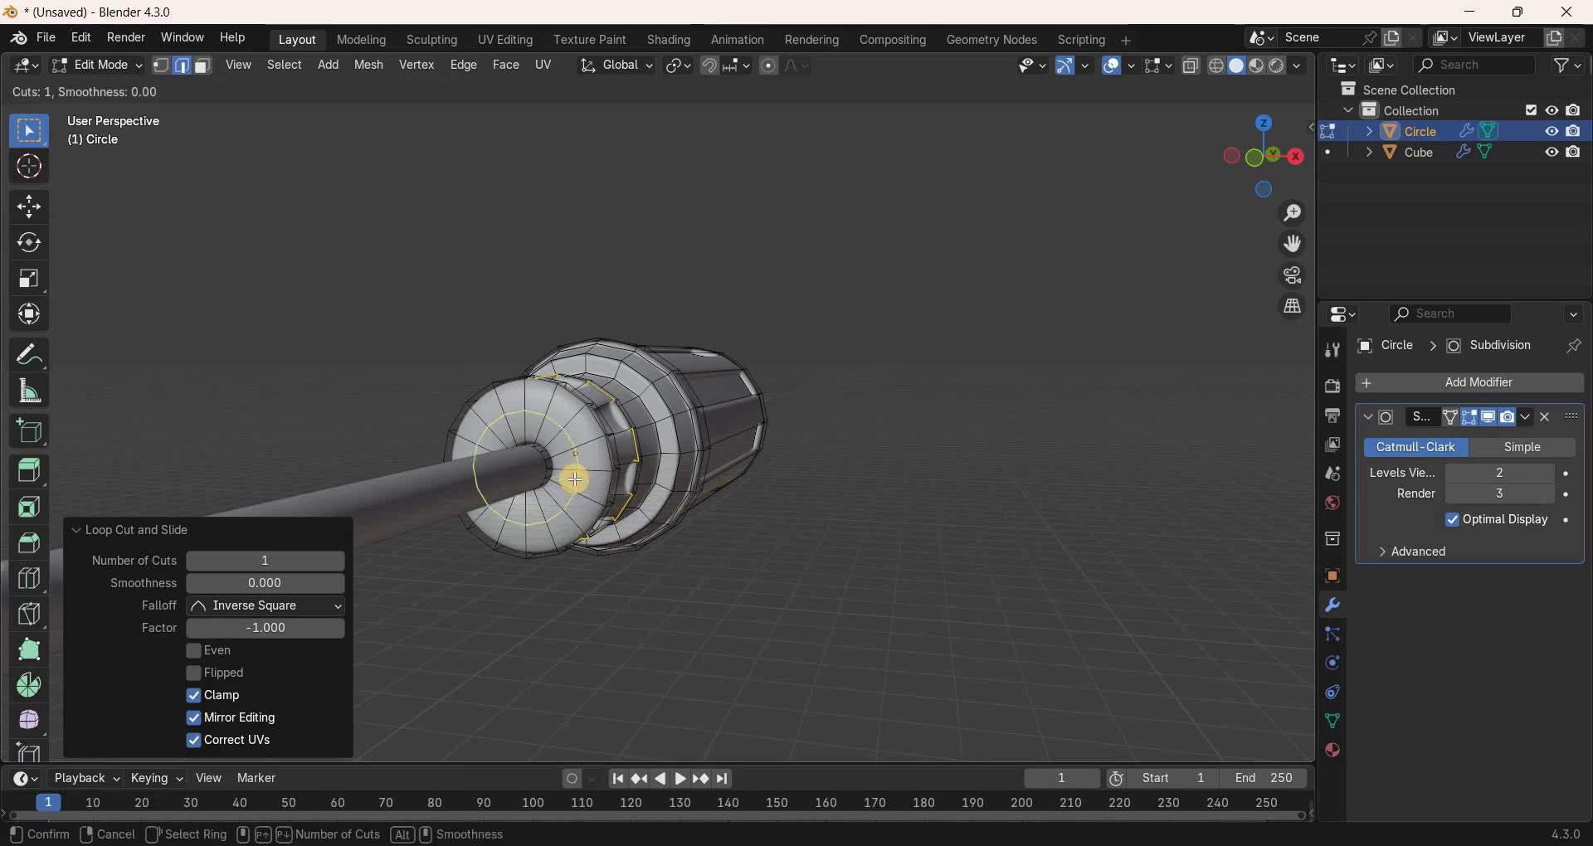
click(574, 479)
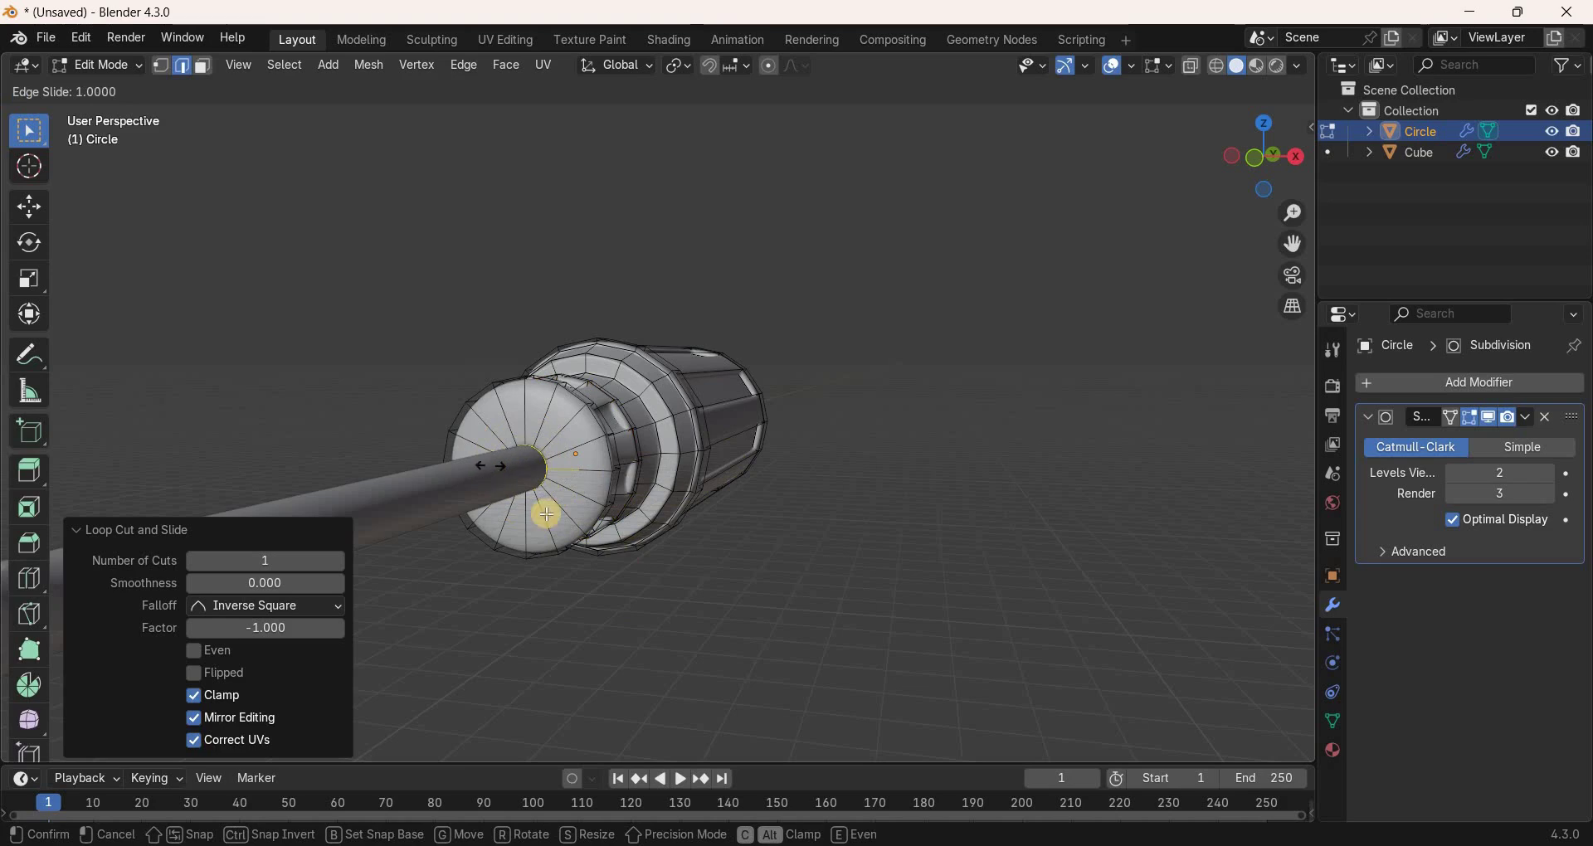
click(610, 611)
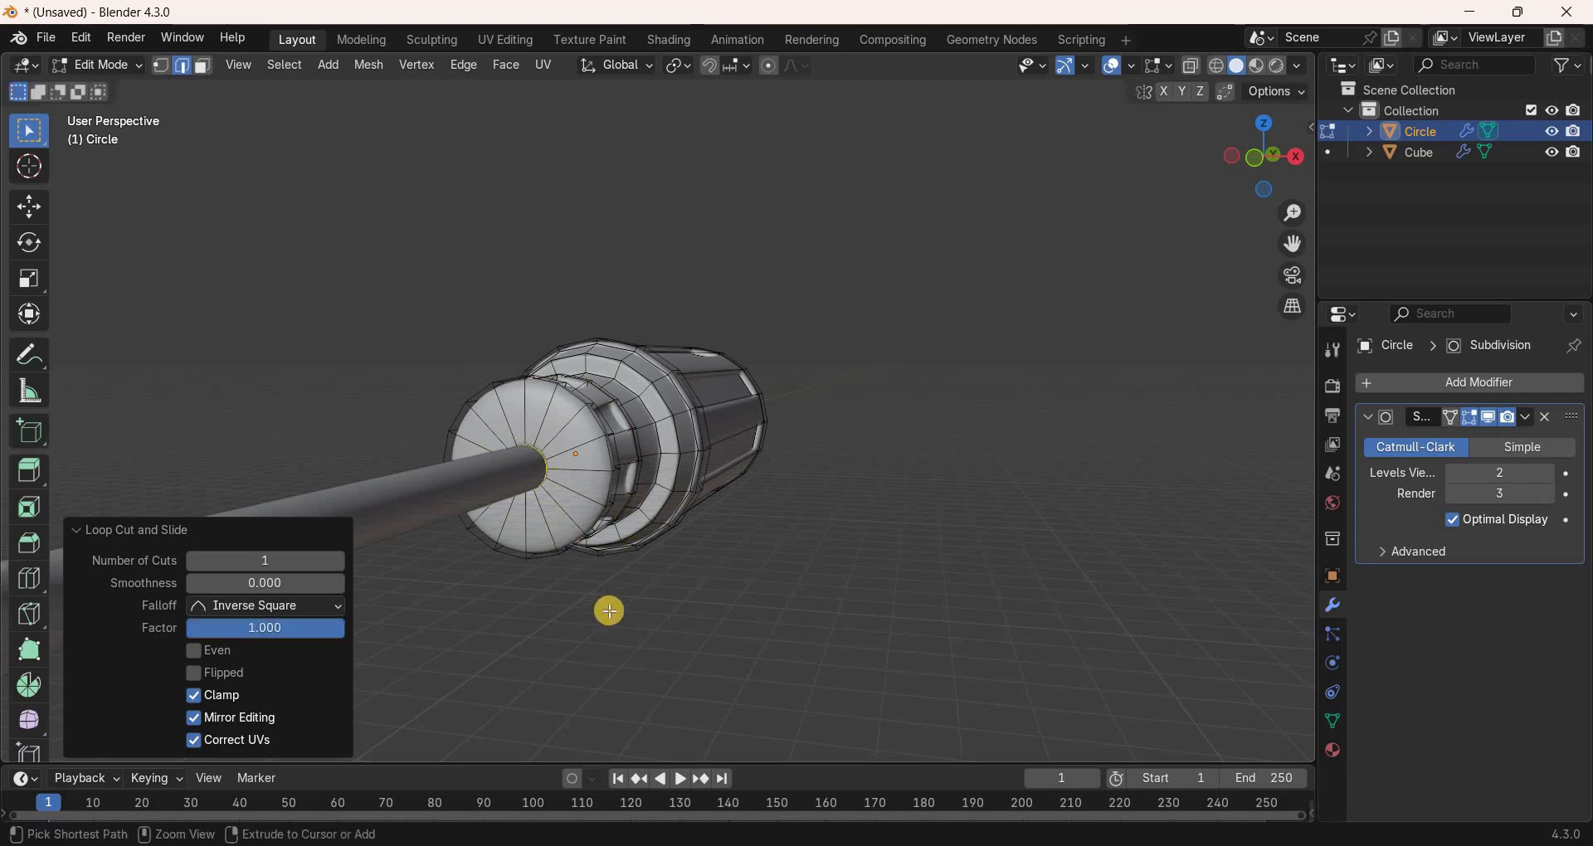
key(ctrl+r)
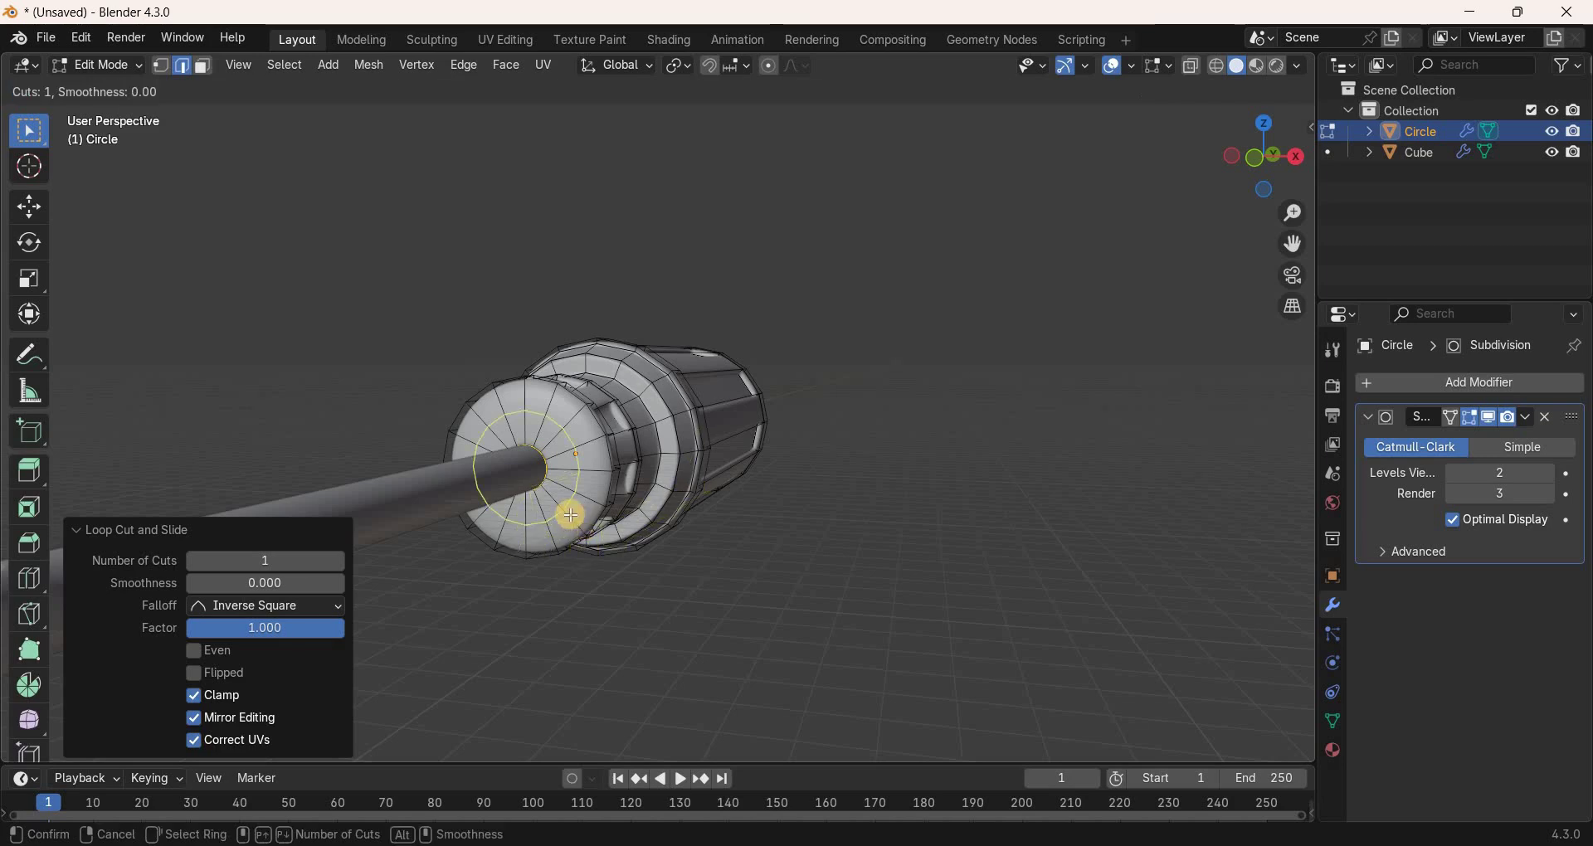
click(569, 514)
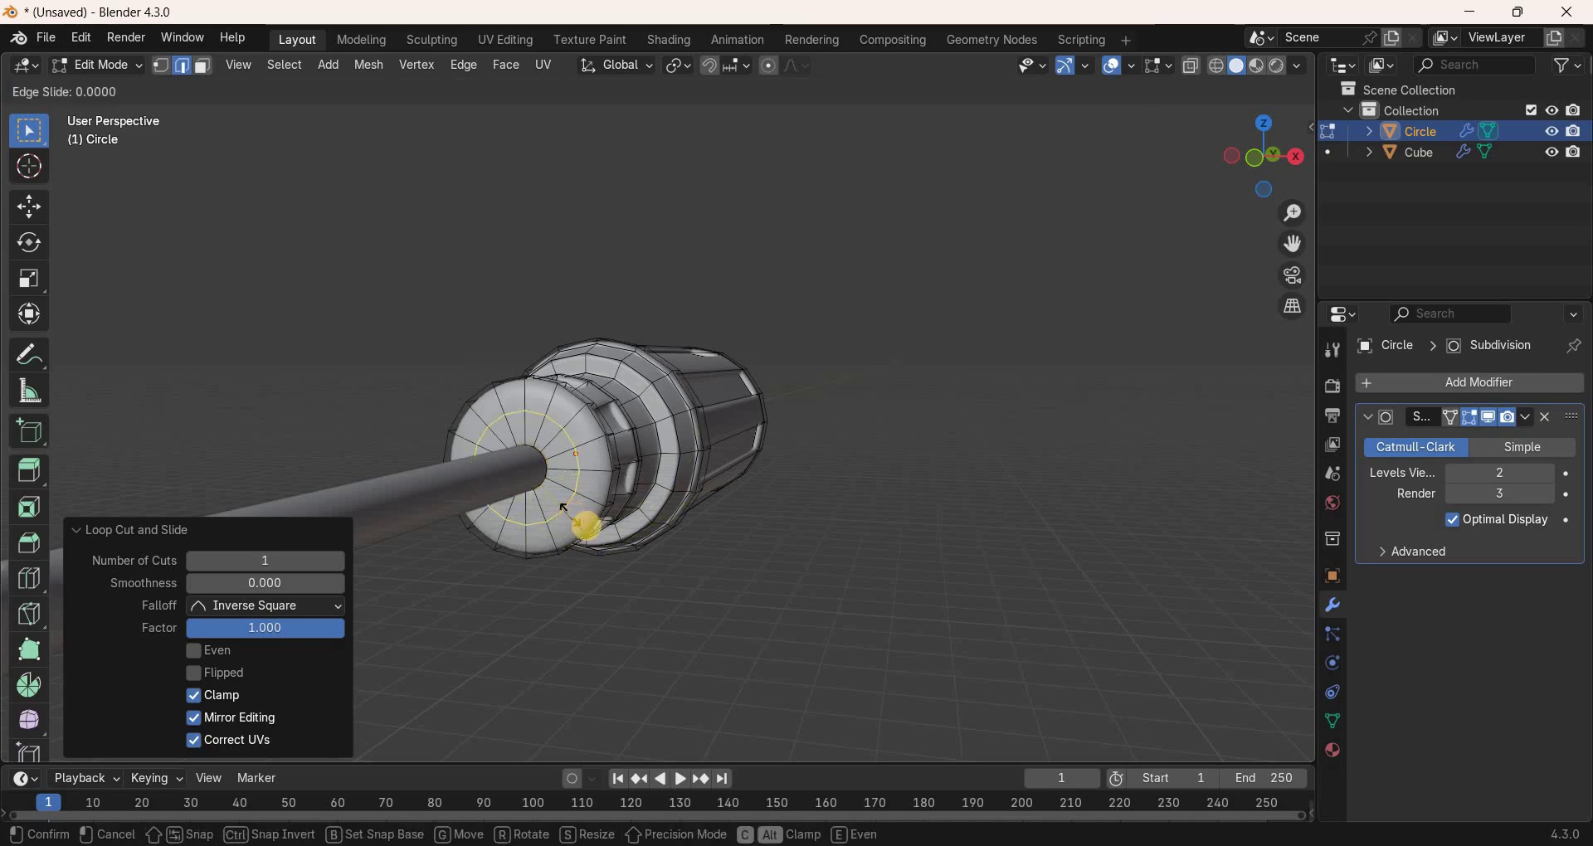
click(761, 643)
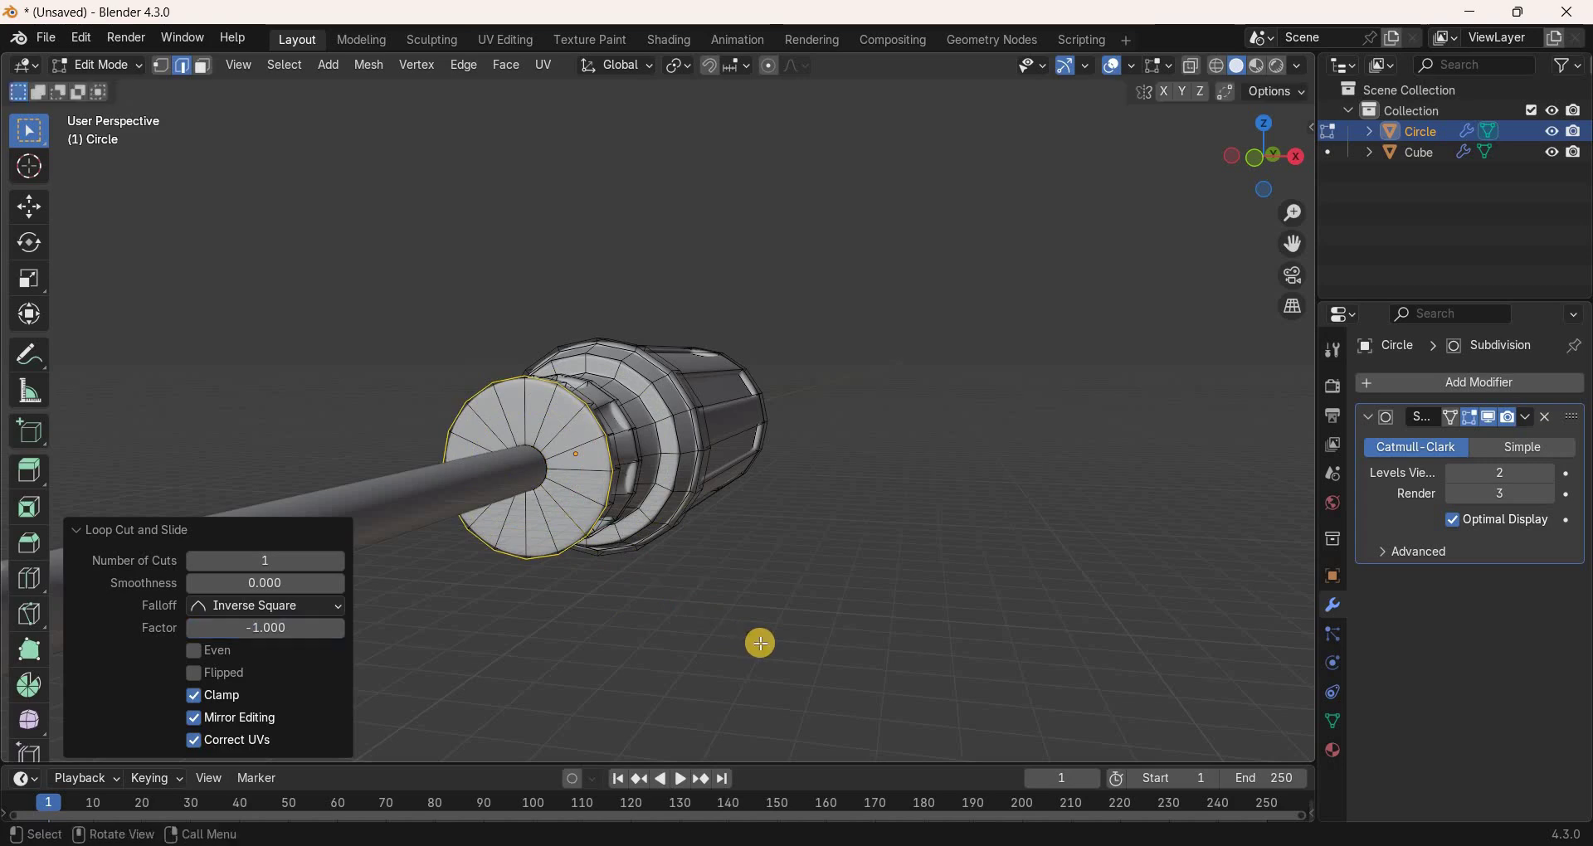
Return to Object Mode and examine the whole screwdriver from above, from below and in perspective.
key(Tab)
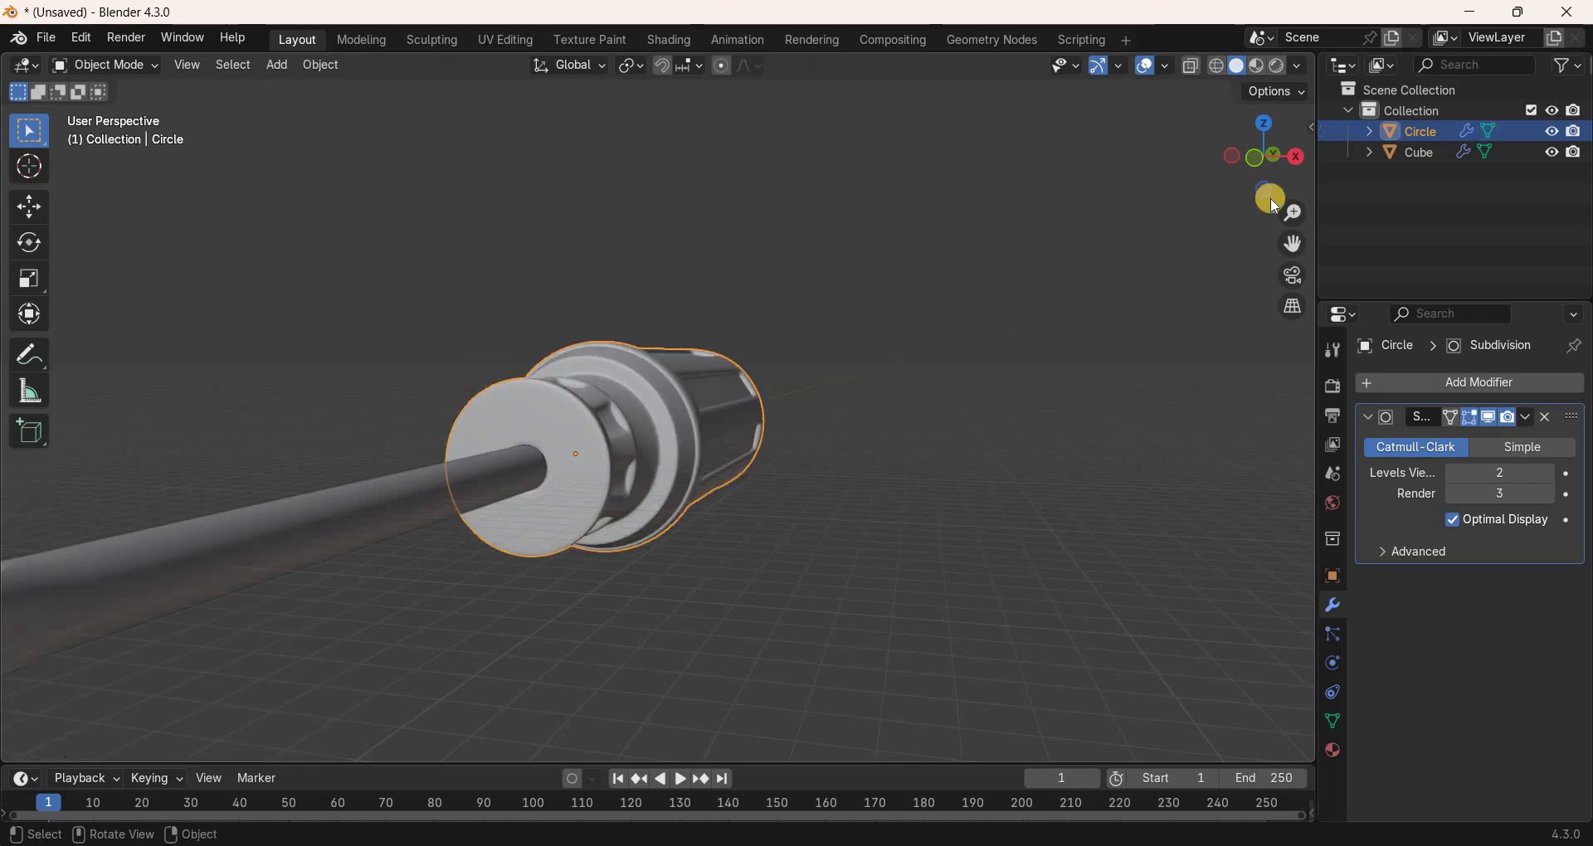
key(KP_7)
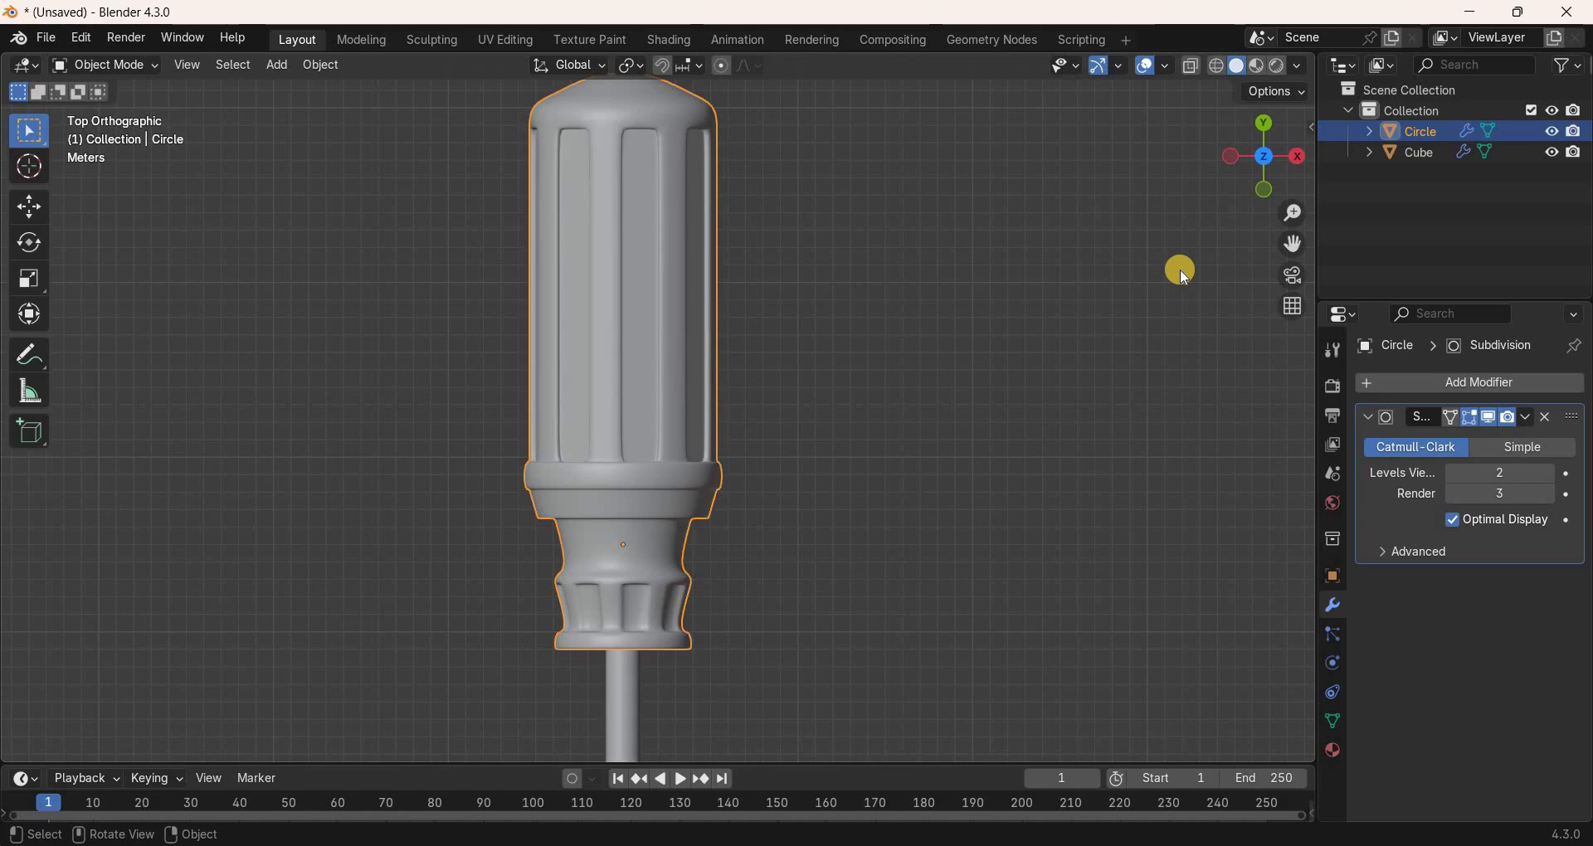
key(ctrl+KP_7)
drag(1294, 224, 1295, 341)
drag(1293, 245, 1290, 223)
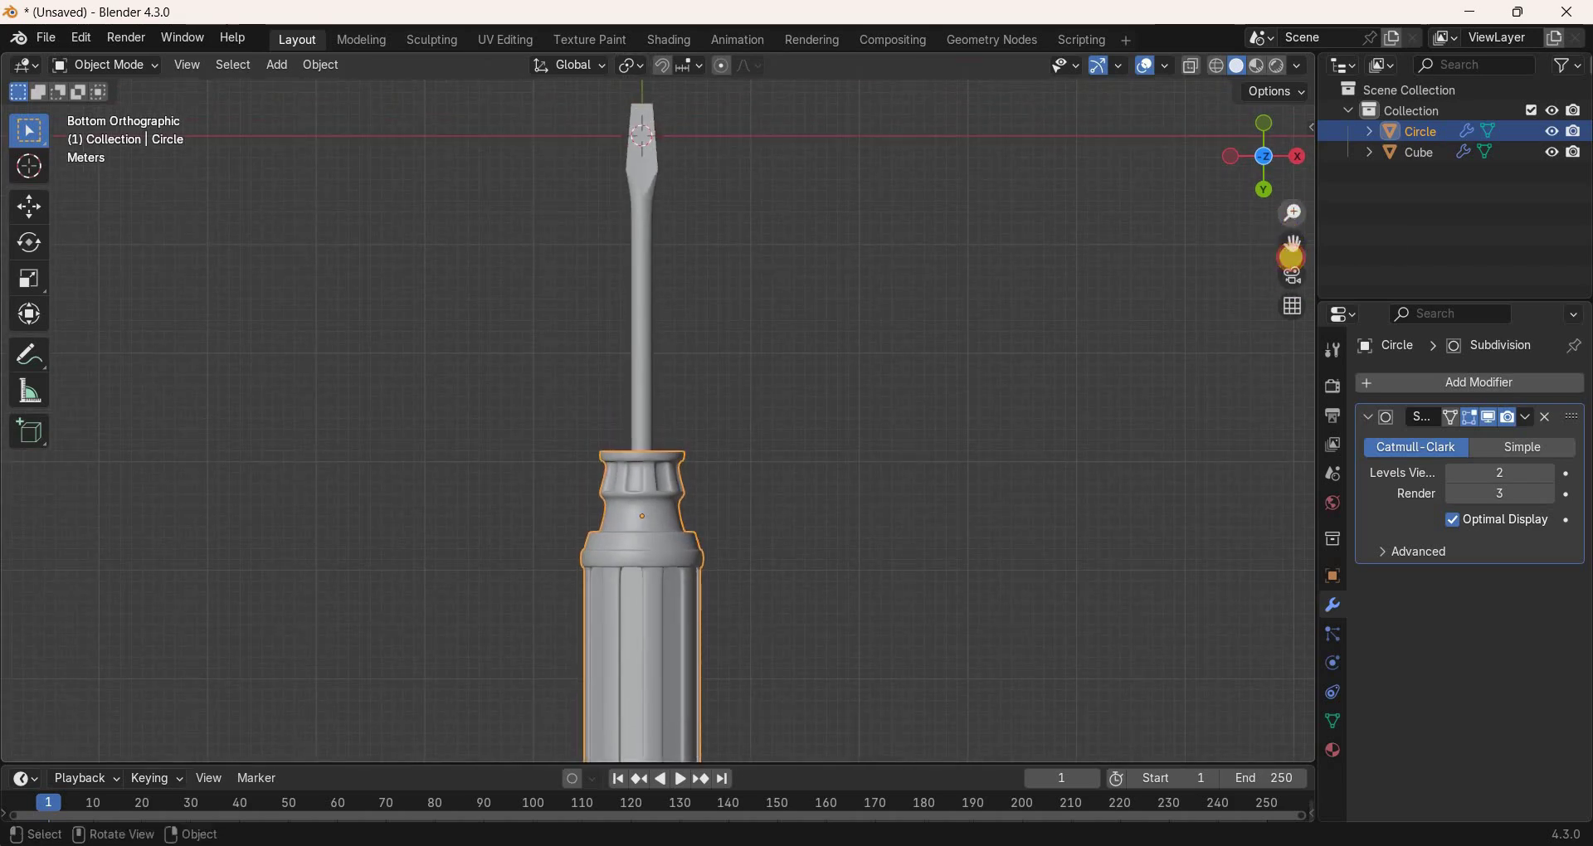
scroll(1291, 213, down, 1)
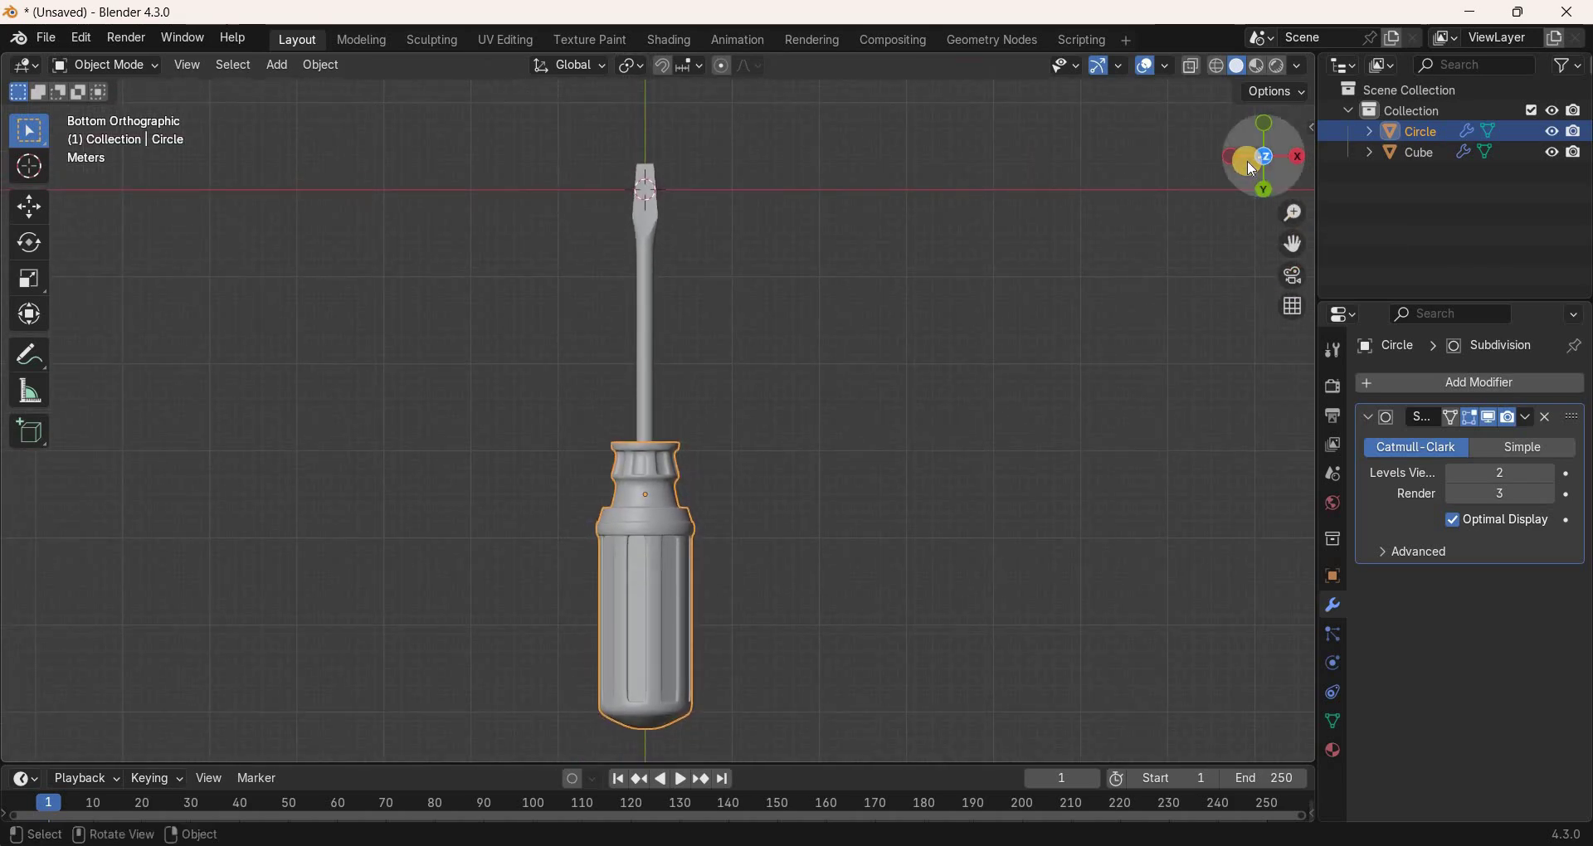
drag(1247, 161, 994, 704)
middle_drag(981, 699, 962, 564)
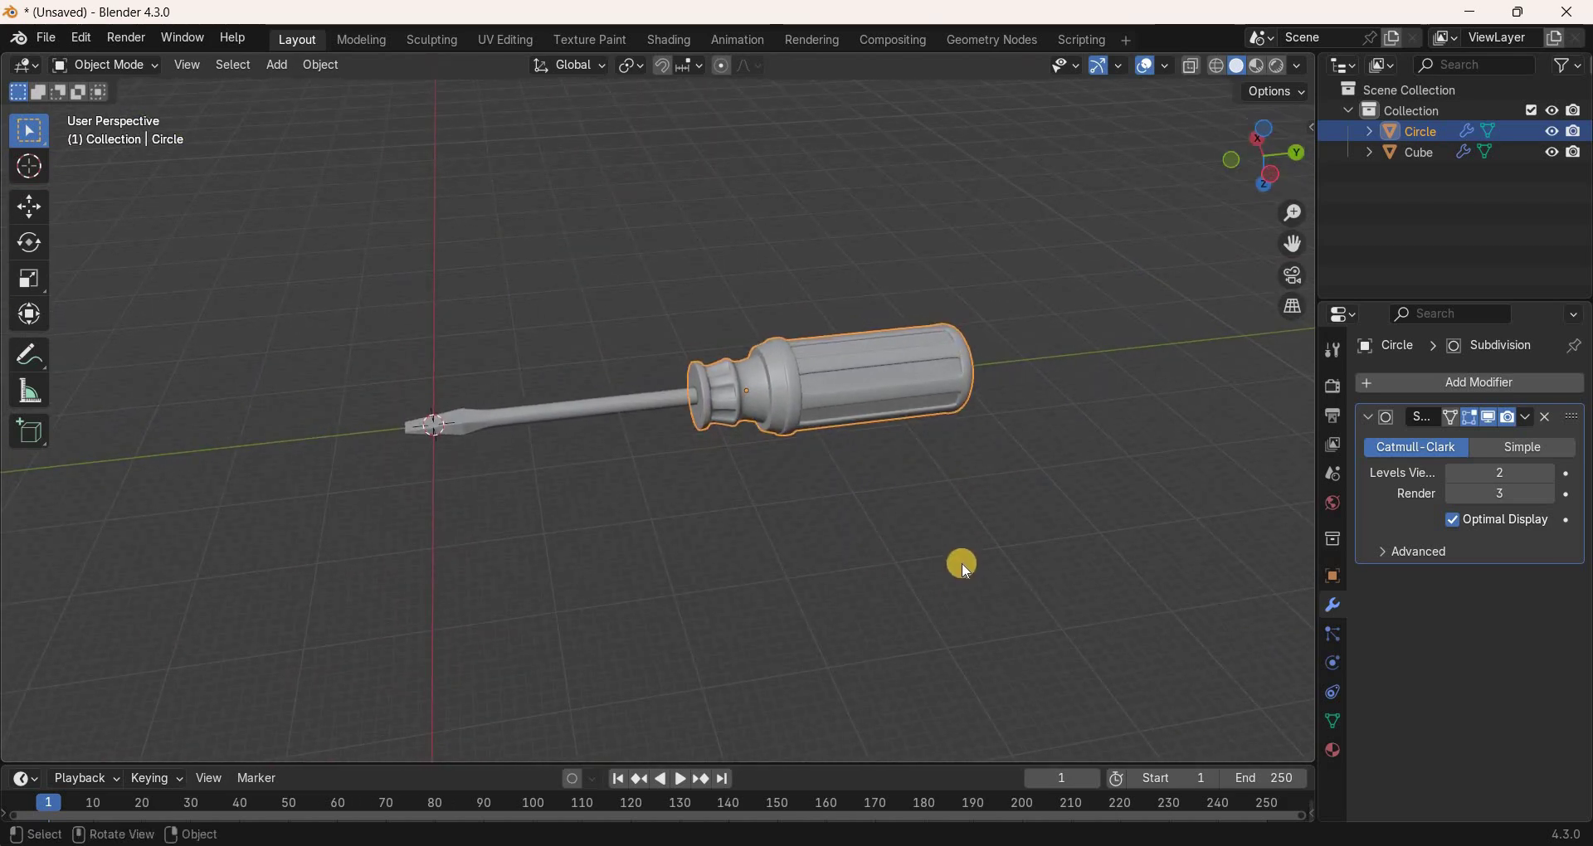